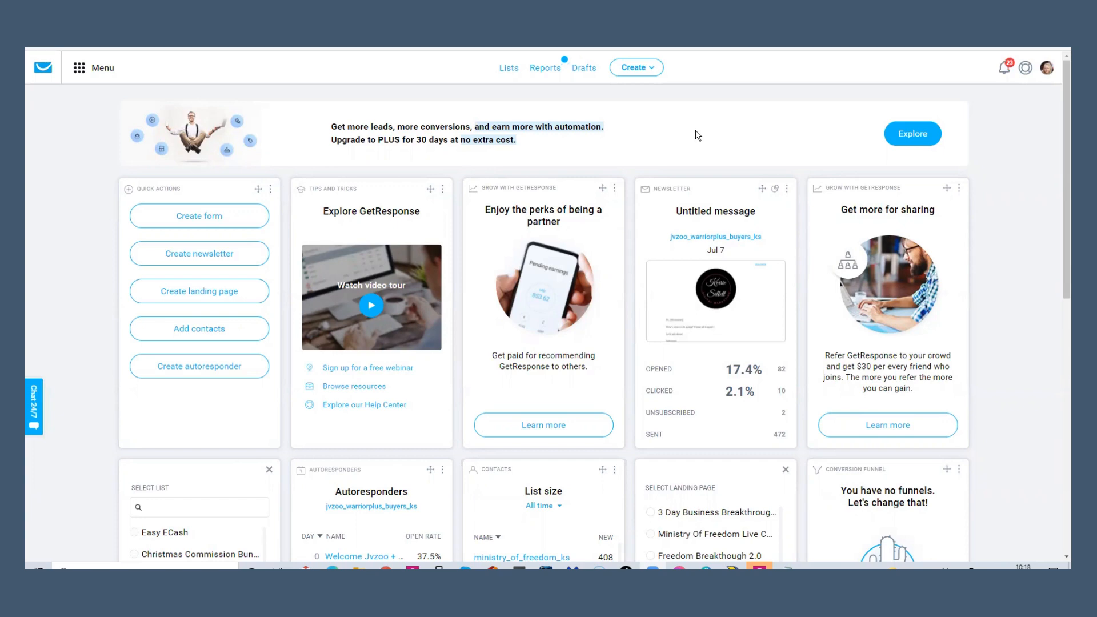
# Step: Open the contact lists overview and look through both pages of existing lists
pyautogui.click(509, 72)
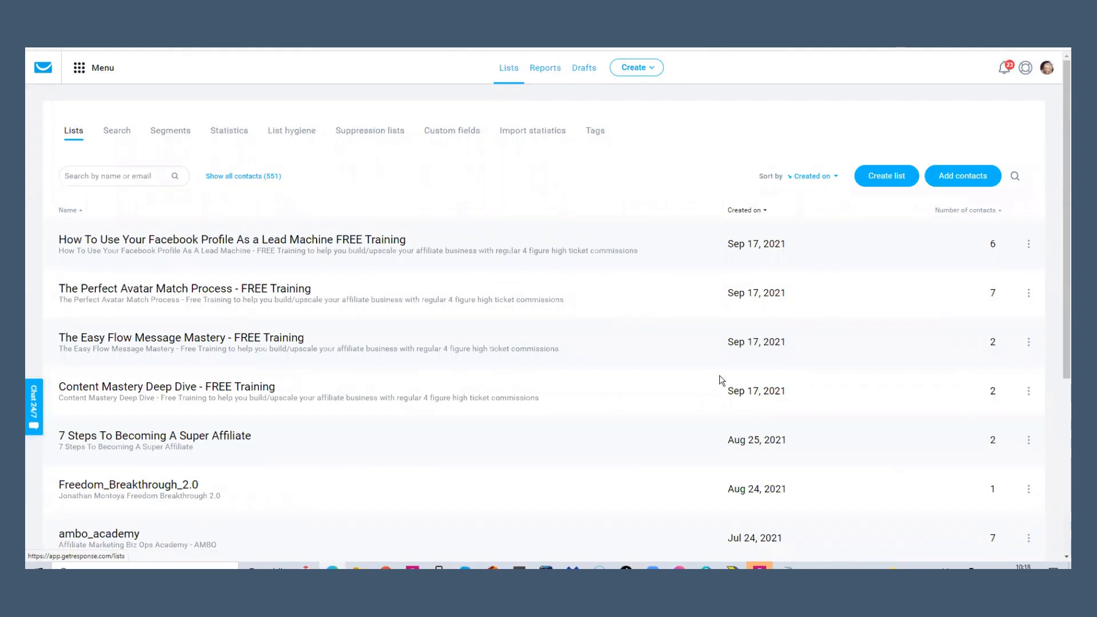
pyautogui.scroll(-5, 720, 377)
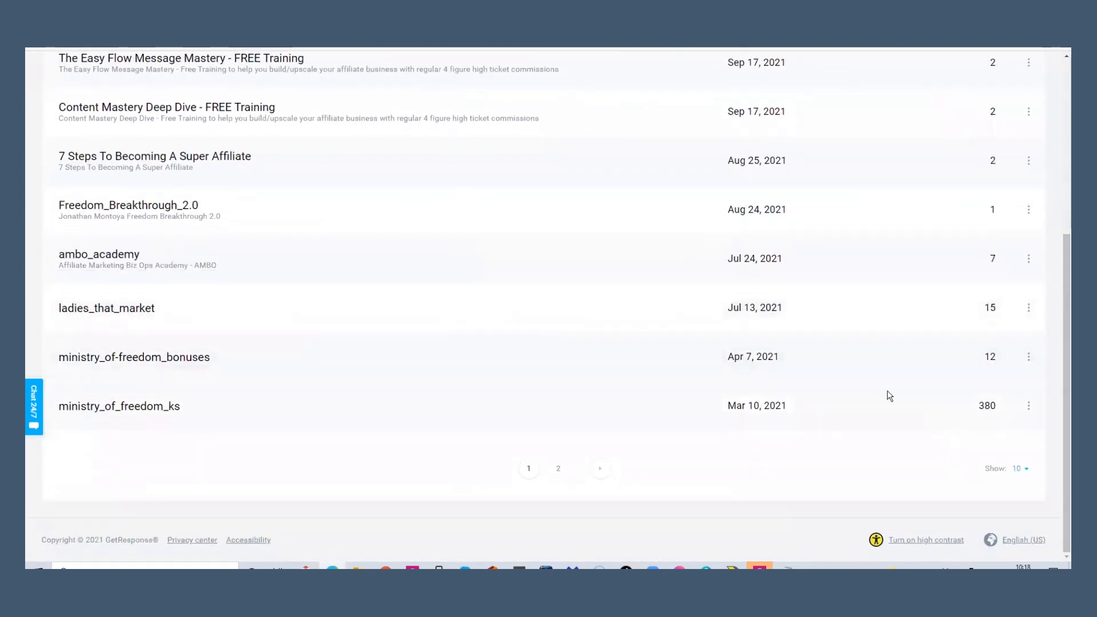
pyautogui.click(556, 469)
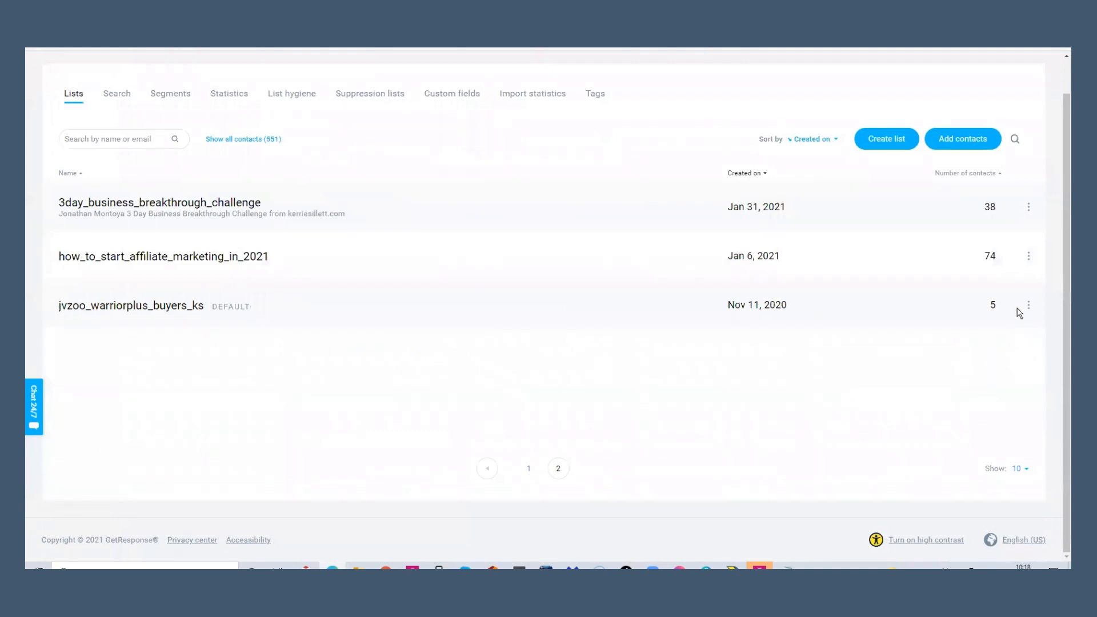
pyautogui.click(528, 469)
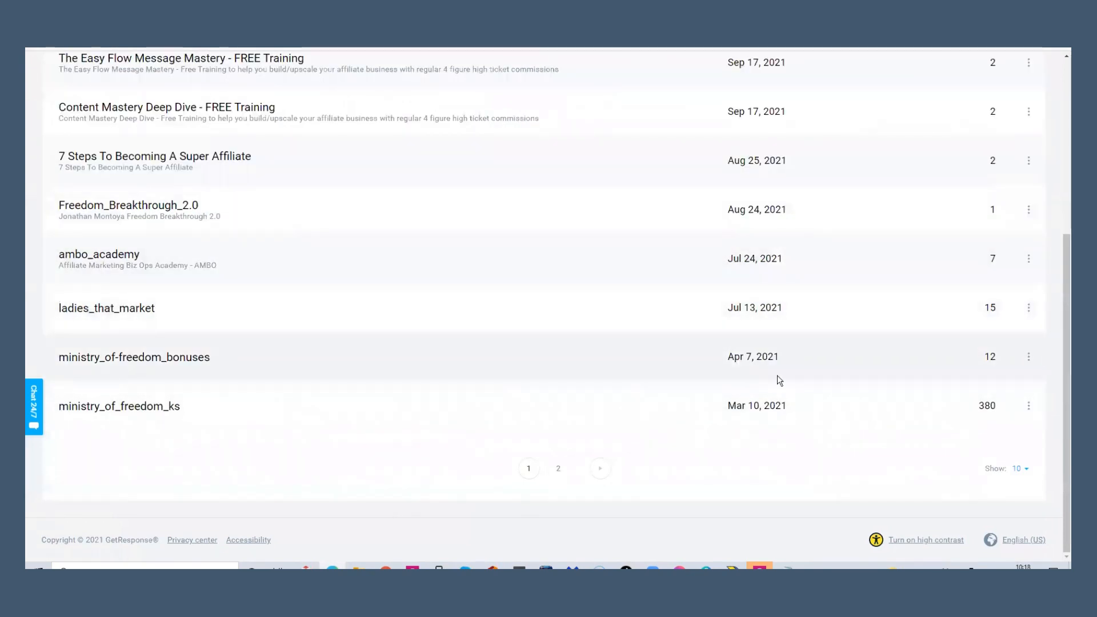
pyautogui.scroll(5, 782, 260)
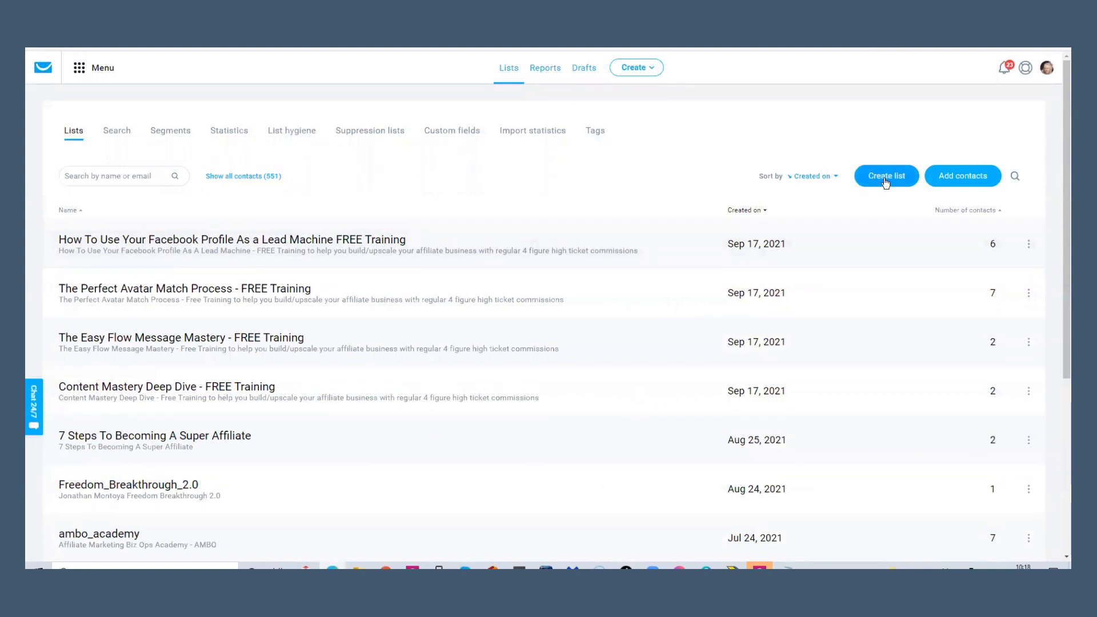
# Step: Create a new contact list named with the owner's first name followed by "Training 2"
pyautogui.click(885, 181)
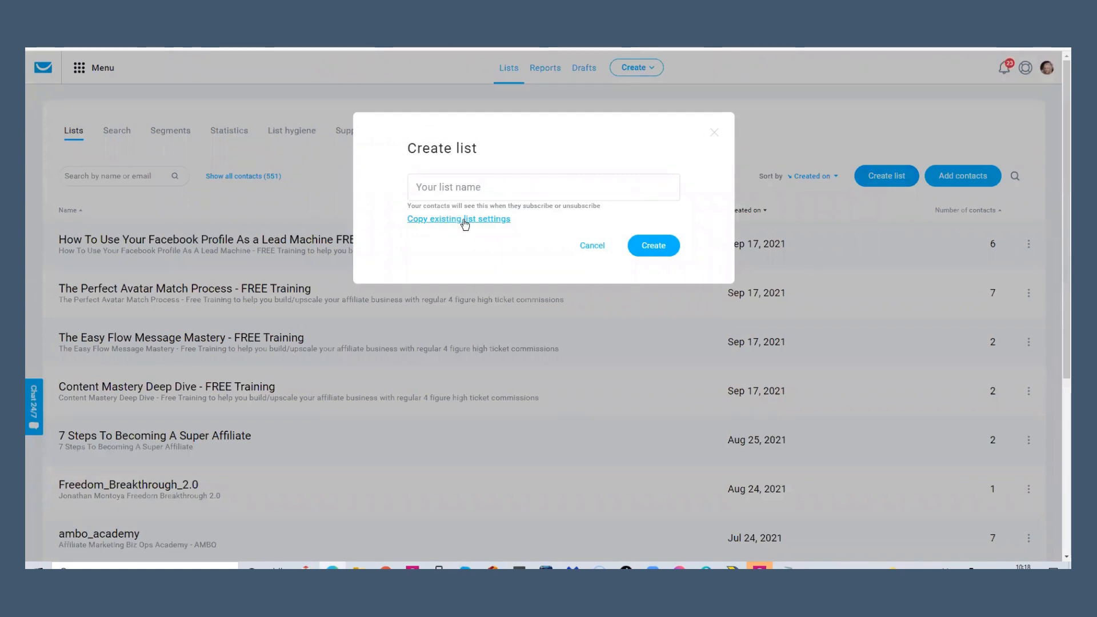
pyautogui.click(514, 188)
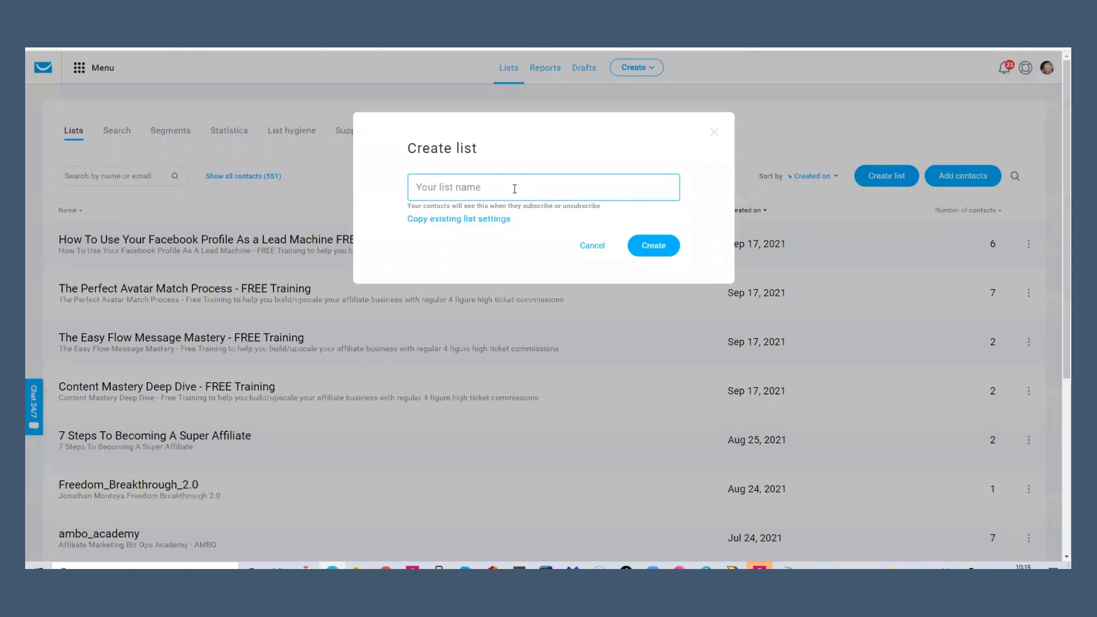
pyautogui.write('Kerrie Training')
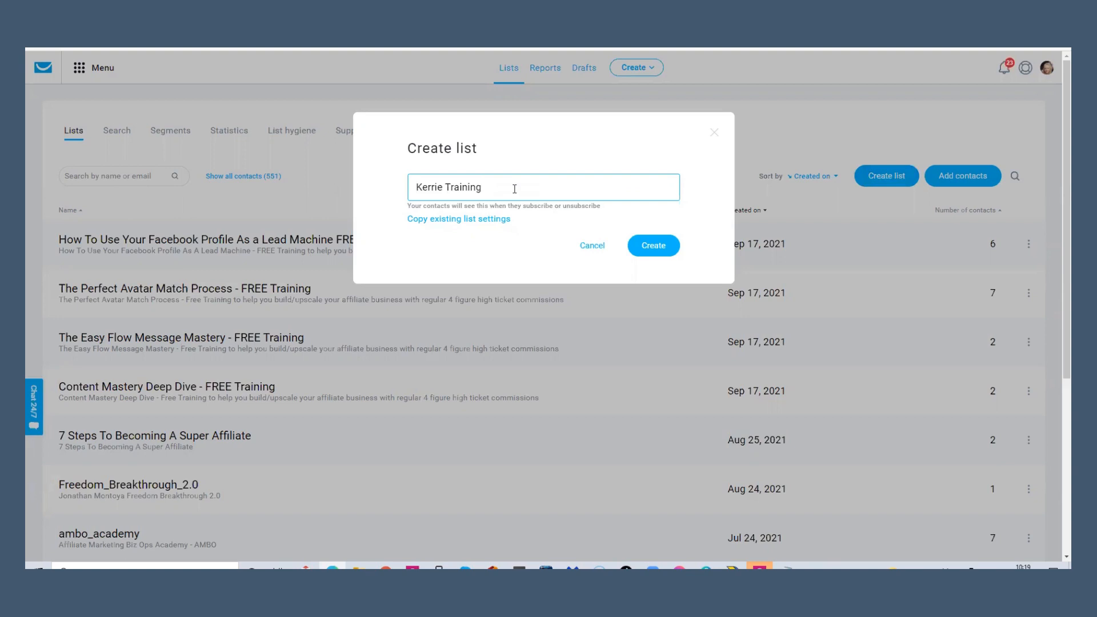
pyautogui.click(660, 245)
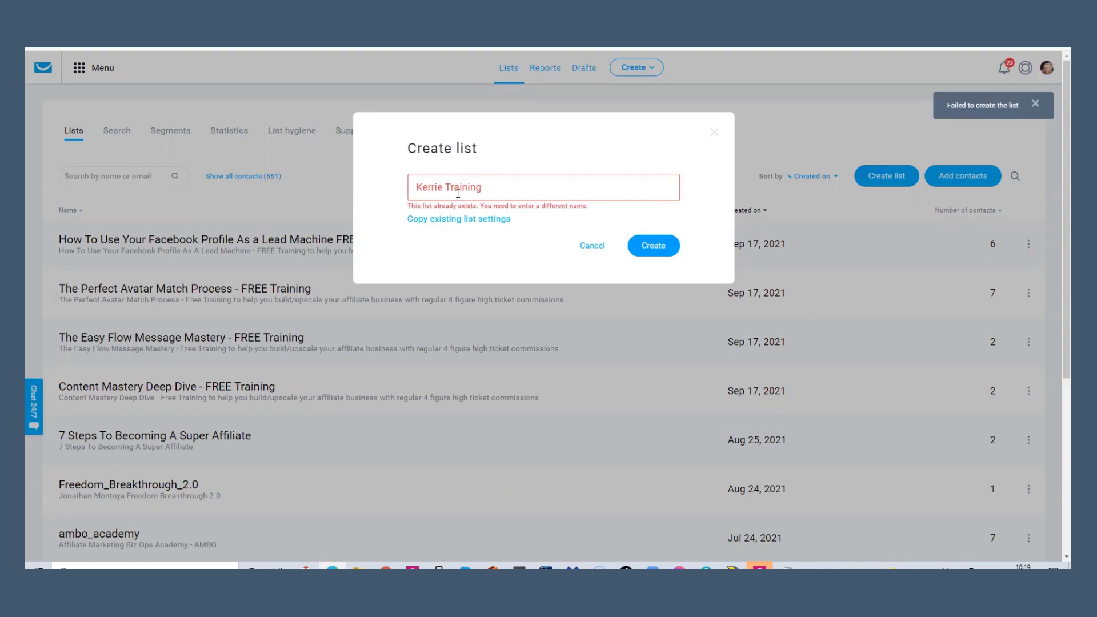
pyautogui.click(546, 189)
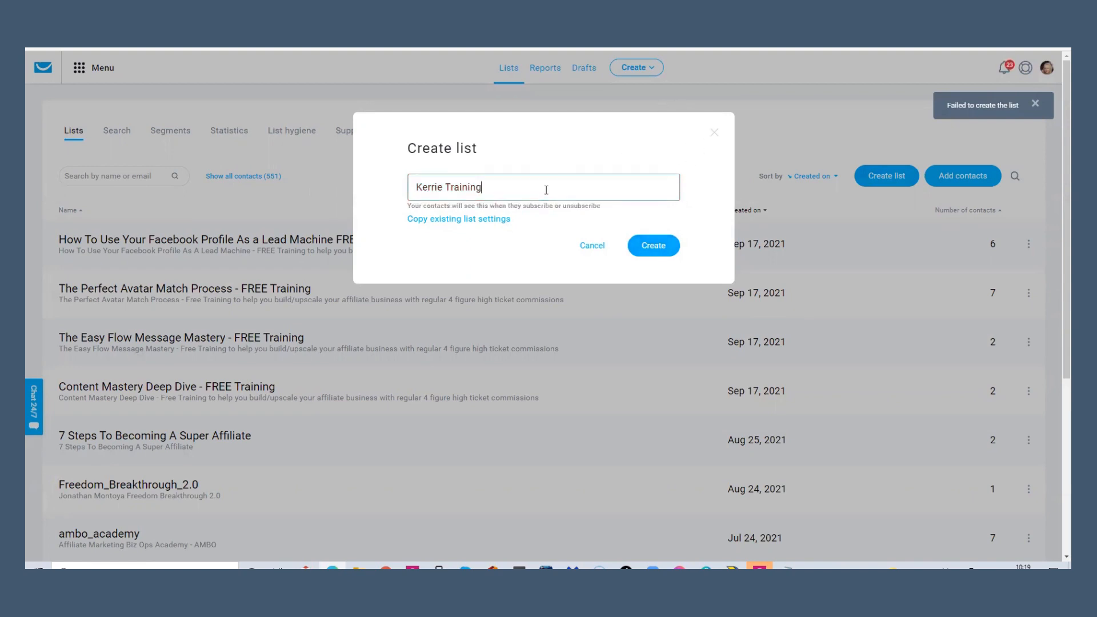
pyautogui.write('22')
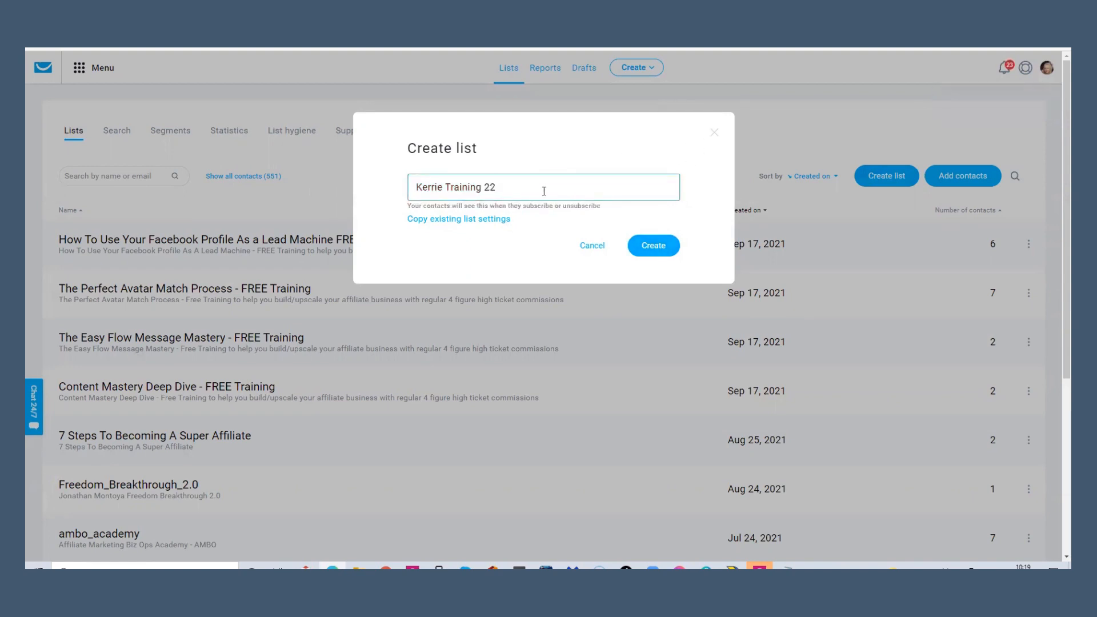
pyautogui.press('BackSpace')
pyautogui.click(646, 245)
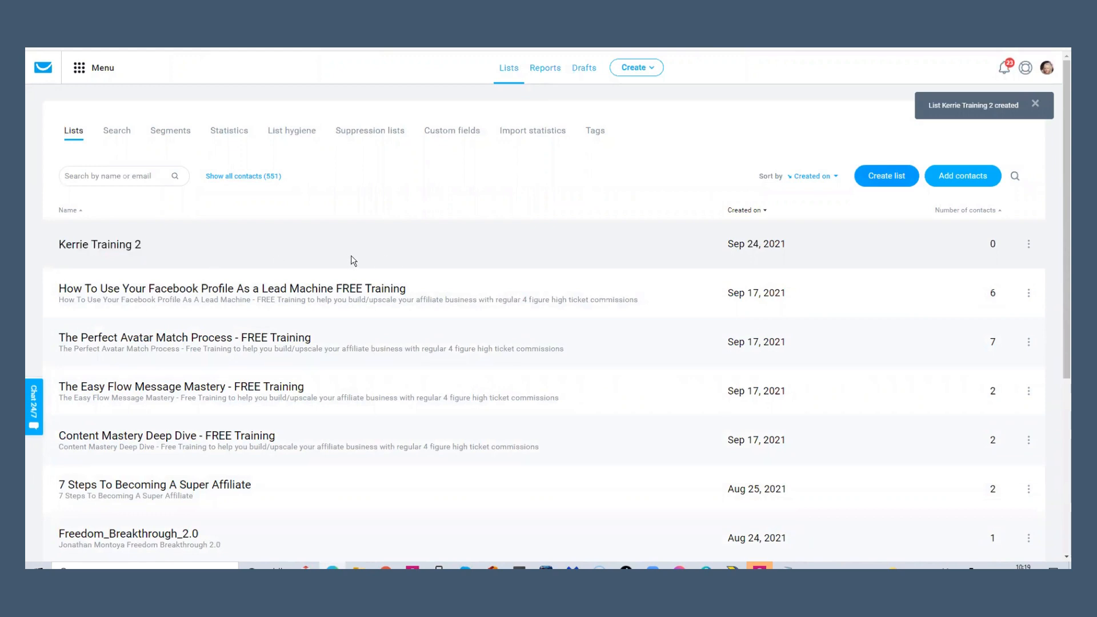
# Step: Open the new list's settings and set the list title to the owner's first name followed by "Training 2"
pyautogui.click(1029, 244)
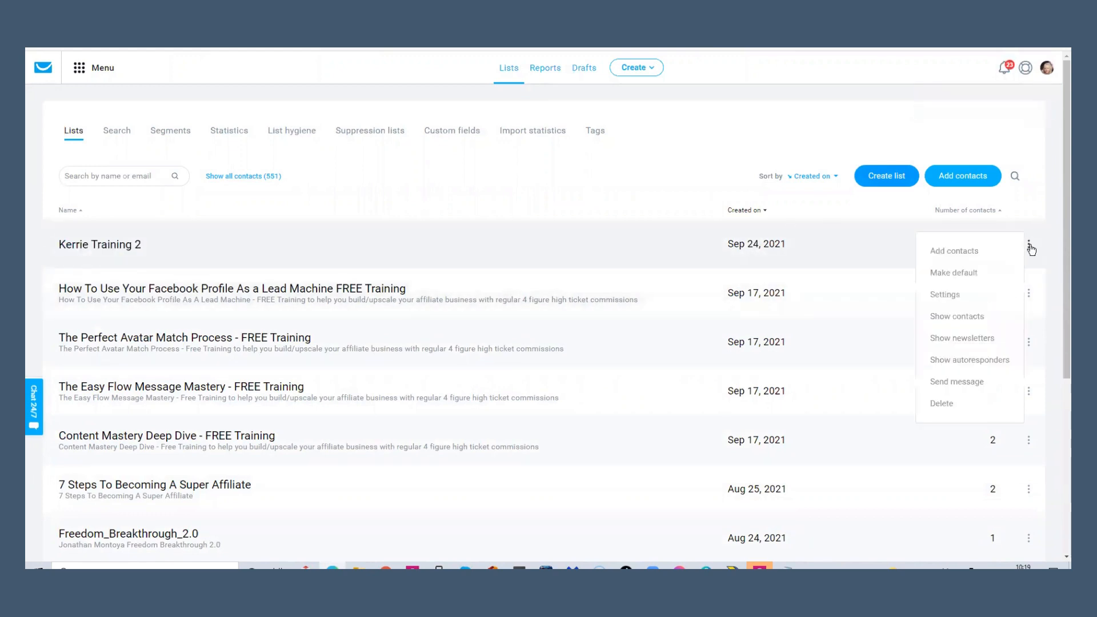
pyautogui.click(1032, 261)
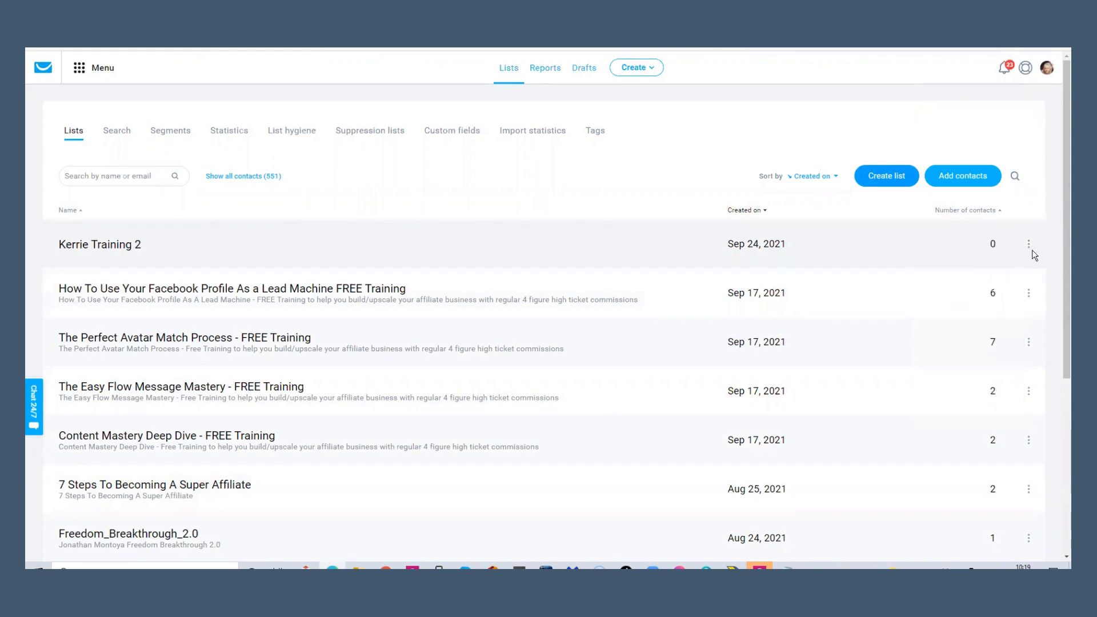
pyautogui.click(1029, 244)
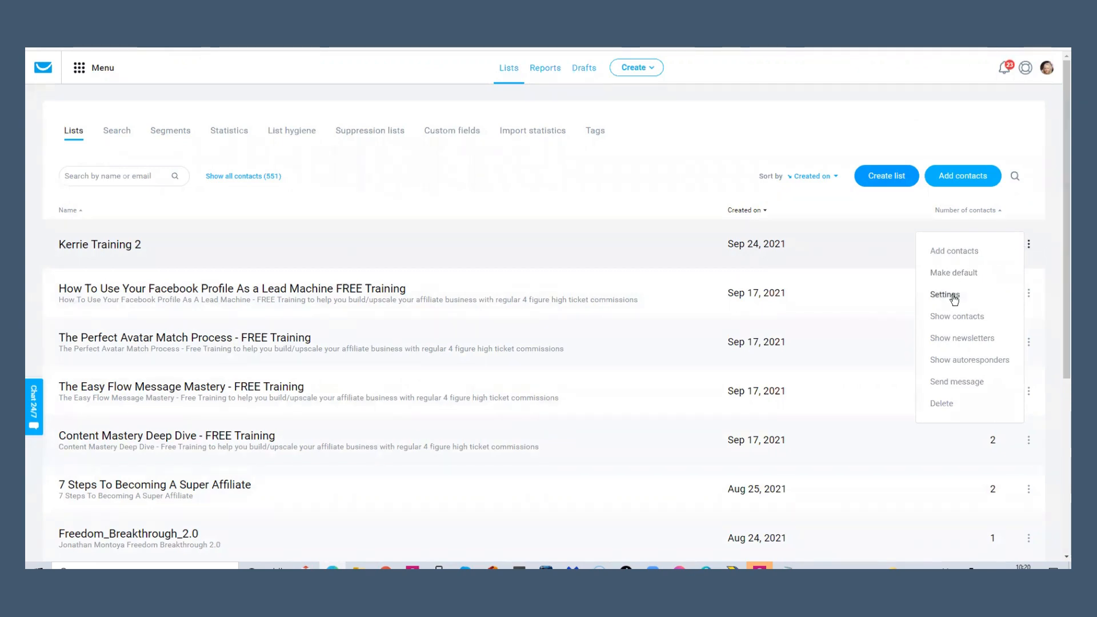
pyautogui.click(945, 294)
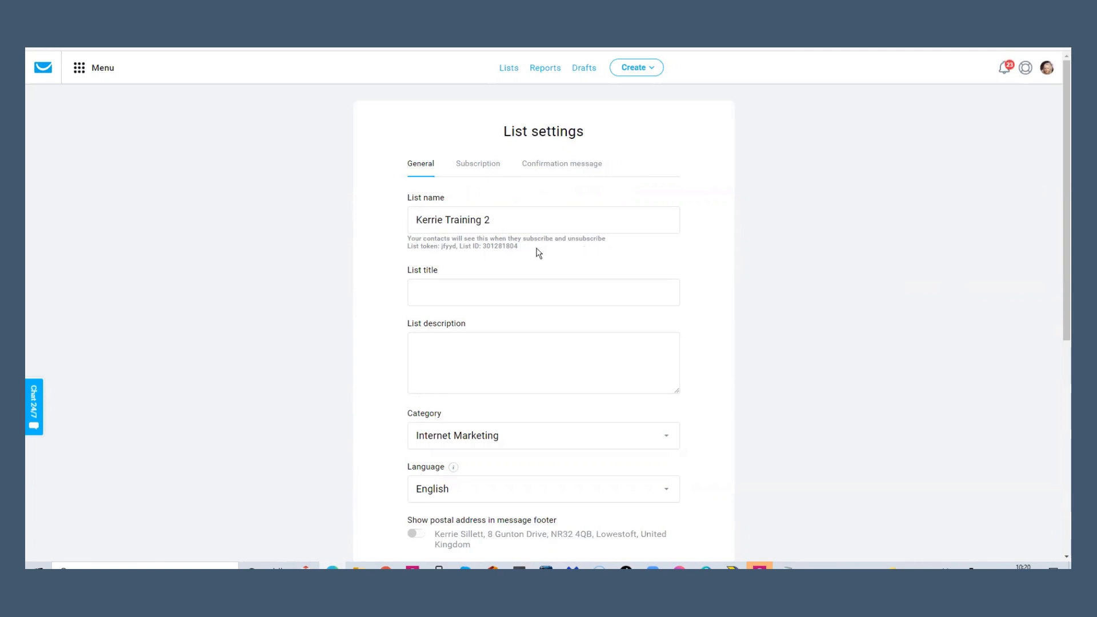
pyautogui.scroll(-1, 457, 294)
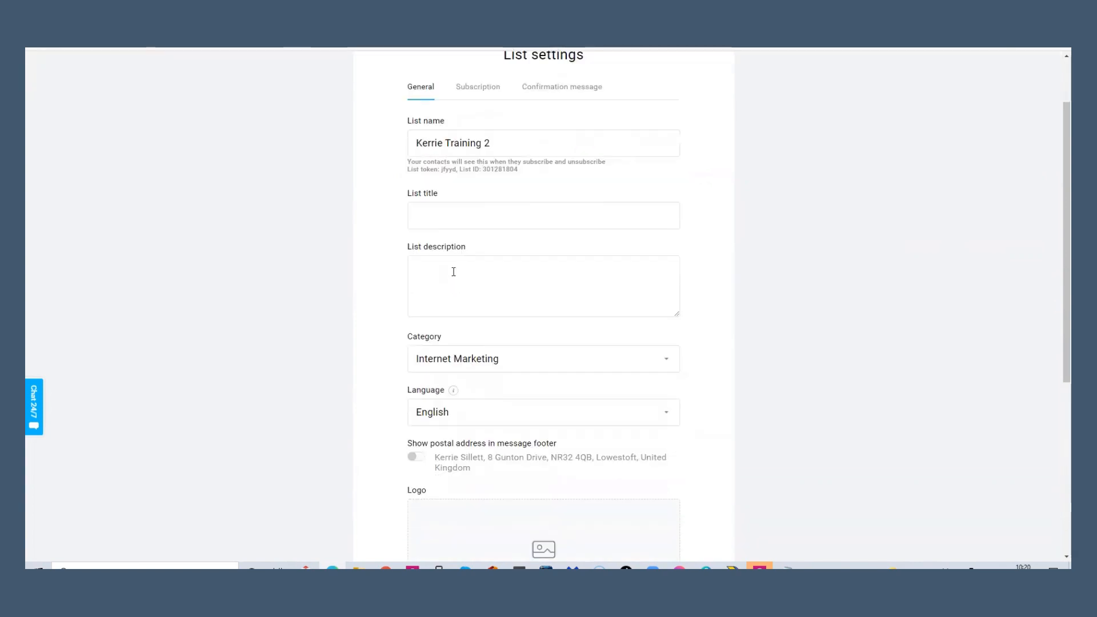
pyautogui.click(439, 213)
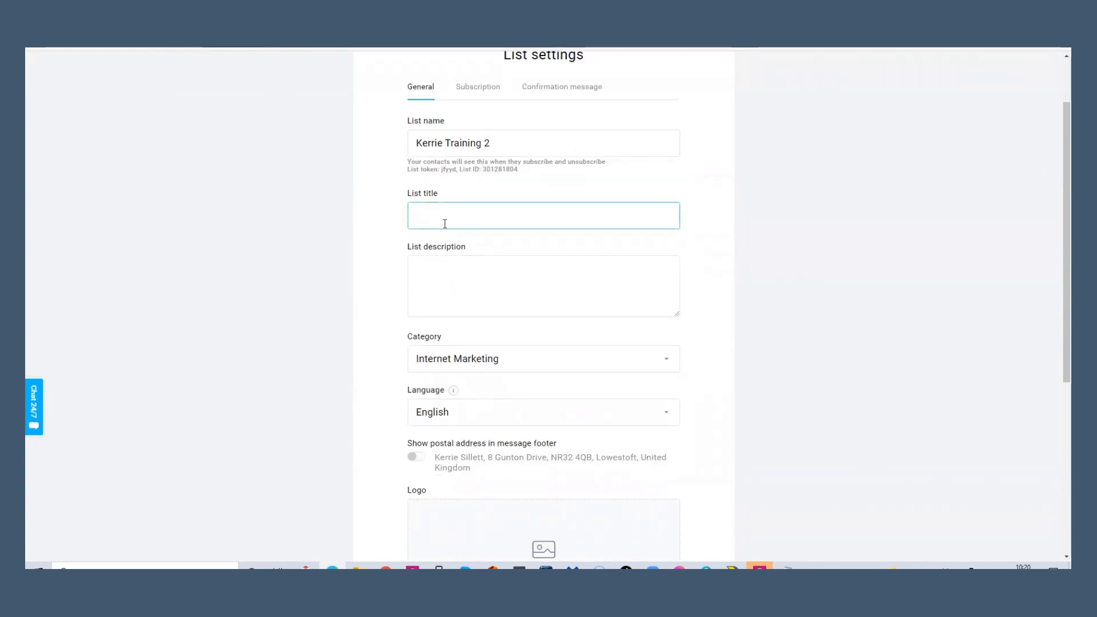
pyautogui.write('Kerrie ')
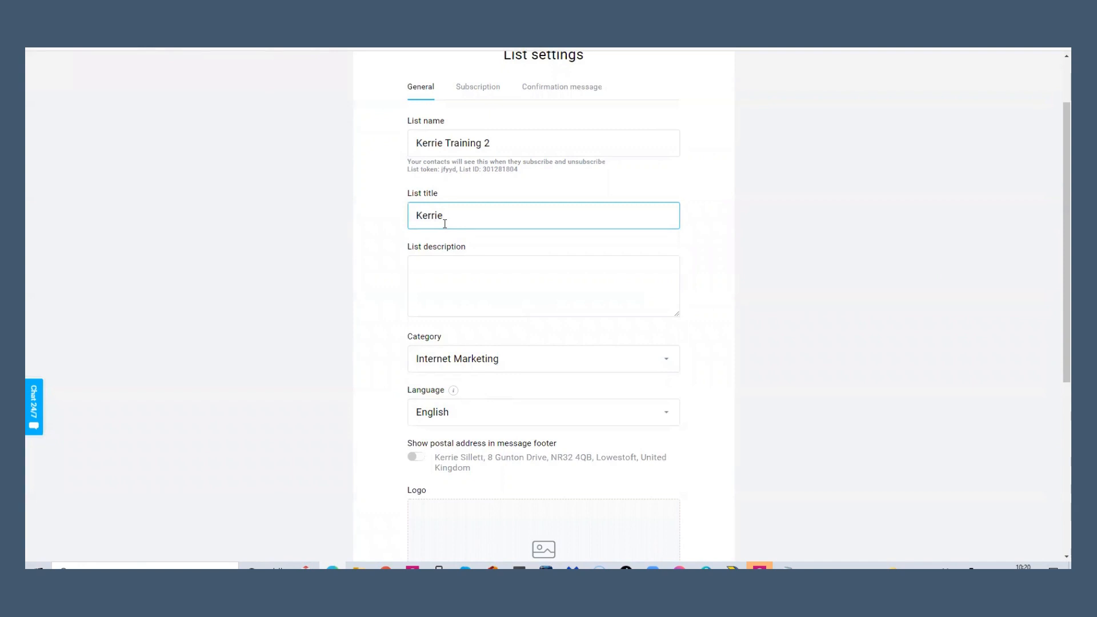
pyautogui.write('Training 2')
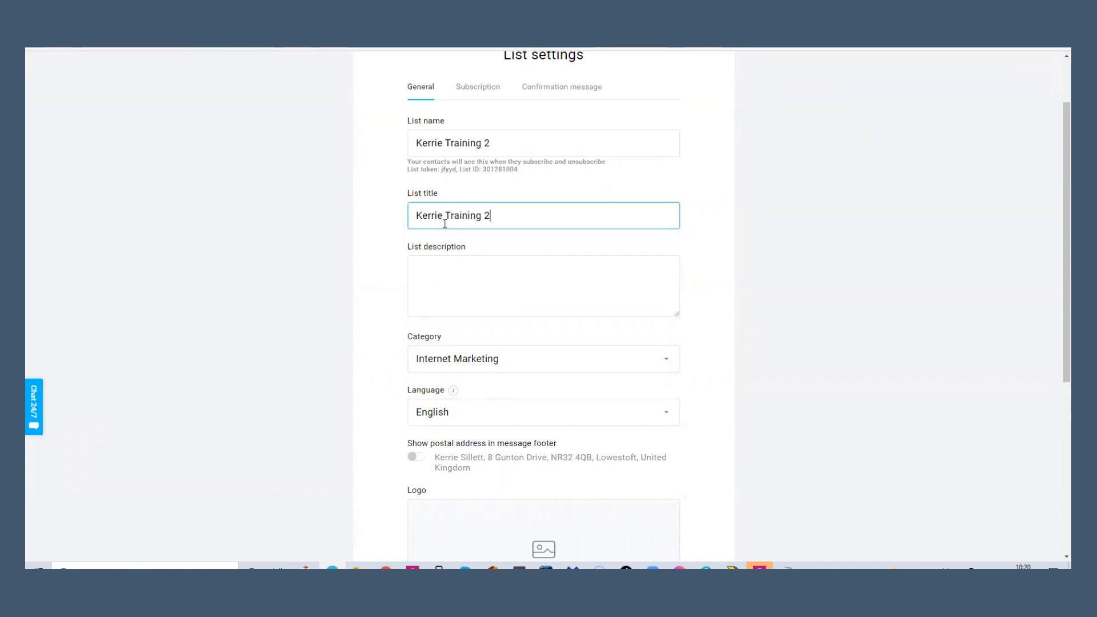
# Step: Choose Internet Marketing as the list's category and keep English as its language
pyautogui.click(449, 274)
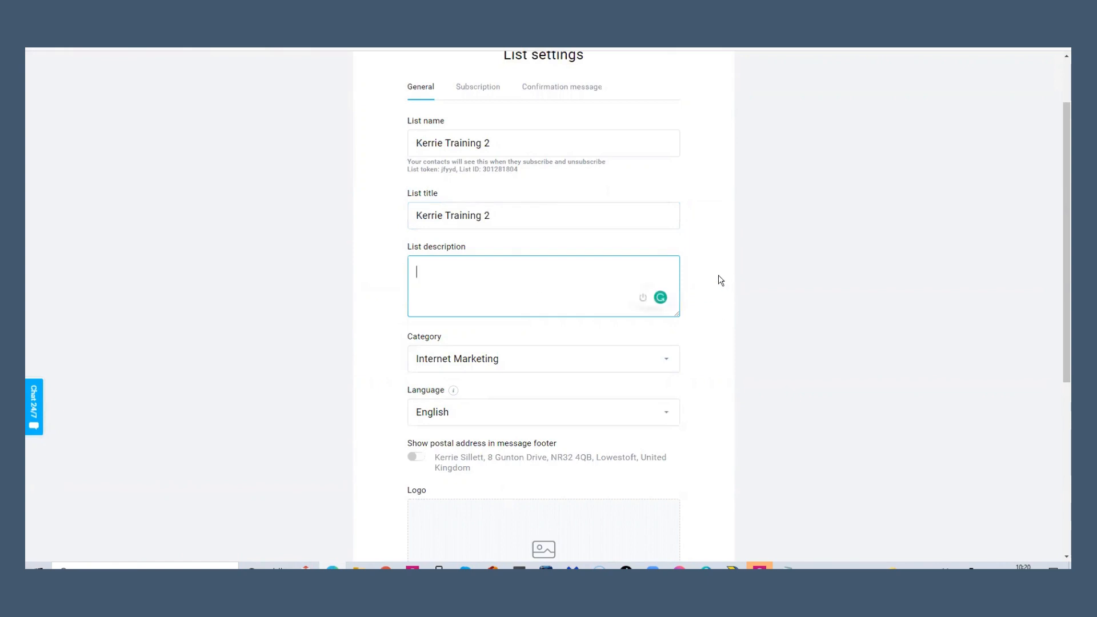
pyautogui.scroll(-3, 718, 275)
pyautogui.click(673, 214)
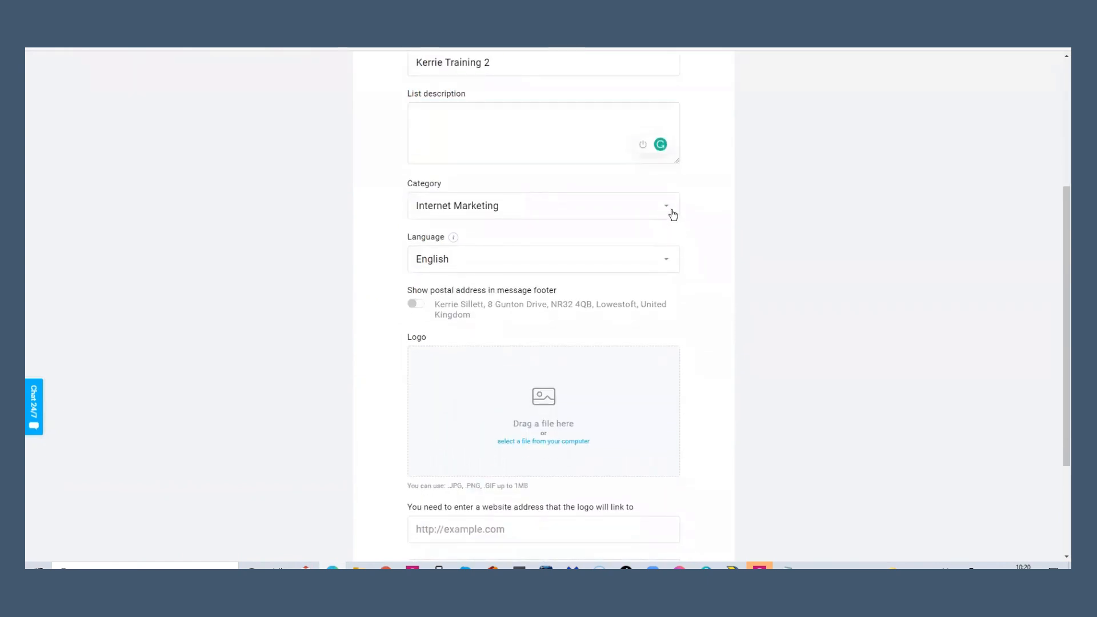
pyautogui.click(673, 214)
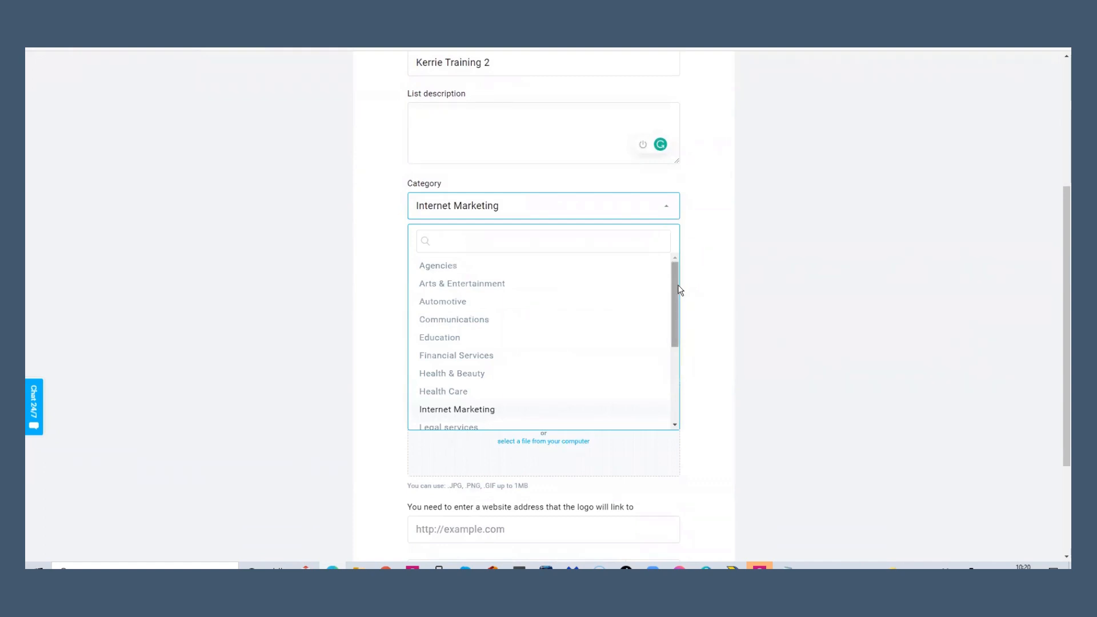
pyautogui.moveTo(674, 287); pyautogui.dragTo(654, 321)
pyautogui.click(515, 345)
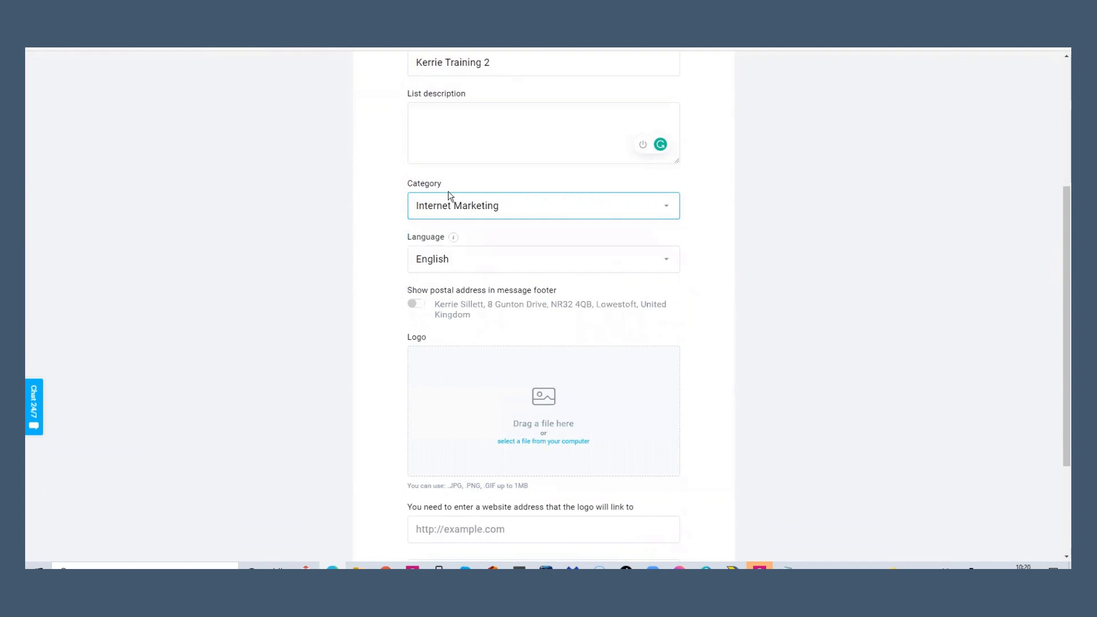
pyautogui.click(670, 263)
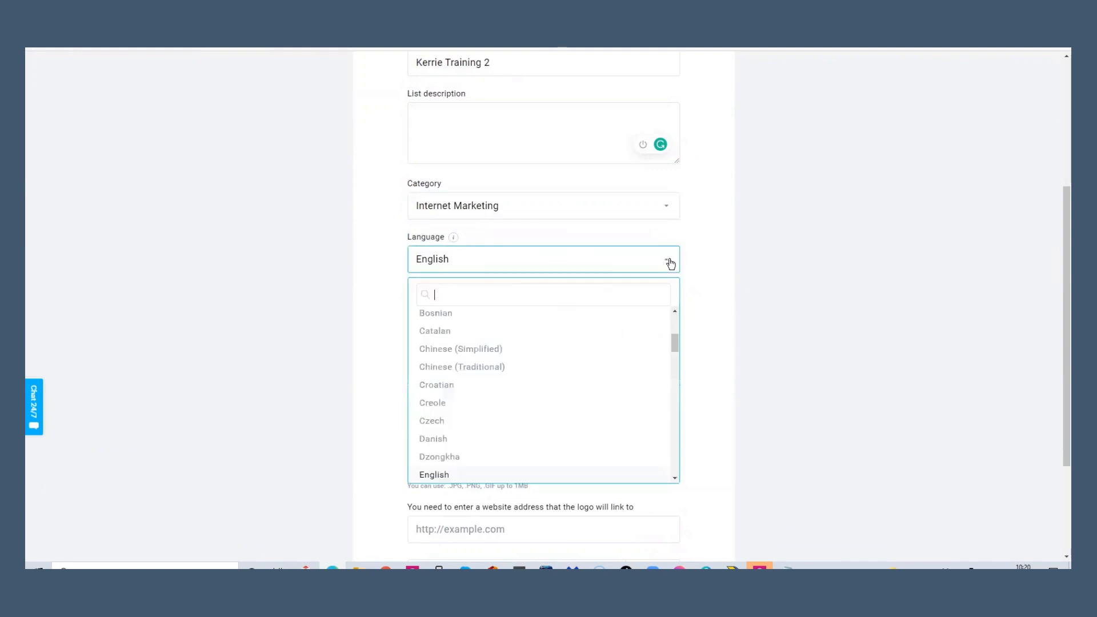
pyautogui.click(706, 276)
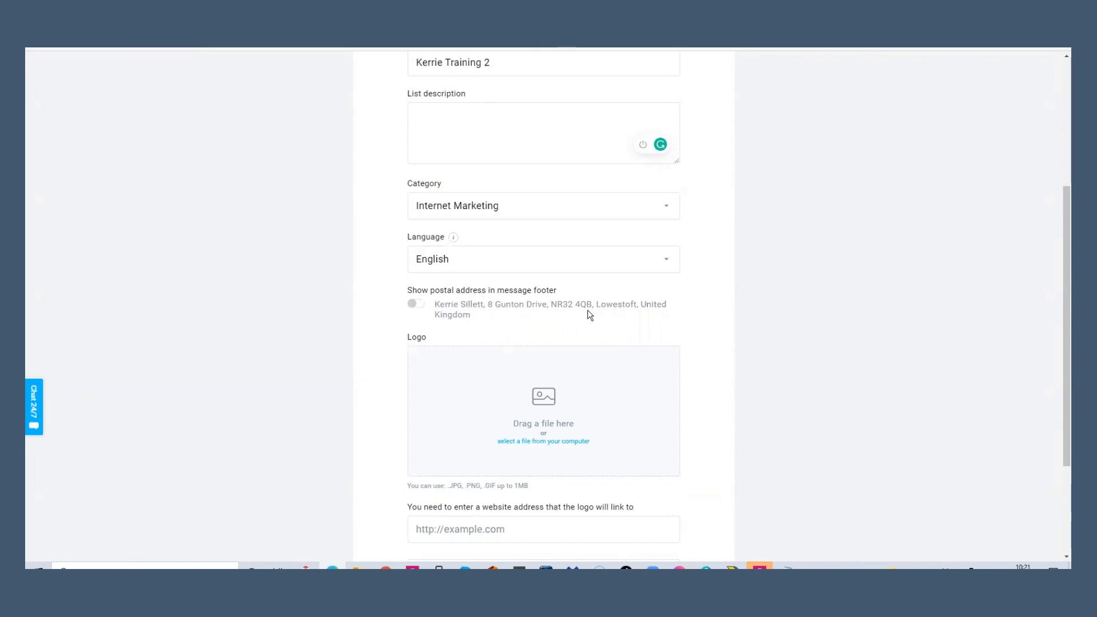
# Step: Add the image file "LADIES That Market Logo round" from the computer as the list's logo
pyautogui.scroll(-1, 588, 313)
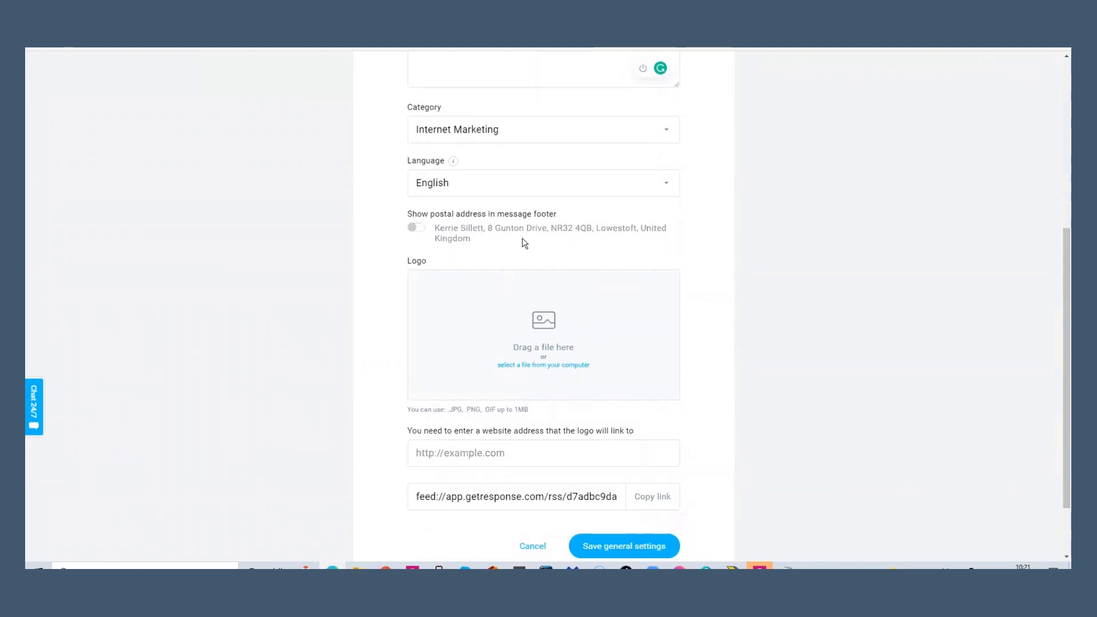
pyautogui.scroll(-1, 525, 243)
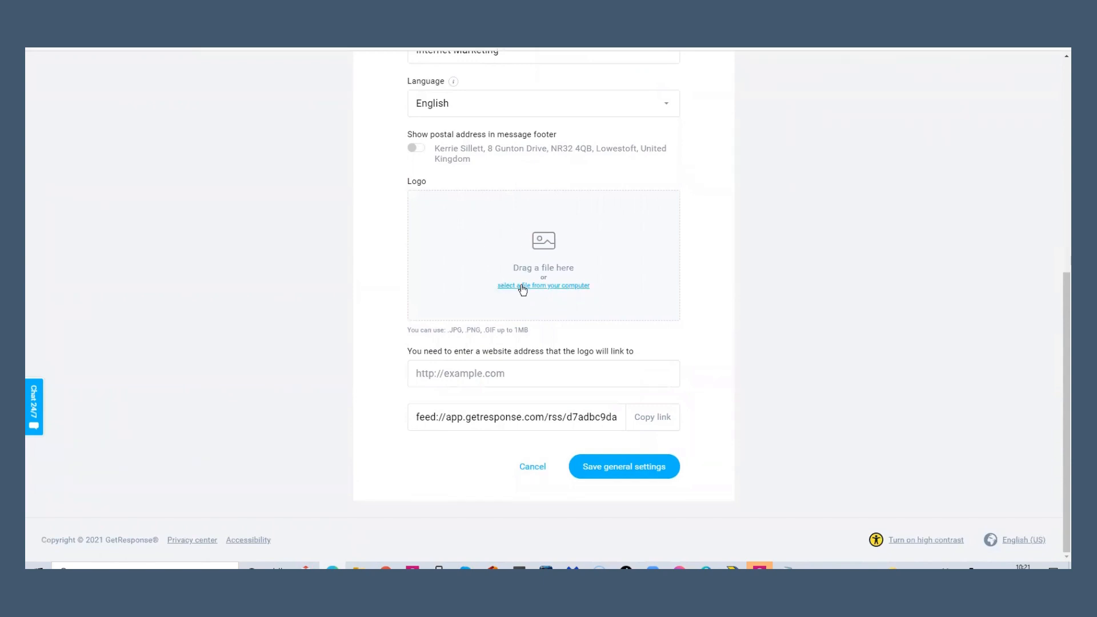
pyautogui.click(566, 288)
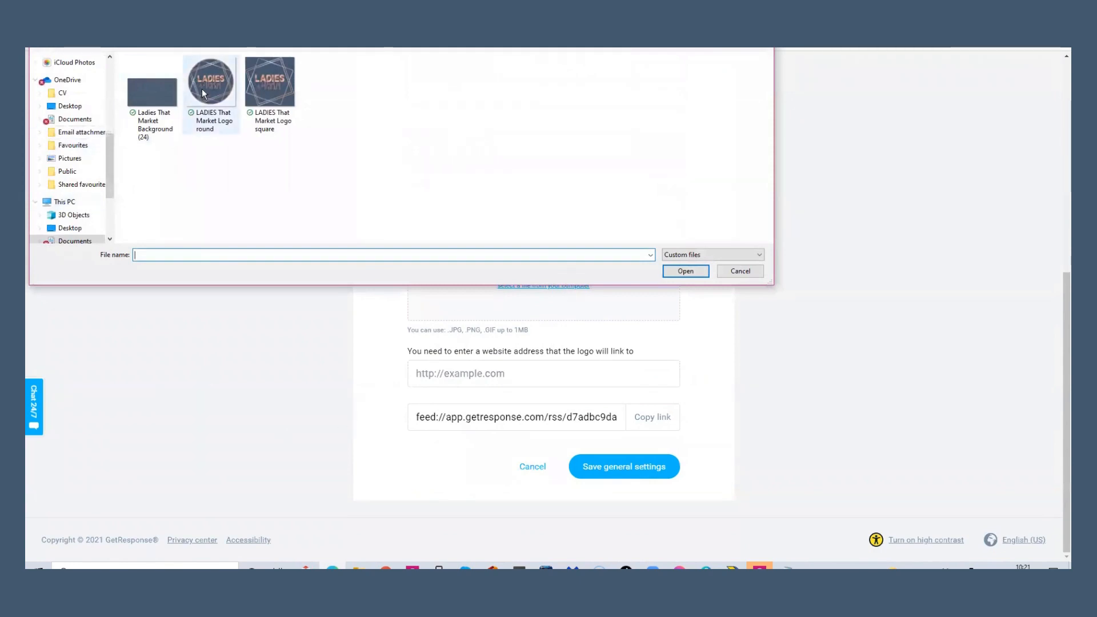
pyautogui.click(203, 93)
pyautogui.click(700, 271)
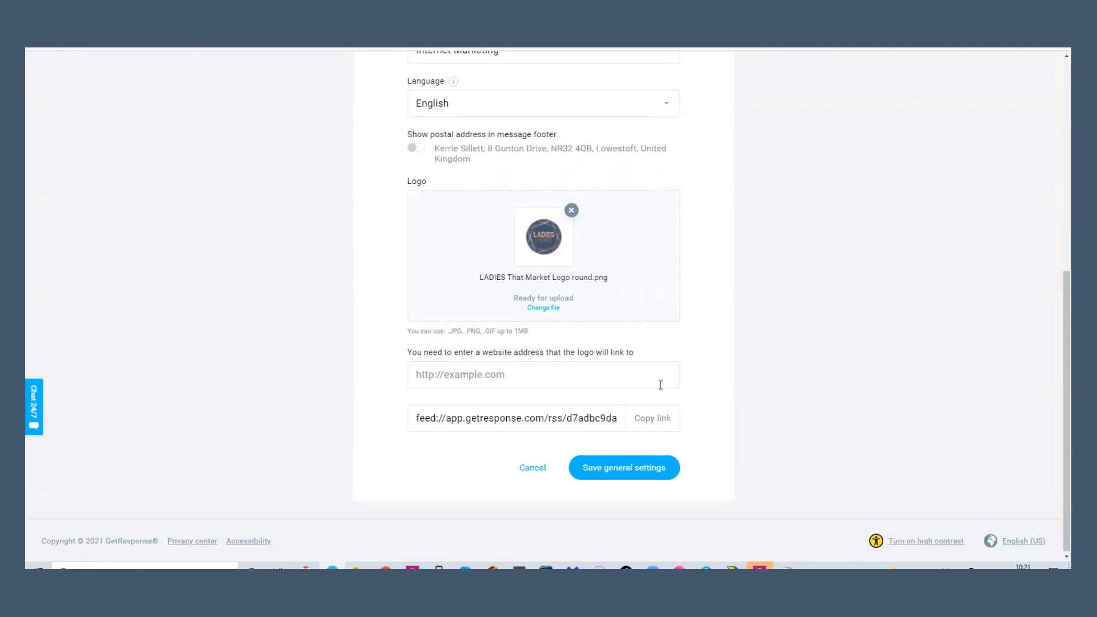
pyautogui.click(565, 381)
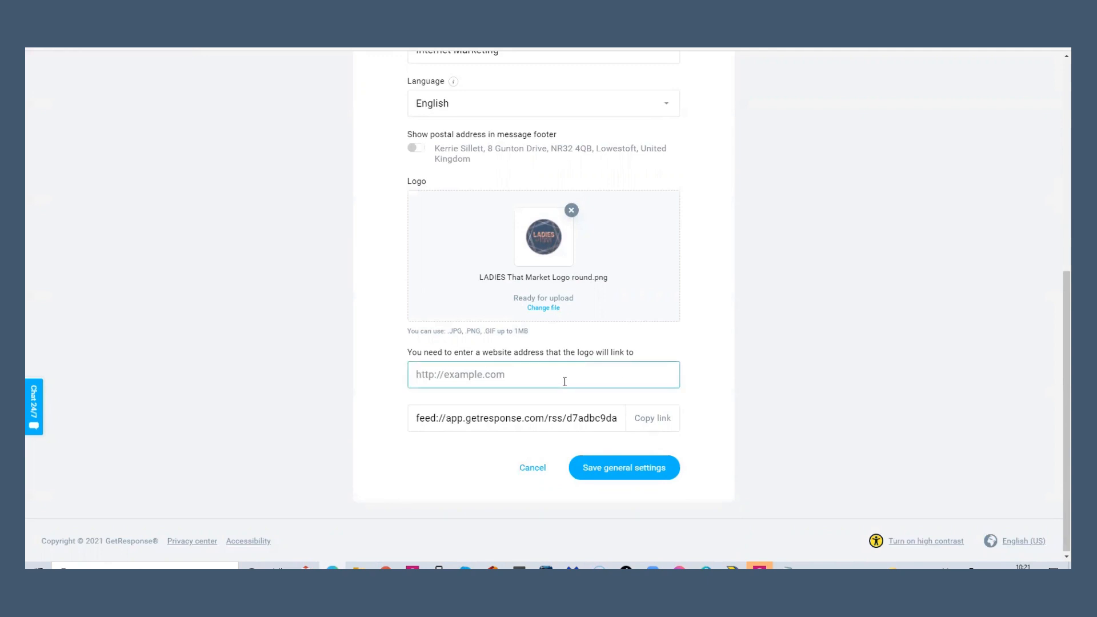
pyautogui.write('https://w')
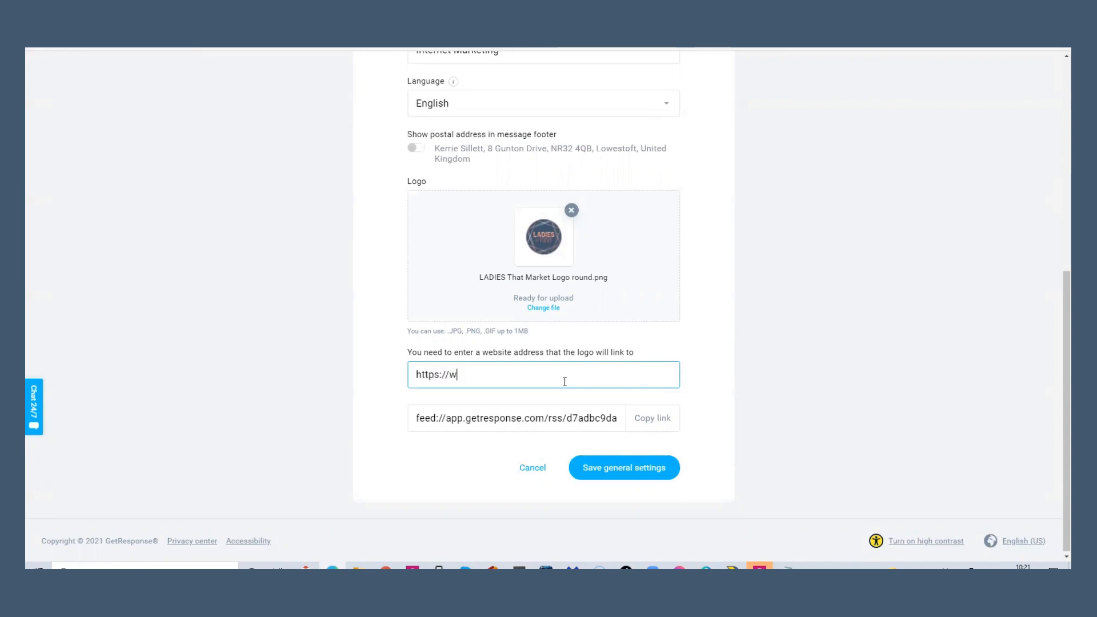
pyautogui.write('ww.ladiesthatmar')
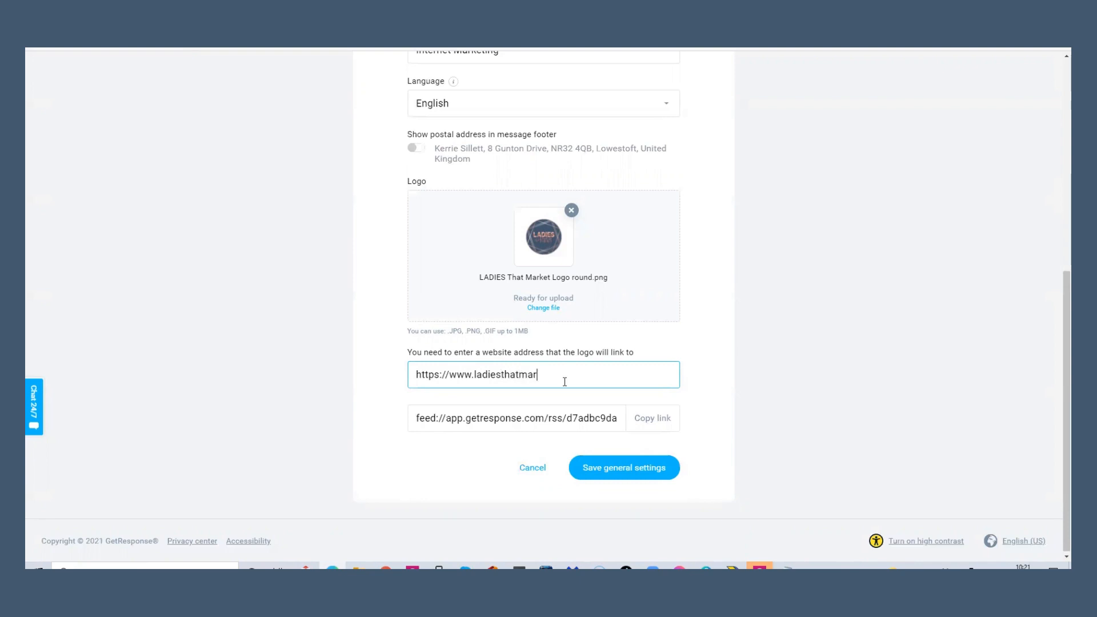
pyautogui.write('ket.com')
pyautogui.click(630, 471)
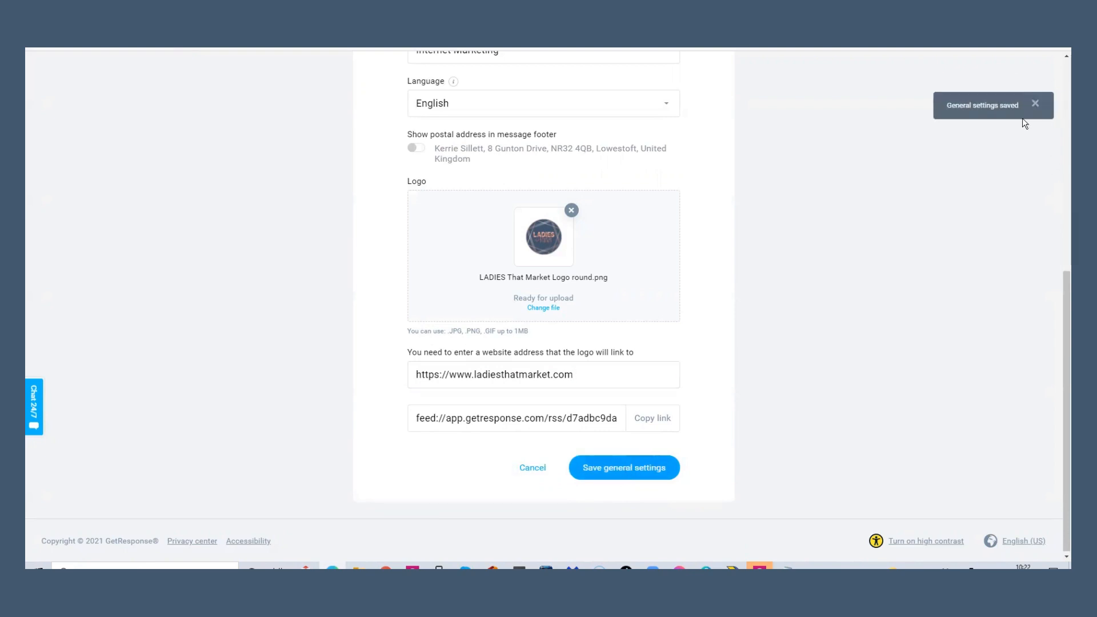
pyautogui.scroll(7, 859, 375)
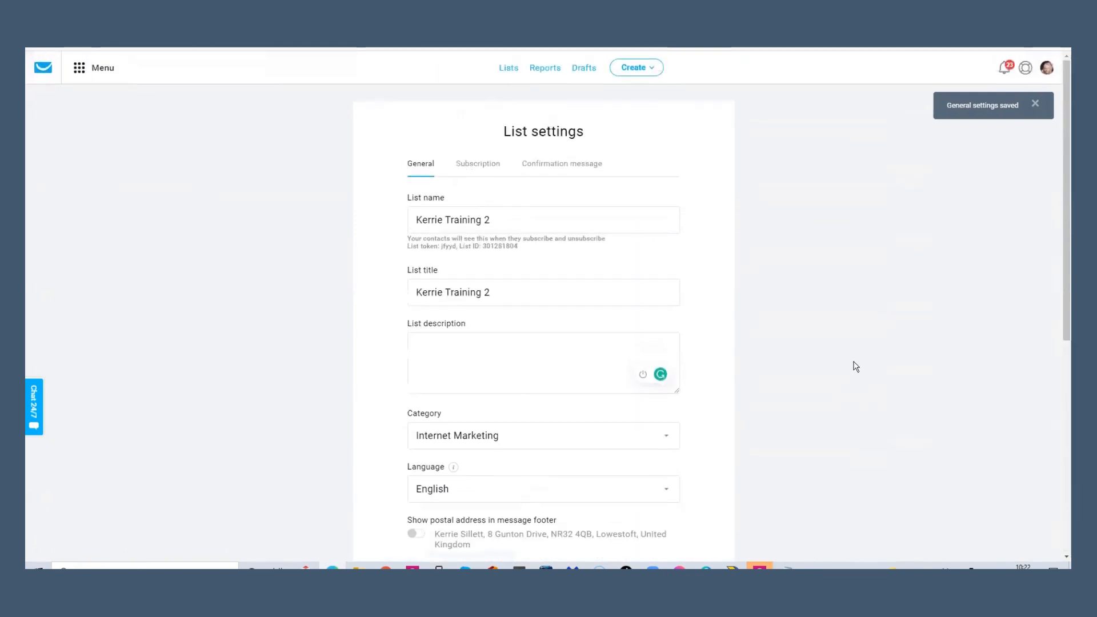
# Step: Open the list's subscription settings and view the e-mail addresses available for subscription notifications, leaving the notifications switched off
pyautogui.click(489, 164)
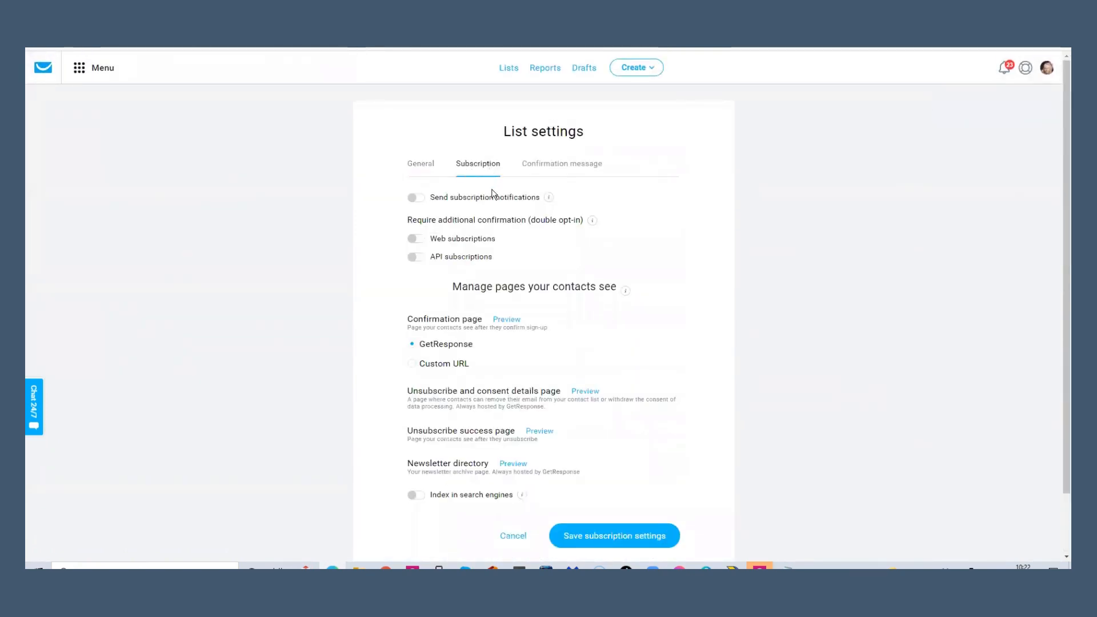
pyautogui.moveTo(550, 198)
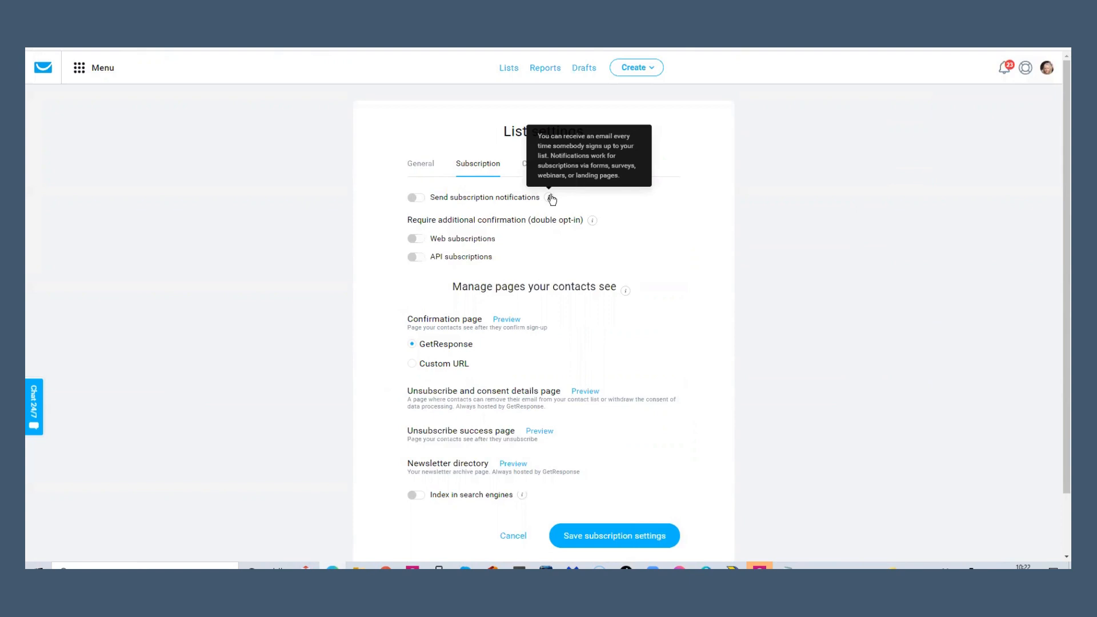
pyautogui.click(416, 198)
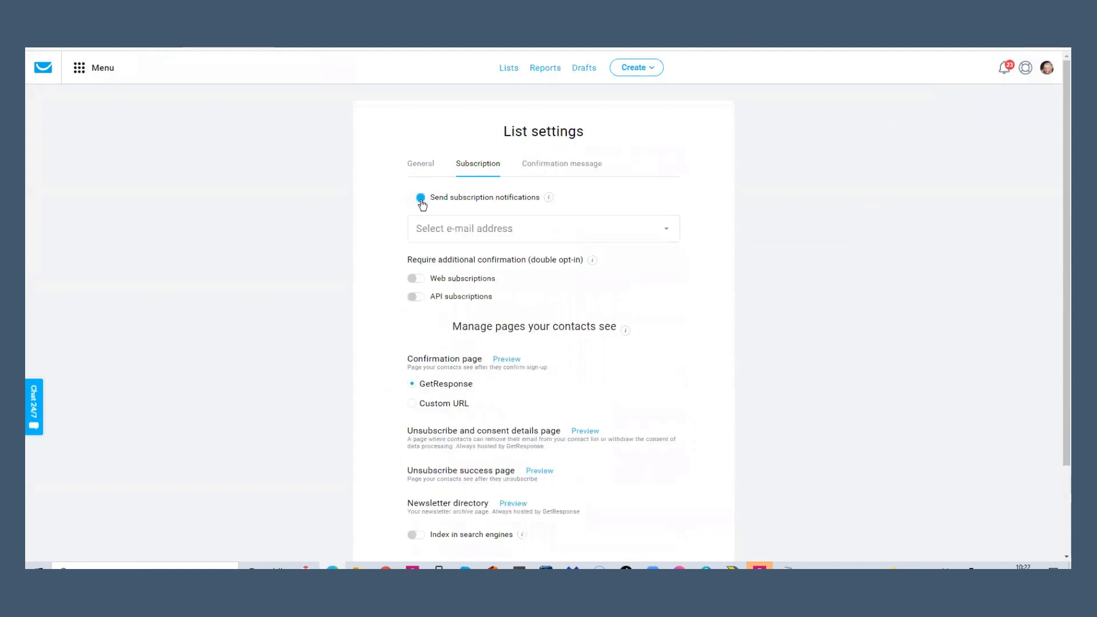
pyautogui.click(672, 233)
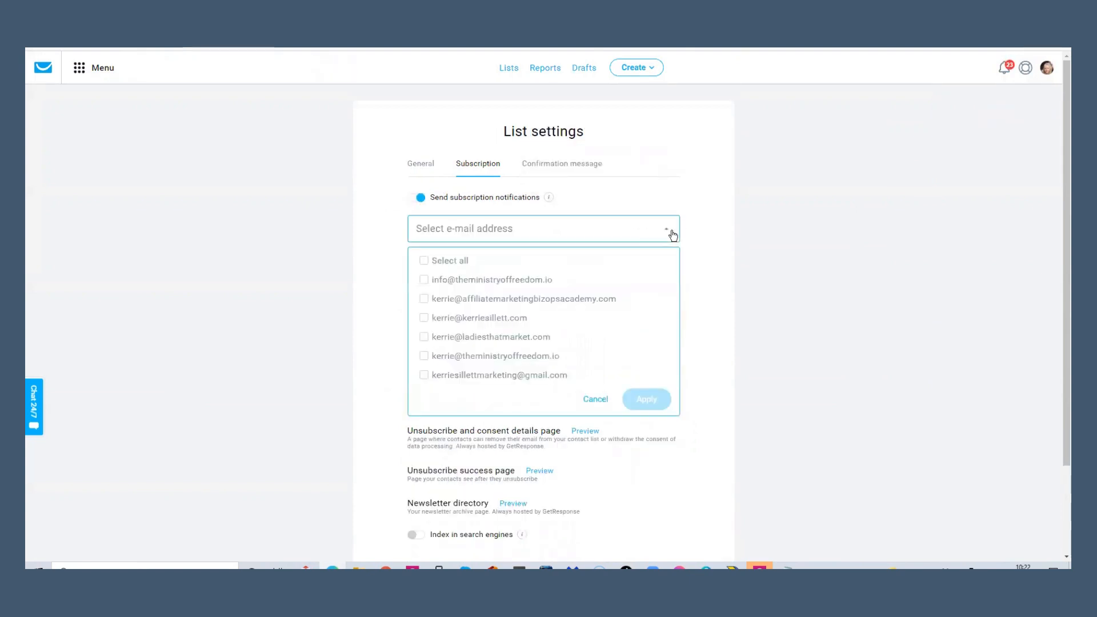
pyautogui.click(596, 402)
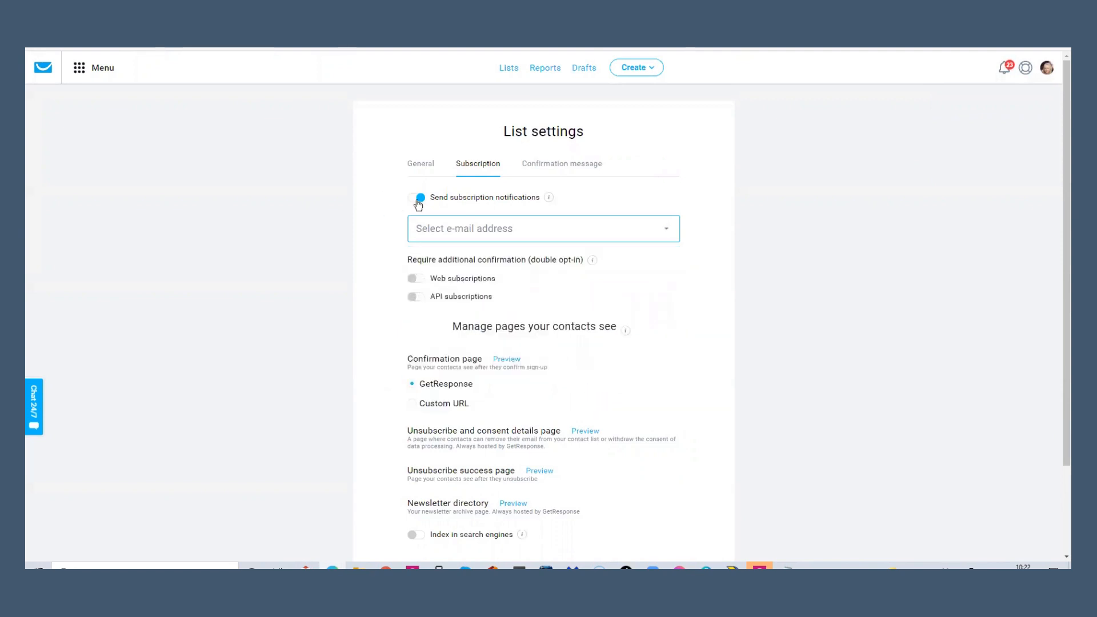
pyautogui.click(414, 199)
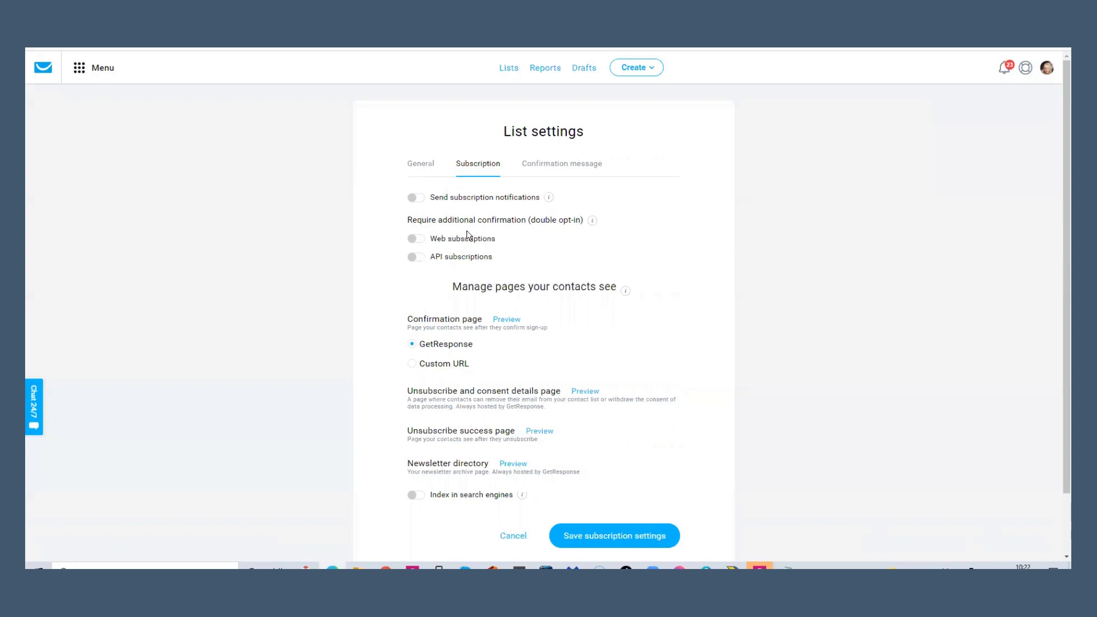
# Step: Keep double opt-in off and GetResponse as the confirmation page, and save the subscription settings
pyautogui.moveTo(592, 222)
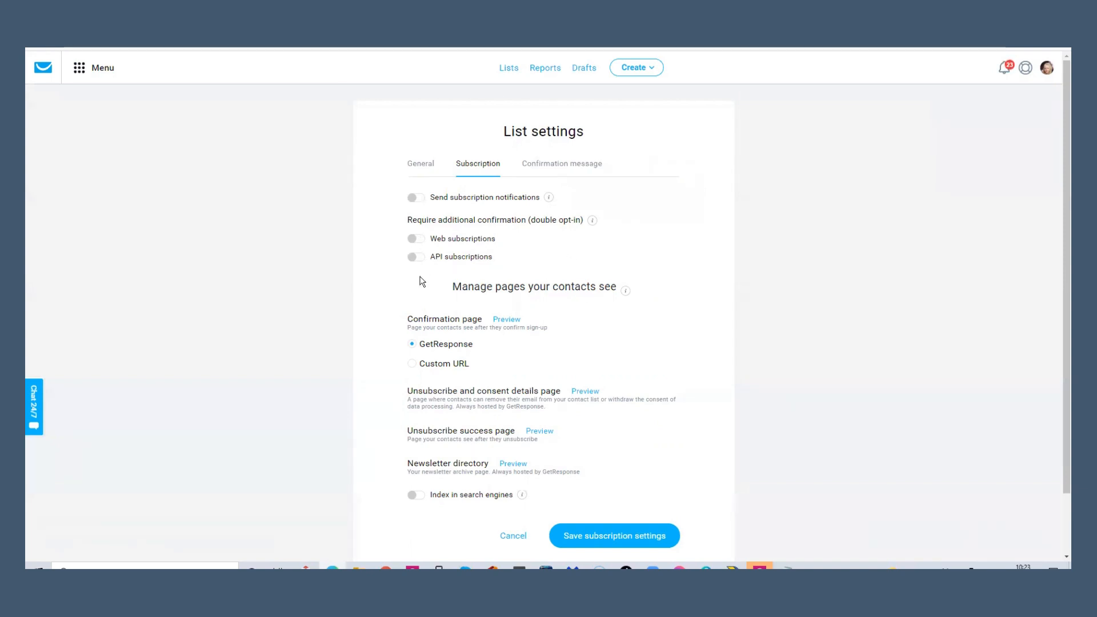
pyautogui.scroll(-2, 663, 294)
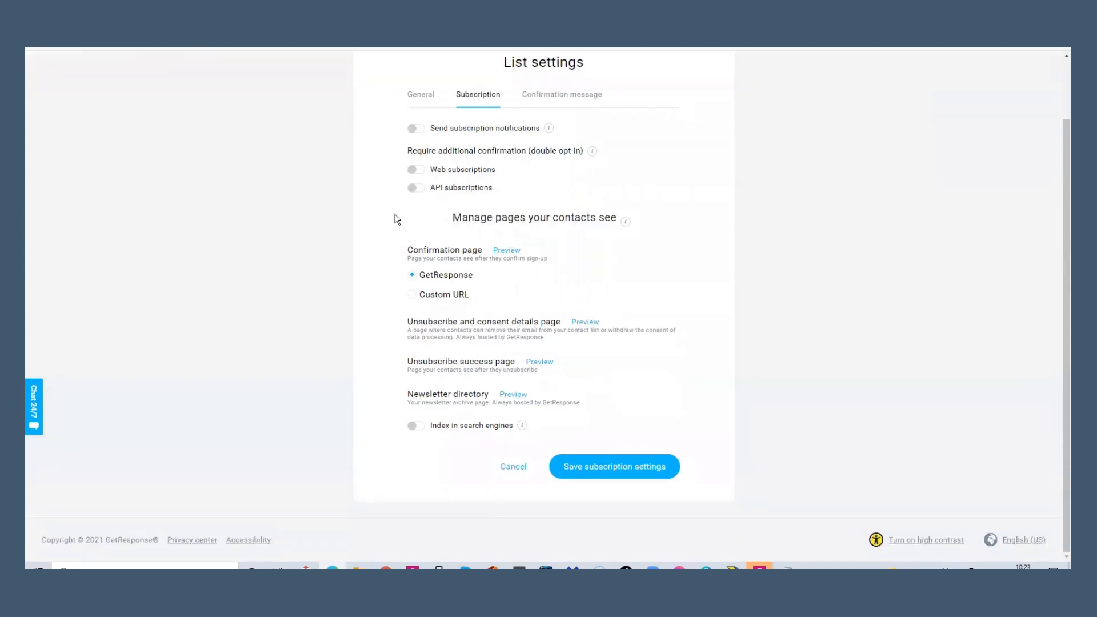
pyautogui.scroll(2, 592, 261)
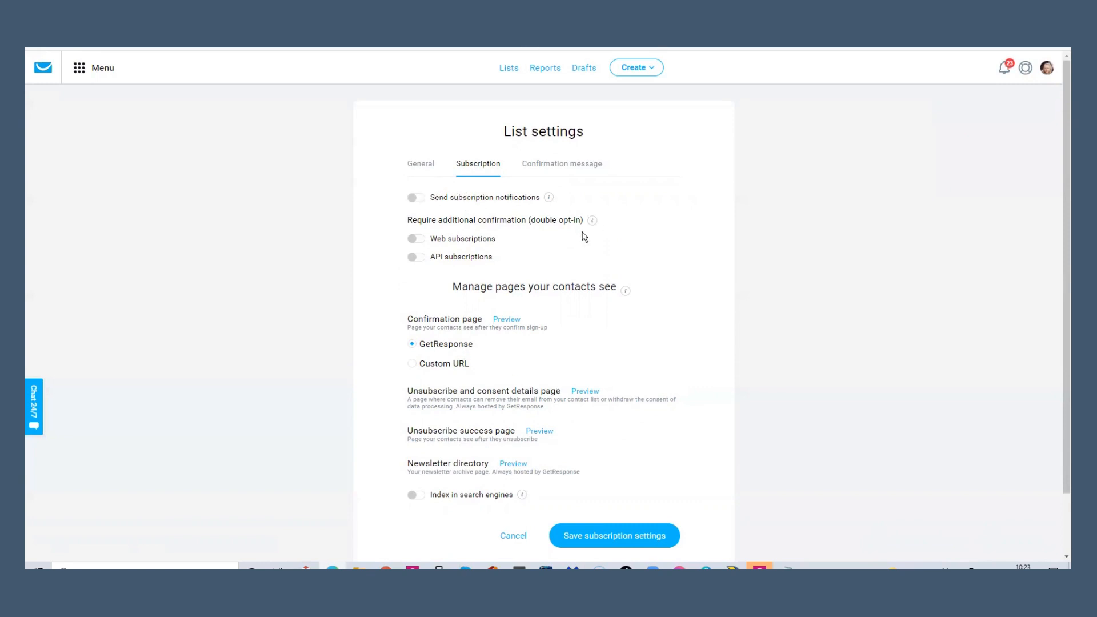
pyautogui.scroll(-1, 638, 489)
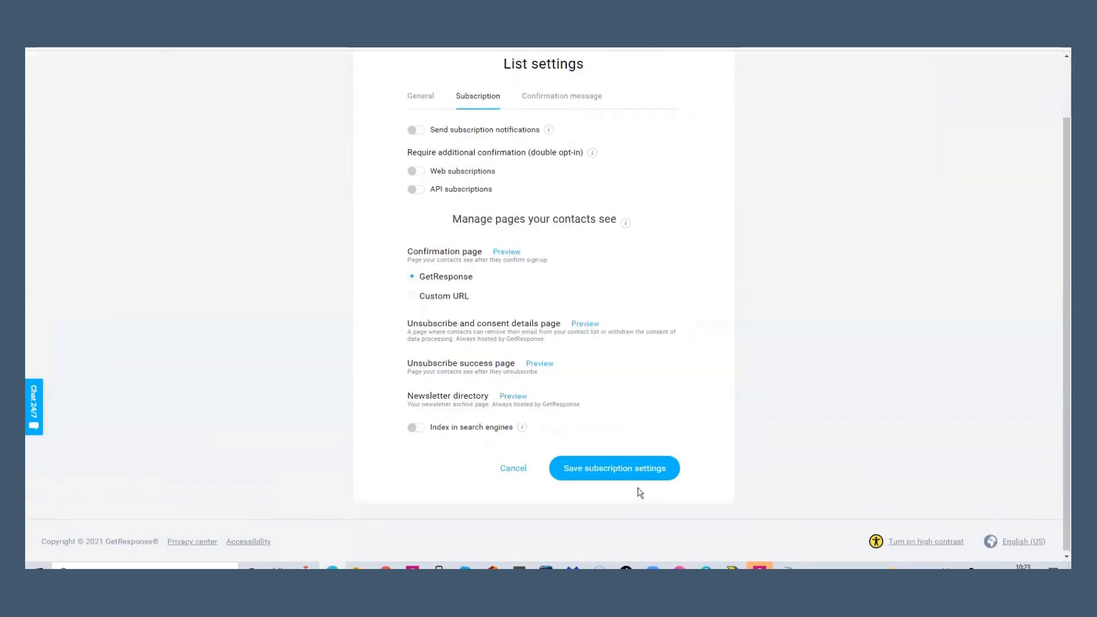
pyautogui.click(637, 468)
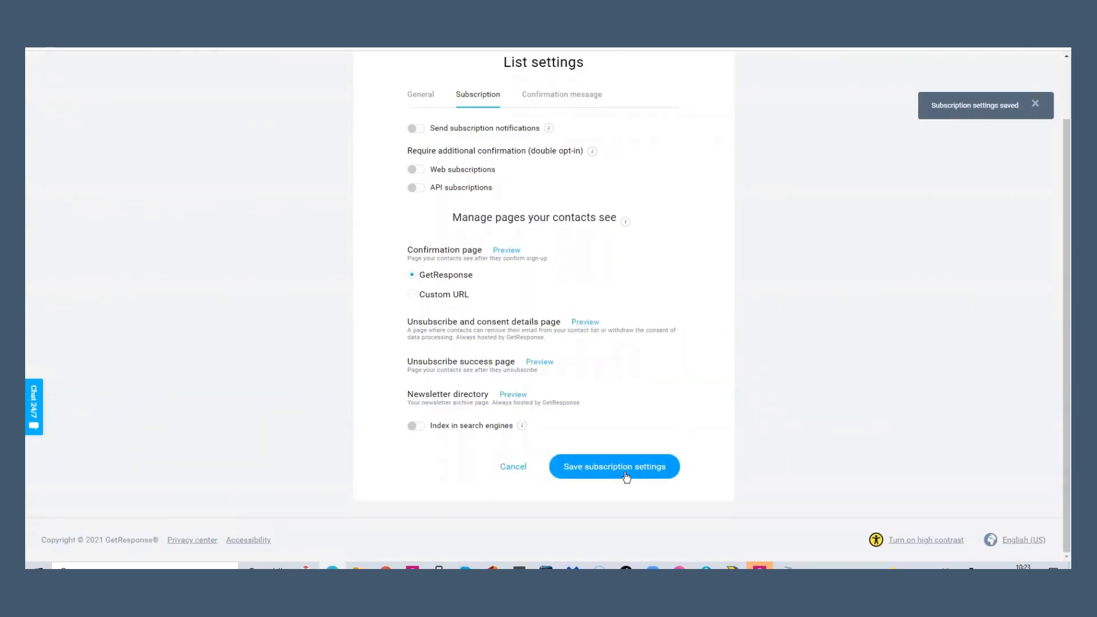
# Step: Open the list's confirmation message settings and look through the available subject lines without choosing another one
pyautogui.scroll(1, 707, 425)
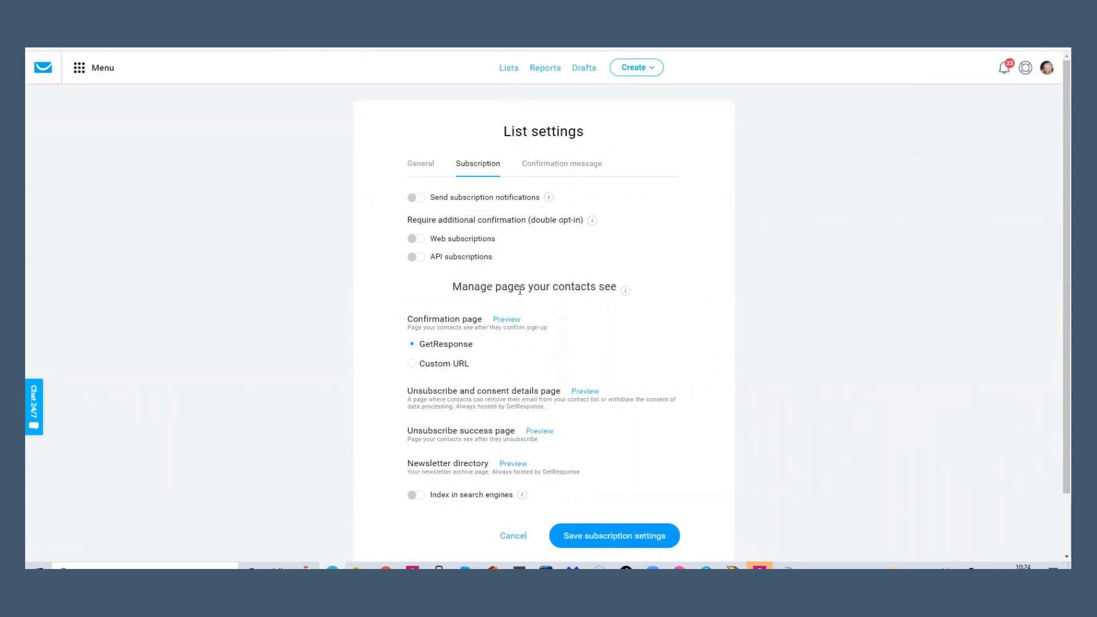
pyautogui.click(563, 166)
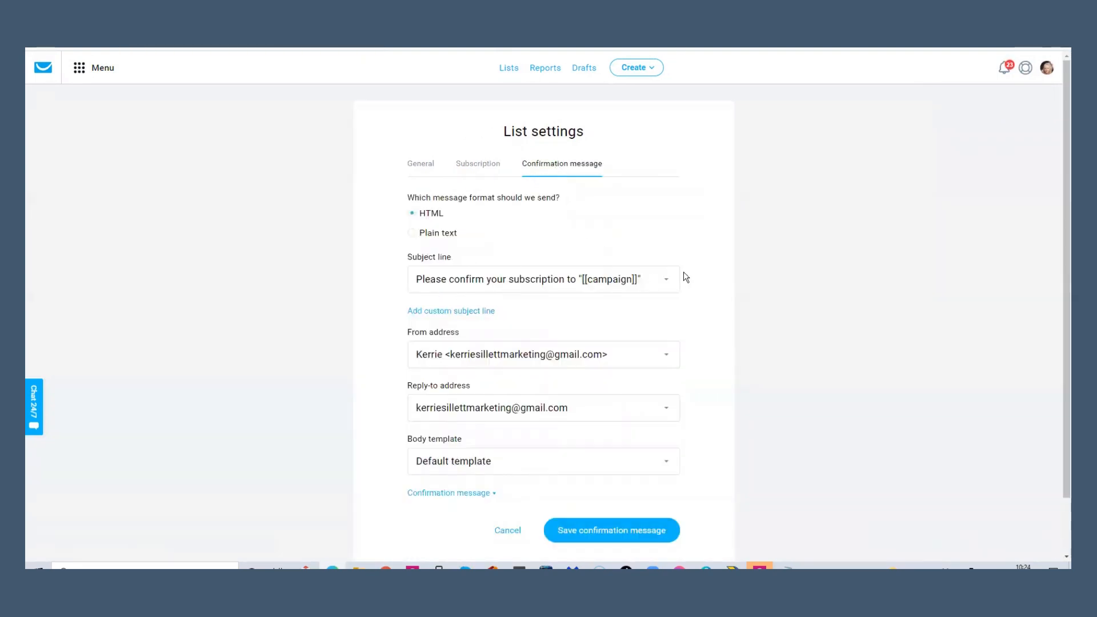
pyautogui.click(668, 281)
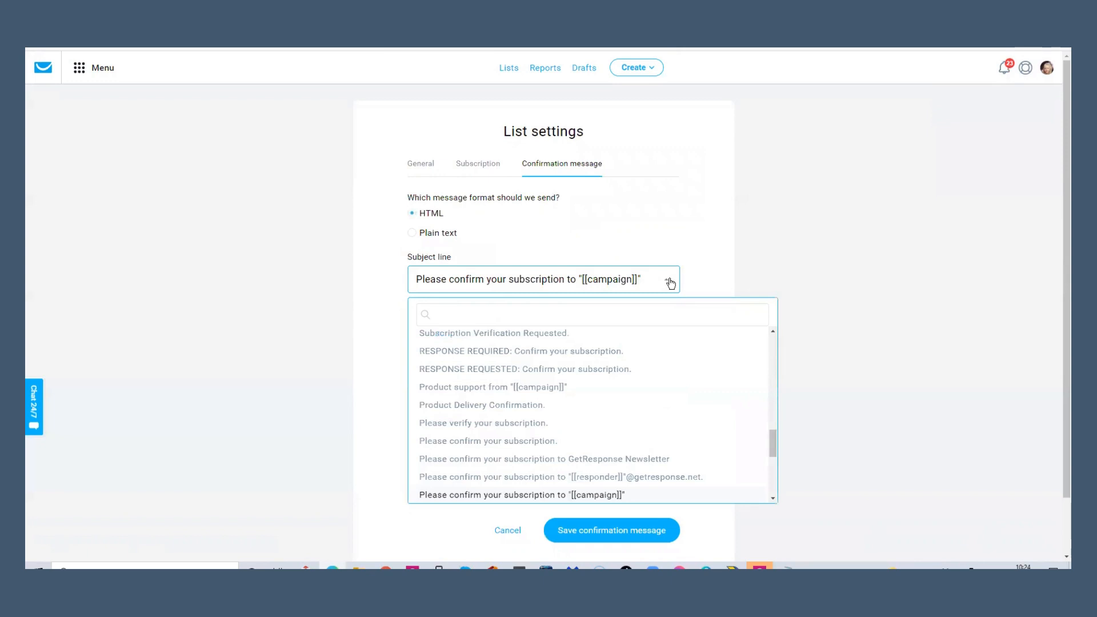
pyautogui.scroll(-5, 723, 420)
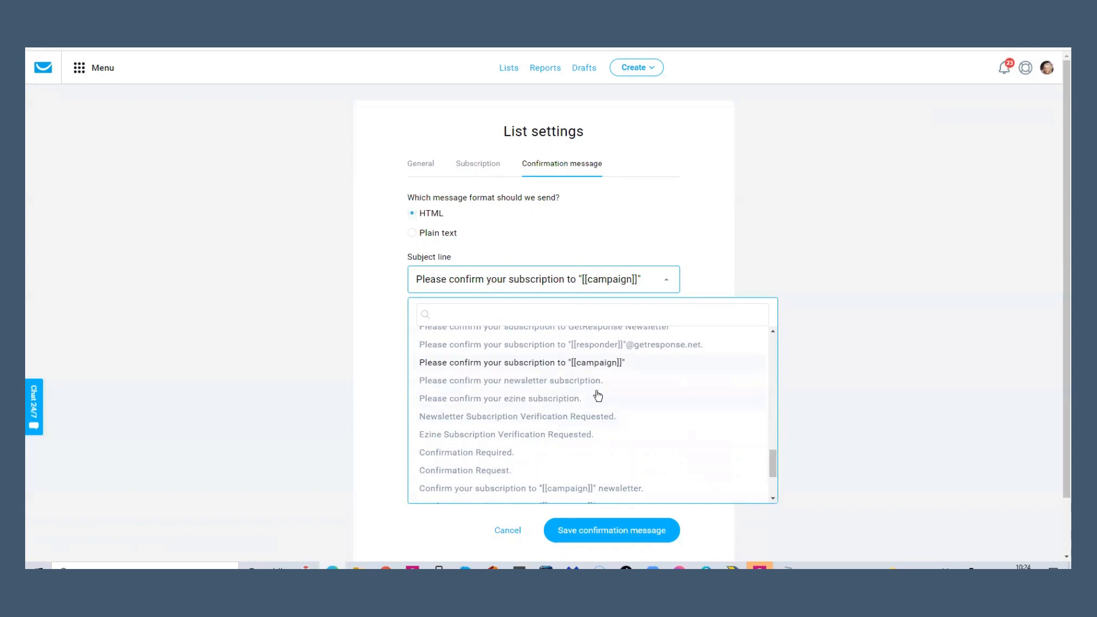
pyautogui.scroll(-3, 666, 417)
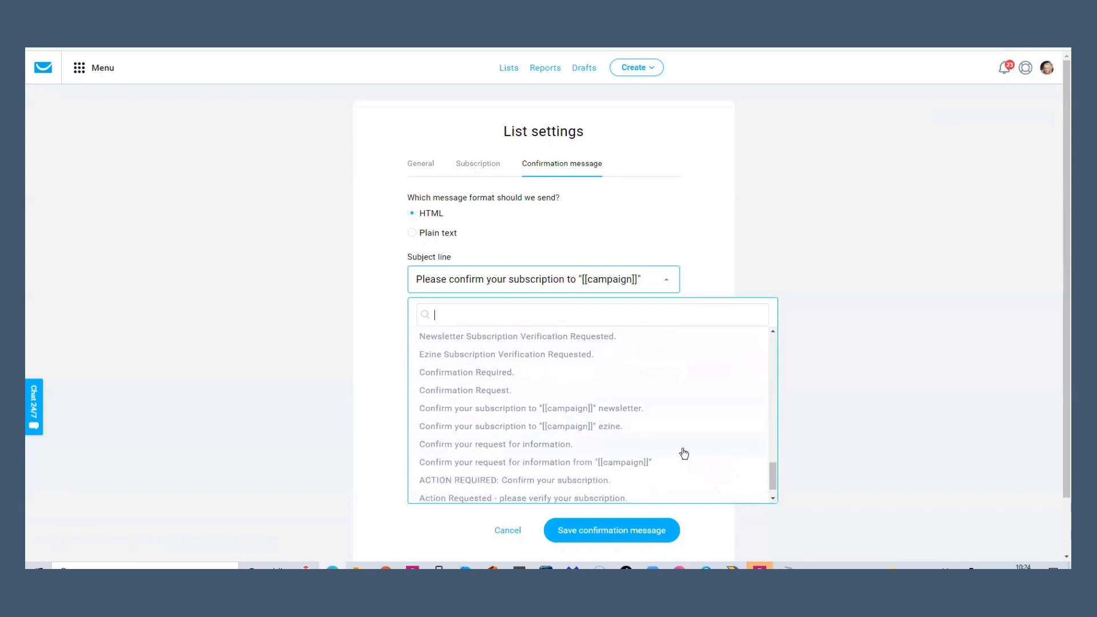
pyautogui.scroll(-1, 684, 457)
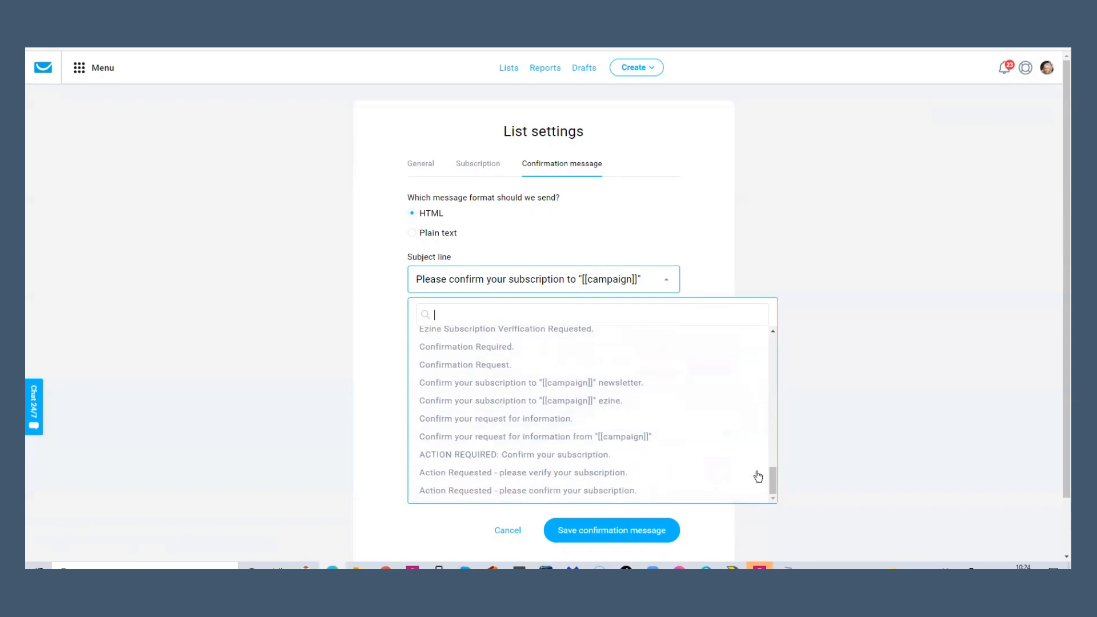
pyautogui.moveTo(773, 477); pyautogui.dragTo(791, 336)
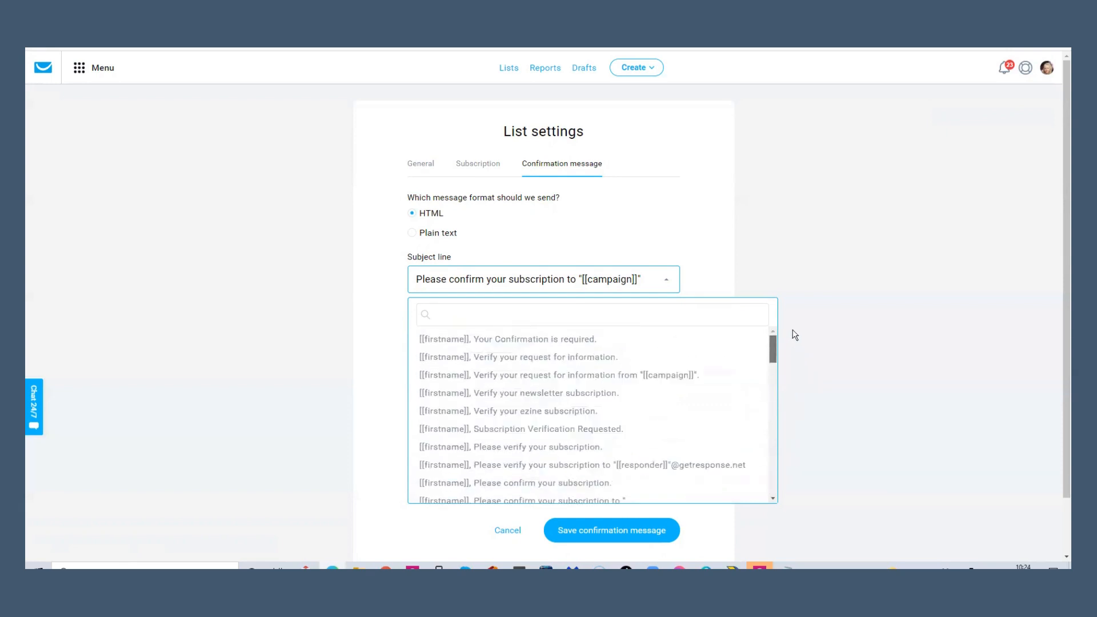
pyautogui.click(717, 273)
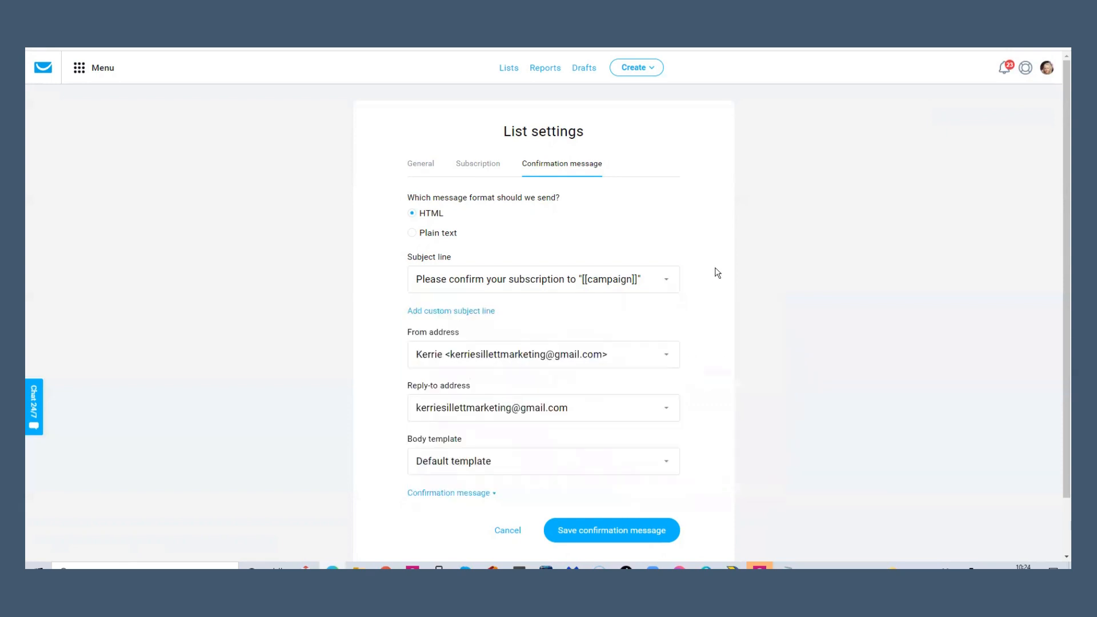
# Step: Check the confirmation message's From address choices and body templates, keeping the current selections
pyautogui.click(666, 355)
pyautogui.scroll(-1, 575, 440)
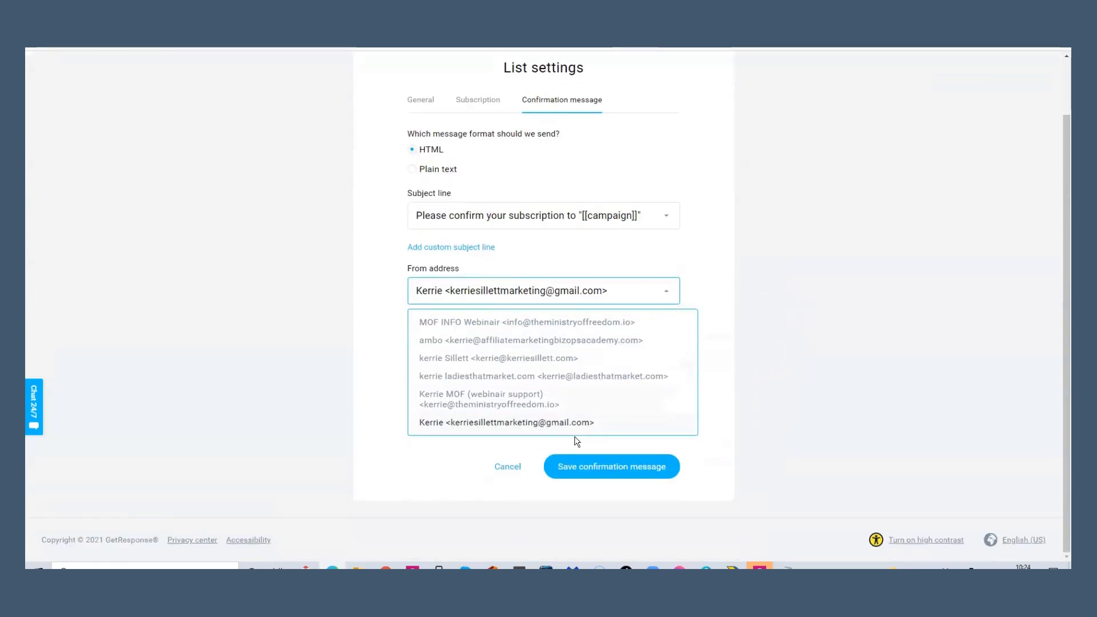
pyautogui.scroll(1, 603, 388)
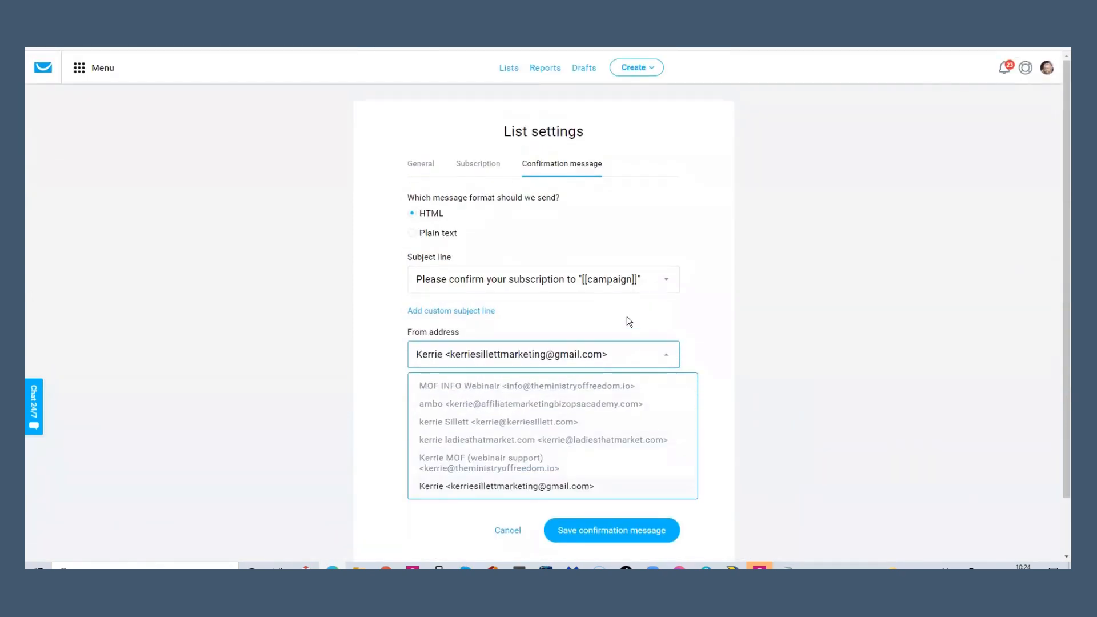
pyautogui.click(606, 351)
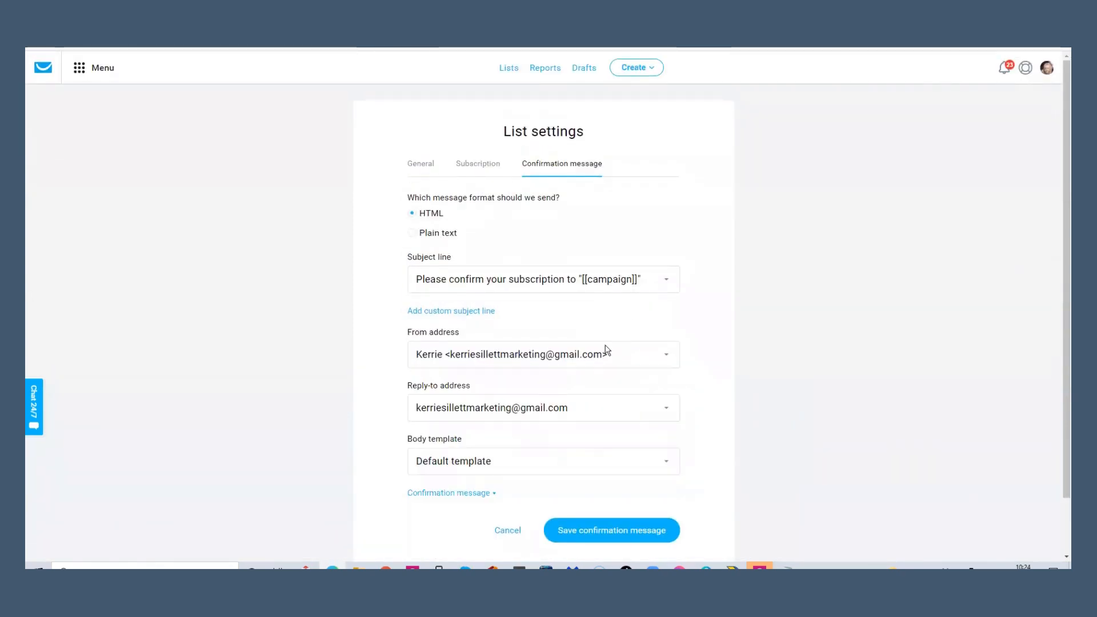
pyautogui.scroll(-1, 657, 402)
pyautogui.click(663, 404)
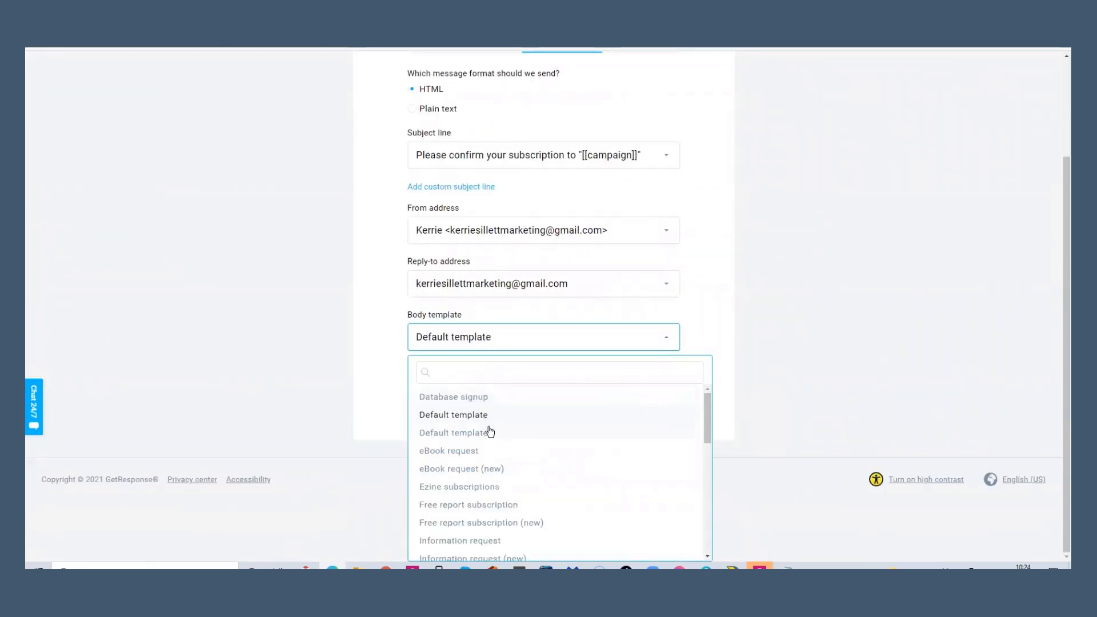
pyautogui.scroll(2, 702, 327)
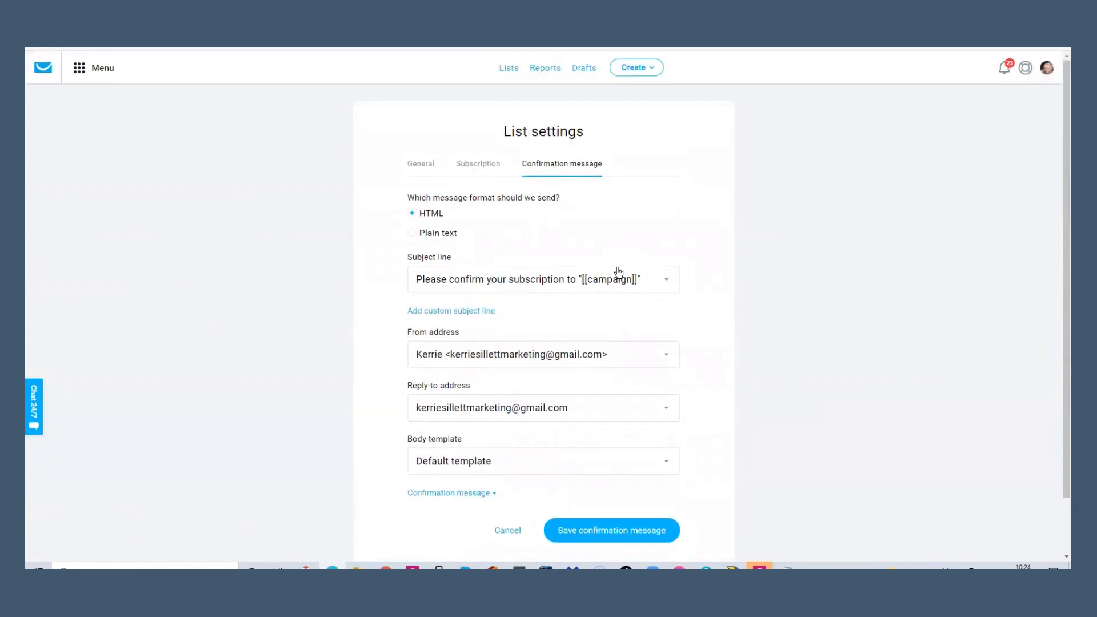
# Step: Return to the subscription settings, preview the unsubscribe and consent details page, and close the preview
pyautogui.click(483, 170)
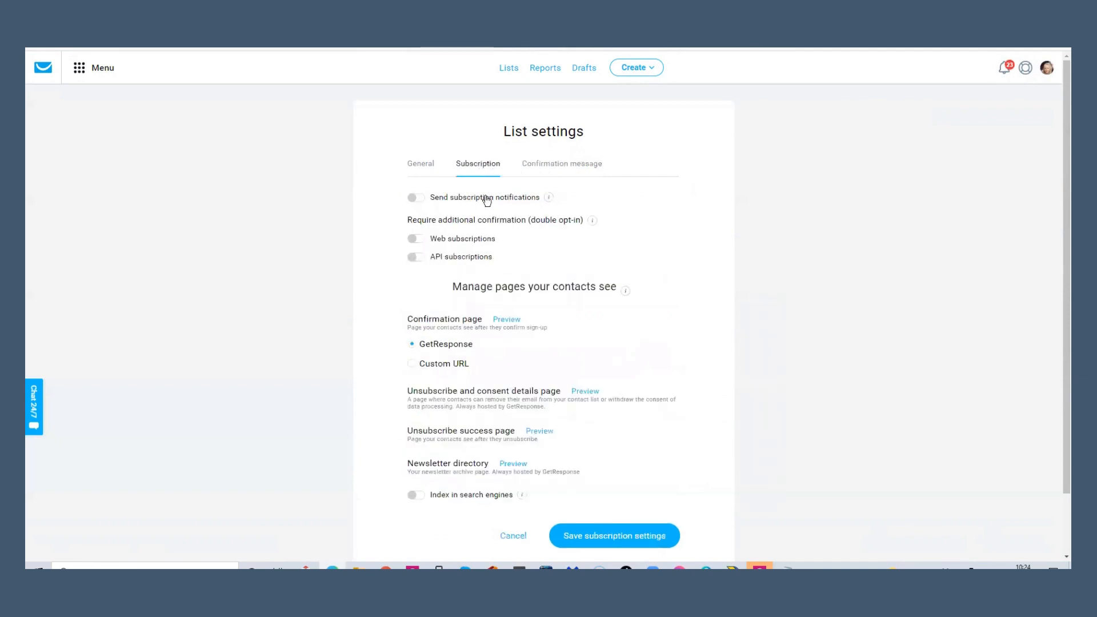
pyautogui.scroll(-2, 657, 390)
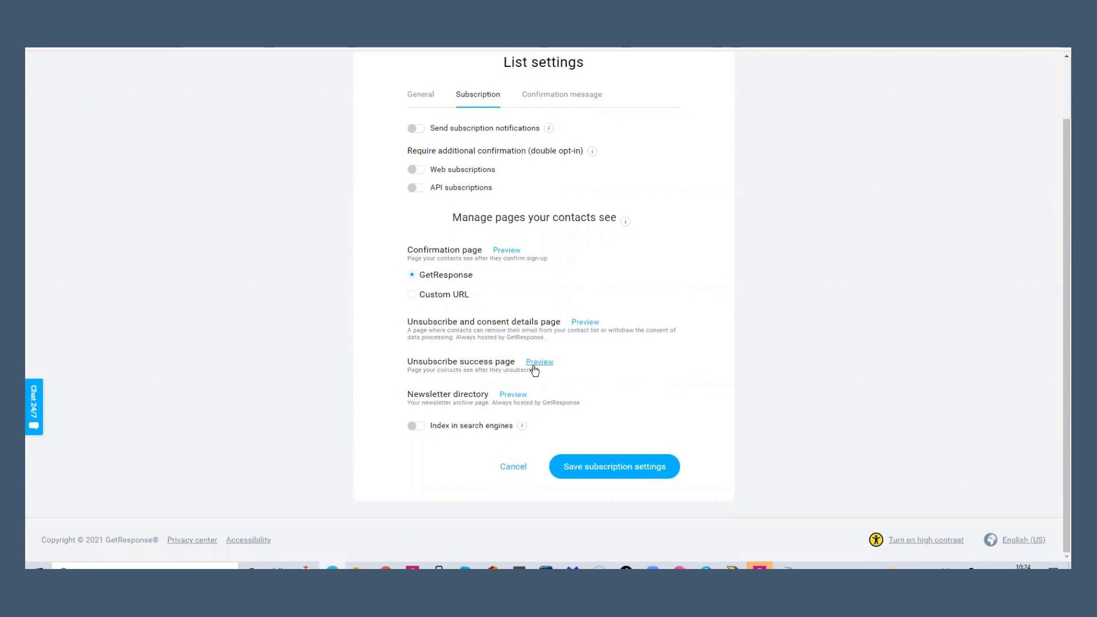
pyautogui.click(590, 324)
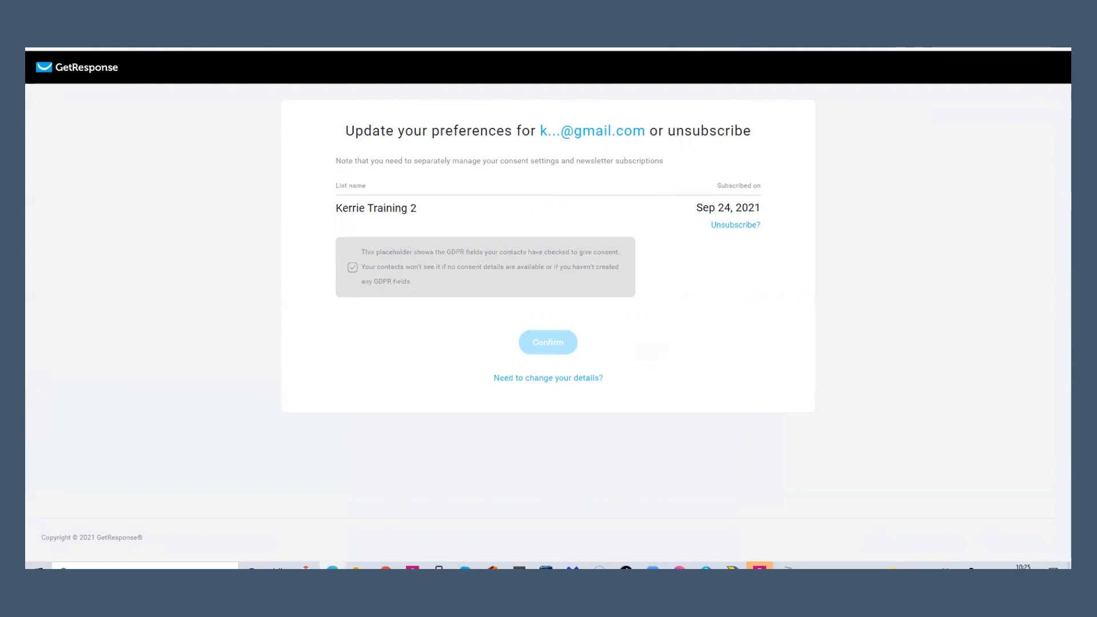
pyautogui.hotkey('ctrl', 'w')
pyautogui.scroll(2, 675, 313)
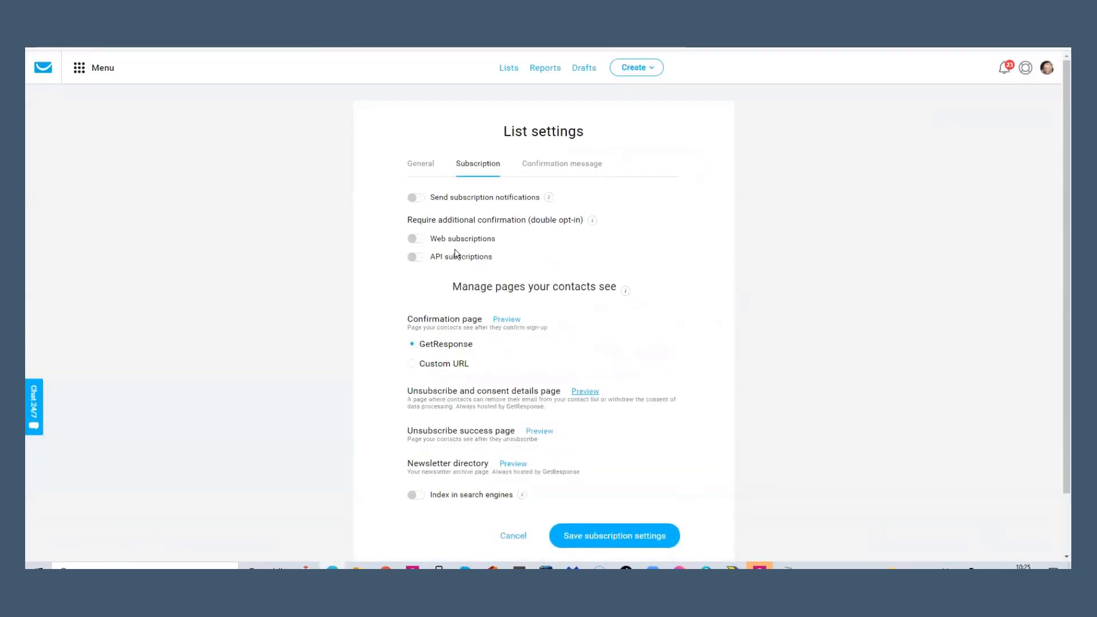
# Step: Review the list's general settings, from name and title down to the logo and its website link
pyautogui.click(424, 166)
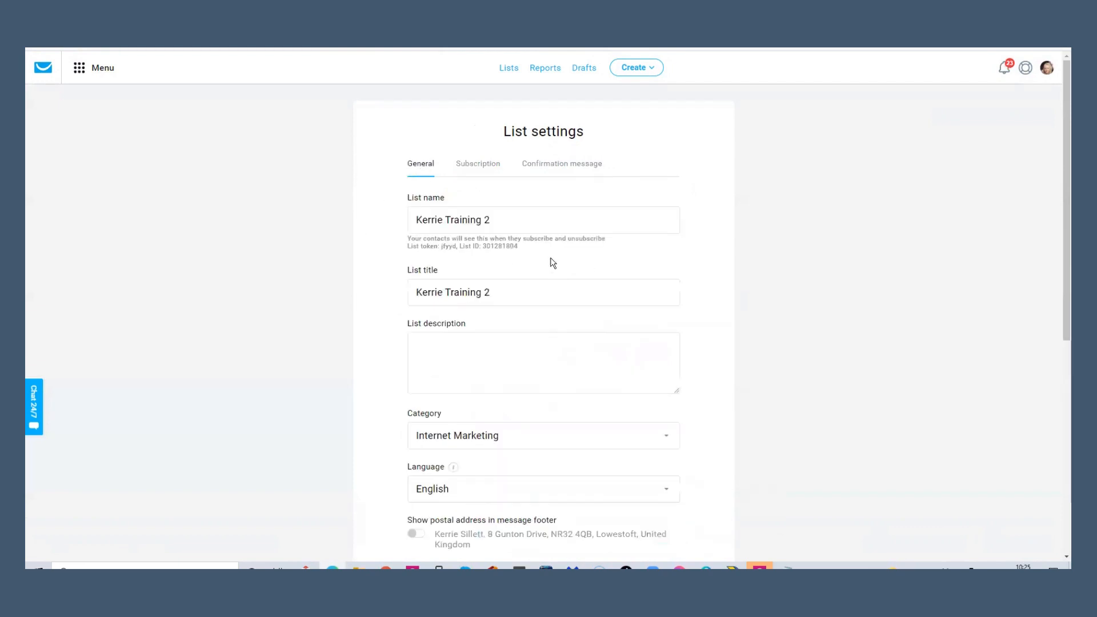
pyautogui.scroll(-7, 510, 251)
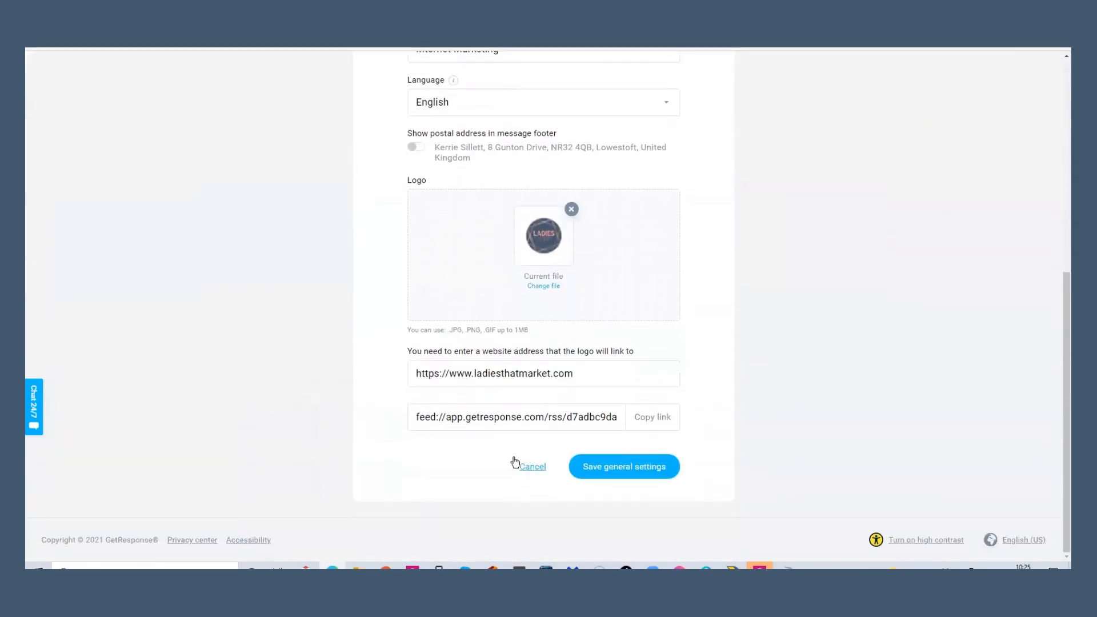
pyautogui.scroll(7, 542, 220)
pyautogui.scroll(-5, 544, 220)
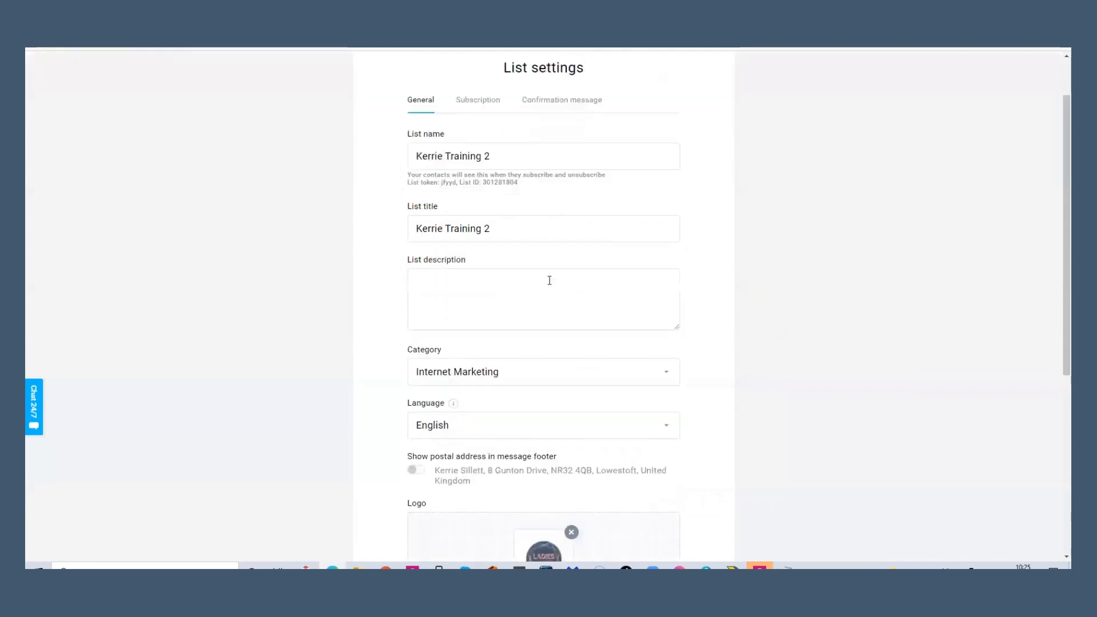
pyautogui.scroll(5, 507, 438)
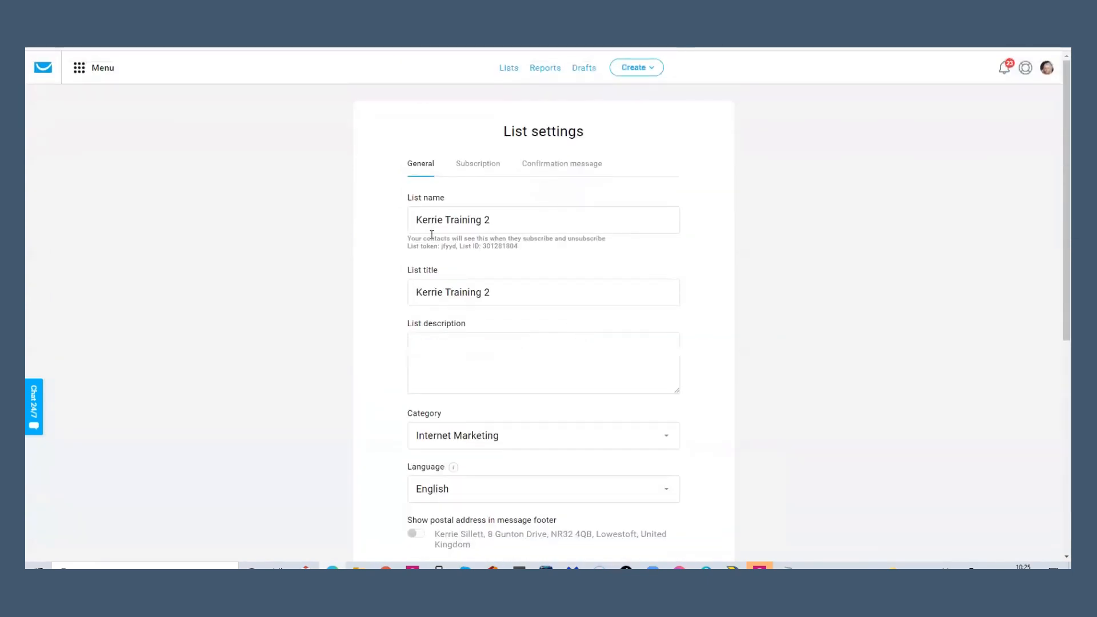
pyautogui.scroll(-5, 634, 316)
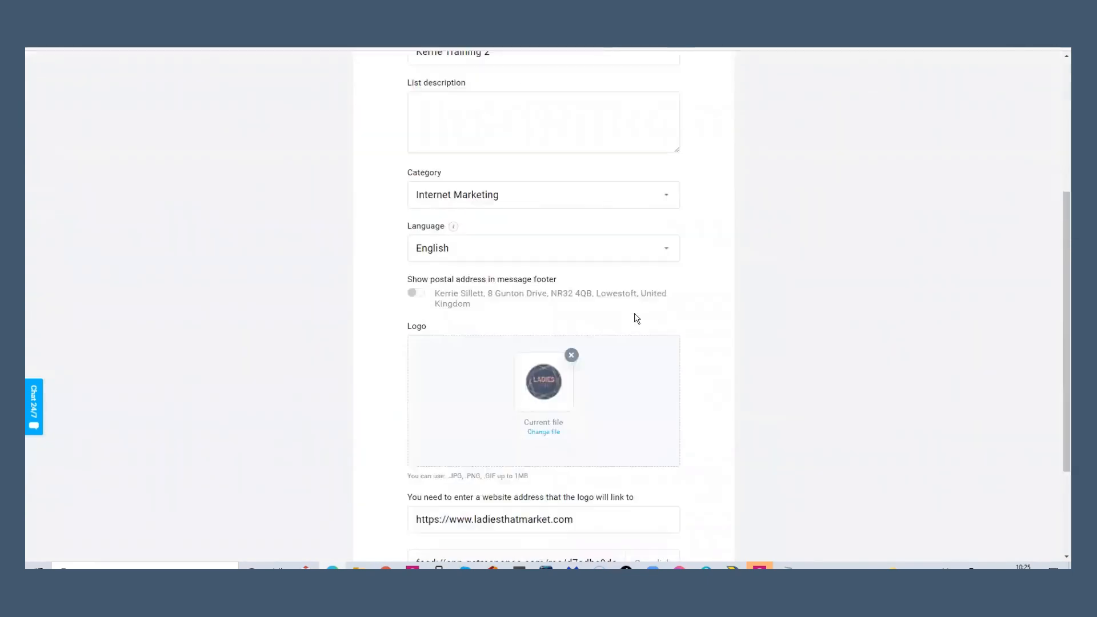
pyautogui.scroll(5, 613, 271)
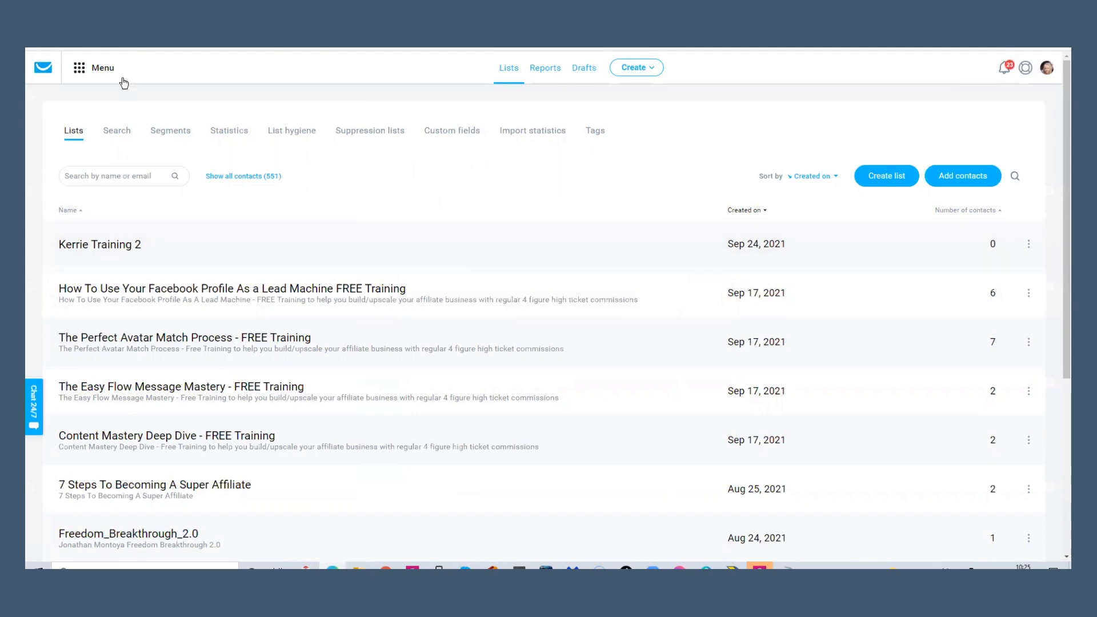
# Step: Open the landing pages overview and look through the existing published pages
pyautogui.click(106, 72)
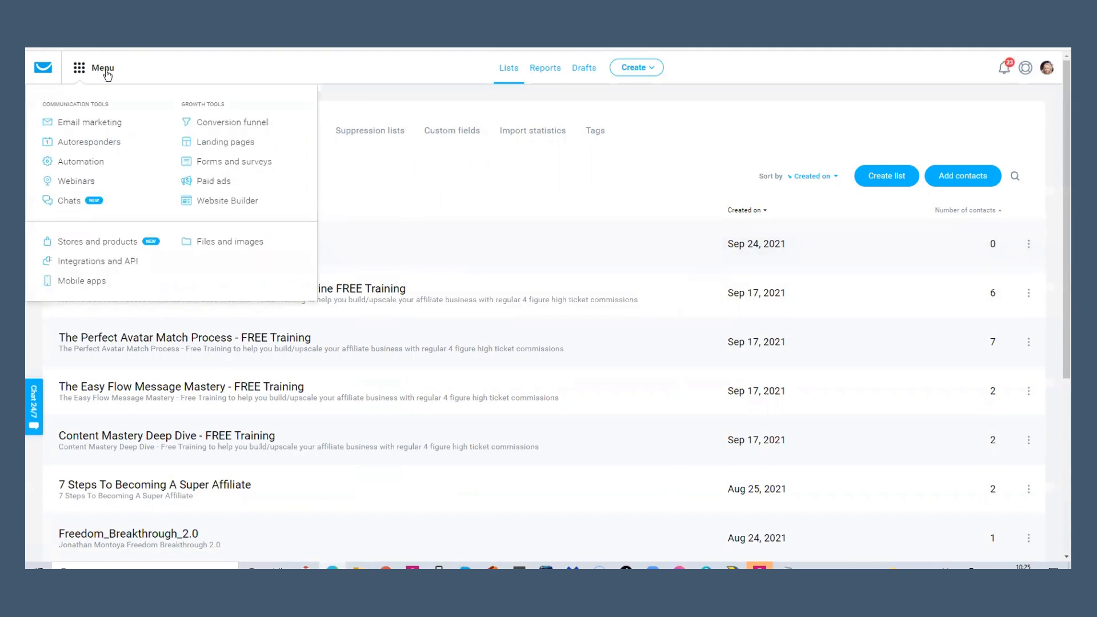
pyautogui.click(246, 147)
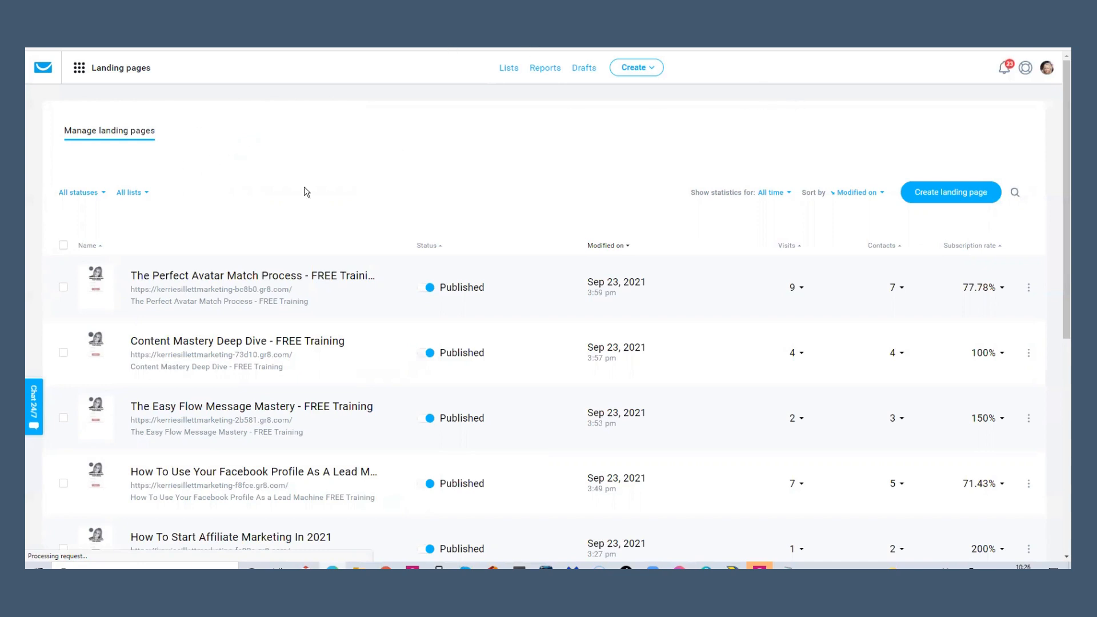
pyautogui.scroll(-4, 320, 203)
pyautogui.scroll(-3, 322, 208)
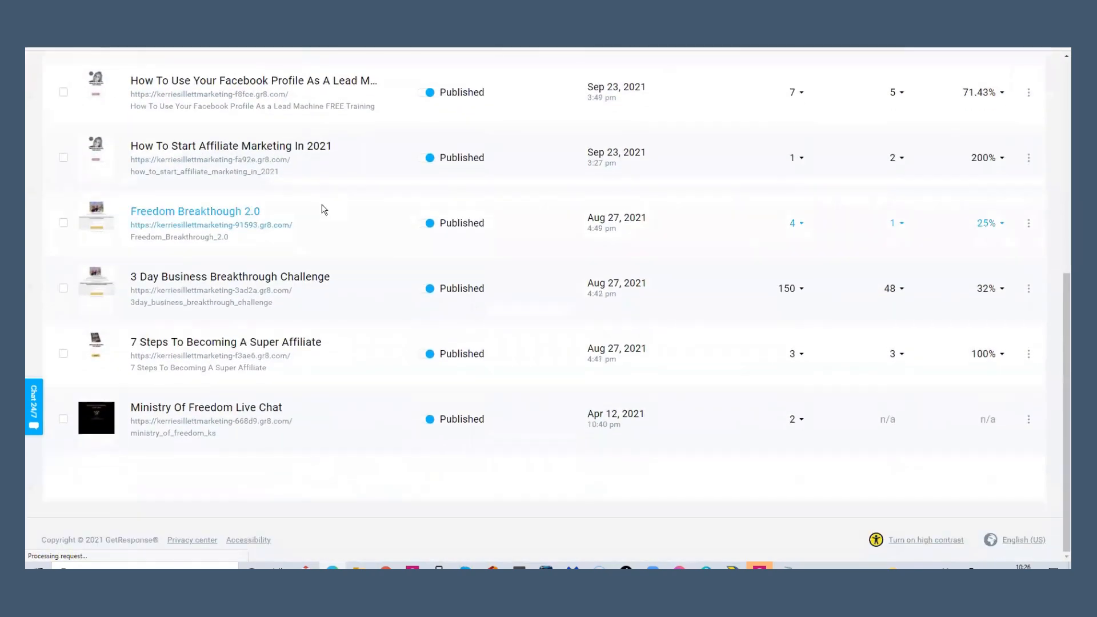
pyautogui.scroll(6, 458, 392)
pyautogui.scroll(1, 380, 341)
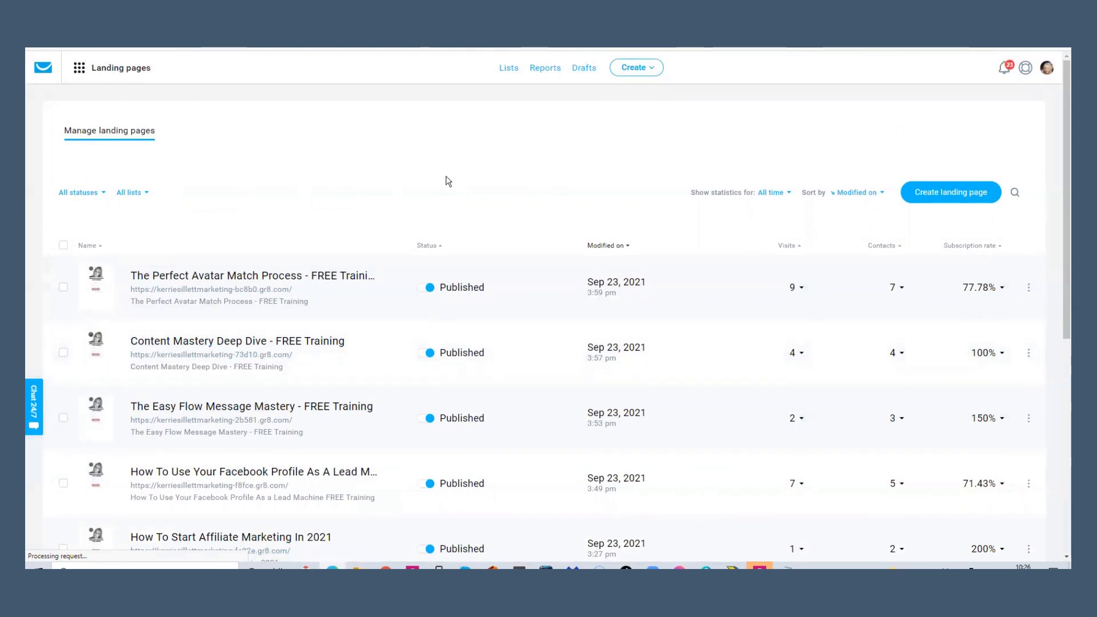
# Step: Reopen the landing pages overview and start creating a new landing page
pyautogui.click(86, 71)
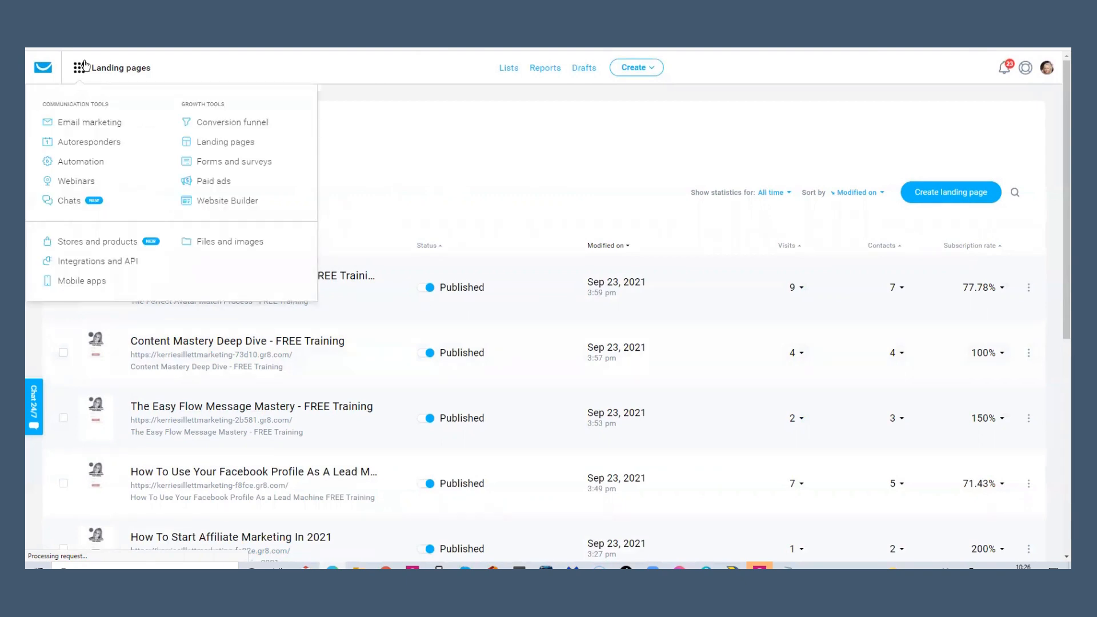
pyautogui.click(228, 147)
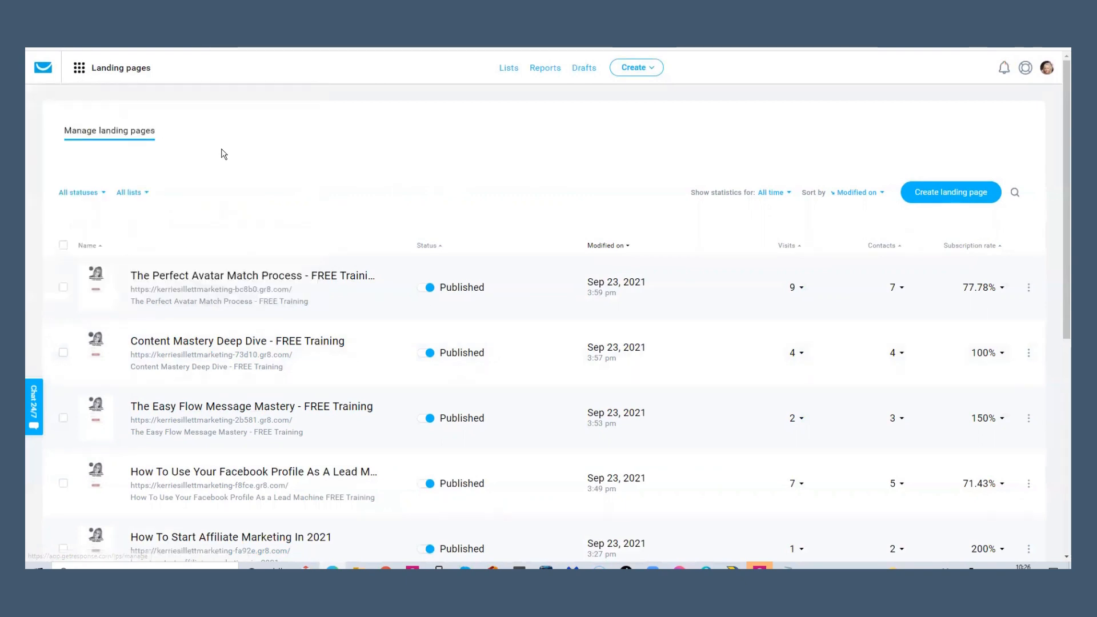
pyautogui.click(948, 194)
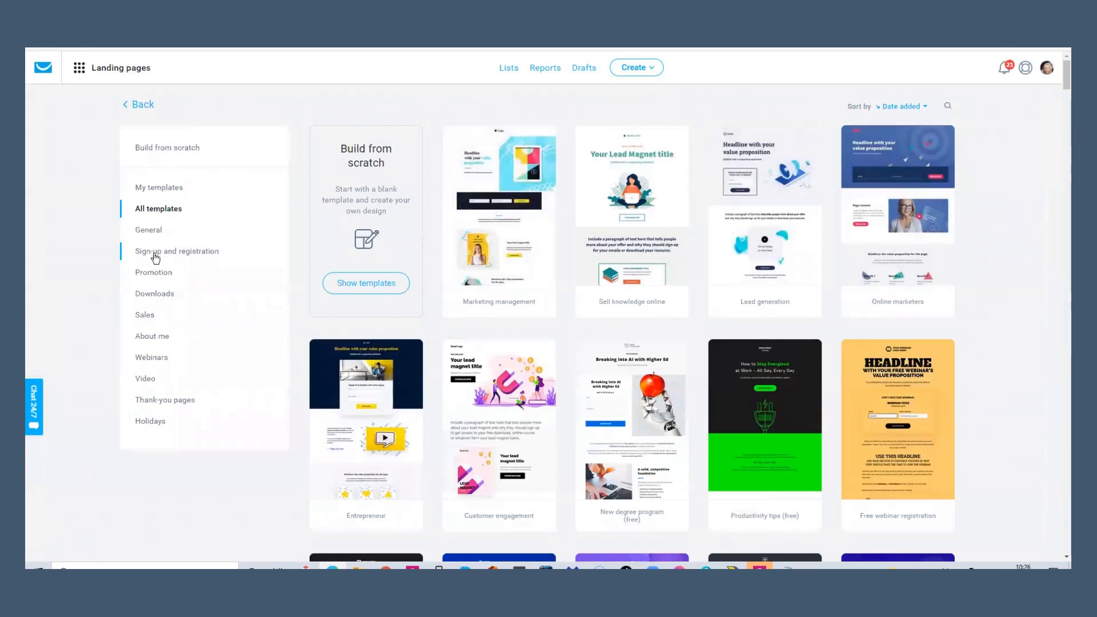
# Step: Check the General template category and browse the Promotion landing page templates without selecting one
pyautogui.click(152, 230)
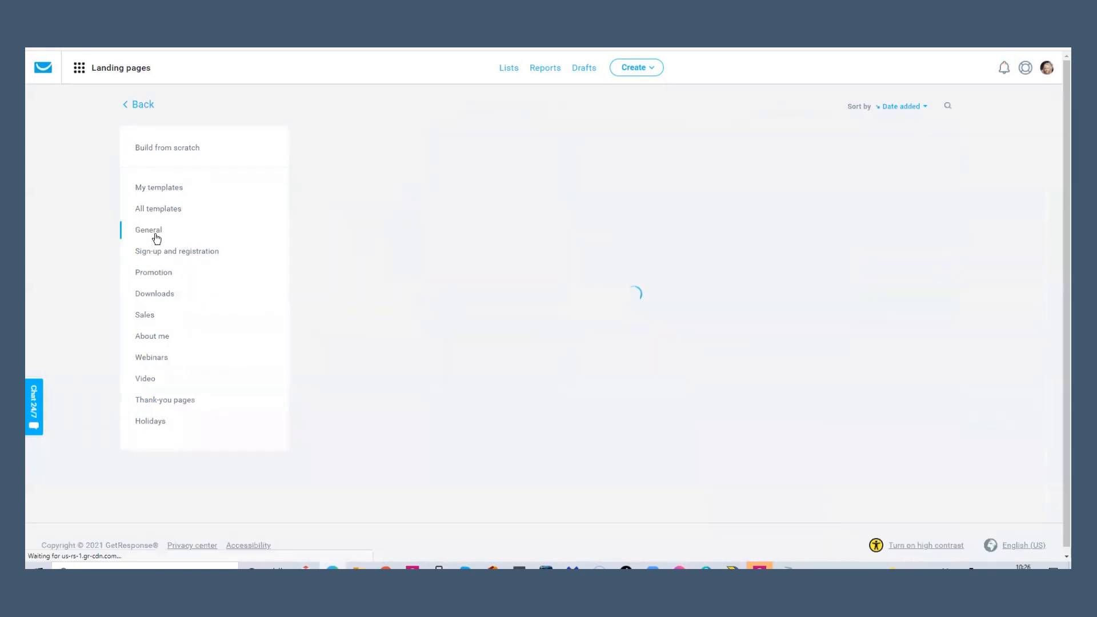
pyautogui.click(155, 275)
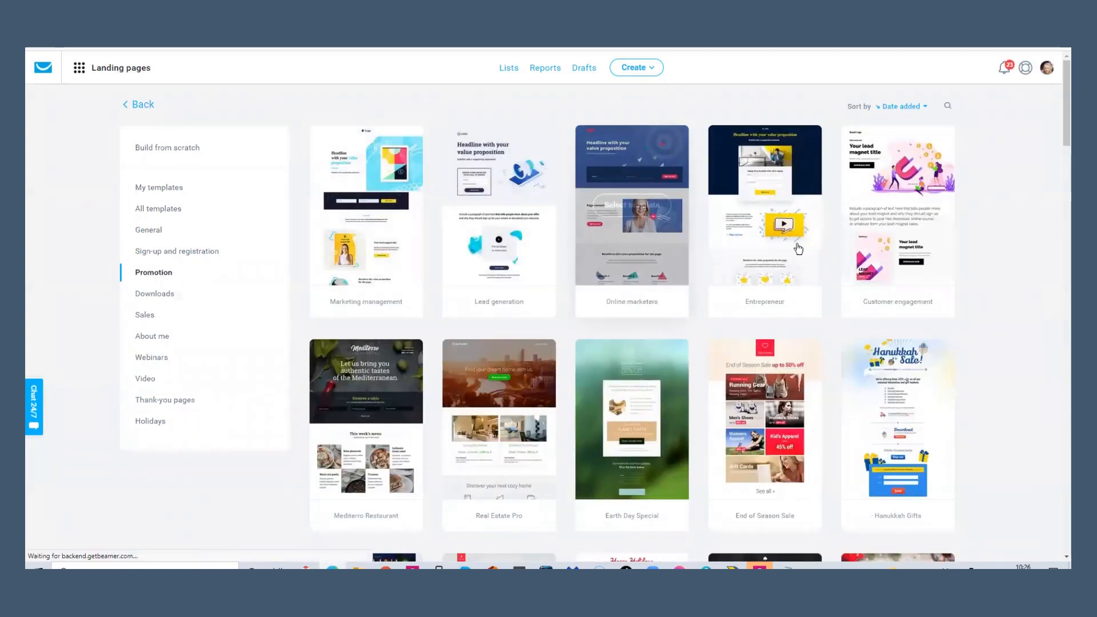
pyautogui.scroll(-5, 714, 313)
pyautogui.moveTo(629, 296)
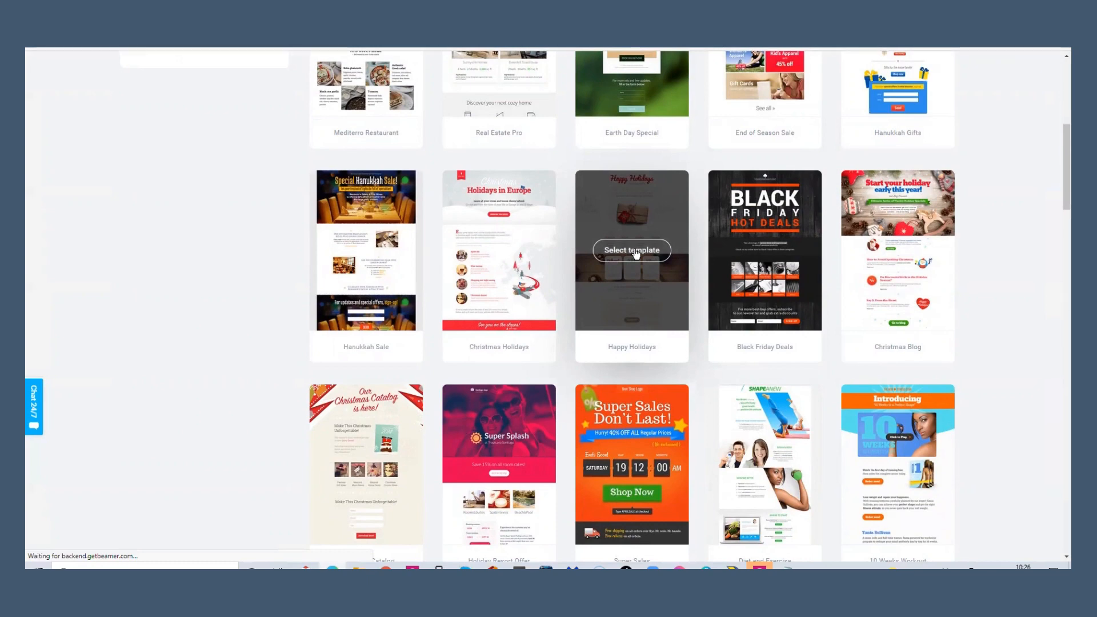
pyautogui.scroll(7, 636, 253)
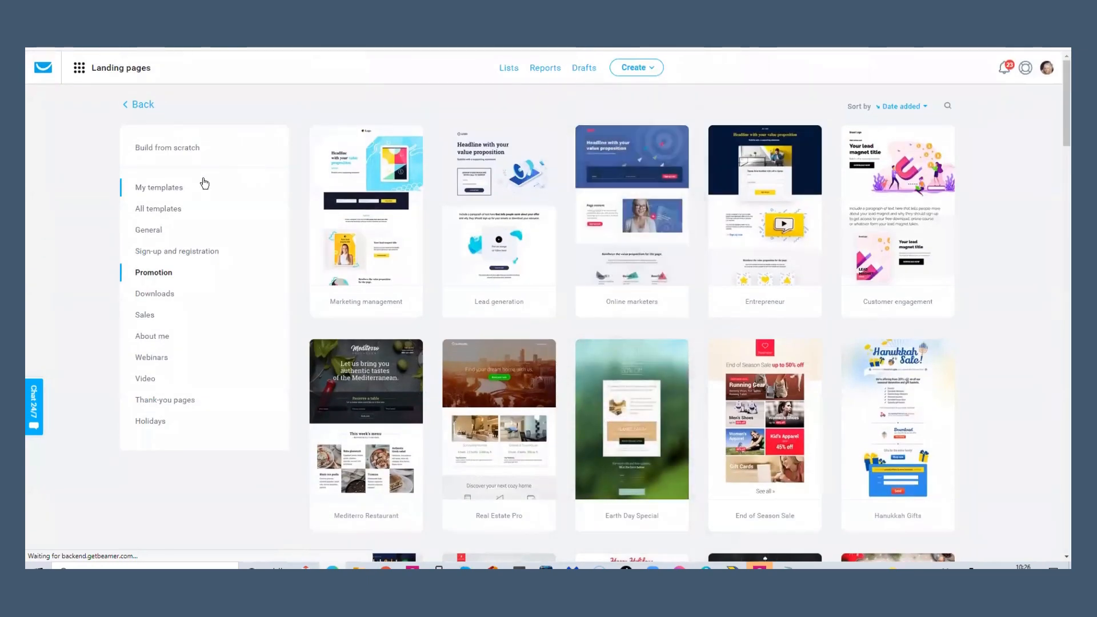
pyautogui.moveTo(367, 177)
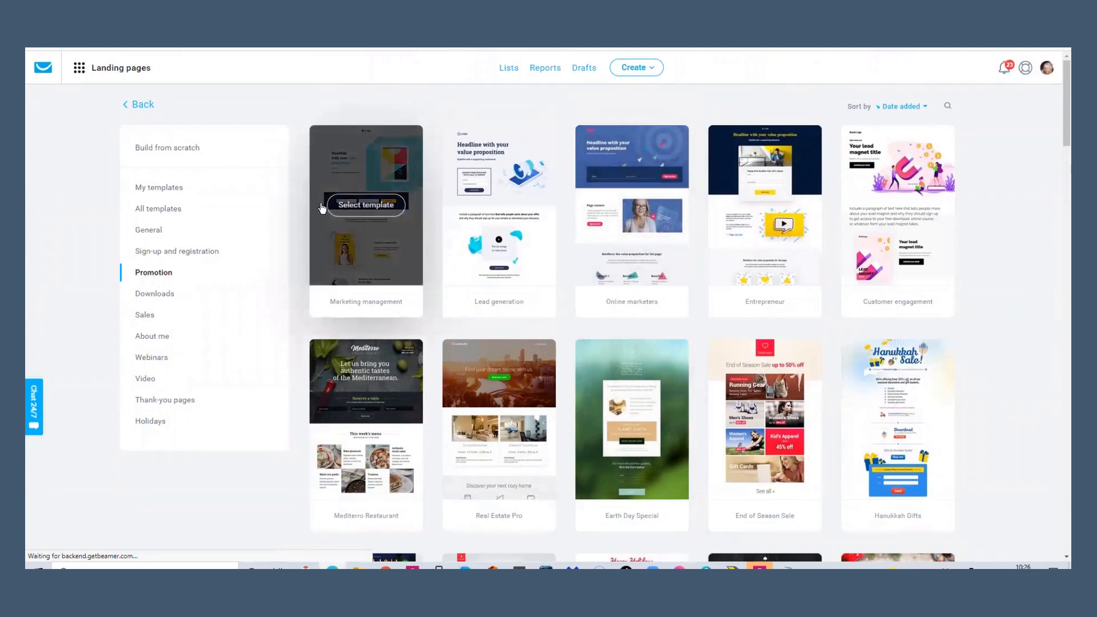
# Step: Select Plain Template 10 from the Build from scratch templates
pyautogui.click(177, 149)
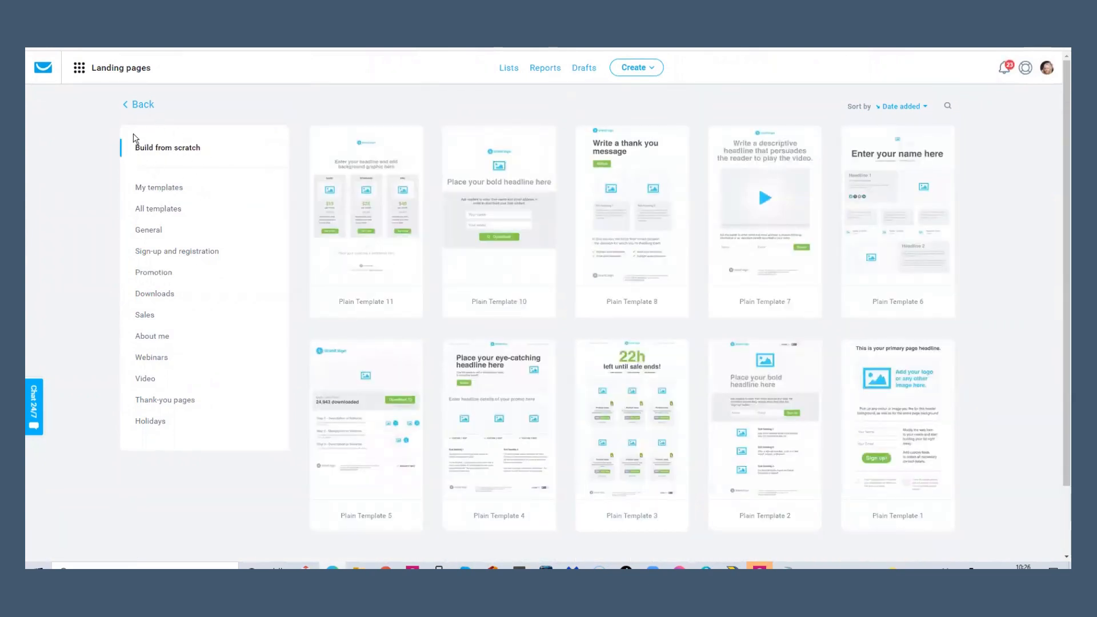
pyautogui.moveTo(326, 237)
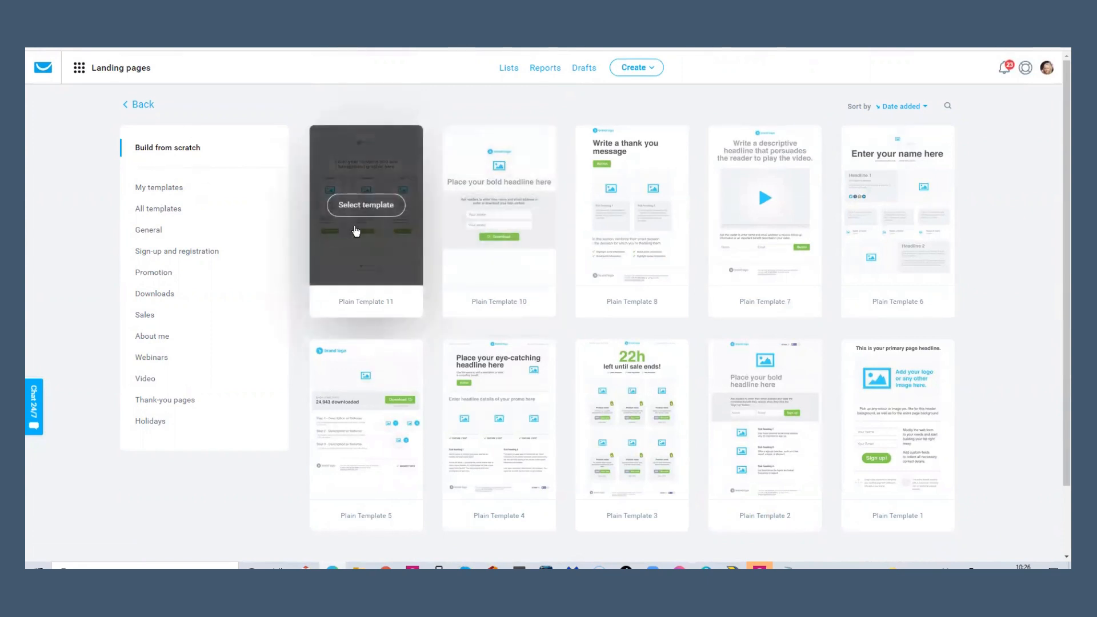
pyautogui.moveTo(403, 456)
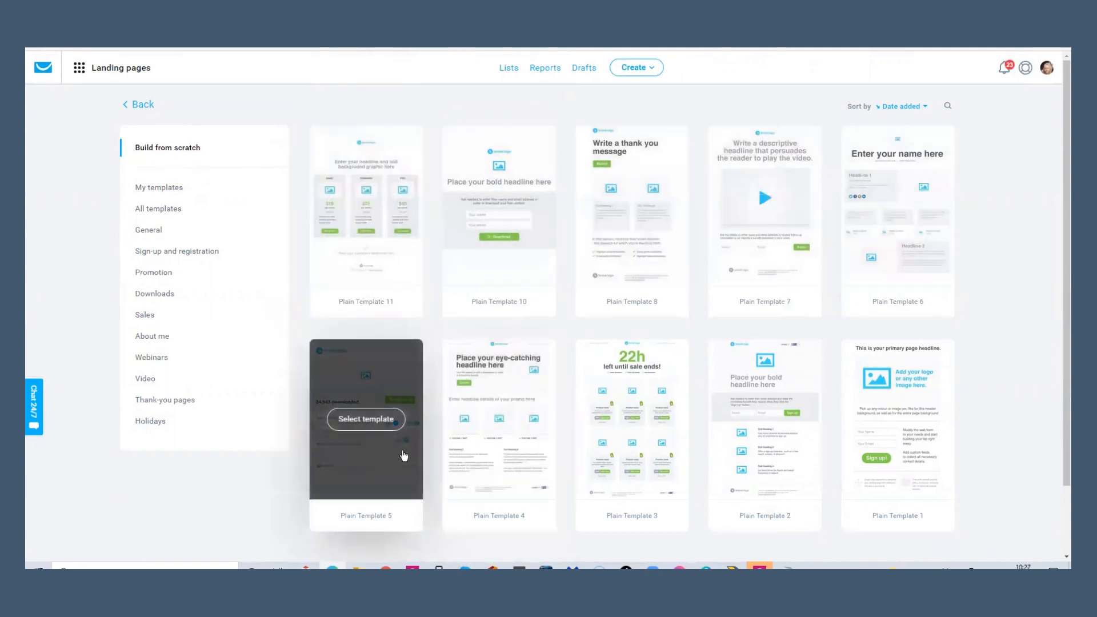
pyautogui.moveTo(537, 367)
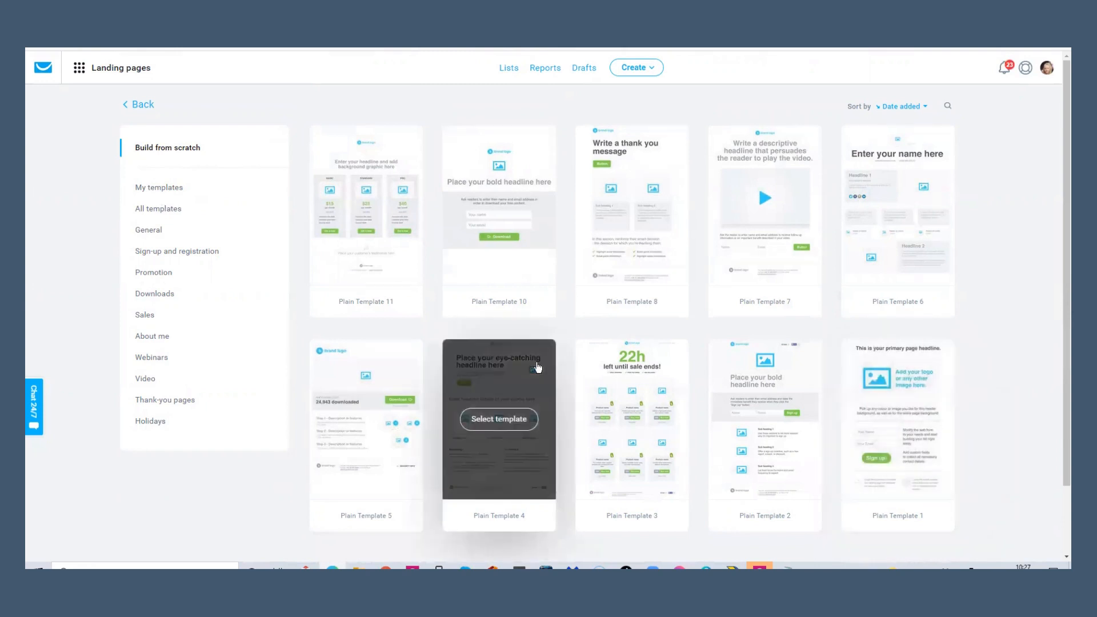
pyautogui.moveTo(492, 259)
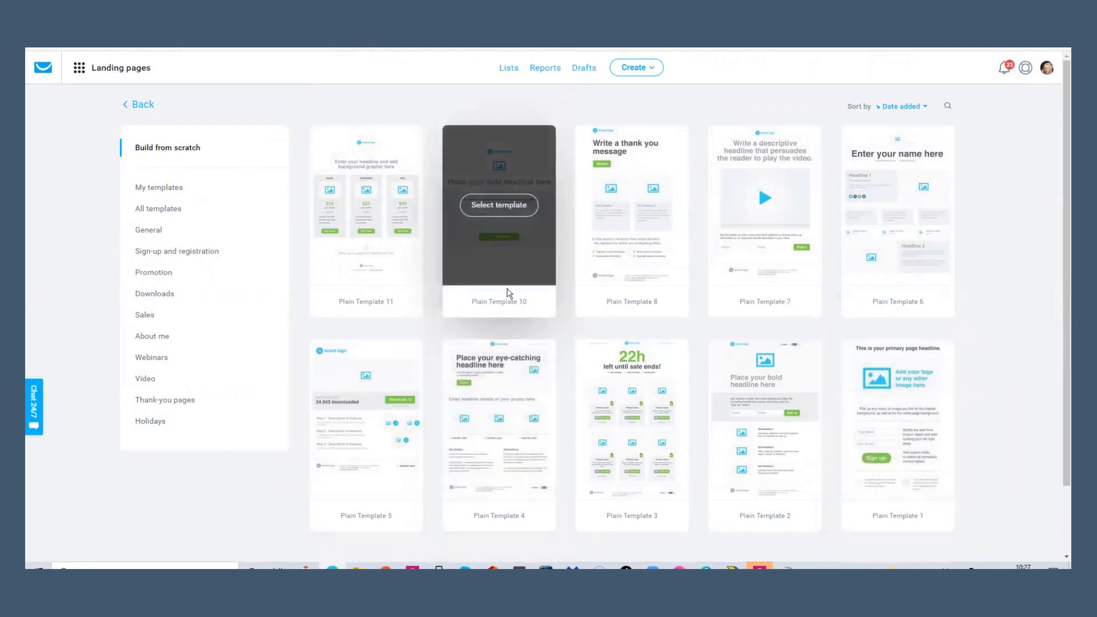
pyautogui.click(493, 207)
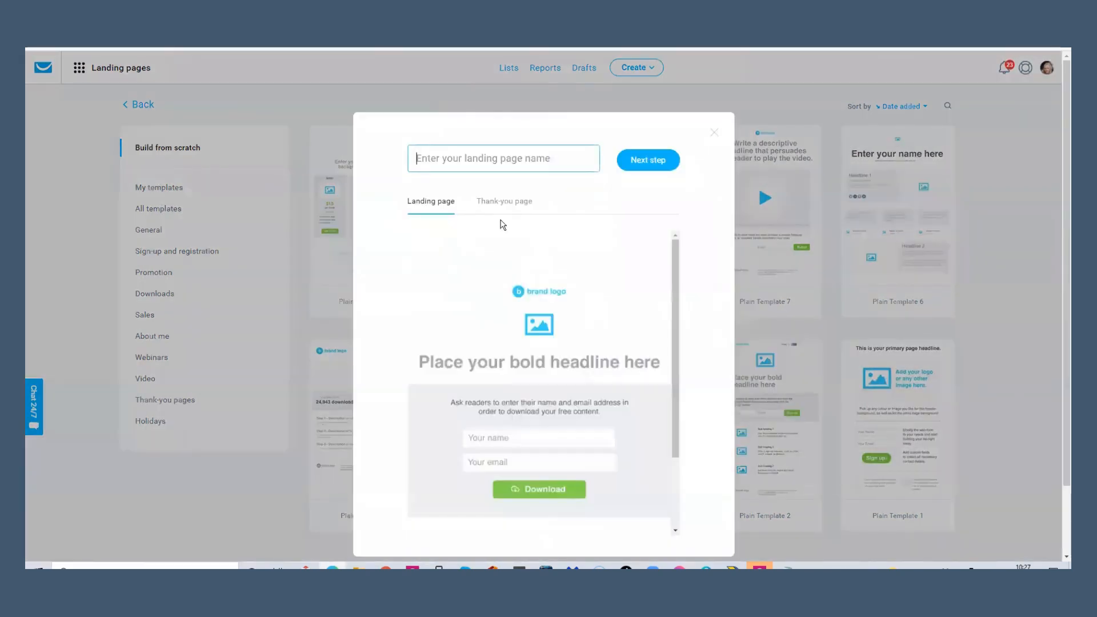
# Step: Name the landing page the same as the newly created contact list and continue to the page editor
pyautogui.write('K')
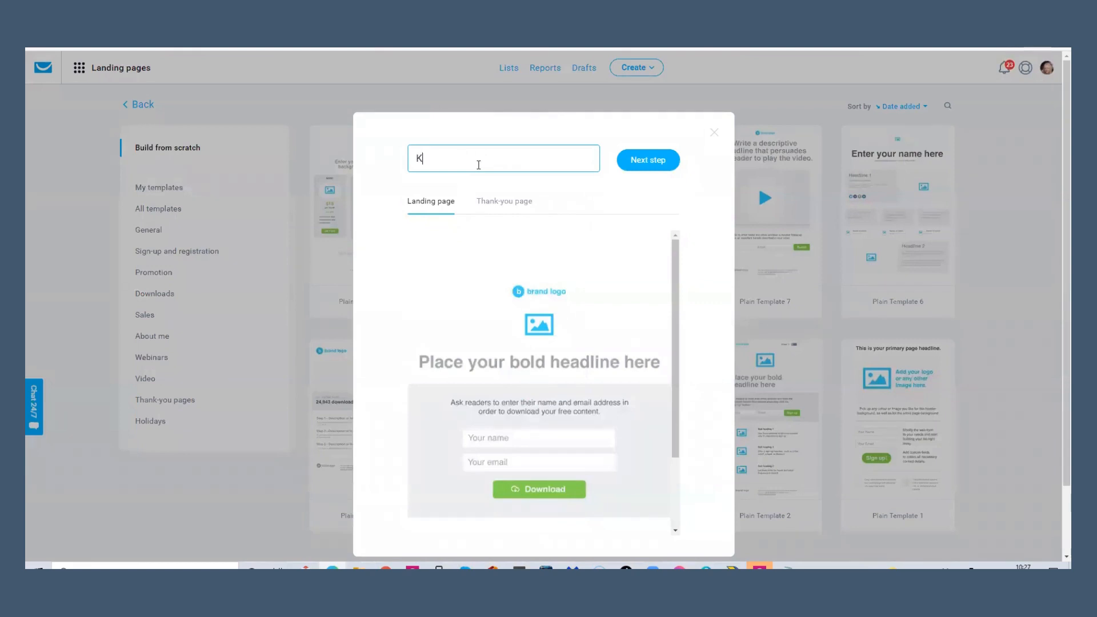
pyautogui.write('errie Tr')
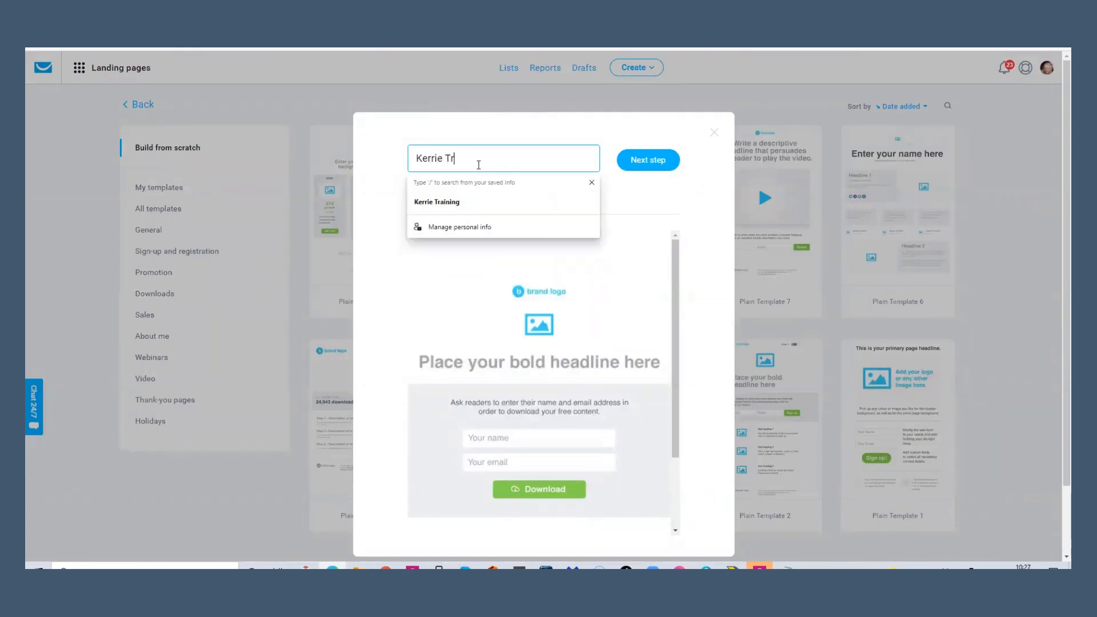
pyautogui.write('aining 2')
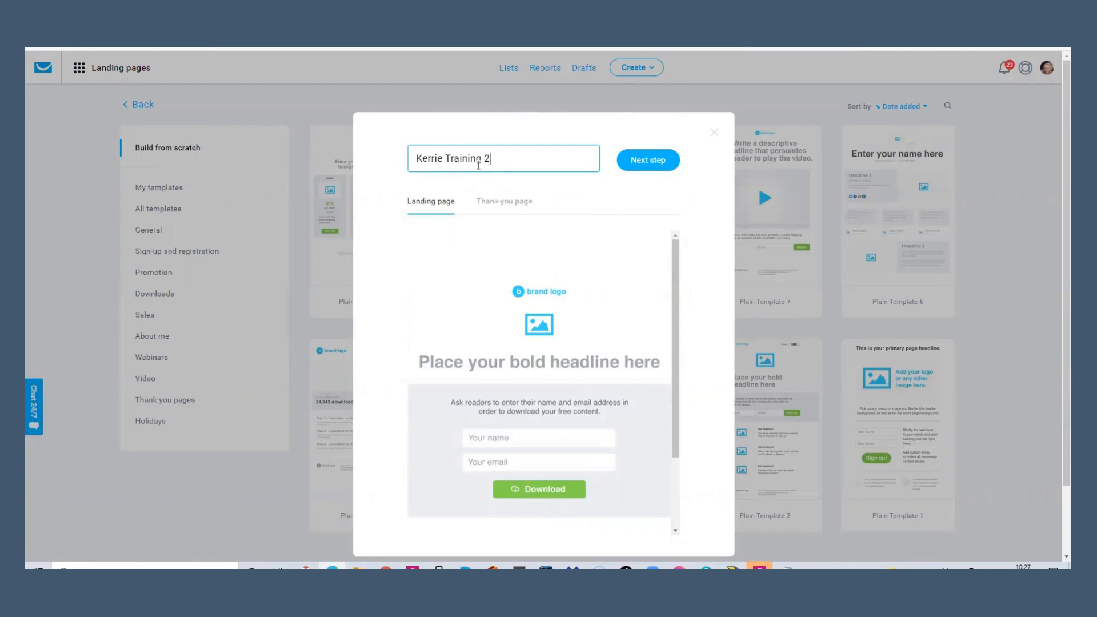
pyautogui.click(653, 165)
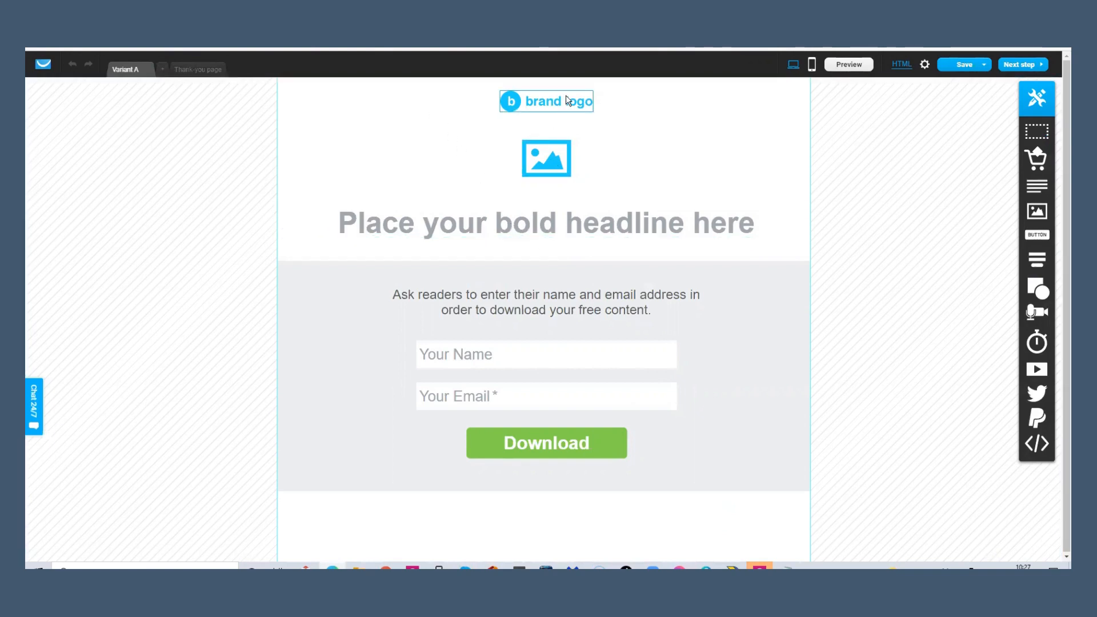
# Step: Delete the brand logo and the image placeholder above the headline
pyautogui.click(588, 104)
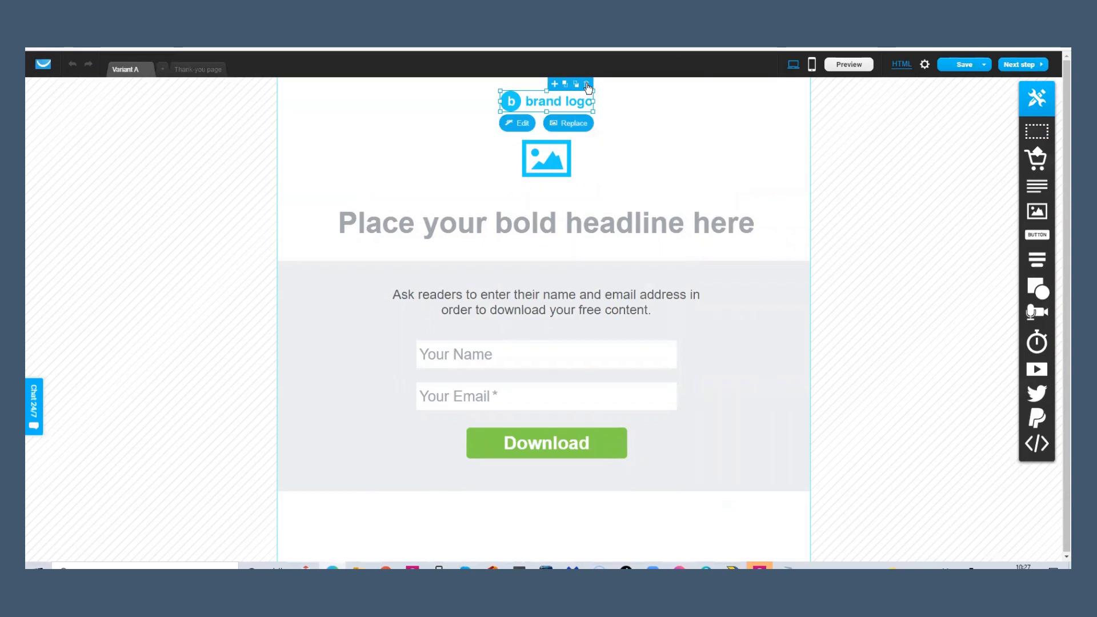
pyautogui.click(588, 86)
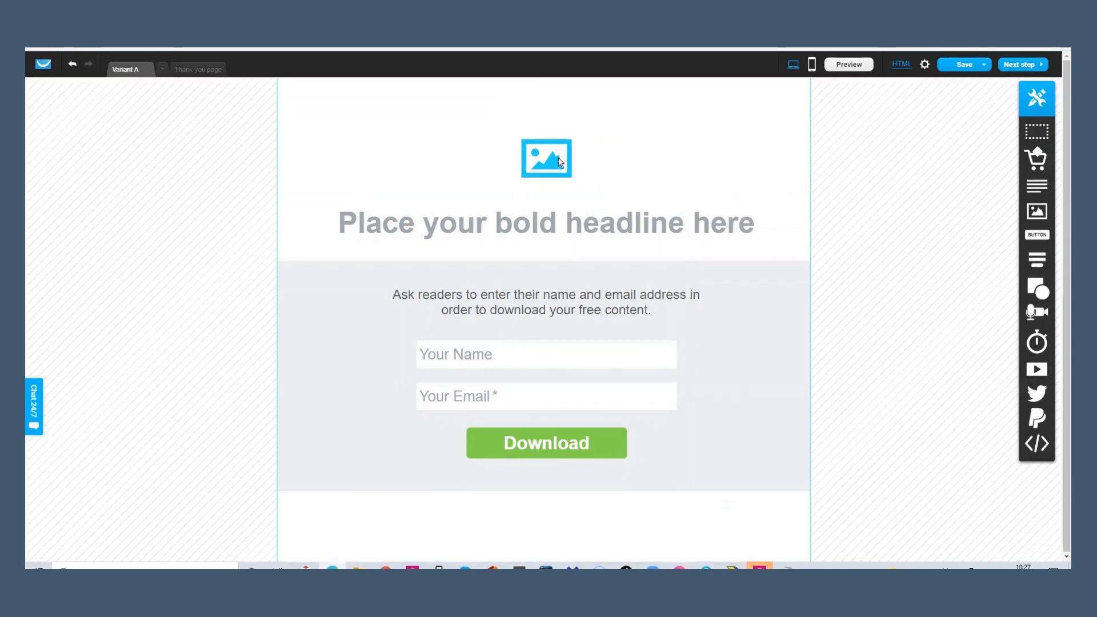
pyautogui.click(560, 161)
pyautogui.click(565, 133)
pyautogui.click(558, 149)
pyautogui.click(564, 133)
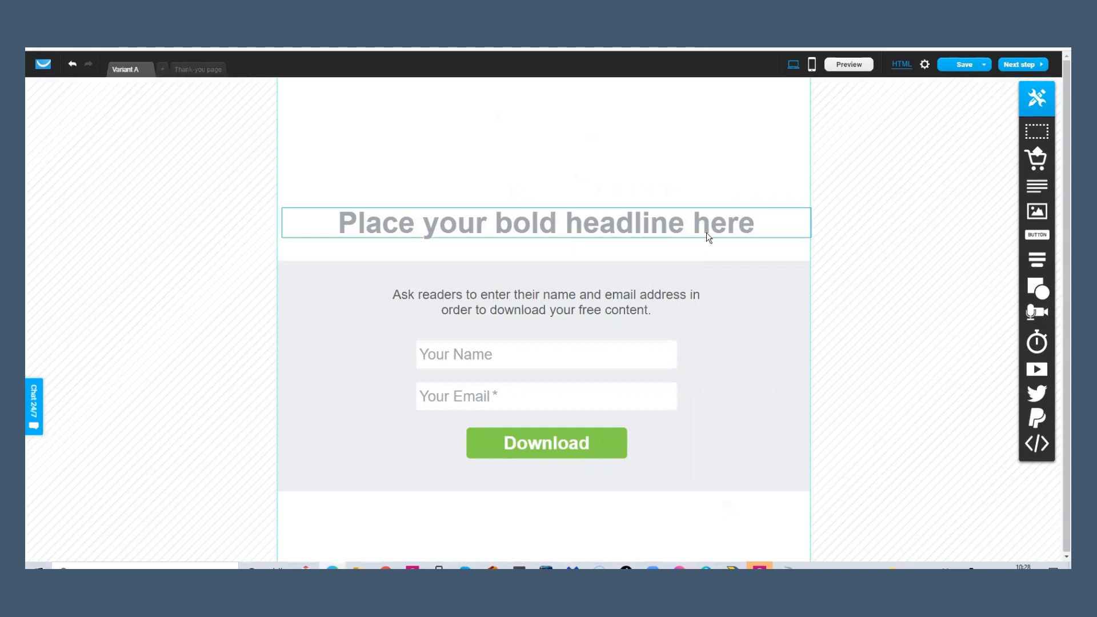
# Step: Delete the paragraph asking readers for their name and email address above the form fields
pyautogui.click(747, 223)
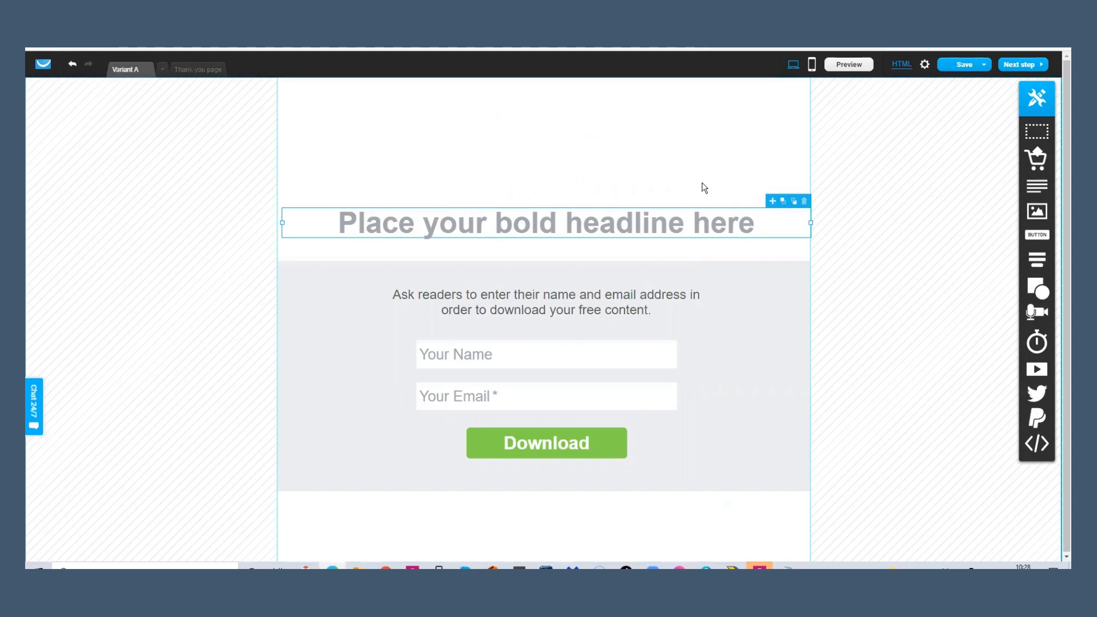
pyautogui.click(643, 300)
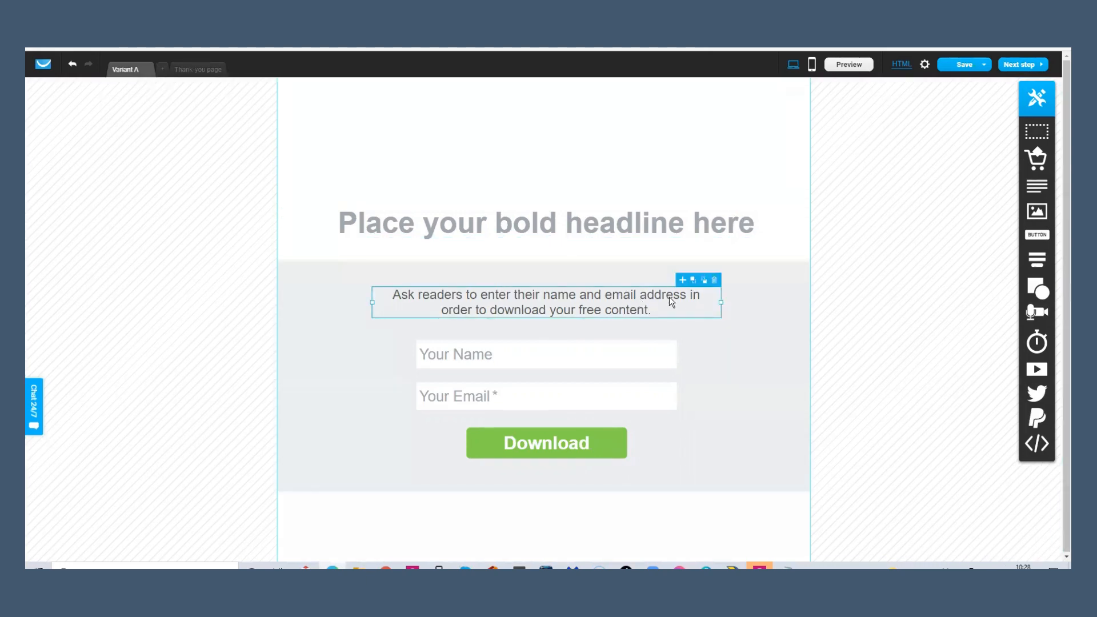
pyautogui.click(715, 281)
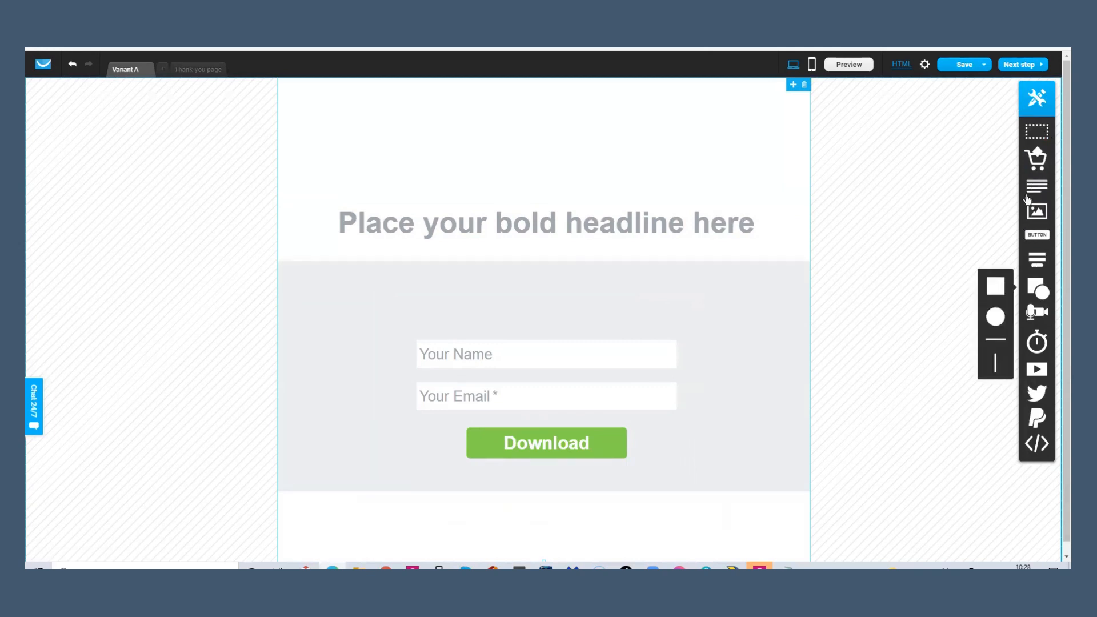
# Step: Insert an image block at the top of the page and move the headline into the grey section above the name field
pyautogui.moveTo(1046, 409)
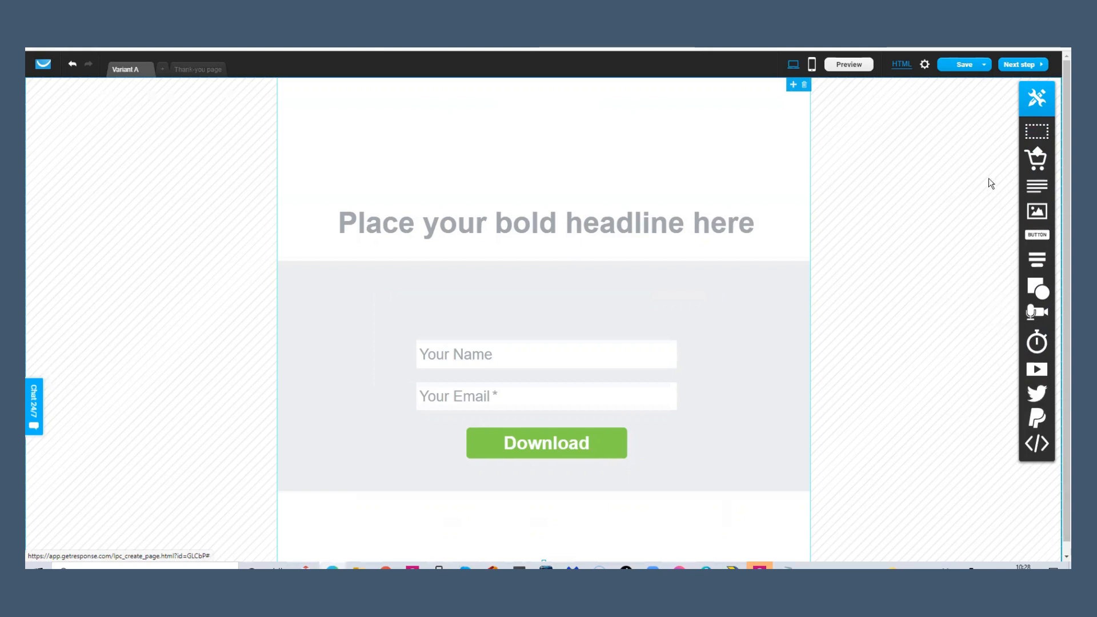
pyautogui.moveTo(1037, 212); pyautogui.dragTo(530, 125)
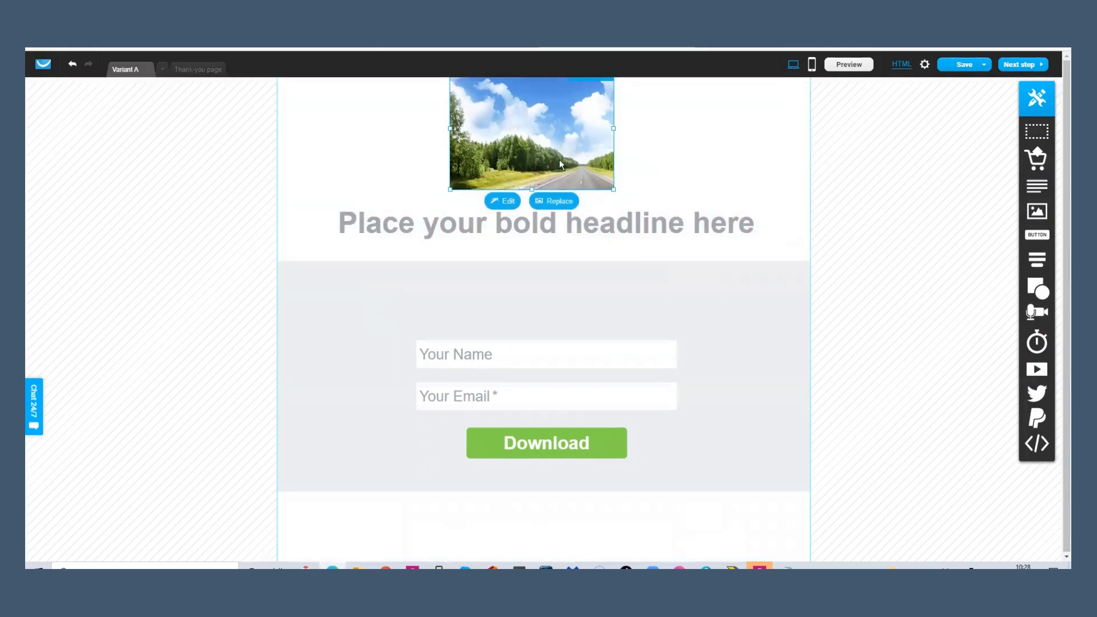
pyautogui.moveTo(559, 159); pyautogui.dragTo(560, 173)
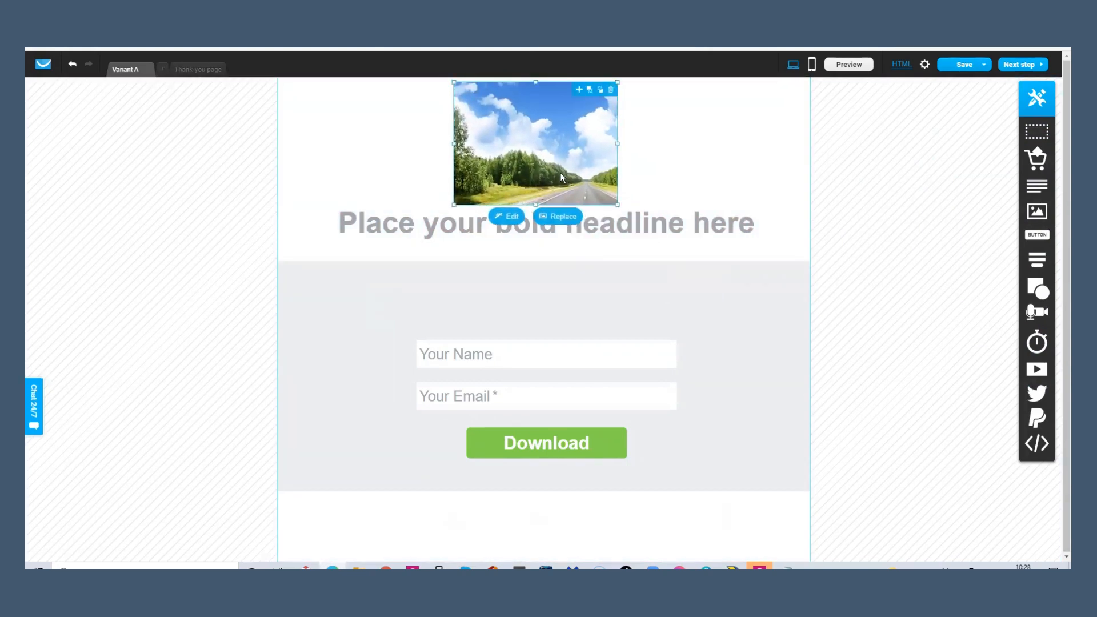
pyautogui.moveTo(639, 235); pyautogui.dragTo(625, 298)
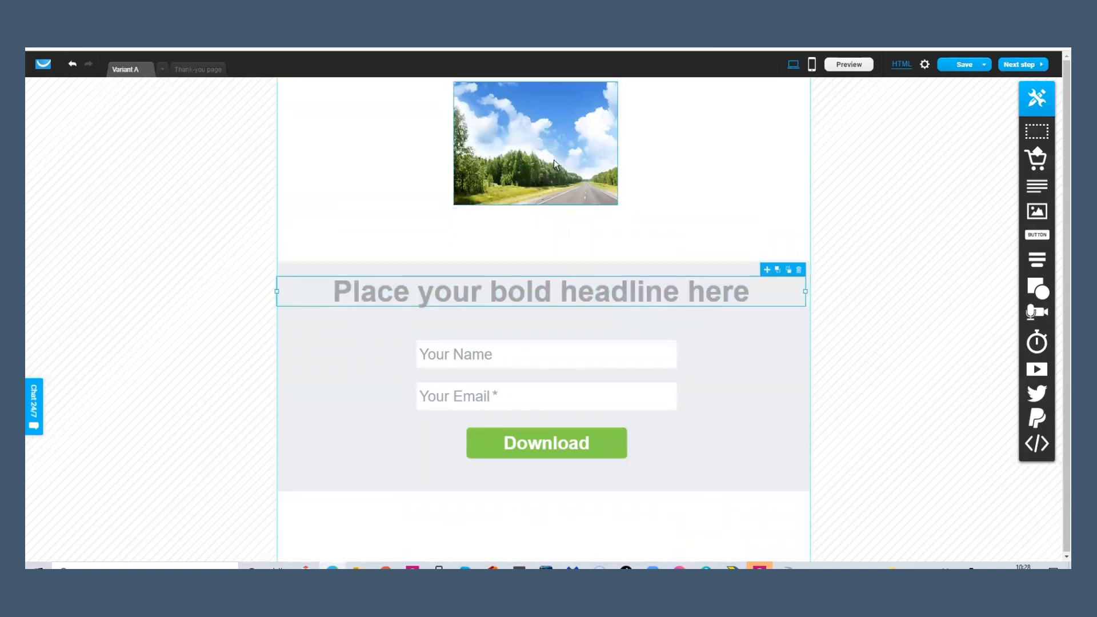
# Step: Center the road image in the white space above the grey section, enlarge it slightly, and leave it selected
pyautogui.moveTo(554, 160); pyautogui.dragTo(562, 181)
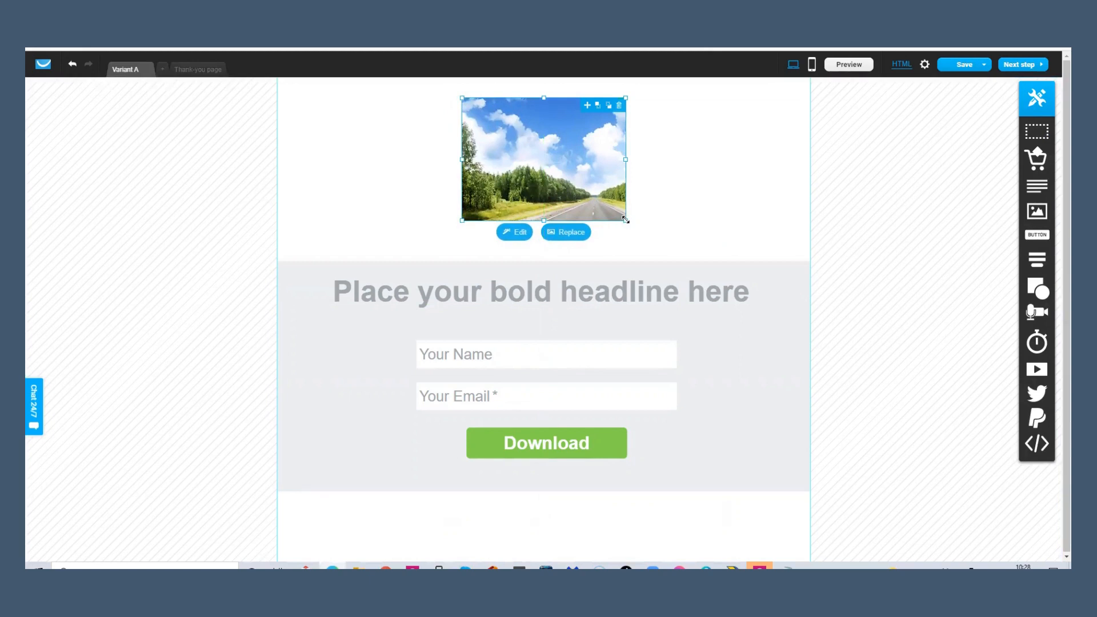
pyautogui.moveTo(625, 219)
pyautogui.mouseDown()
pyautogui.moveTo(664, 252)
pyautogui.moveTo(614, 216)
pyautogui.moveTo(633, 229)
pyautogui.mouseUp()
pyautogui.click(715, 196)
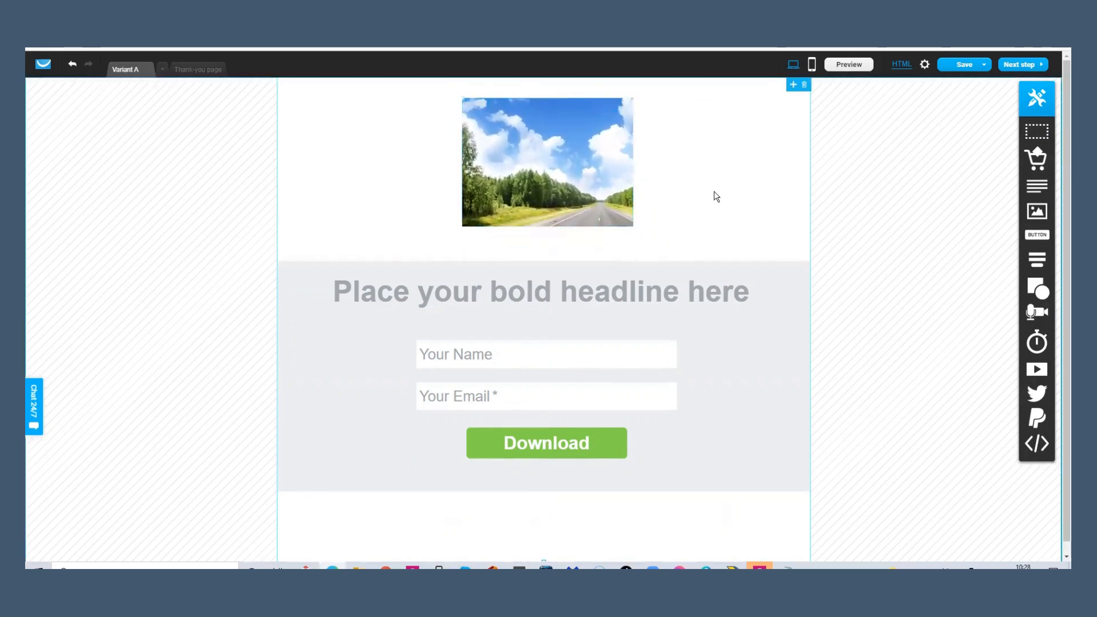
pyautogui.click(587, 170)
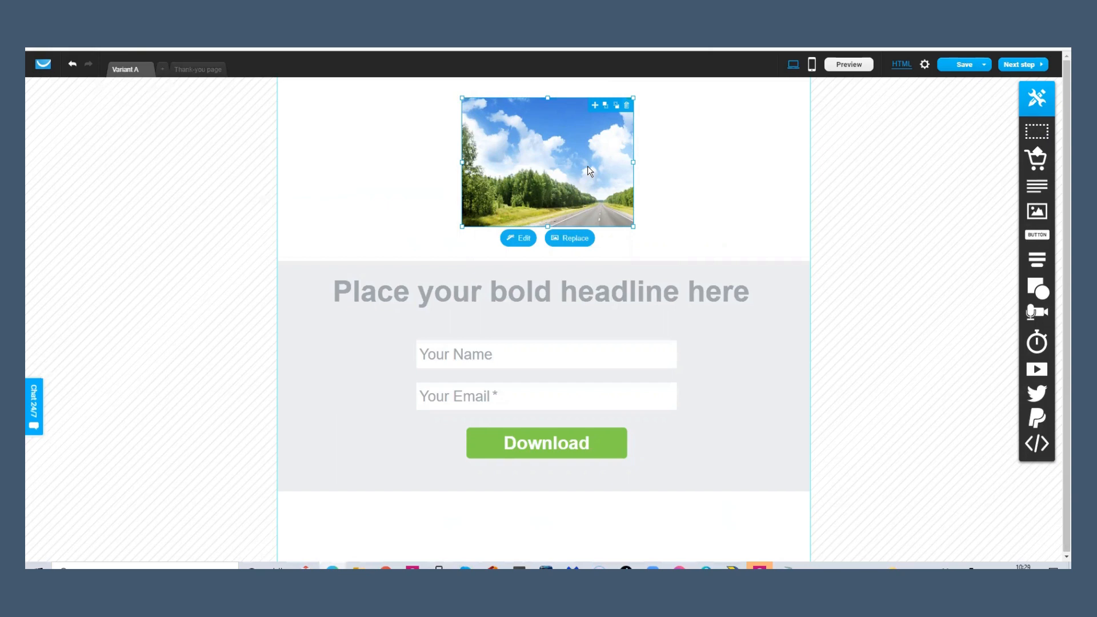
# Step: Open the file library to replace the road image and browse the stored images
pyautogui.click(577, 239)
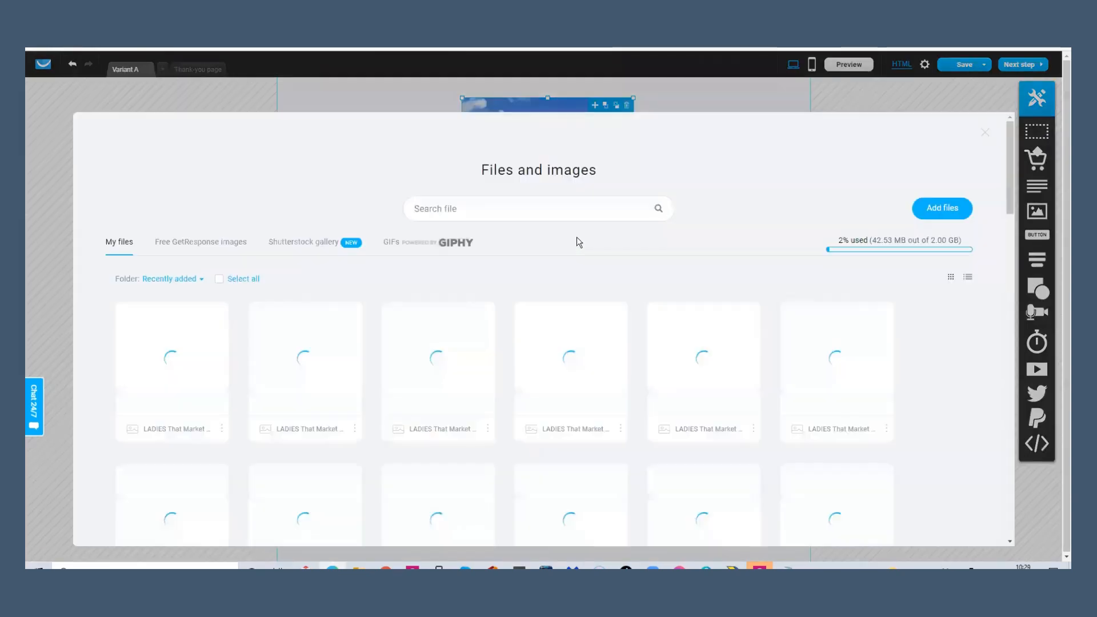
pyautogui.scroll(-10, 760, 286)
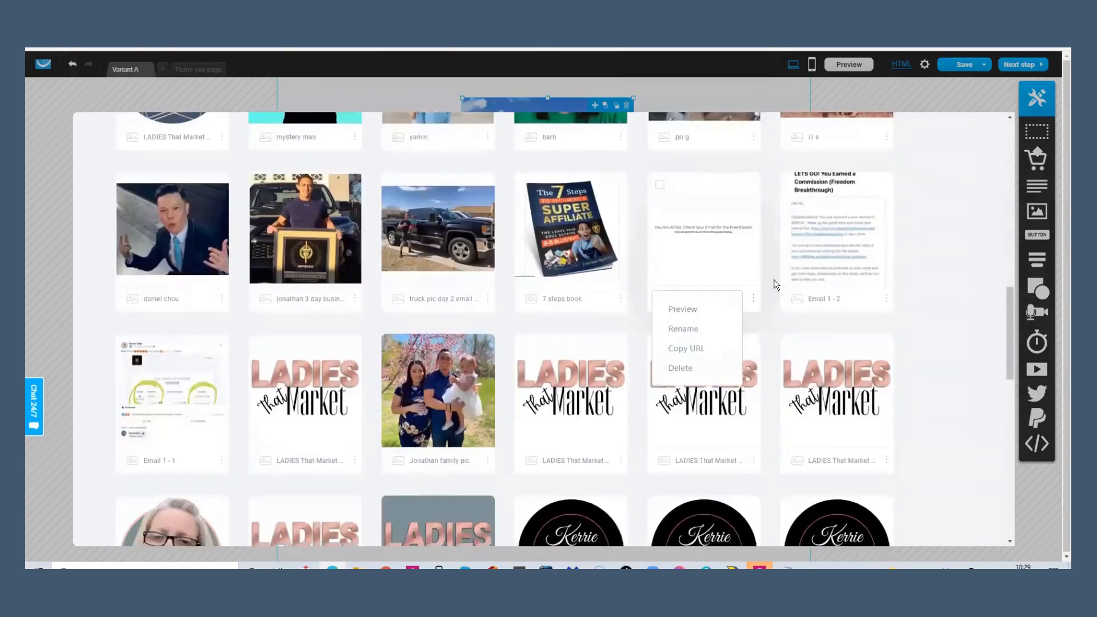
pyautogui.scroll(10, 777, 274)
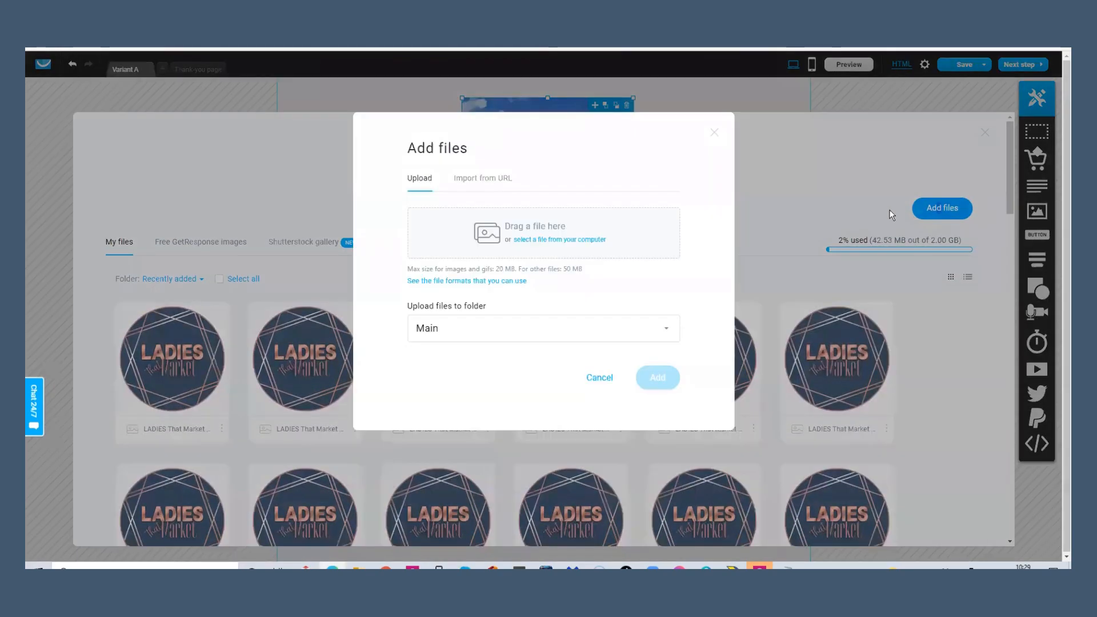
pyautogui.click(939, 209)
pyautogui.click(542, 240)
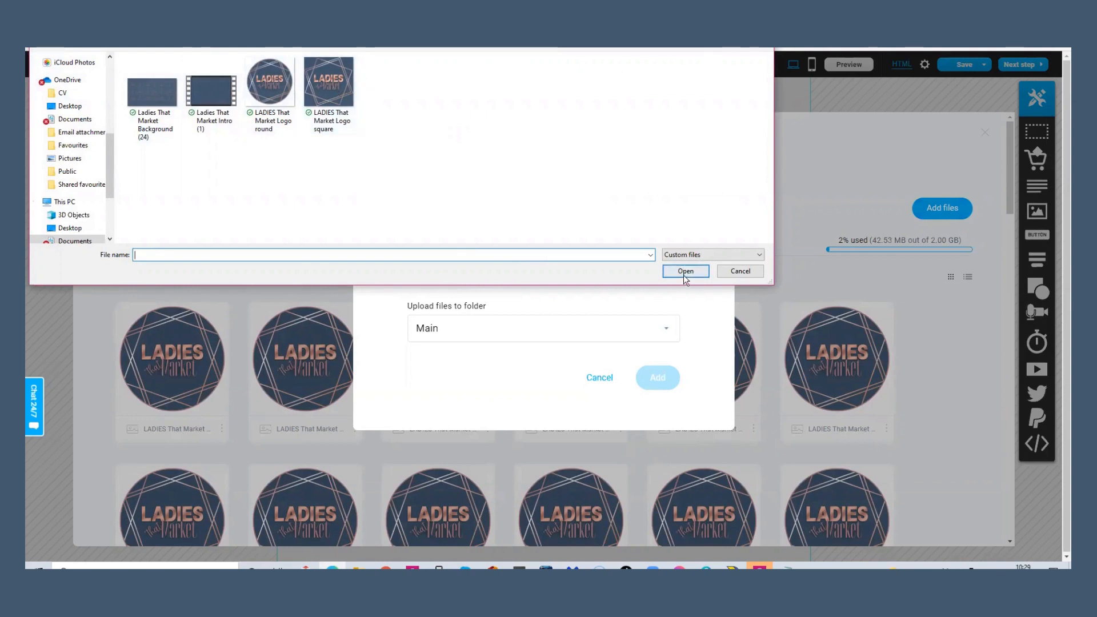
pyautogui.click(731, 273)
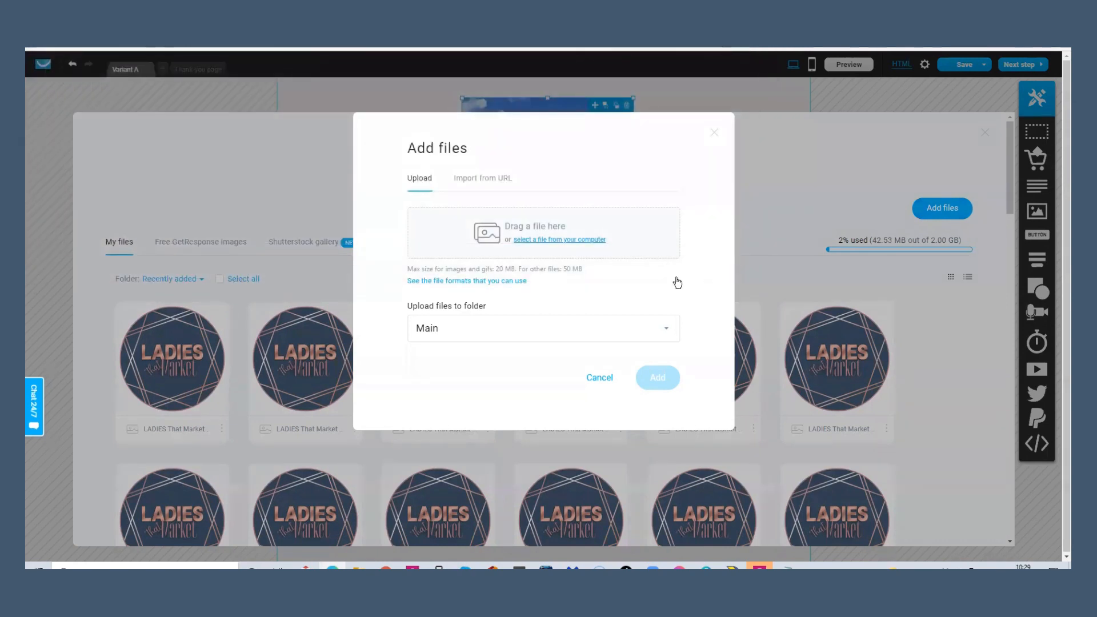
pyautogui.click(600, 374)
# Step: Replace the road image with the stored black-and-white portrait that has the full-colour round Ladies That Market logo in its corner
pyautogui.scroll(-5, 628, 264)
pyautogui.click(621, 265)
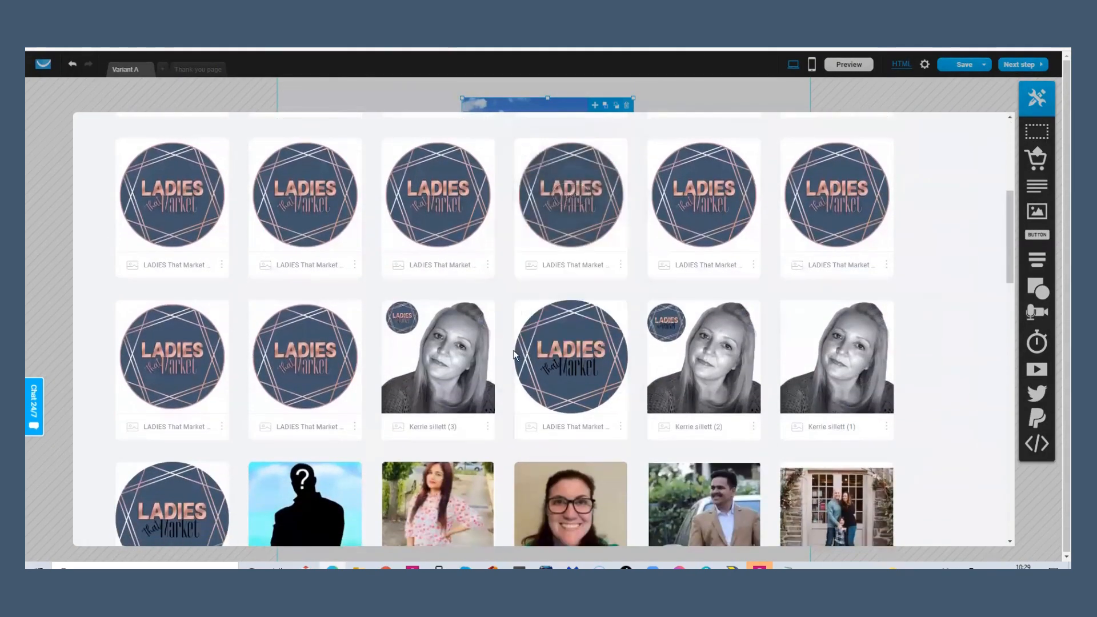
pyautogui.click(466, 367)
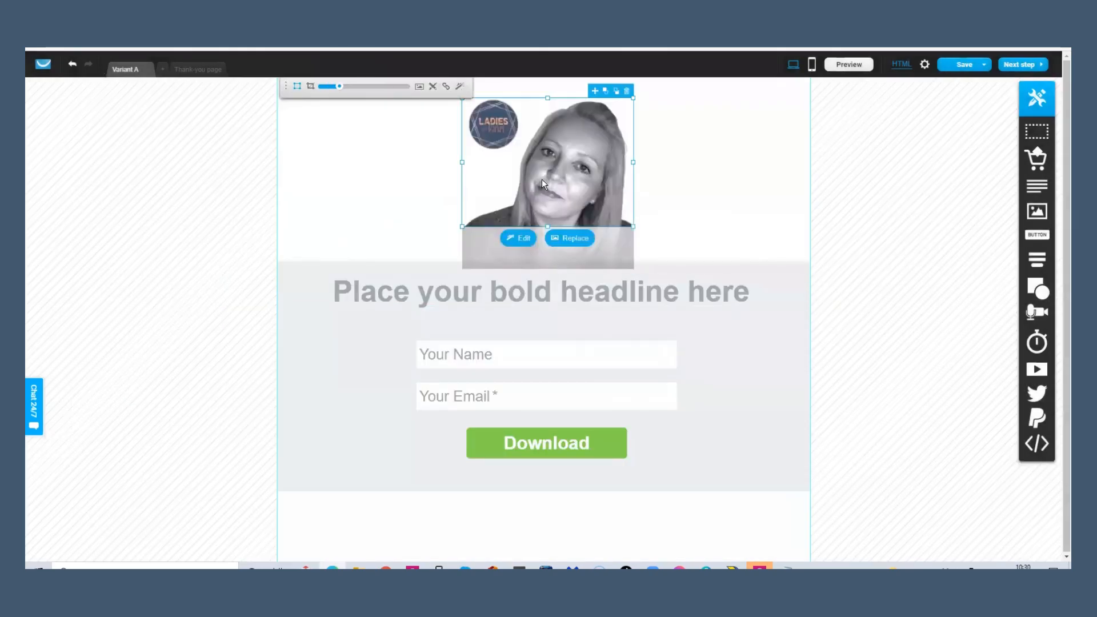
# Step: Enlarge the portrait image and center it so its lower edge meets the grey section
pyautogui.click(705, 211)
pyautogui.click(566, 216)
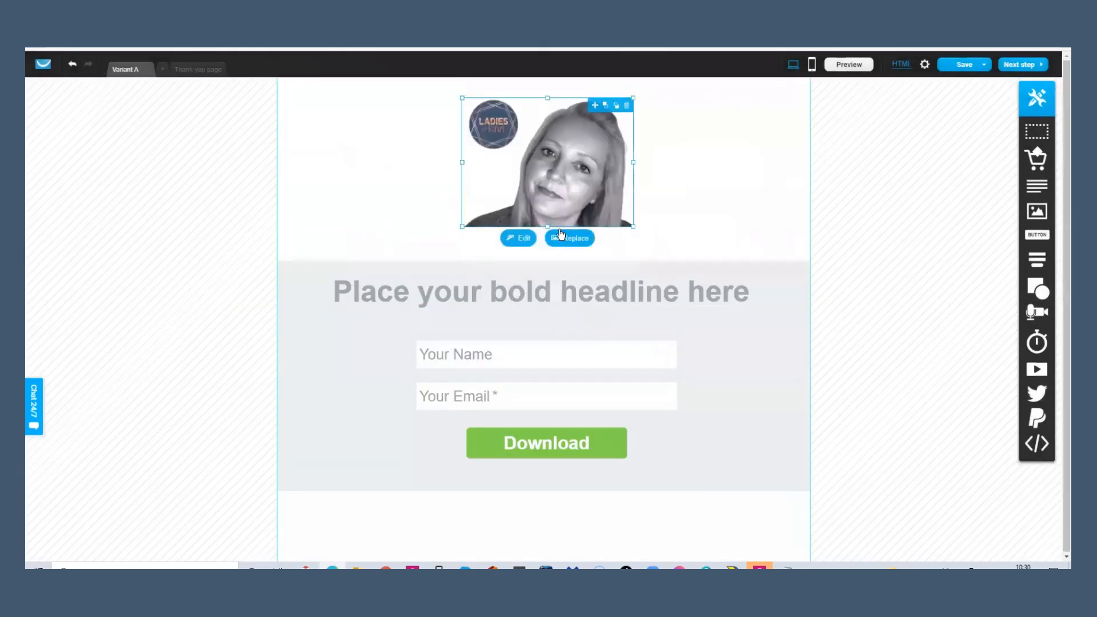
pyautogui.moveTo(462, 227); pyautogui.dragTo(424, 258)
pyautogui.moveTo(526, 173); pyautogui.dragTo(542, 177)
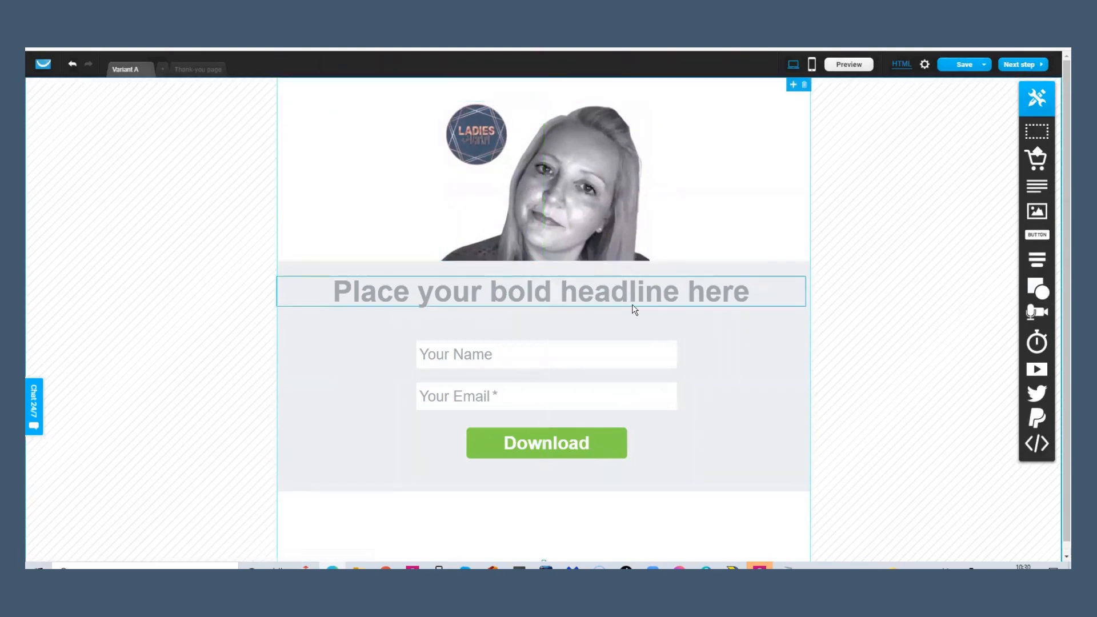
# Step: Replace the placeholder headline with "Where Do I Send Your FREE Training?"
pyautogui.click(752, 291)
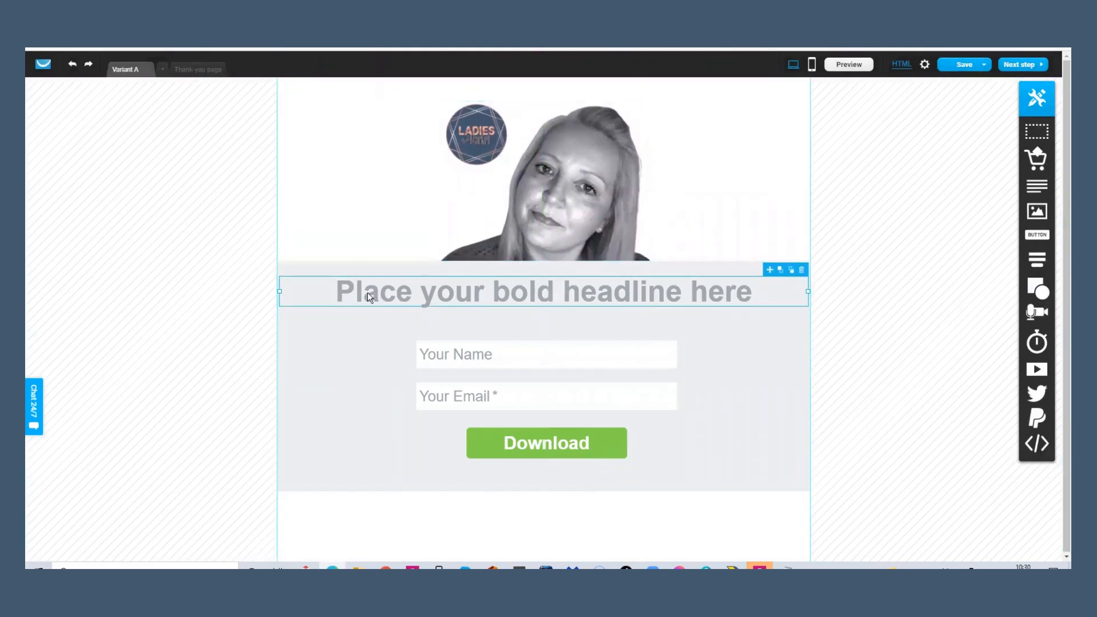
pyautogui.doubleClick(754, 290)
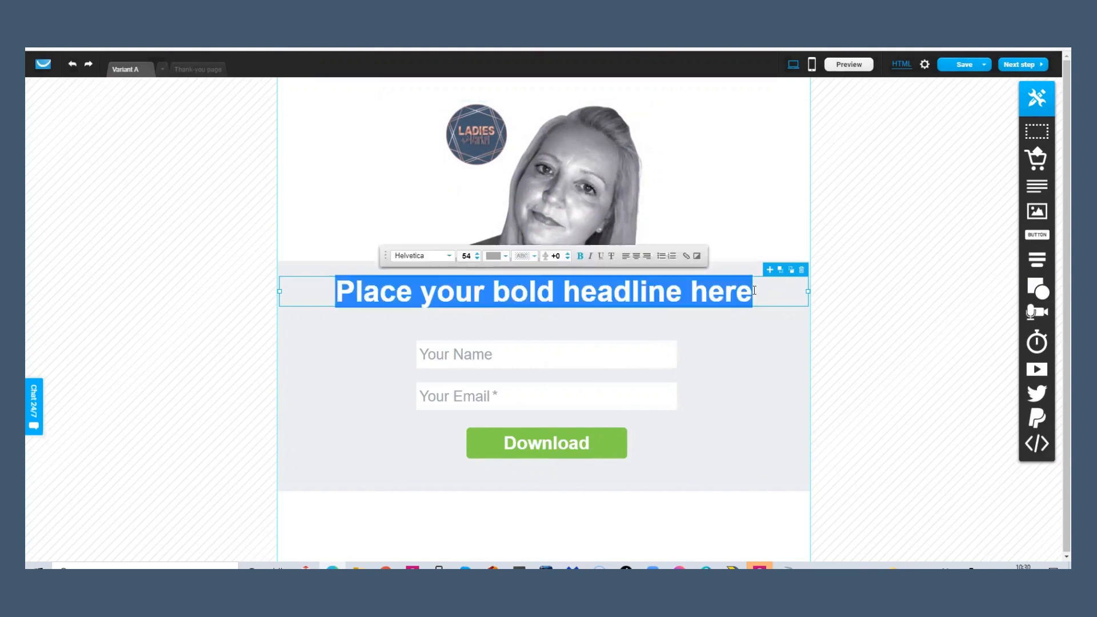
pyautogui.press('BackSpace')
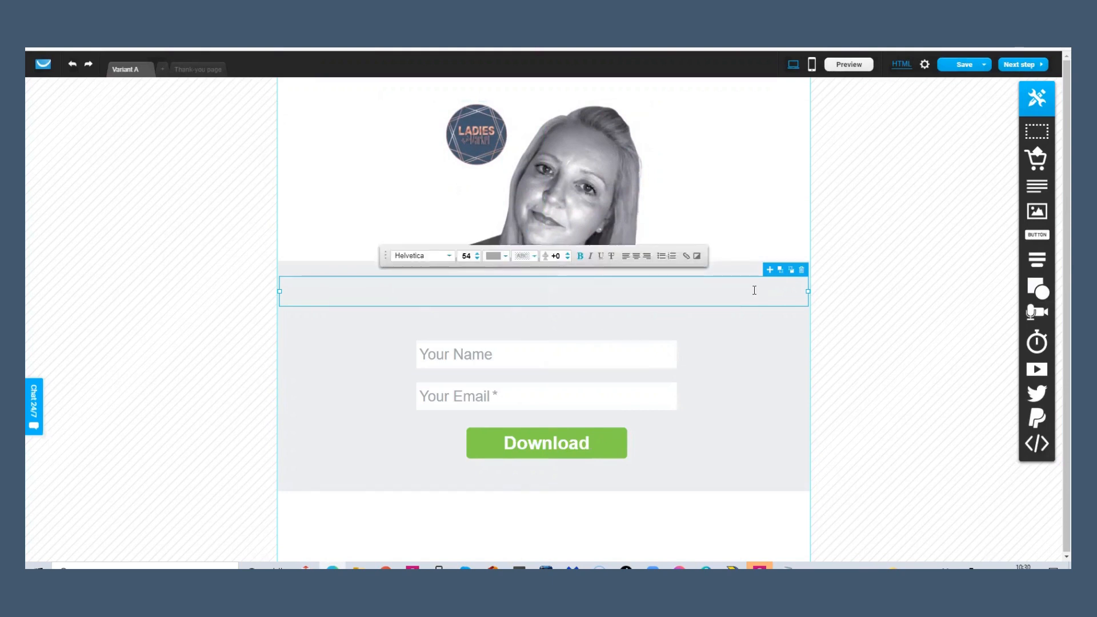
pyautogui.write('Where Do I ')
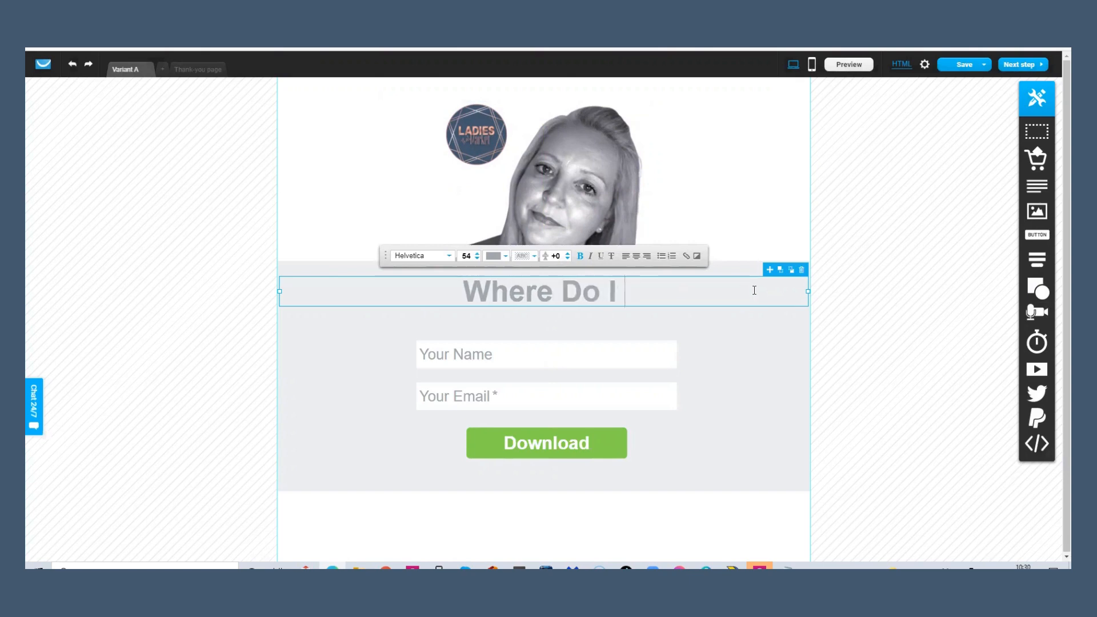
pyautogui.write('Send Yo')
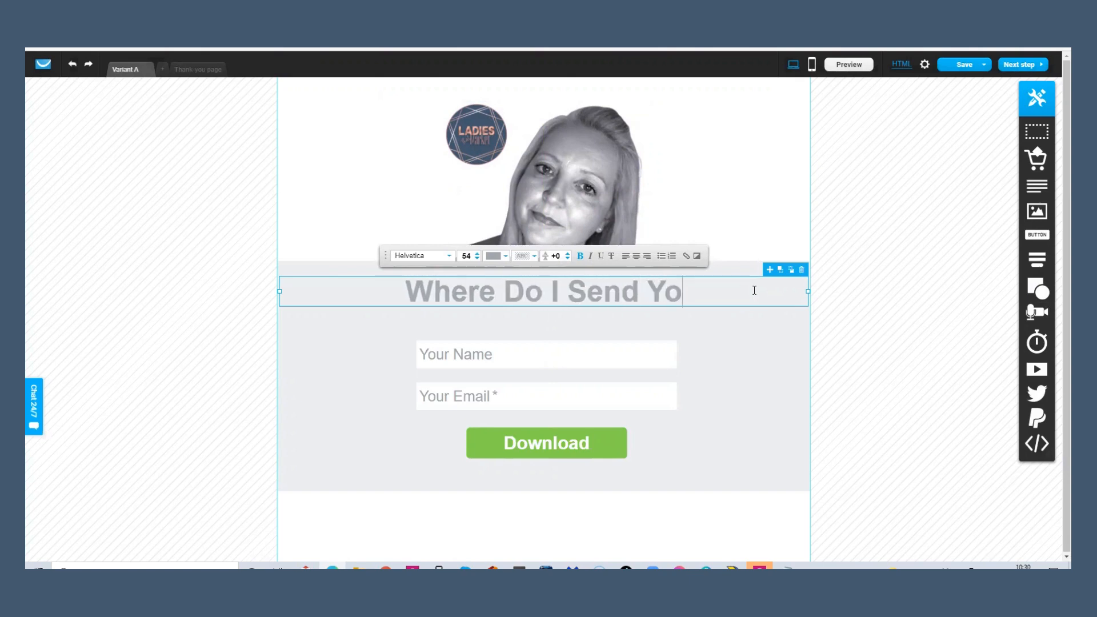
pyautogui.write('ur FREE TRa')
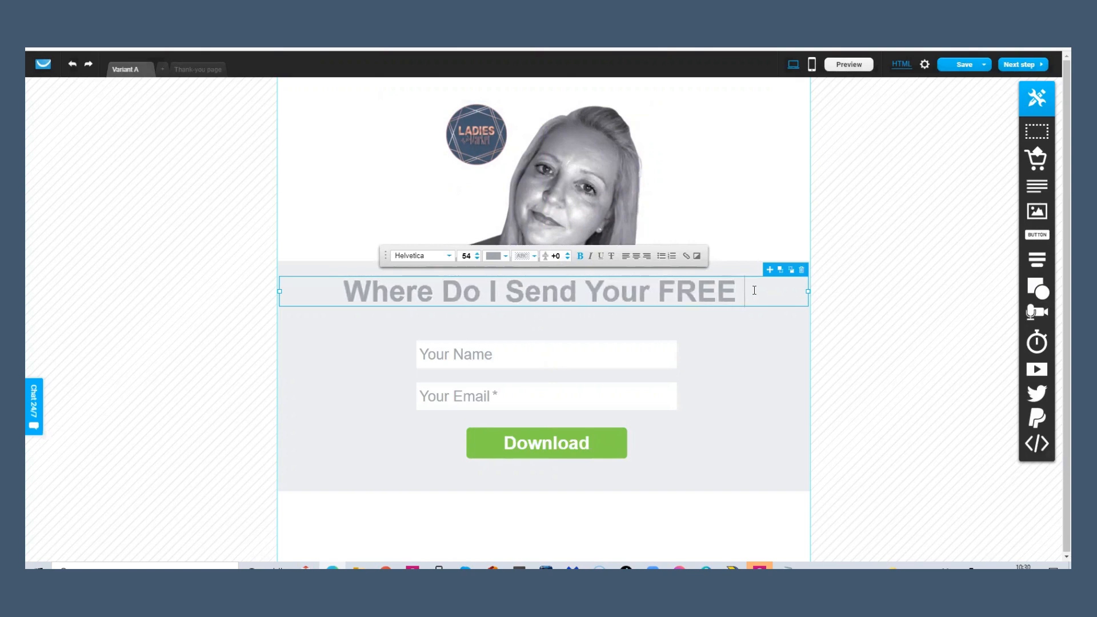
pyautogui.press('BackSpace')
pyautogui.press('BackSpace')
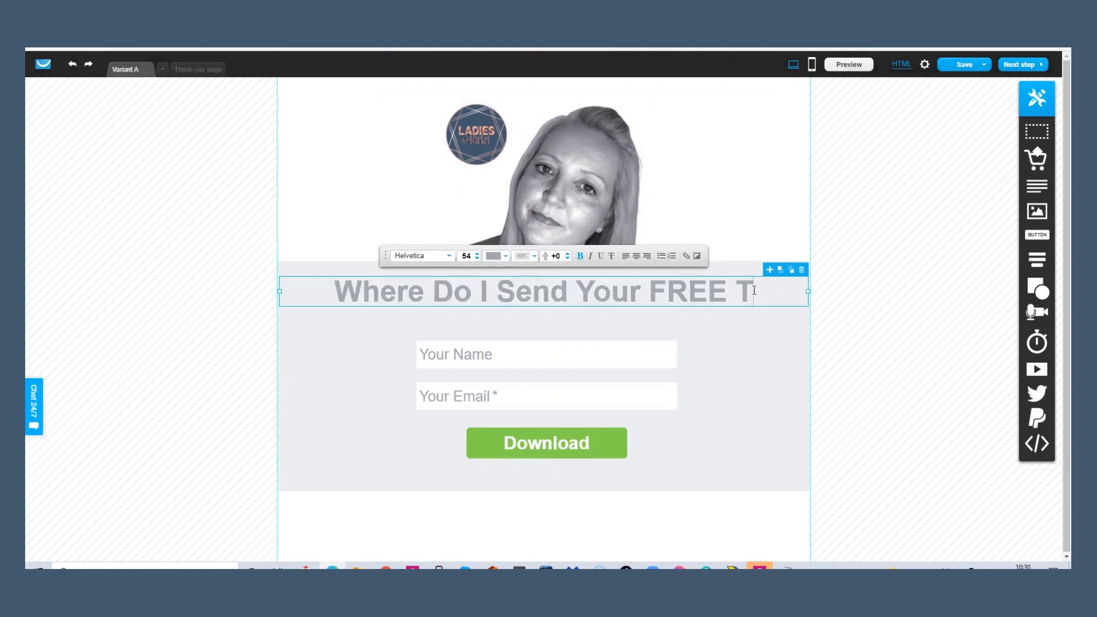
pyautogui.write('raining?')
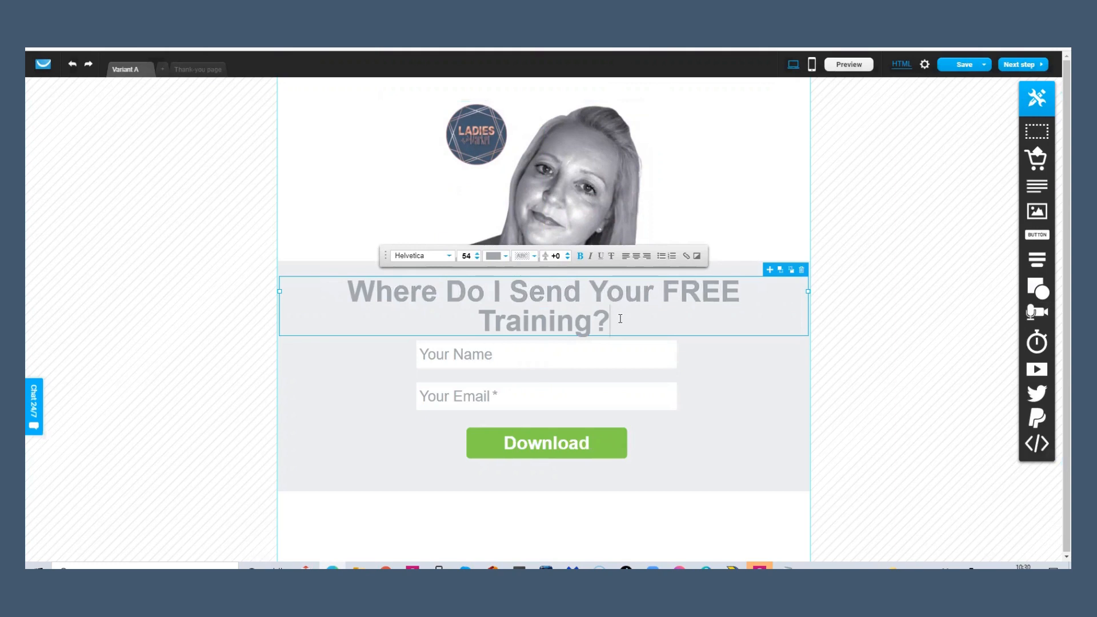
# Step: Set the whole headline's text color to black, #000000
pyautogui.moveTo(611, 321); pyautogui.dragTo(357, 293)
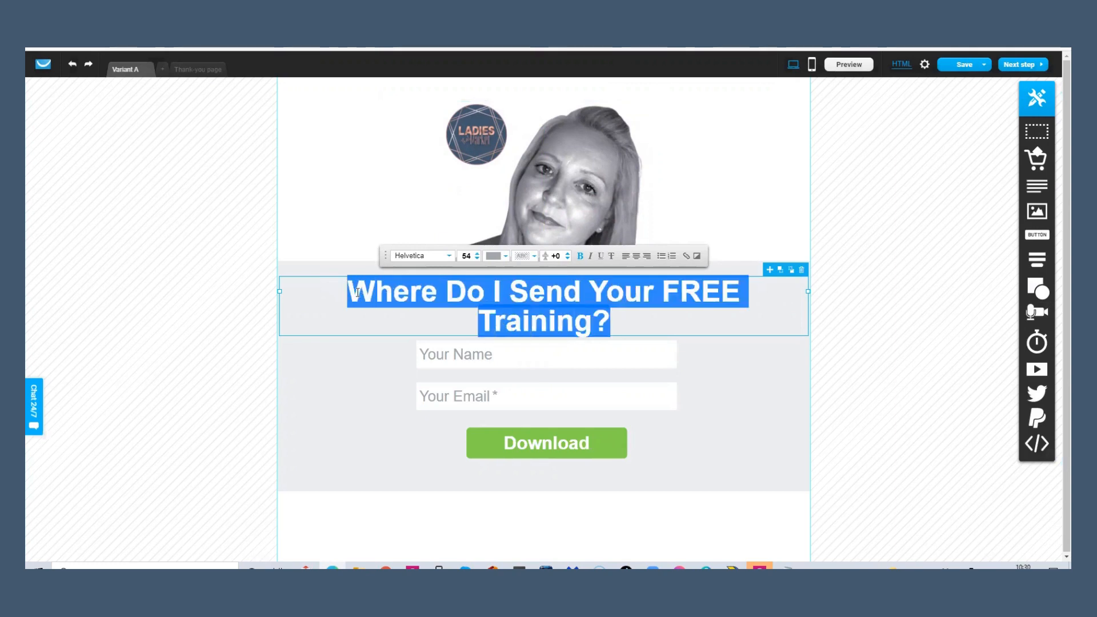
pyautogui.click(506, 259)
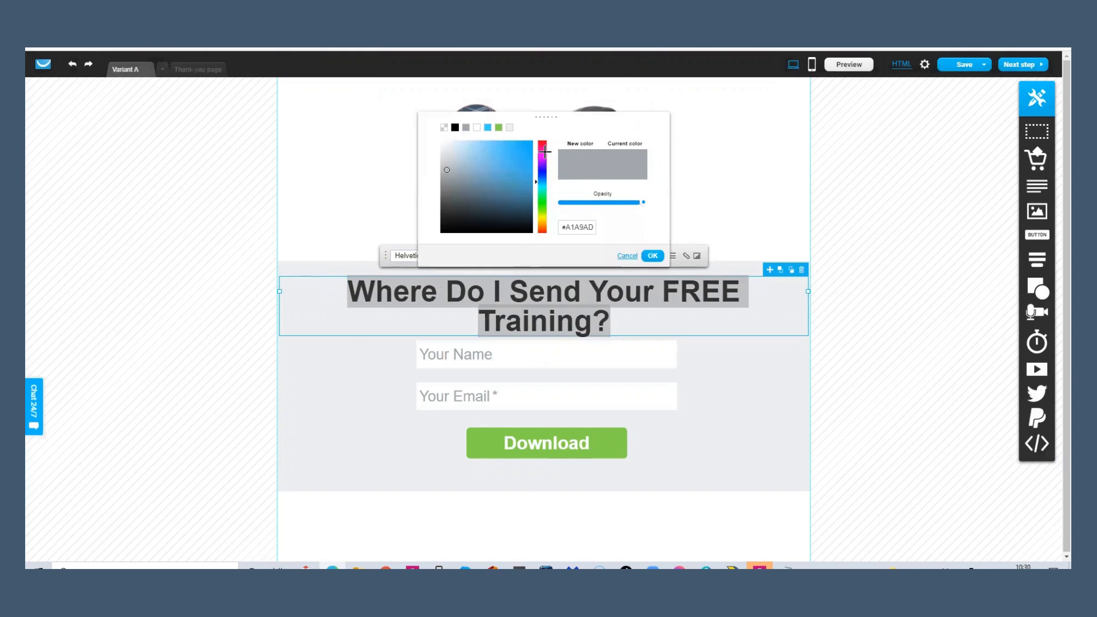
pyautogui.click(542, 154)
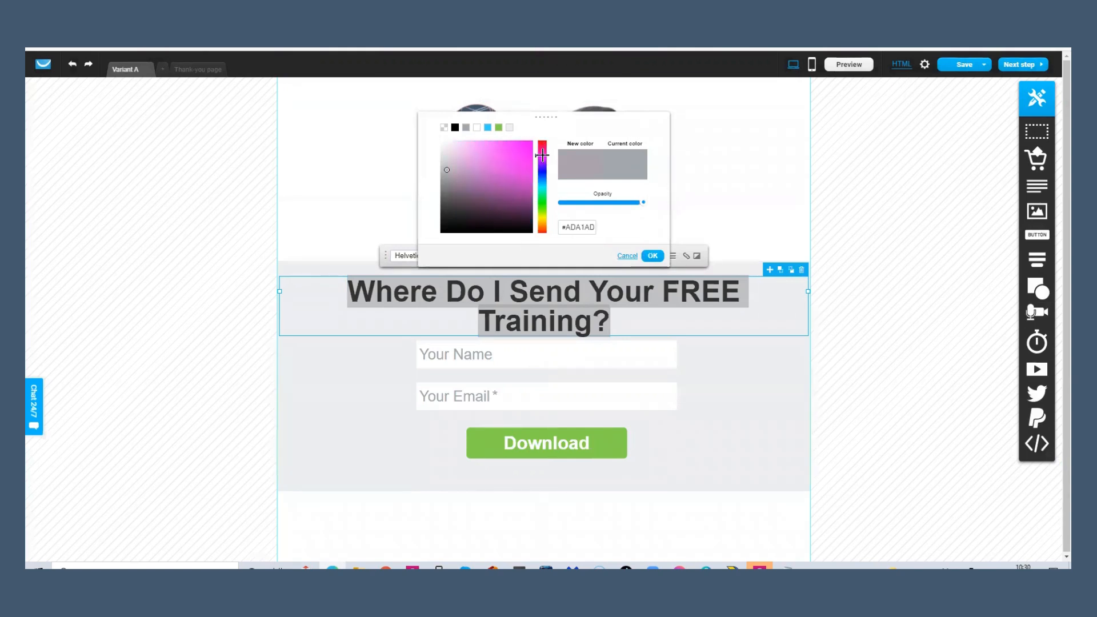
pyautogui.click(542, 224)
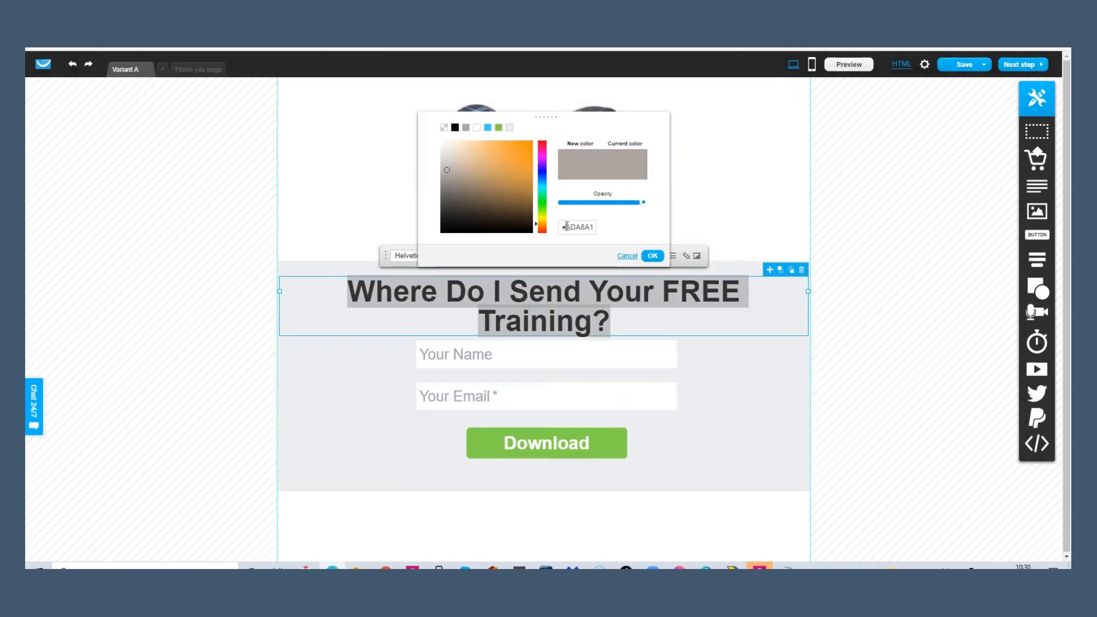
pyautogui.moveTo(566, 226); pyautogui.dragTo(594, 229)
pyautogui.click(444, 150)
pyautogui.moveTo(444, 149); pyautogui.dragTo(440, 233)
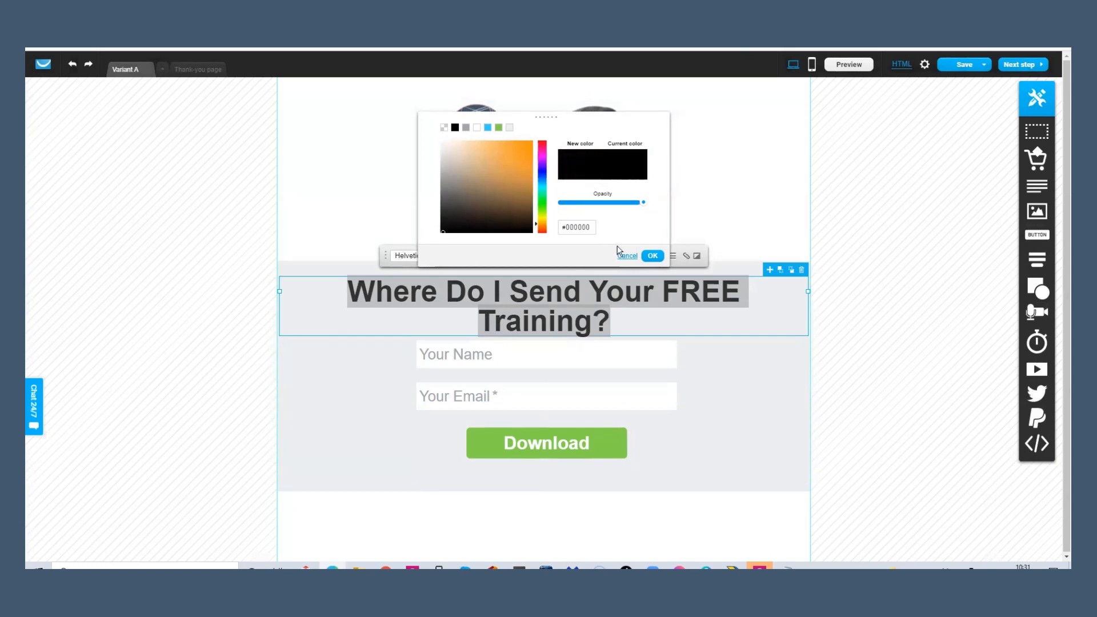
pyautogui.click(653, 255)
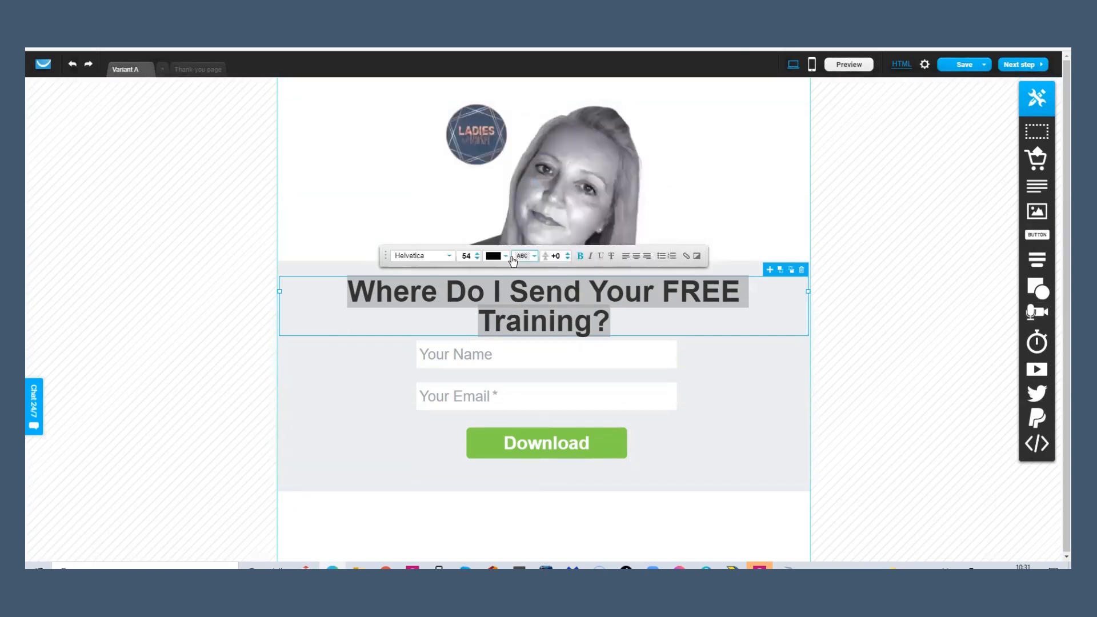
# Step: Try the Fredoka One and Chewy fonts on the headline
pyautogui.click(453, 255)
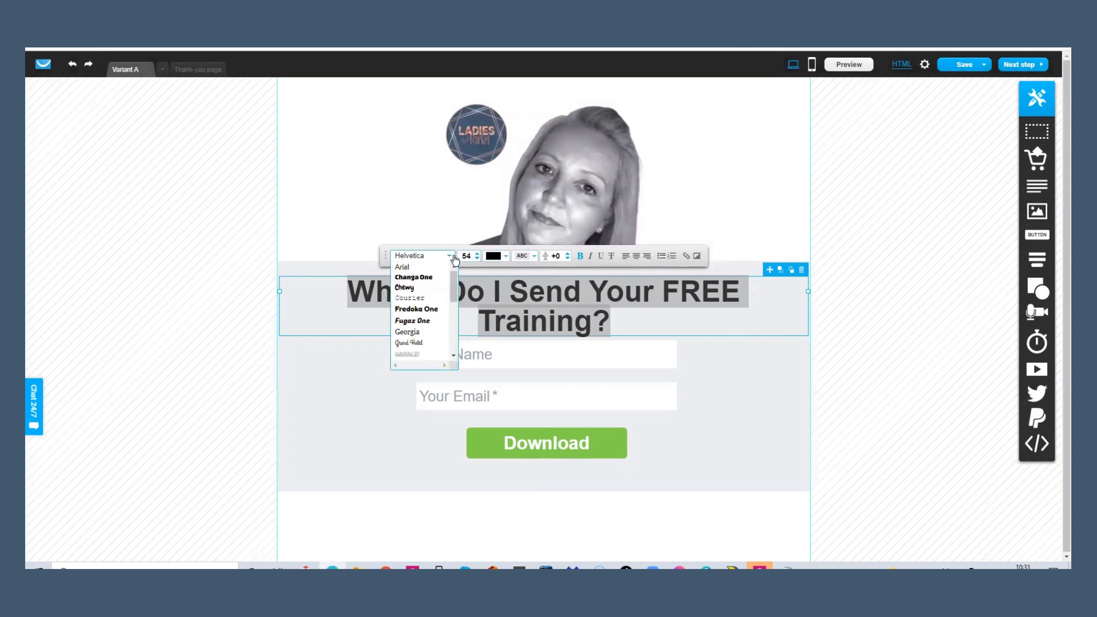
pyautogui.click(434, 309)
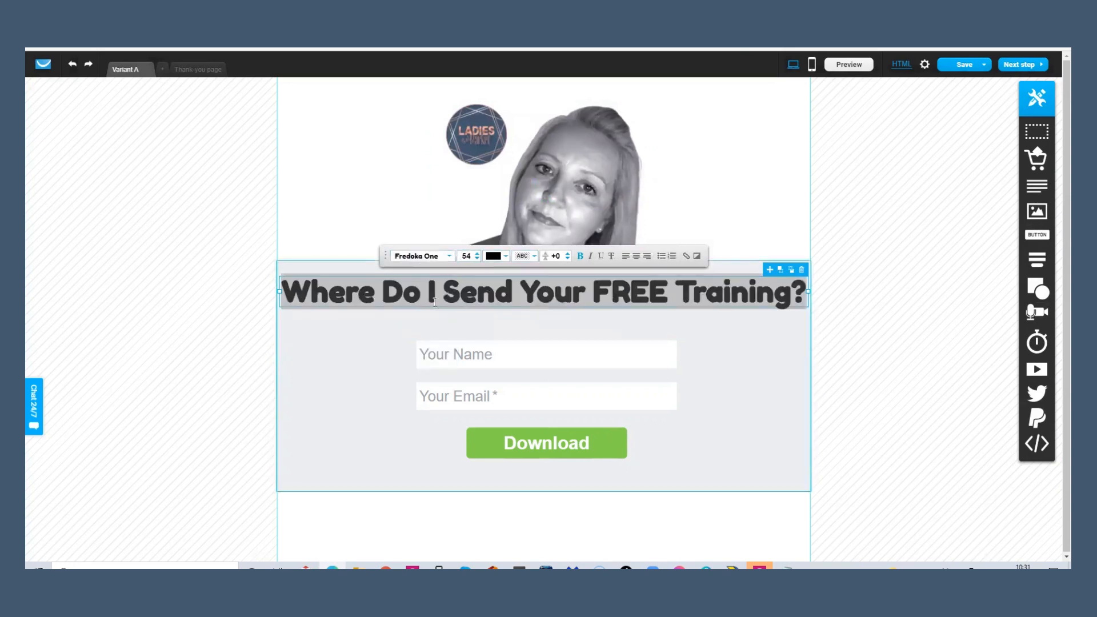
pyautogui.click(449, 256)
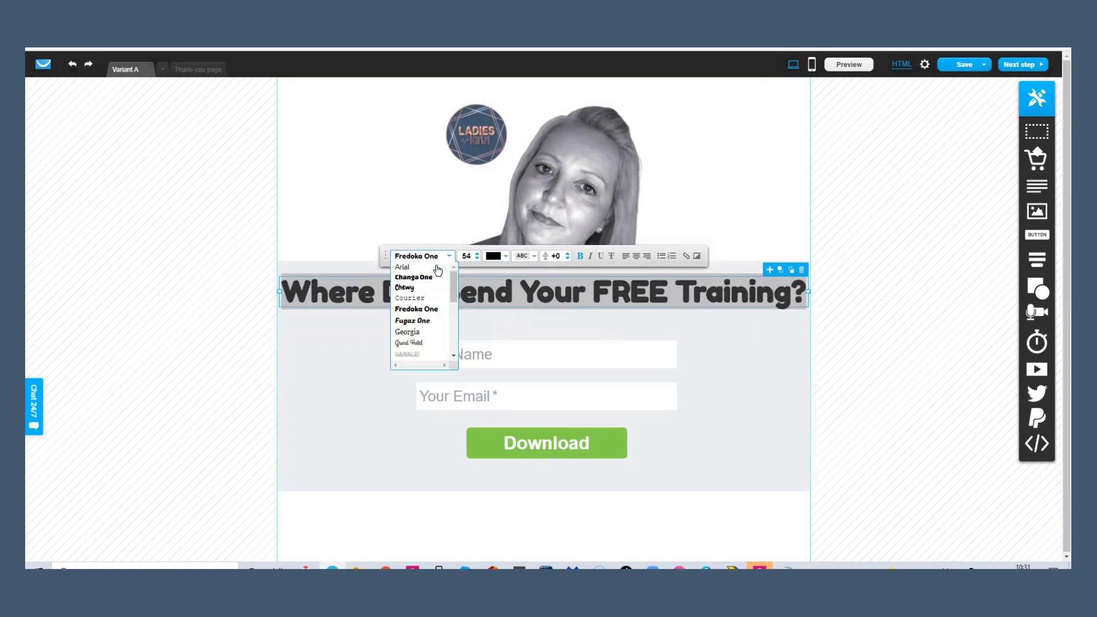
pyautogui.click(428, 287)
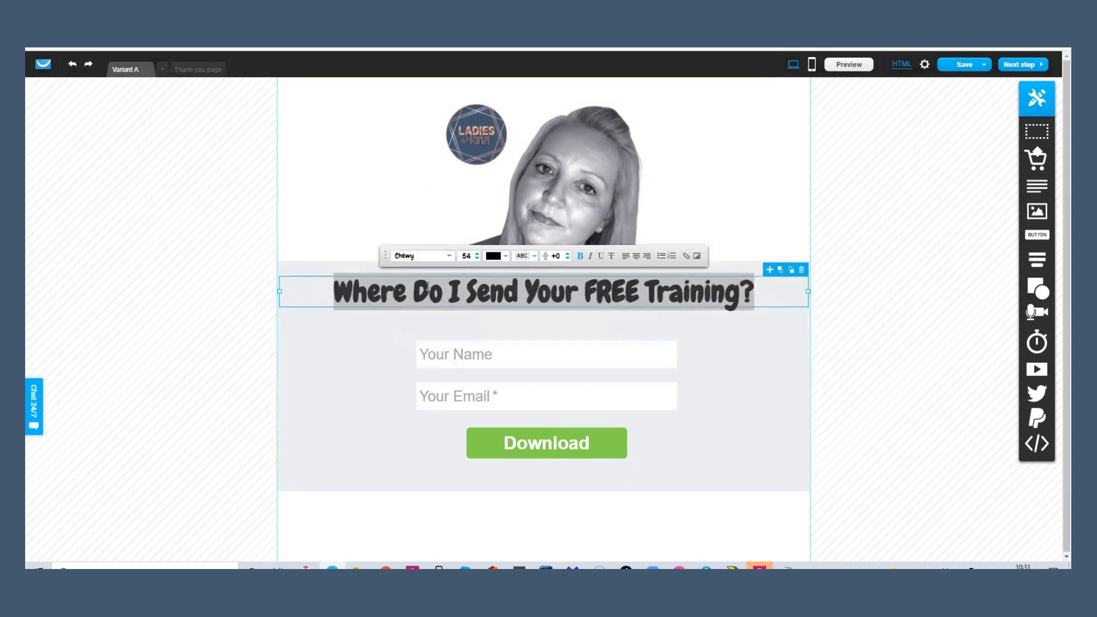
# Step: Set the headline's font to Fugaz One and its size to 49, then deselect it
pyautogui.click(449, 256)
pyautogui.click(434, 318)
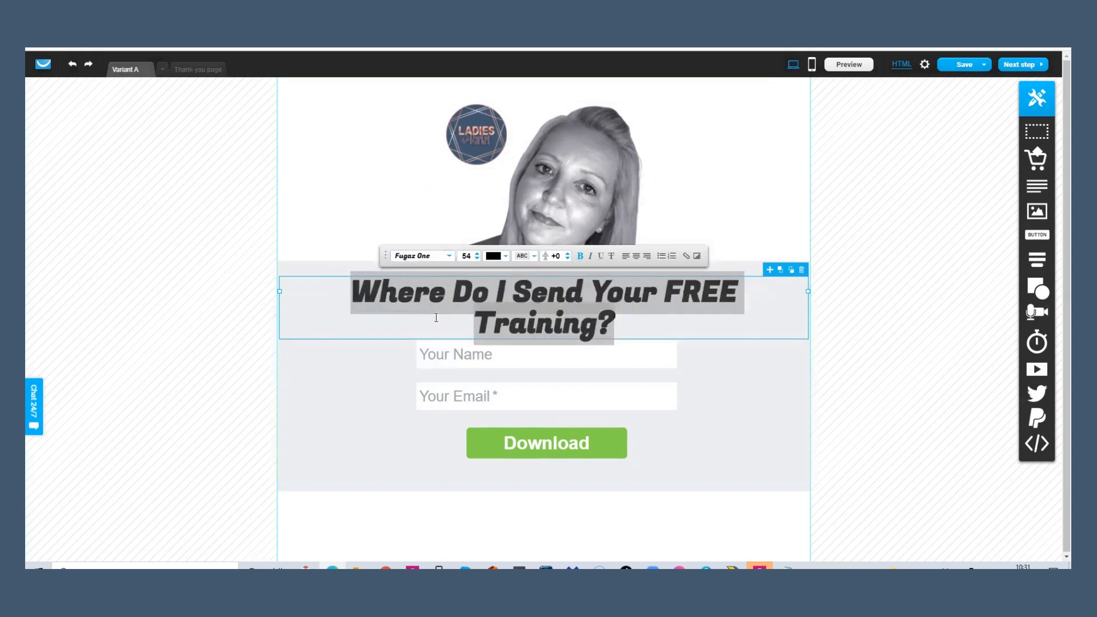
pyautogui.click(478, 260)
pyautogui.click(478, 260)
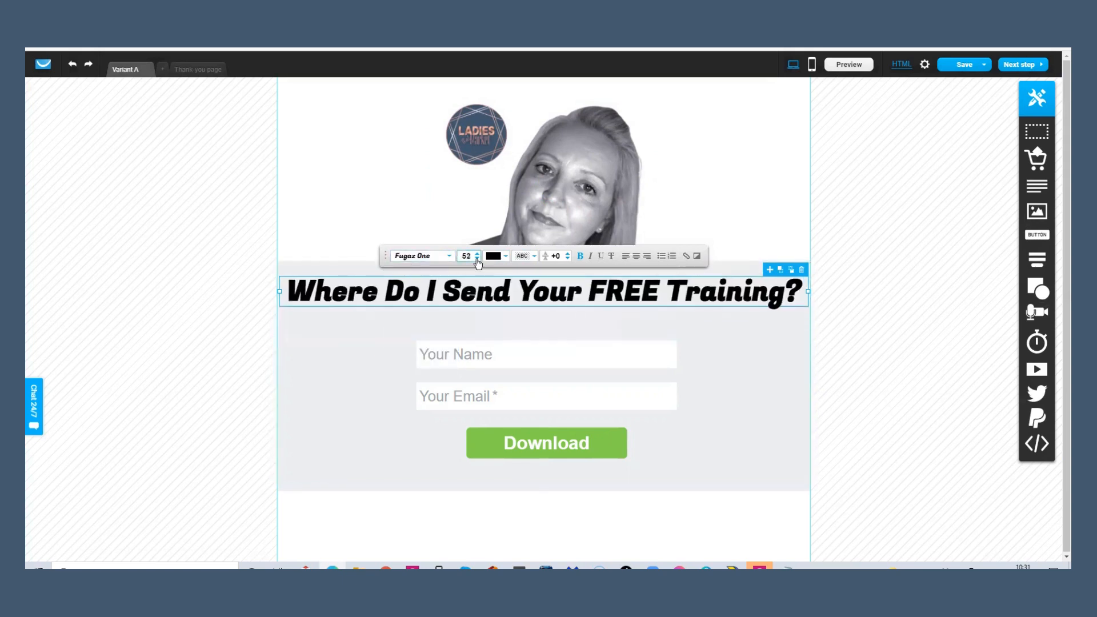
pyautogui.click(478, 260)
pyautogui.click(478, 260)
pyautogui.click(477, 260)
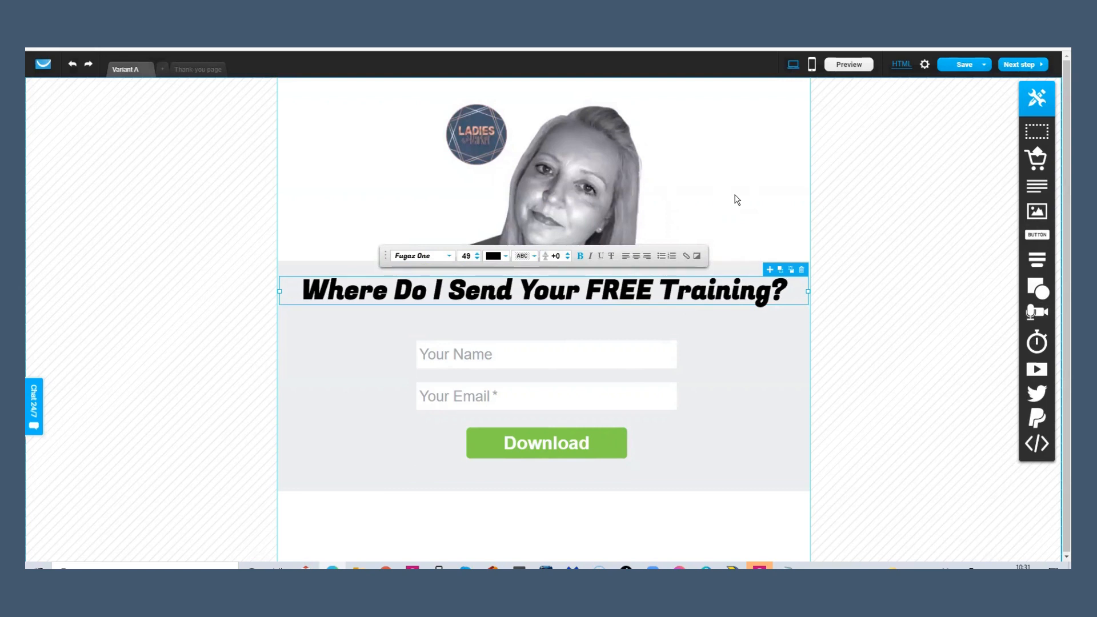
pyautogui.click(737, 200)
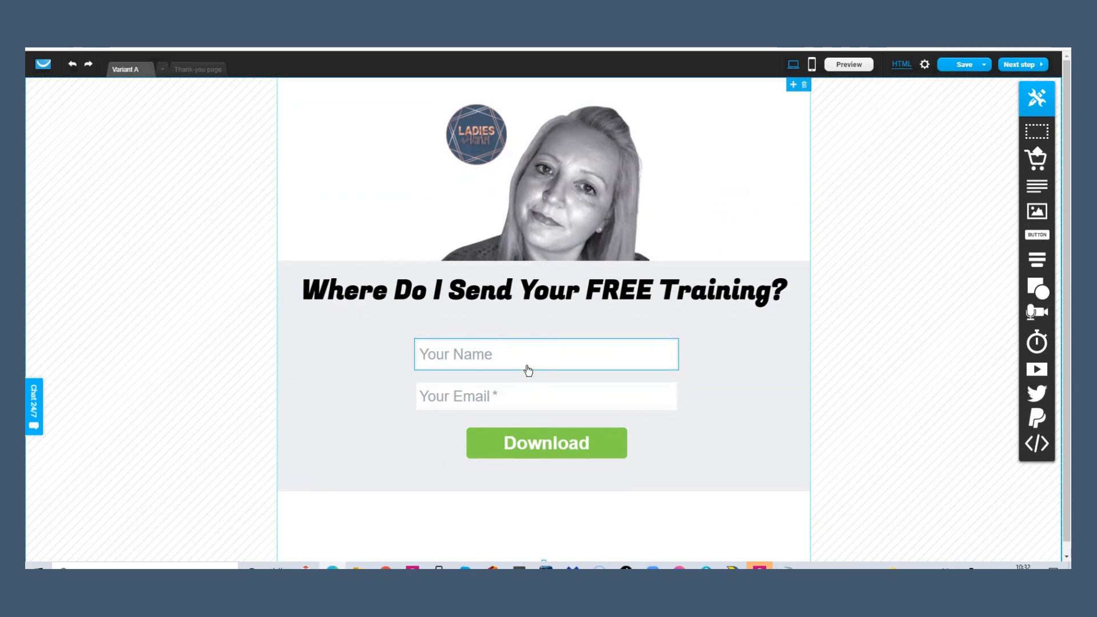
# Step: Change the green form button's label to "SEND"
pyautogui.click(599, 446)
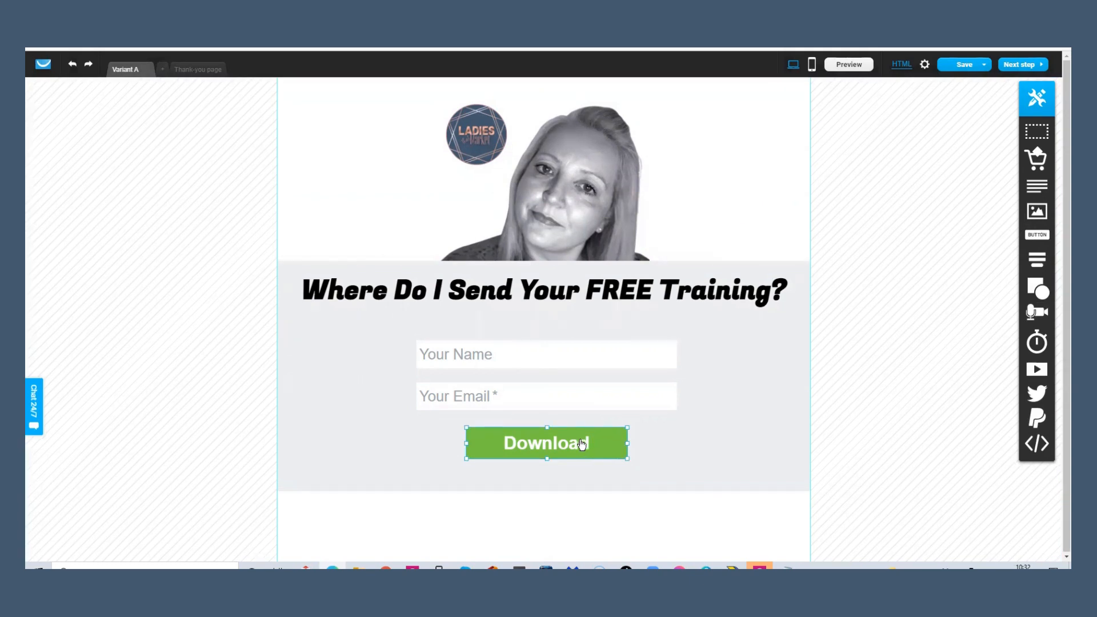
pyautogui.doubleClick(561, 445)
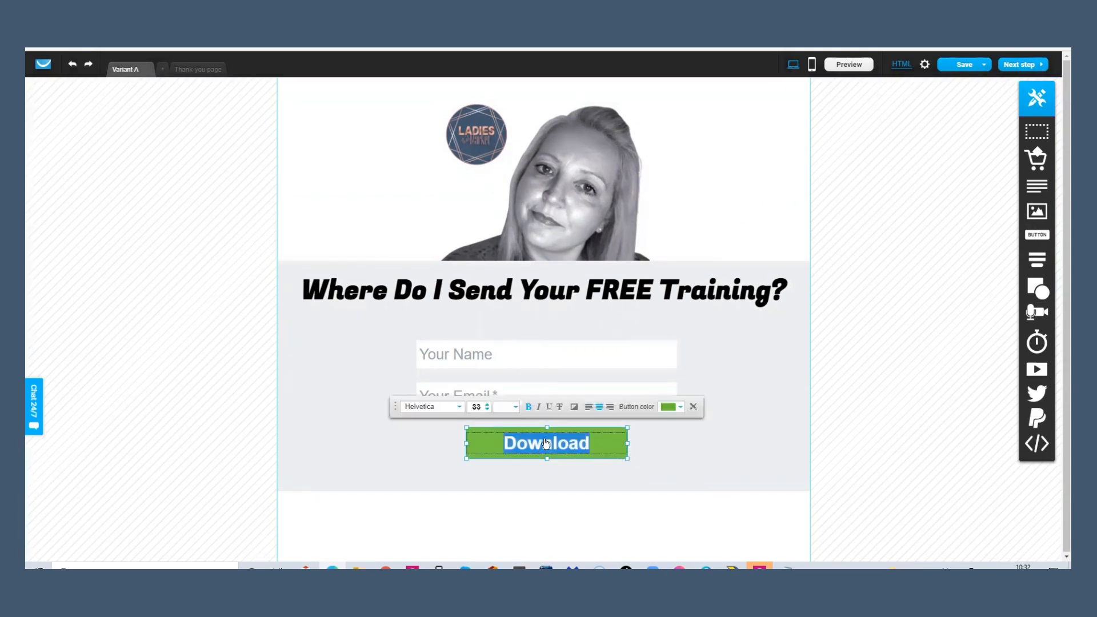
pyautogui.press('BackSpace')
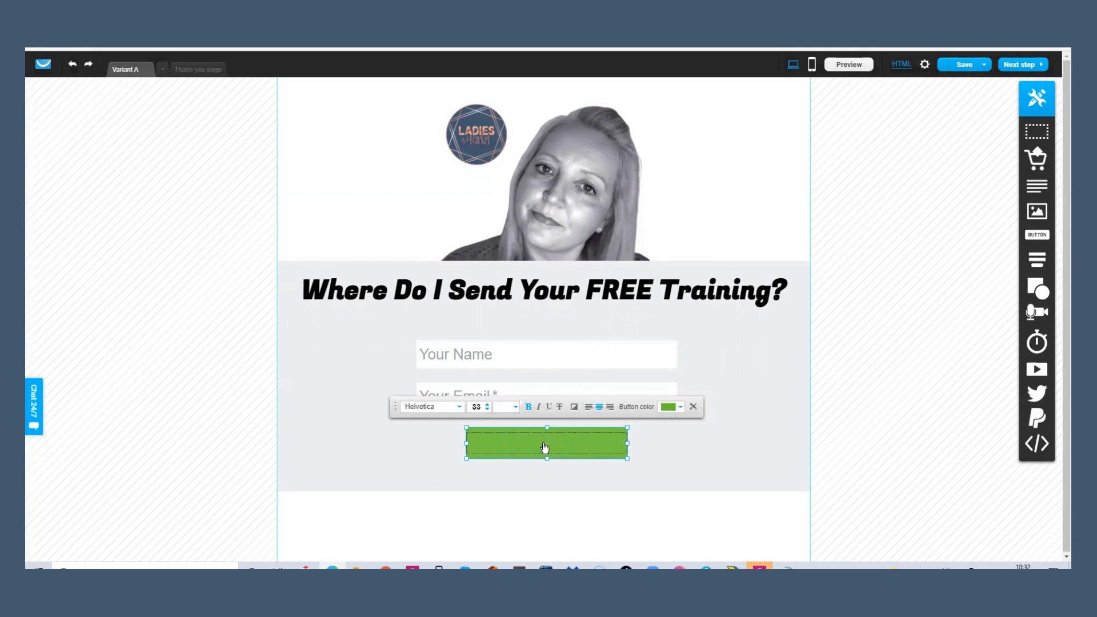
pyautogui.write('SEND')
pyautogui.click(764, 418)
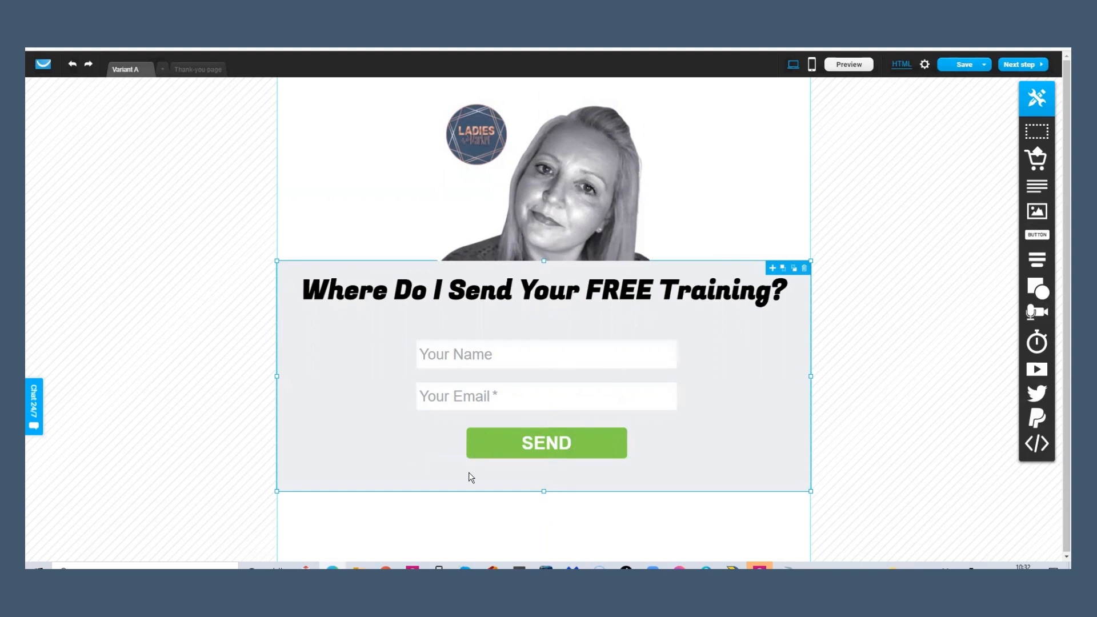
# Step: Save the landing page and create its mobile version
pyautogui.click(965, 65)
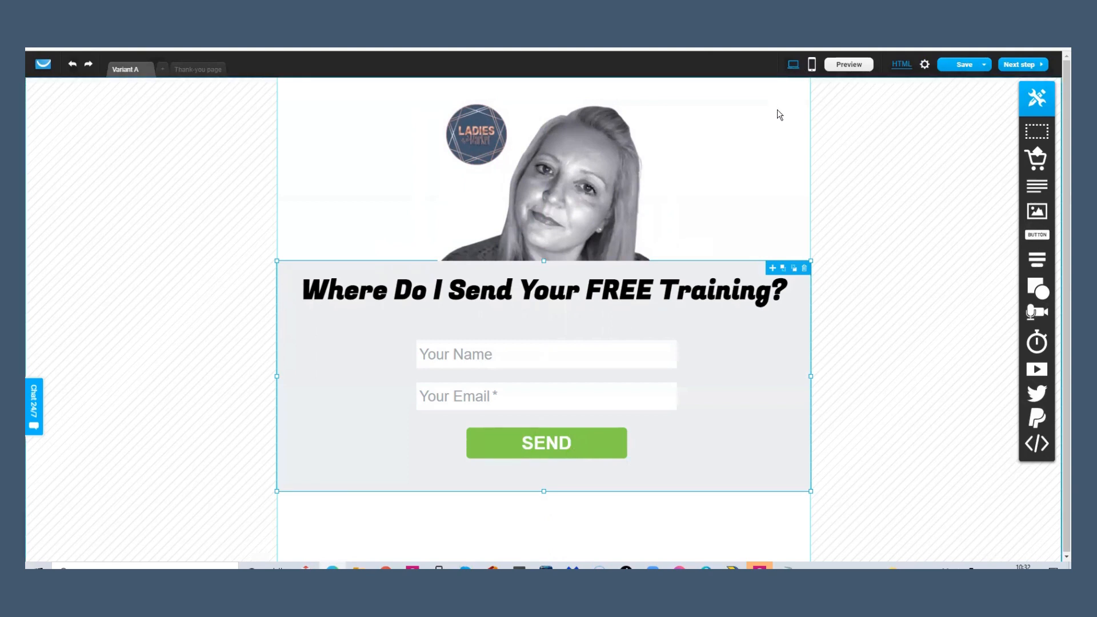
pyautogui.click(812, 67)
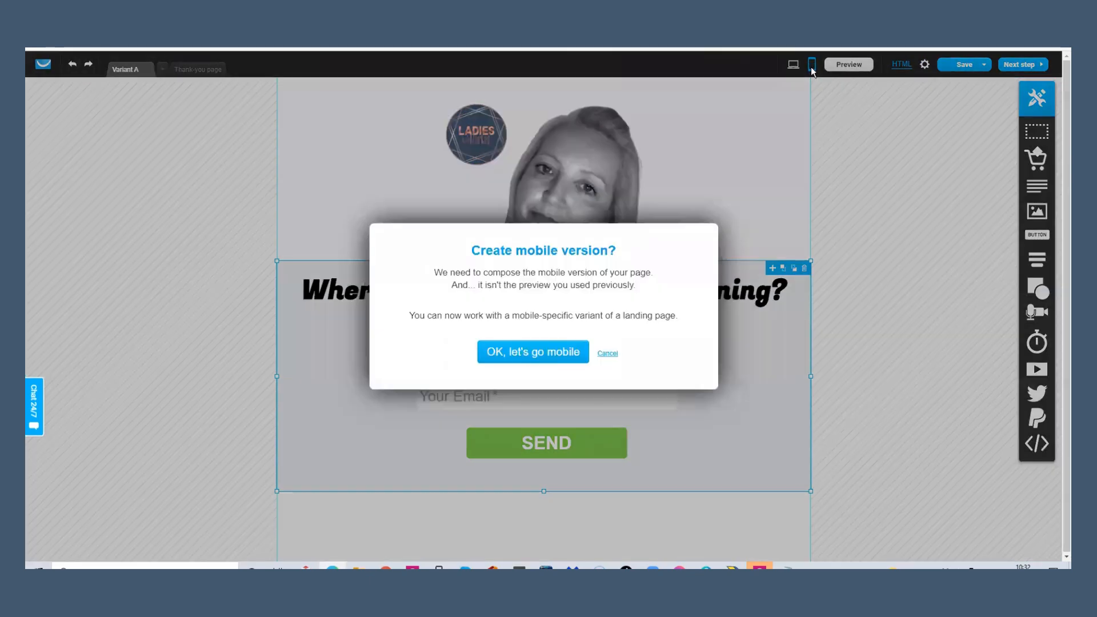
pyautogui.click(522, 353)
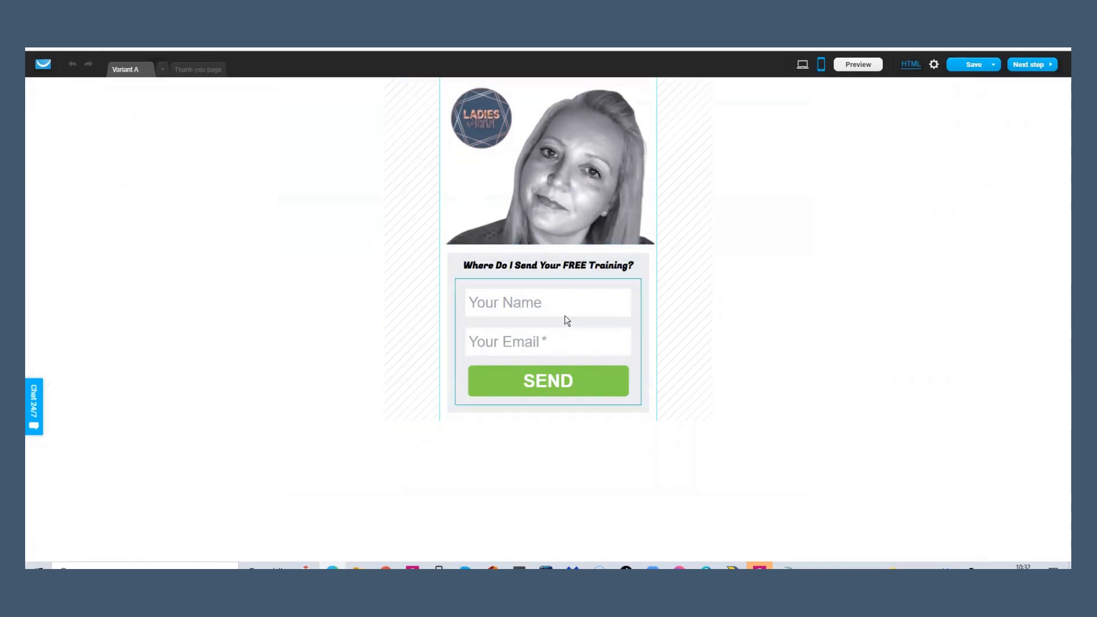
# Step: Move the headline slightly down in the mobile version and save the page
pyautogui.click(577, 263)
pyautogui.moveTo(578, 263)
pyautogui.mouseDown()
pyautogui.moveTo(578, 194)
pyautogui.moveTo(561, 302)
pyautogui.moveTo(574, 270)
pyautogui.mouseUp()
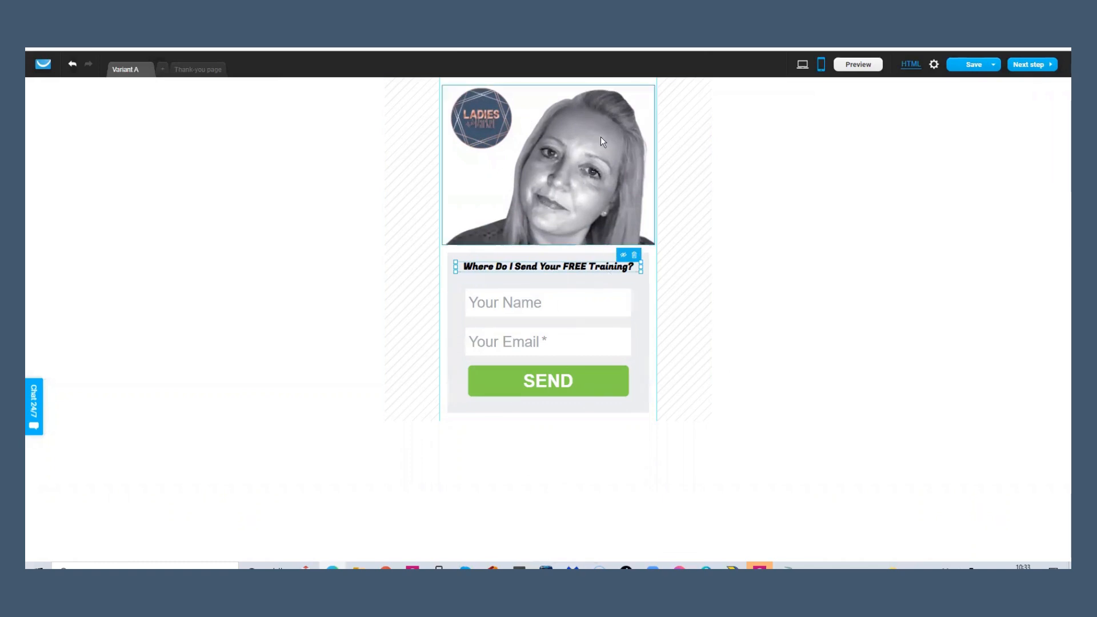
pyautogui.moveTo(951, 66)
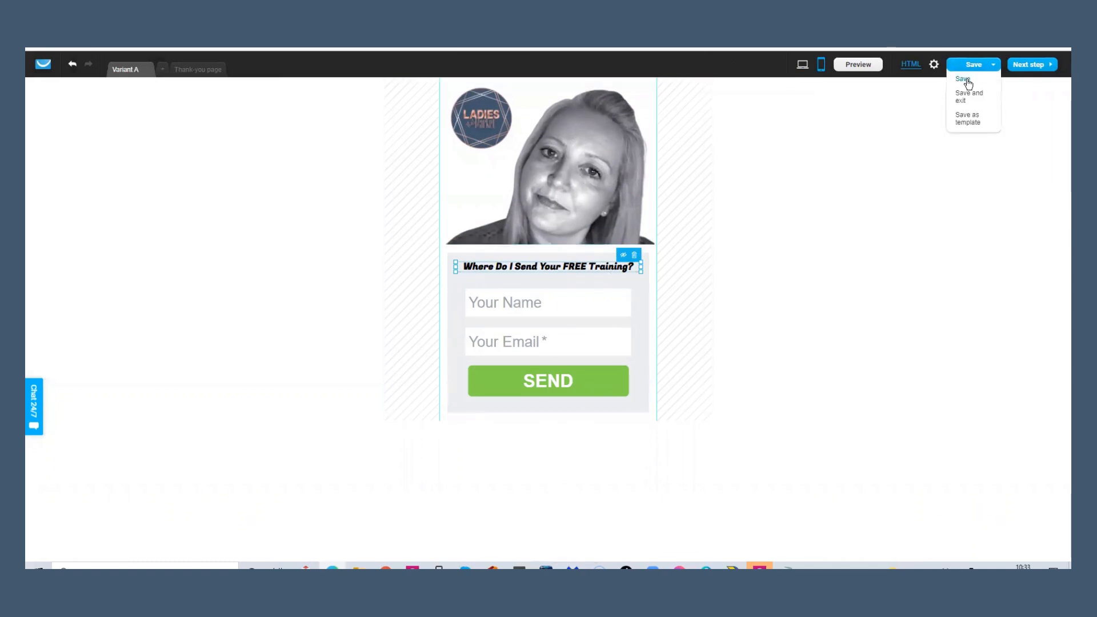
pyautogui.click(970, 84)
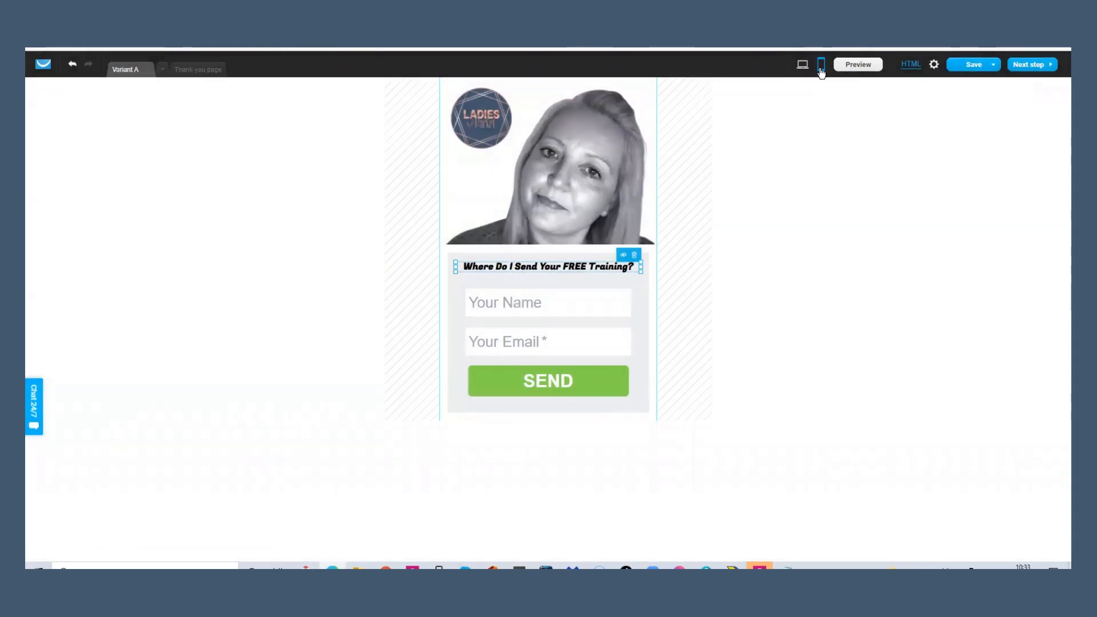
# Step: Return to the desktop version of the landing page and save it
pyautogui.click(803, 67)
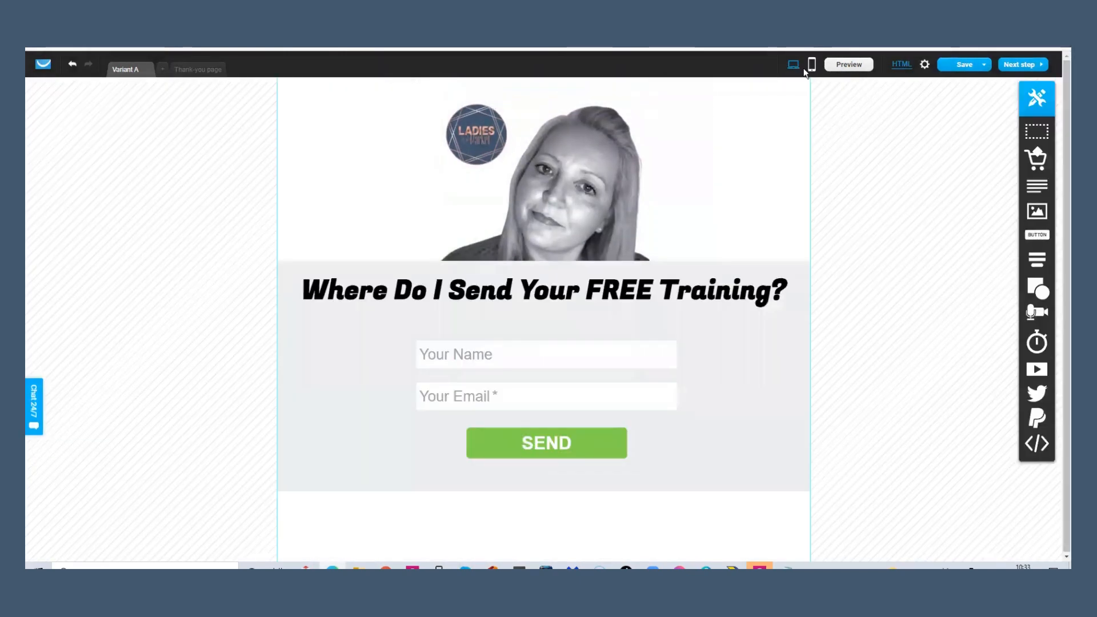
pyautogui.moveTo(966, 67)
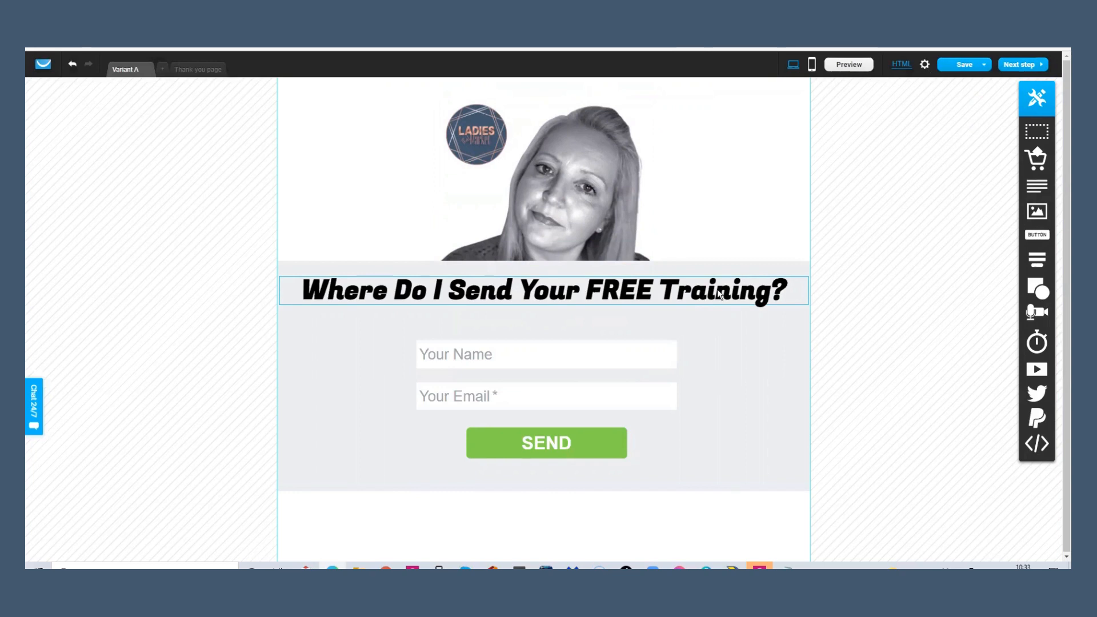
pyautogui.click(944, 66)
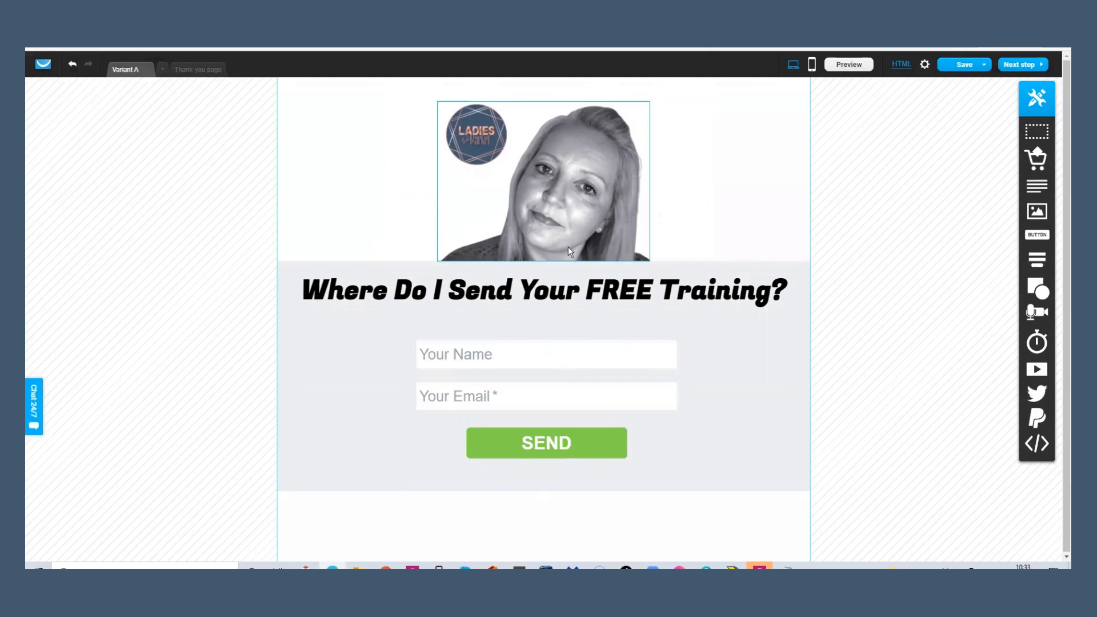
# Step: Open the thank-you page for editing and delete its brand logo placeholder
pyautogui.click(201, 71)
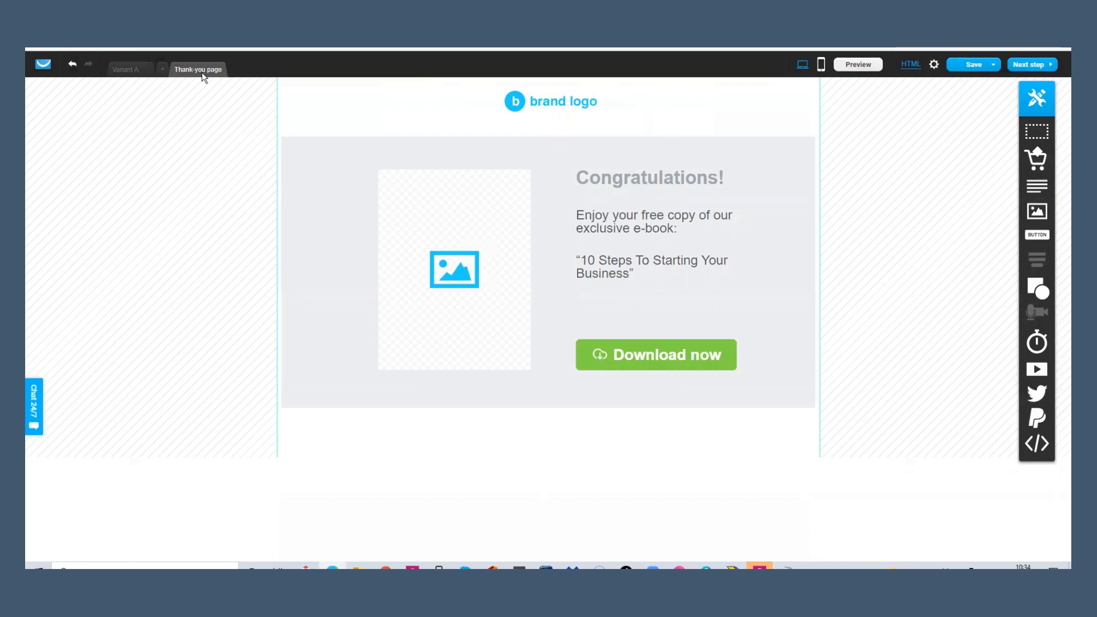
pyautogui.click(562, 106)
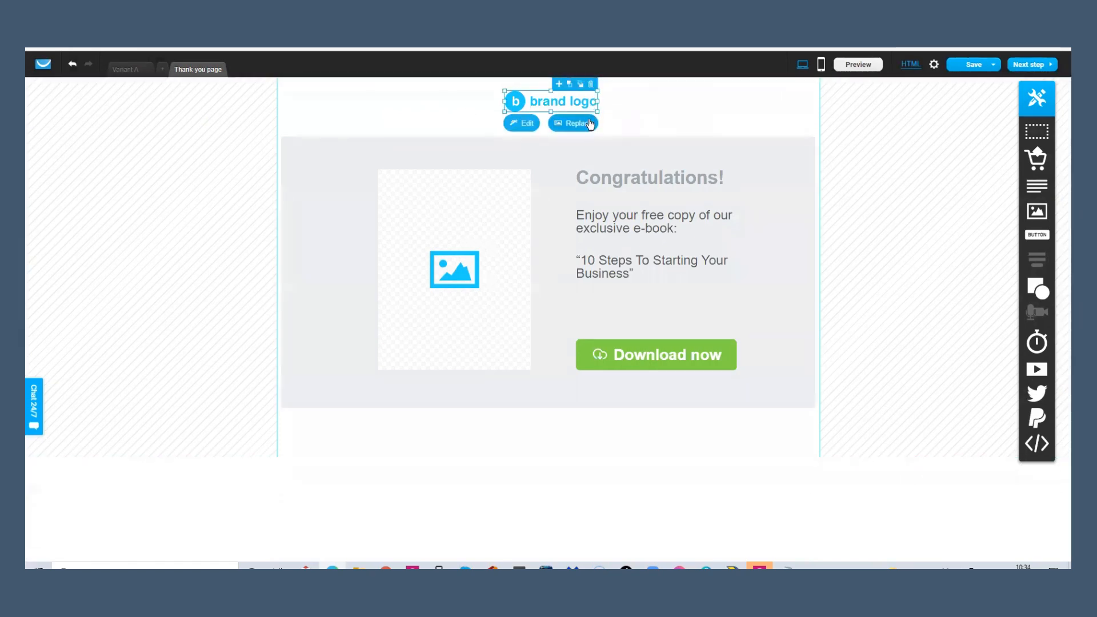
pyautogui.click(592, 90)
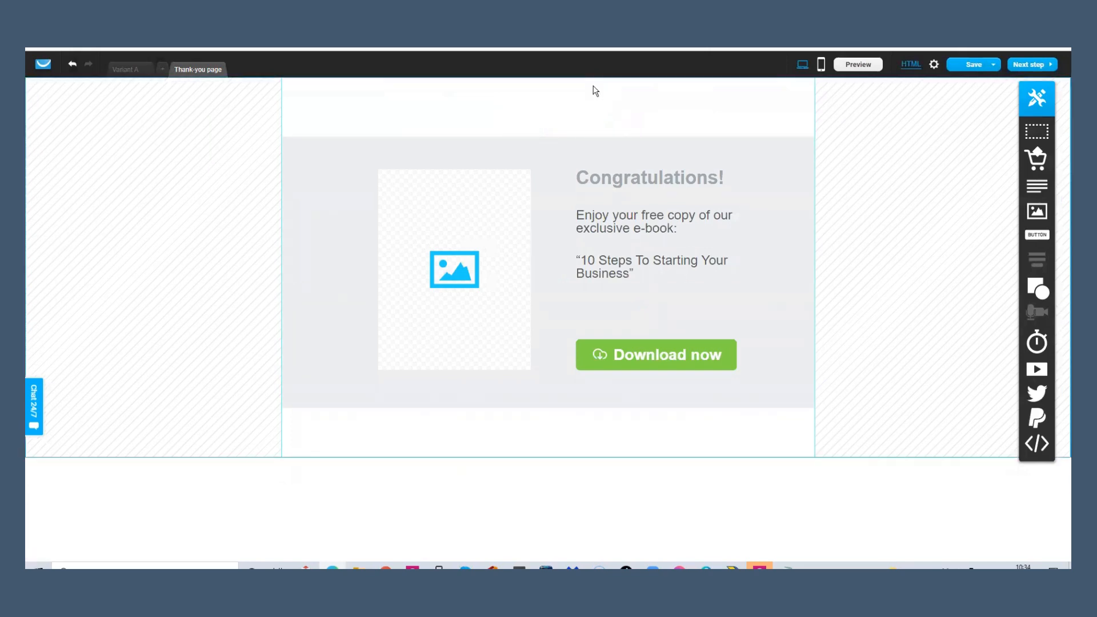
# Step: Replace the thank-you page's image placeholder with the LADIES That Market logo from the uploaded files and adjust its position slightly
pyautogui.click(482, 244)
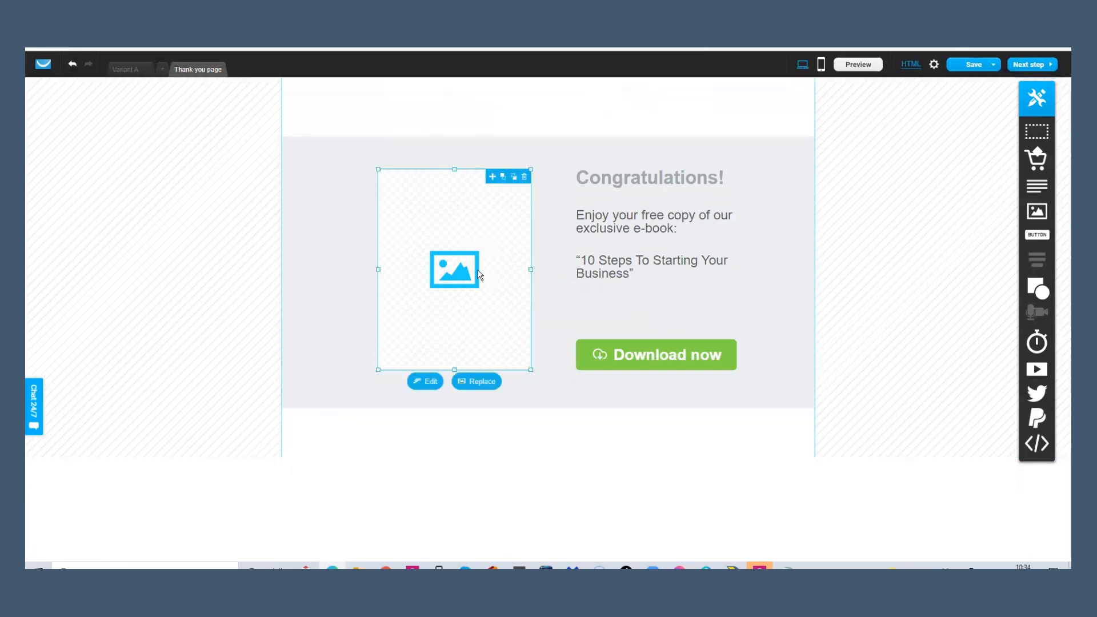
pyautogui.click(482, 382)
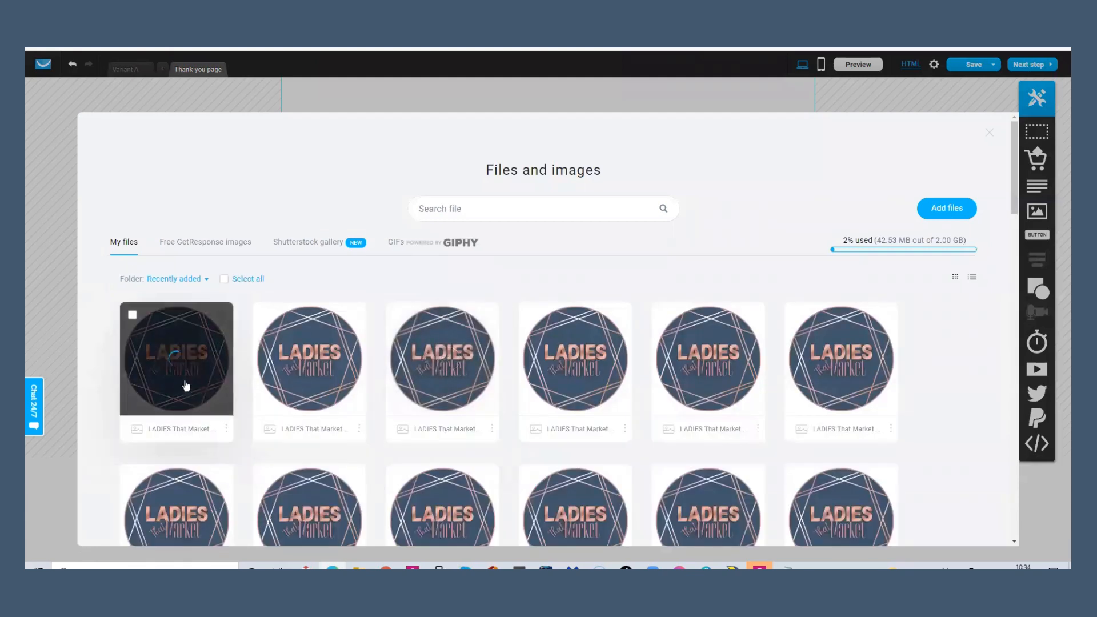
pyautogui.click(177, 359)
pyautogui.moveTo(471, 243)
pyautogui.mouseDown()
pyautogui.moveTo(472, 266)
pyautogui.moveTo(474, 249)
pyautogui.mouseUp()
# Step: Shorten the line below the Congratulations heading to "Enjoy your free copy of:"
pyautogui.click(721, 177)
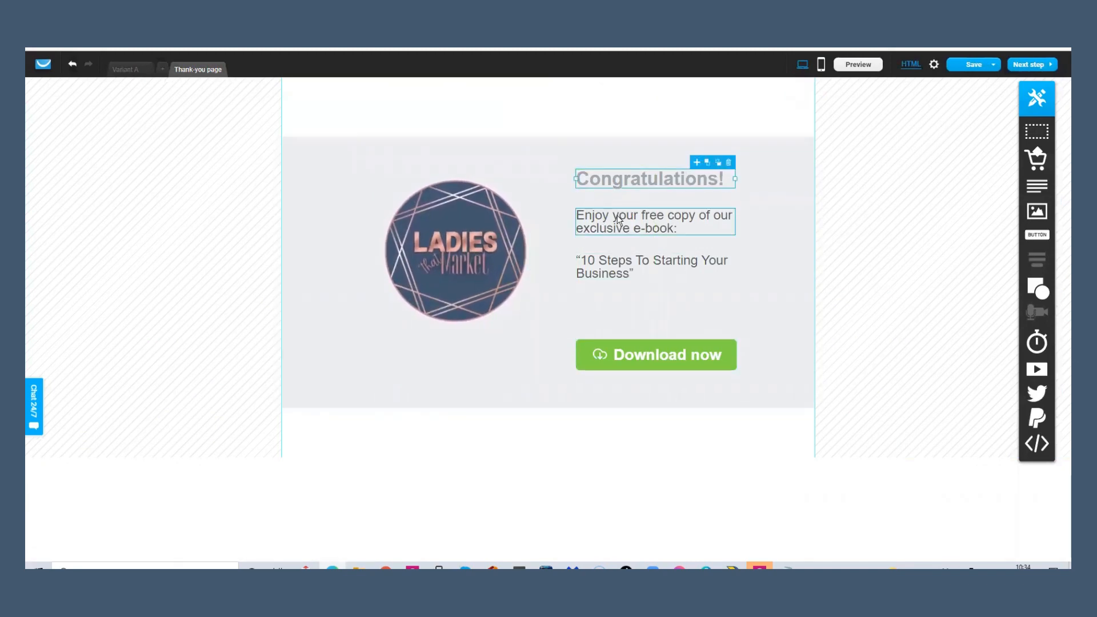
pyautogui.click(714, 222)
pyautogui.doubleClick(714, 217)
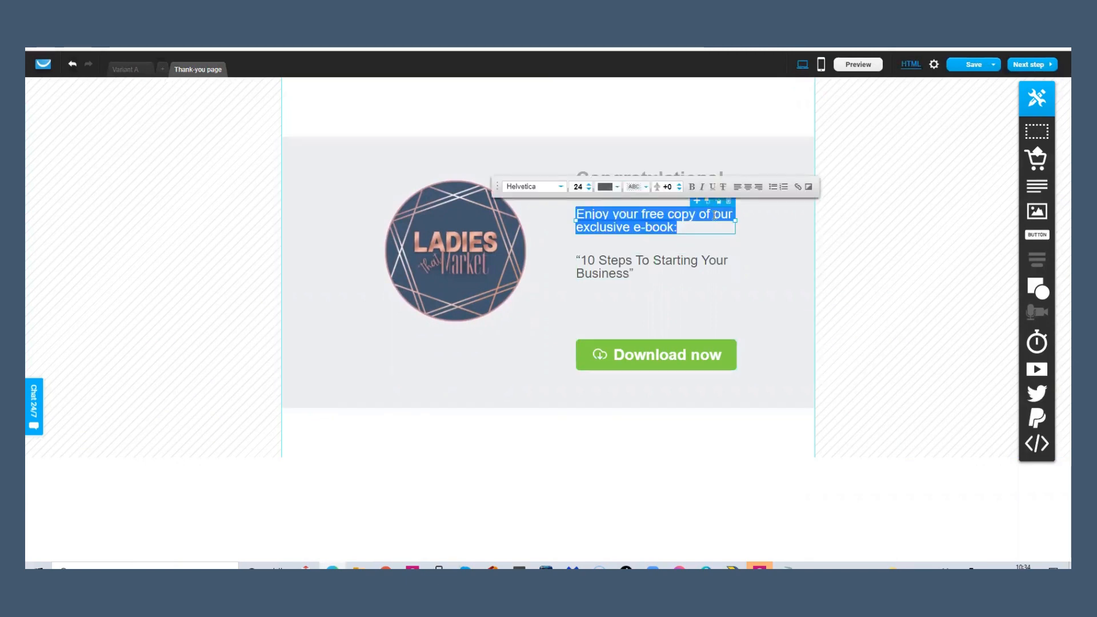
pyautogui.click(715, 216)
pyautogui.doubleClick(715, 216)
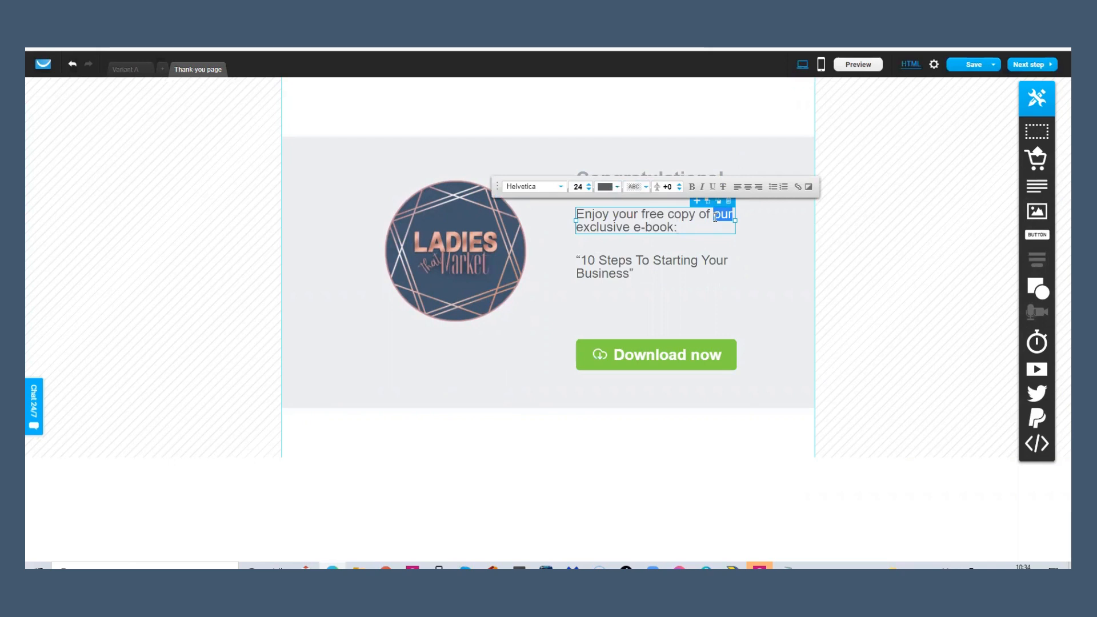
pyautogui.press('BackSpace')
pyautogui.moveTo(686, 230); pyautogui.dragTo(581, 233)
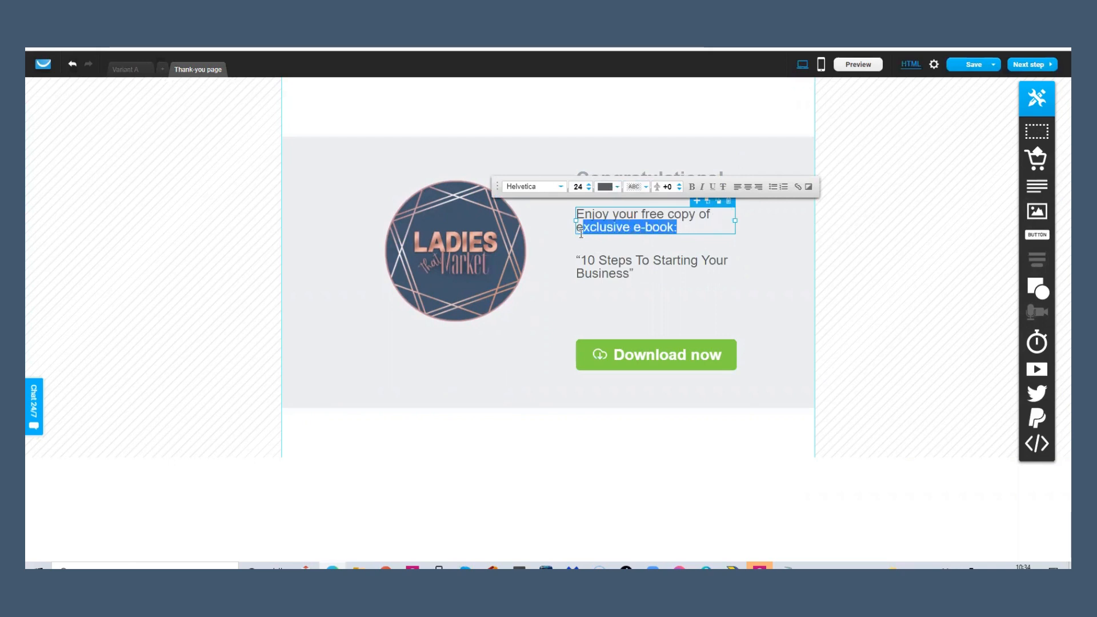
pyautogui.press('BackSpace')
pyautogui.press('BackSpace')
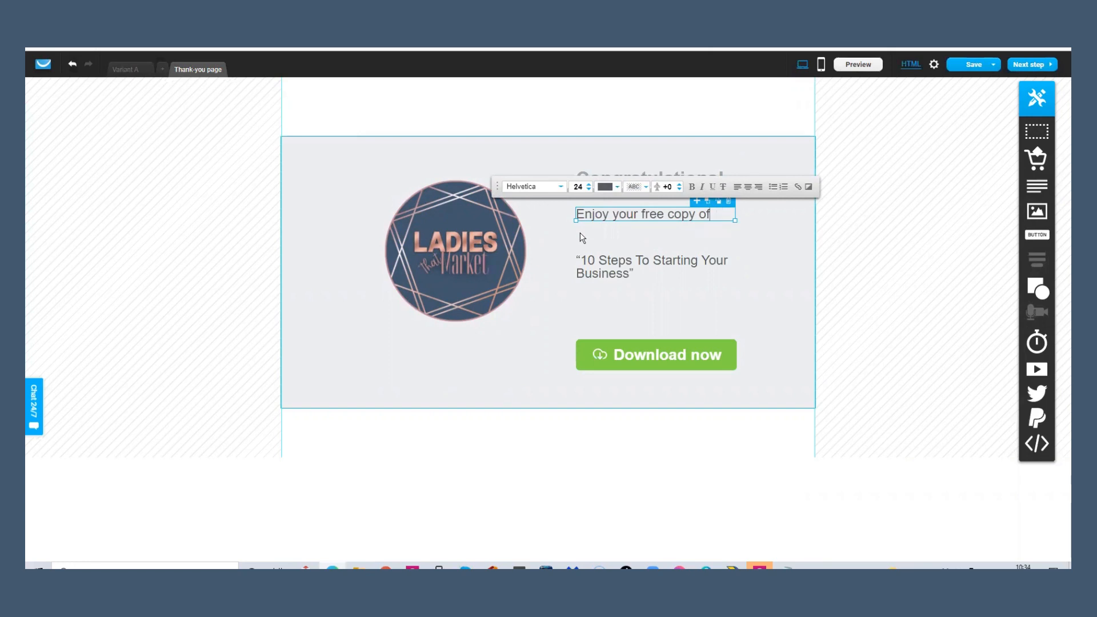
pyautogui.write(':')
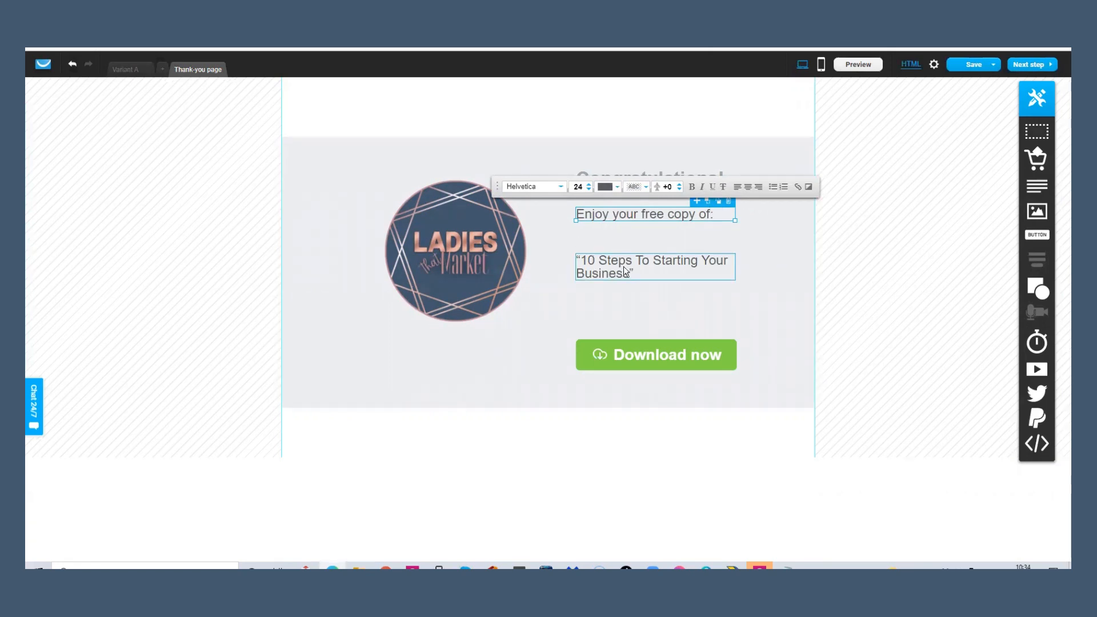
# Step: Replace the sample e-book title with "My Free Training 2"
pyautogui.click(640, 271)
pyautogui.doubleClick(640, 271)
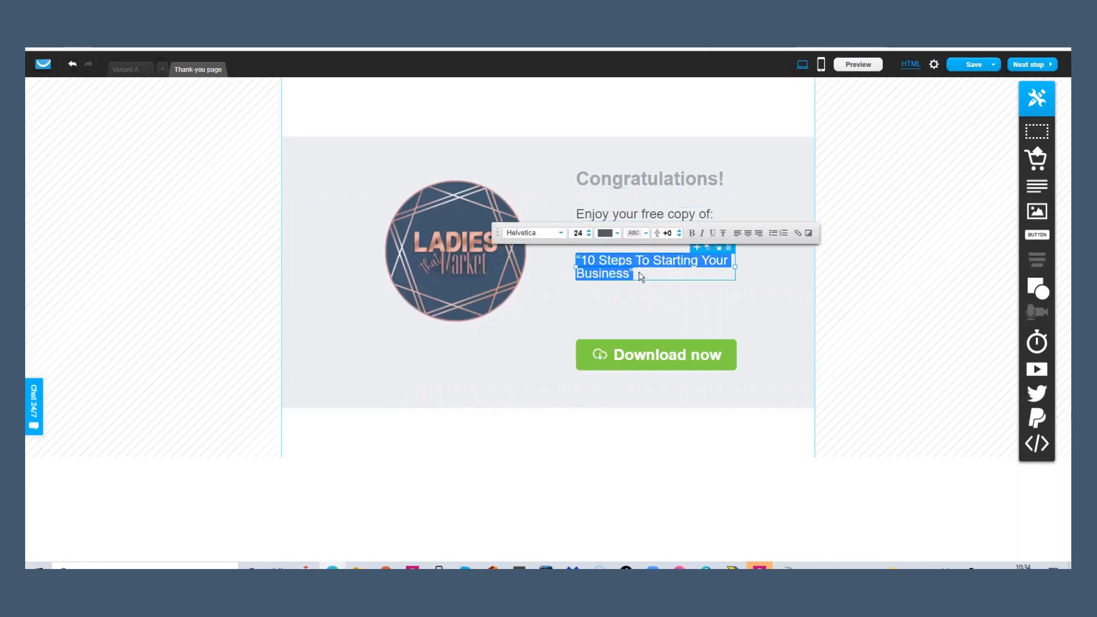
pyautogui.press('BackSpace')
pyautogui.write('MY')
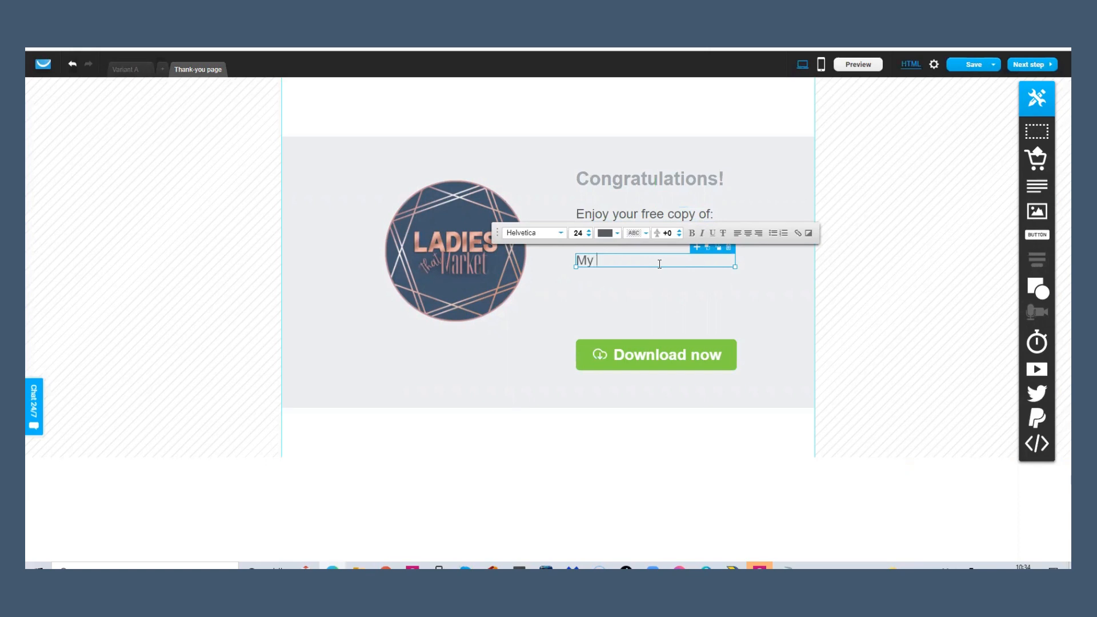
pyautogui.write(' Free Training 2')
# Step: Add "Please check your email inbox/junk box for delivery" below the training title, separated by a blank line
pyautogui.press('Return')
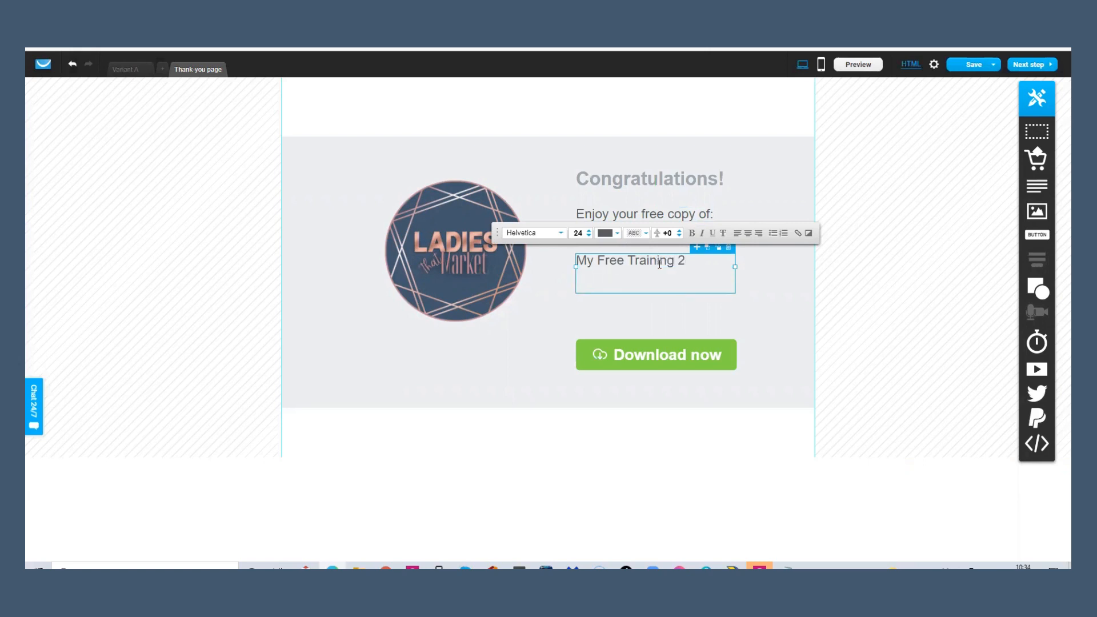
pyautogui.press('Return')
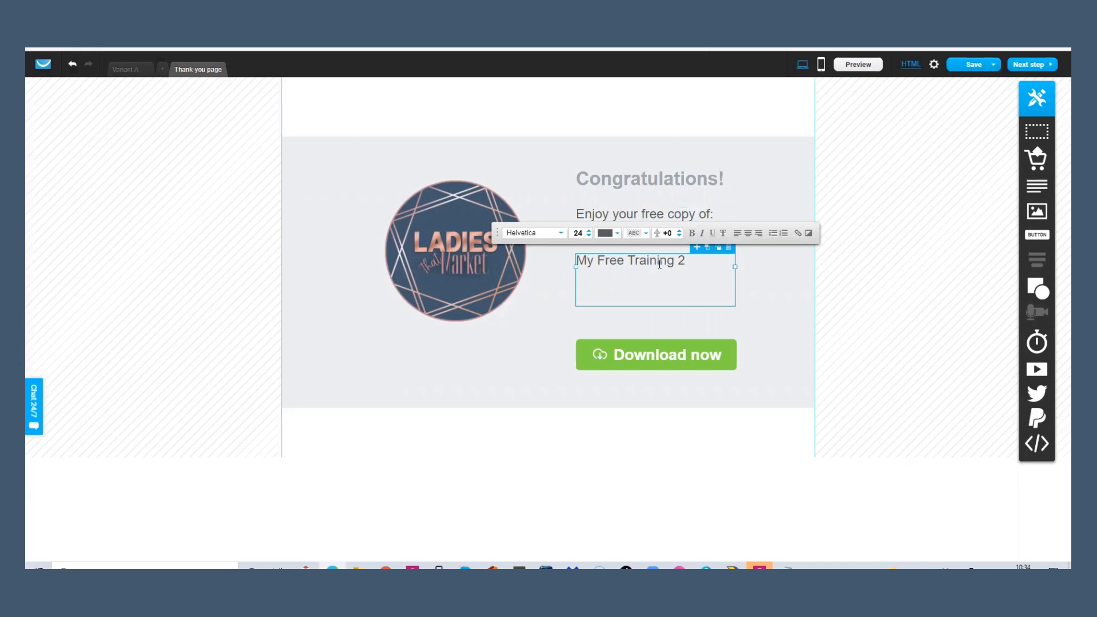
pyautogui.write('Please')
pyautogui.write('check your ')
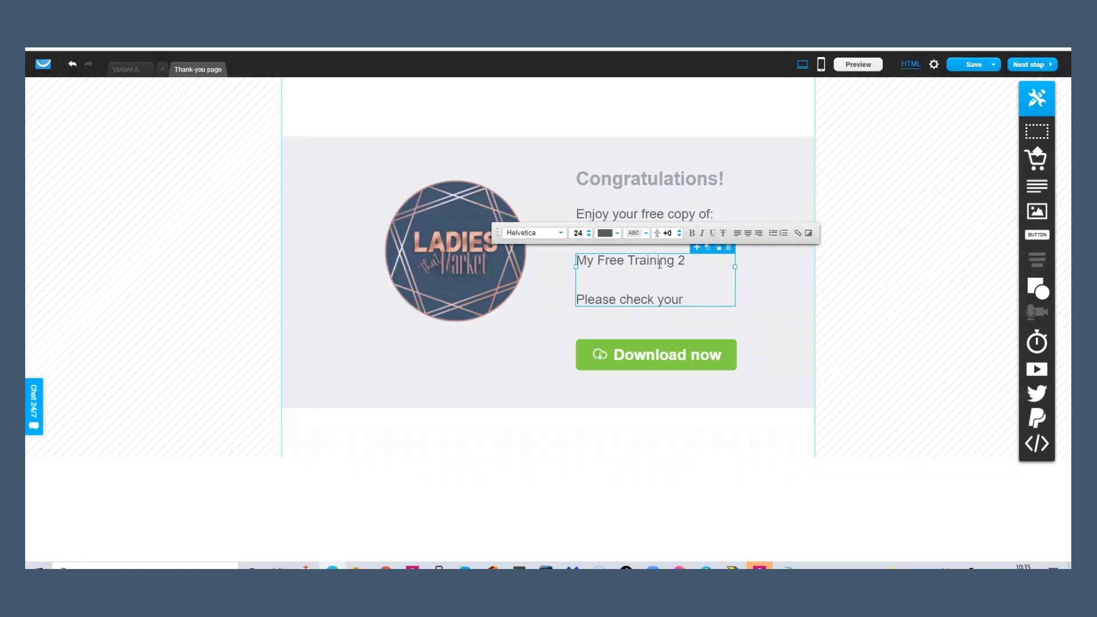
pyautogui.write('email inbo')
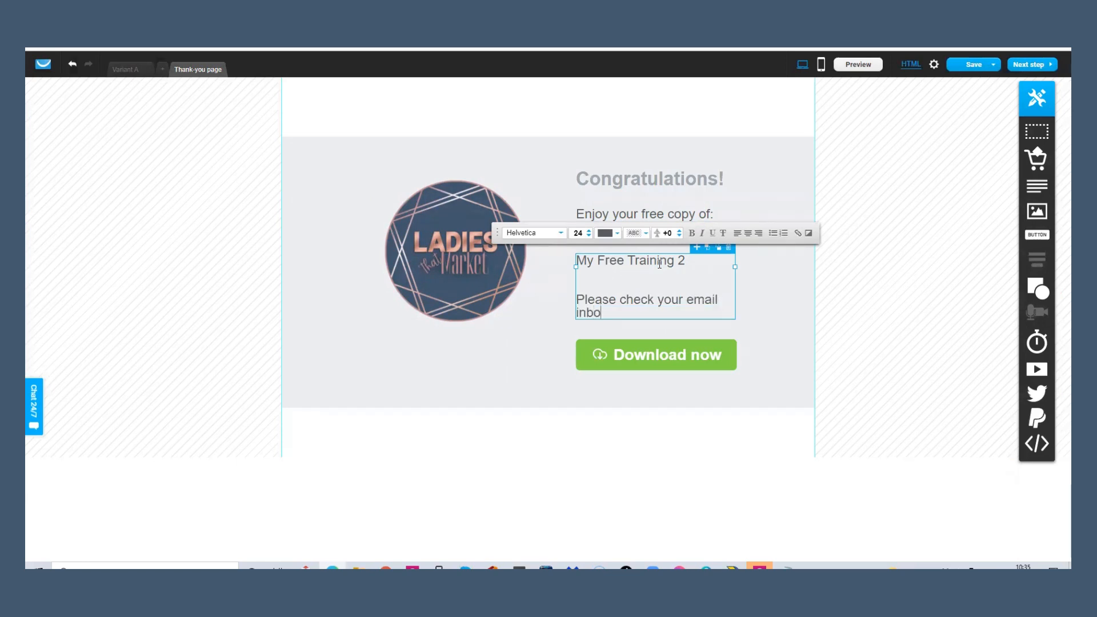
pyautogui.write('x/junk box for')
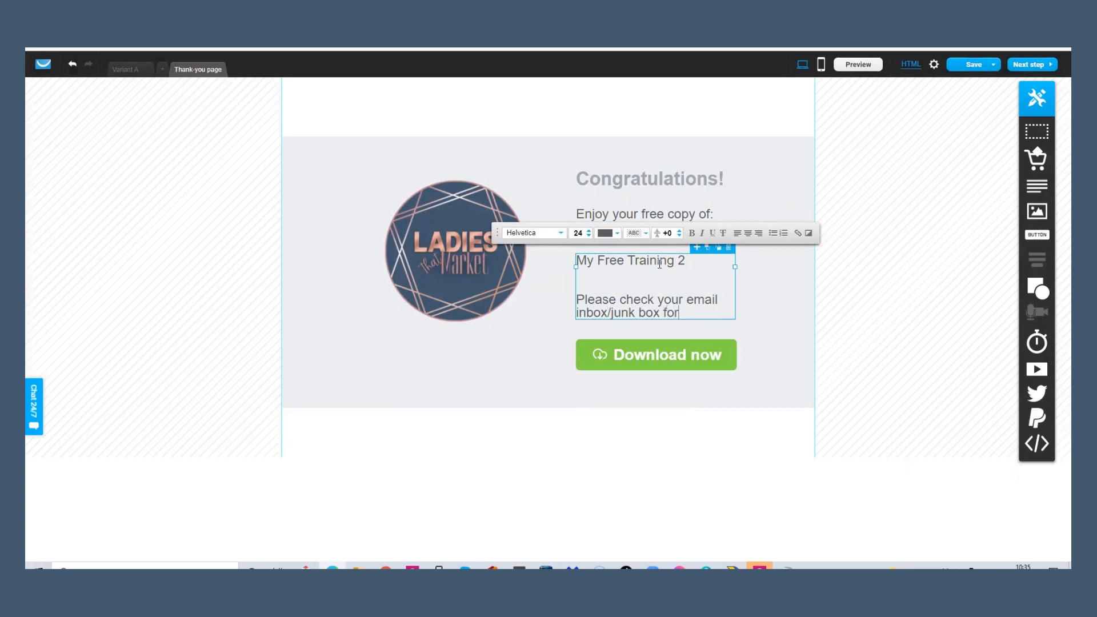
pyautogui.write(' delivery')
pyautogui.click(754, 327)
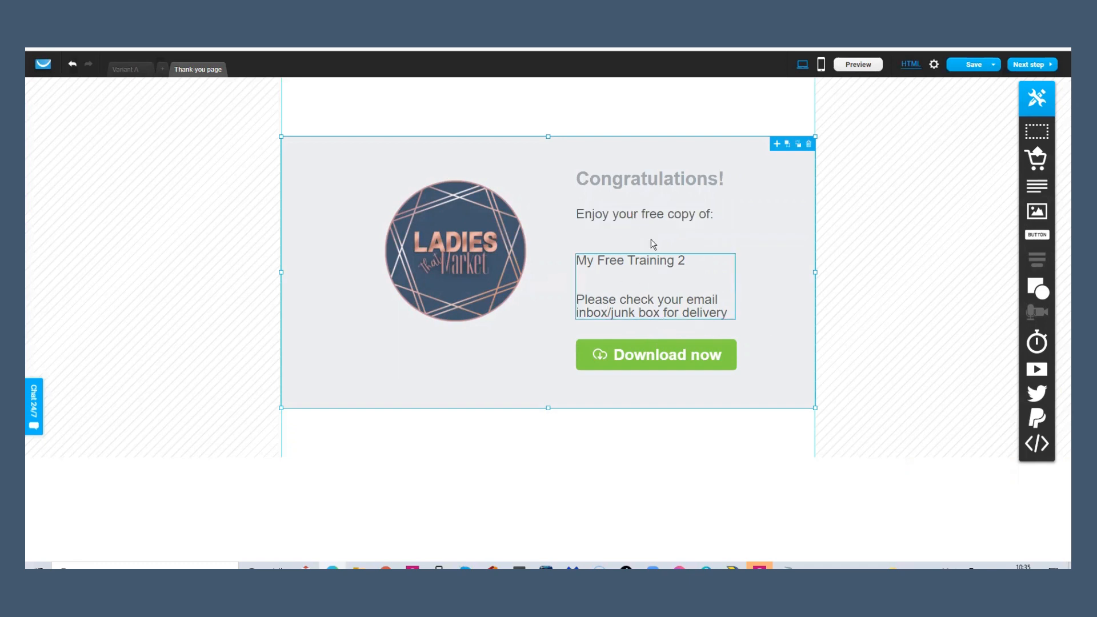
# Step: Change the Congratulations heading's text color to black
pyautogui.click(693, 181)
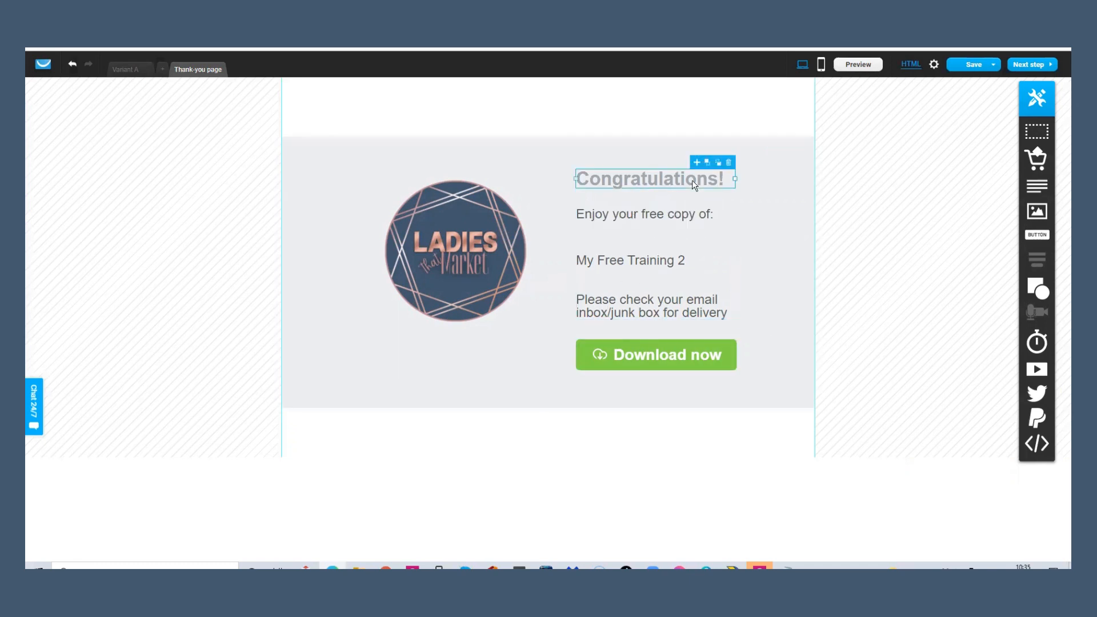
pyautogui.doubleClick(693, 181)
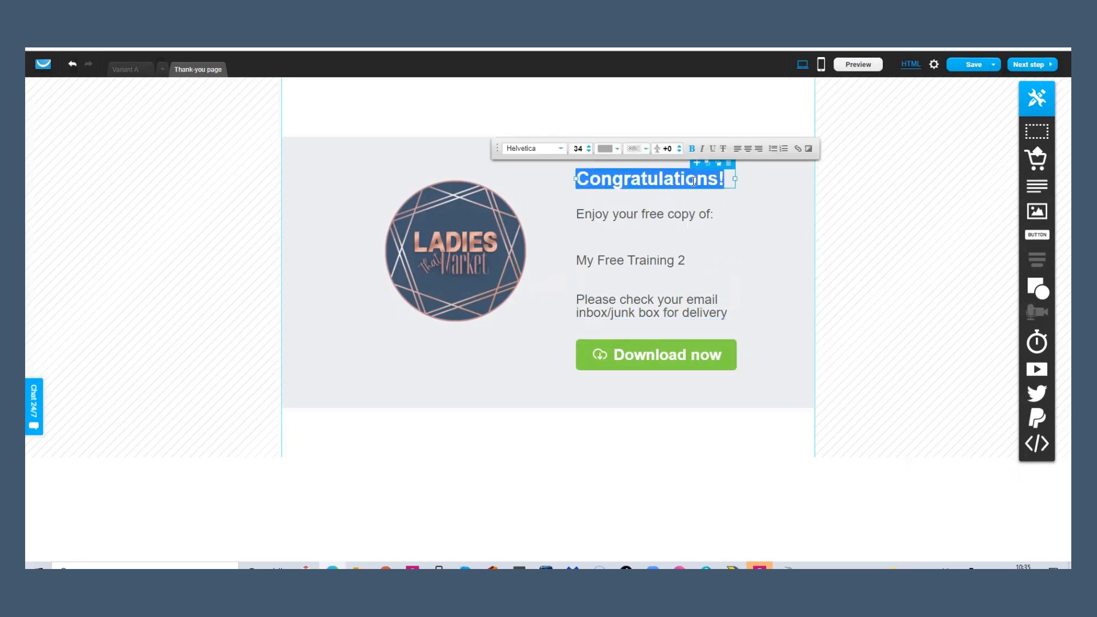
pyautogui.click(607, 148)
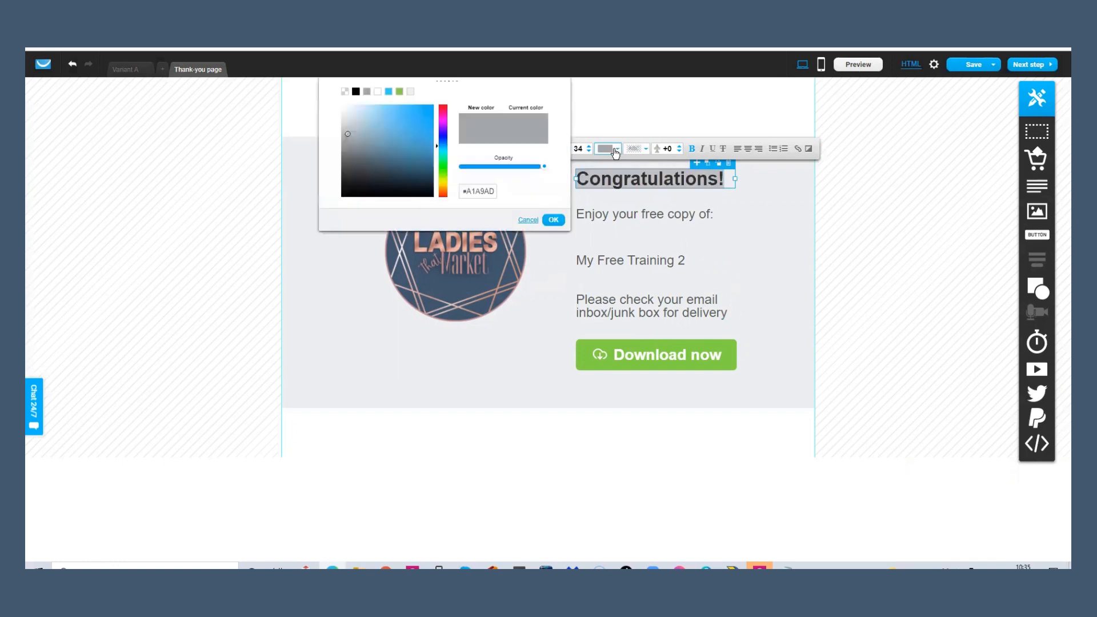
pyautogui.click(347, 190)
pyautogui.click(764, 237)
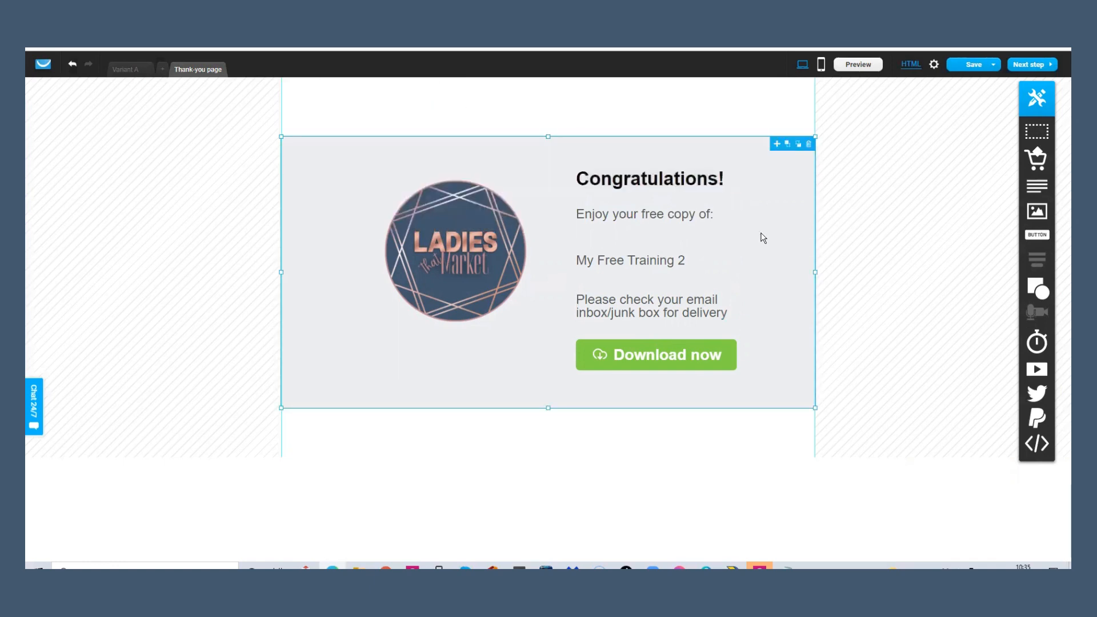
# Step: Delete the green "Download now" button from the thank-you page and save the page
pyautogui.click(731, 344)
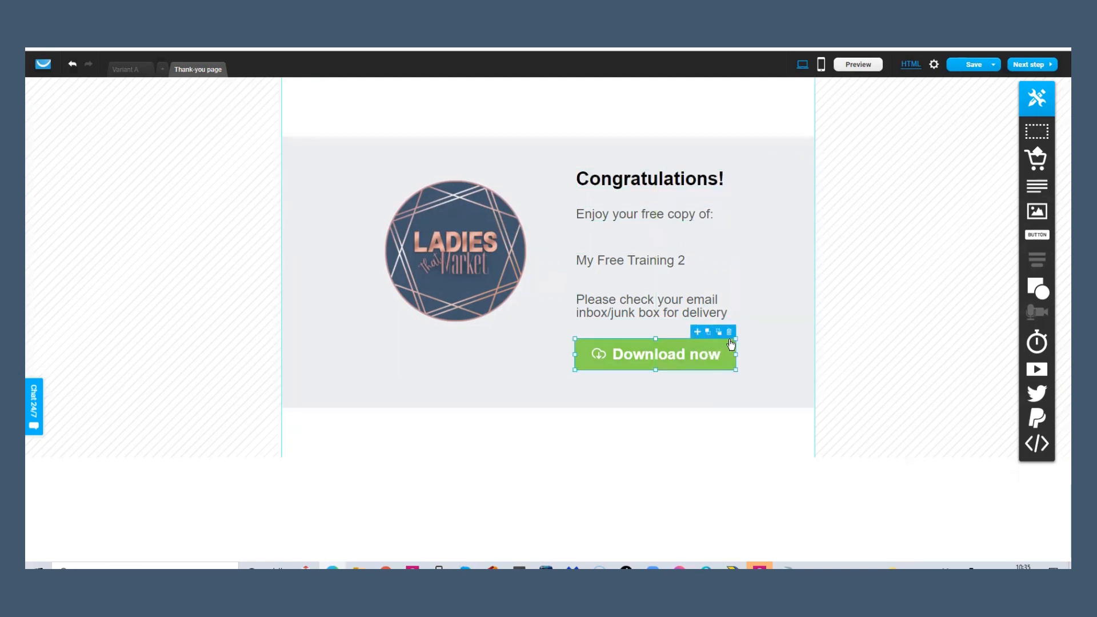
pyautogui.click(729, 332)
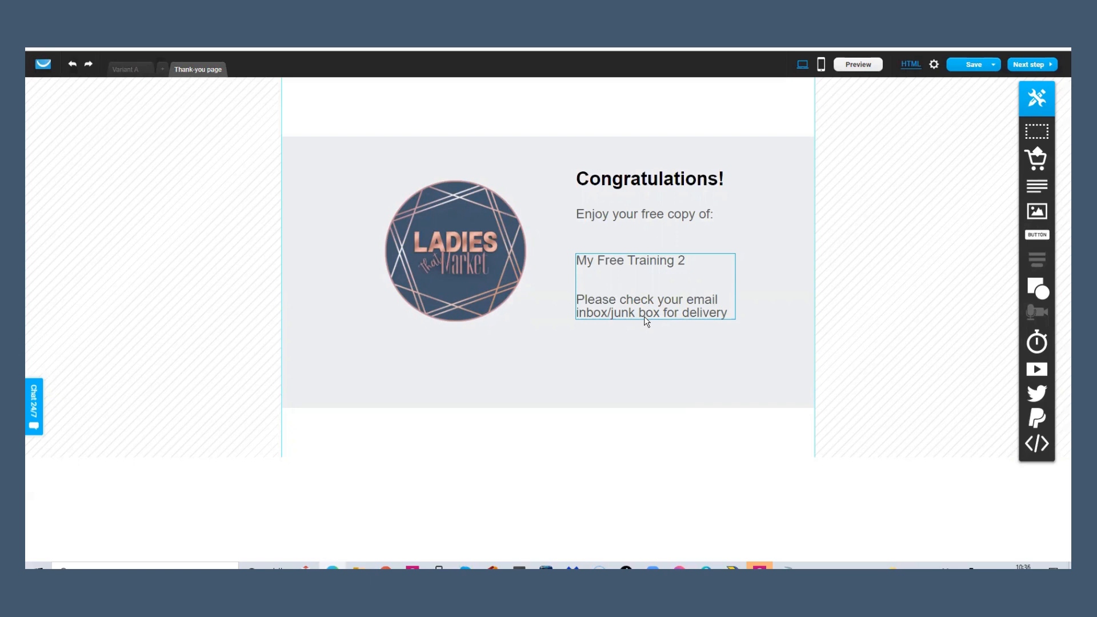
pyautogui.click(961, 64)
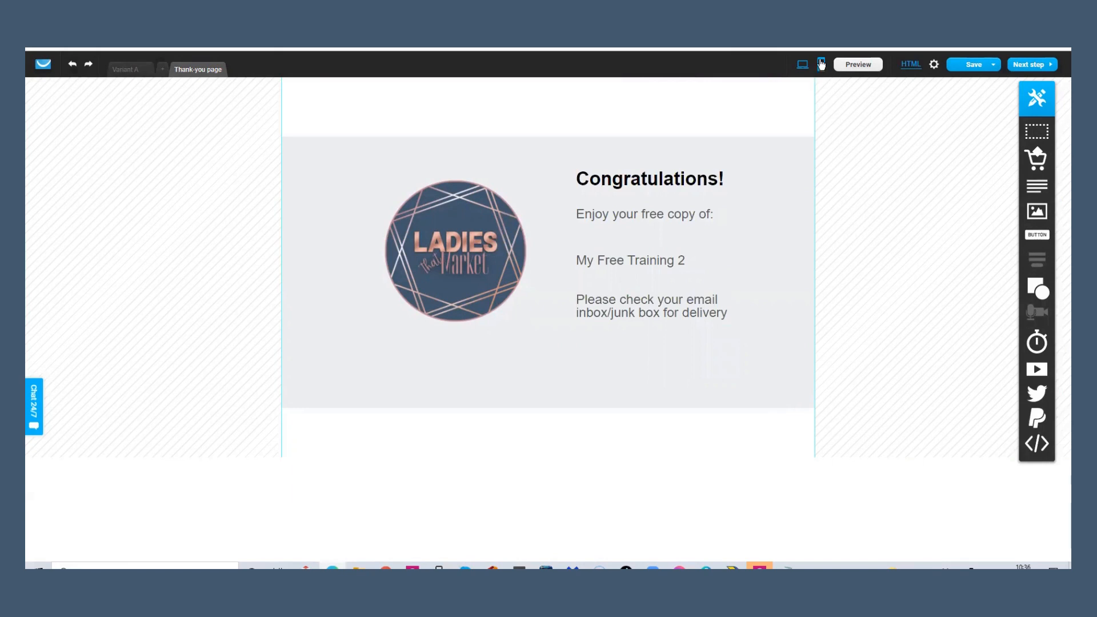
# Step: Create the mobile version of the thank-you page and remove one blank line above the email-delivery note
pyautogui.click(821, 64)
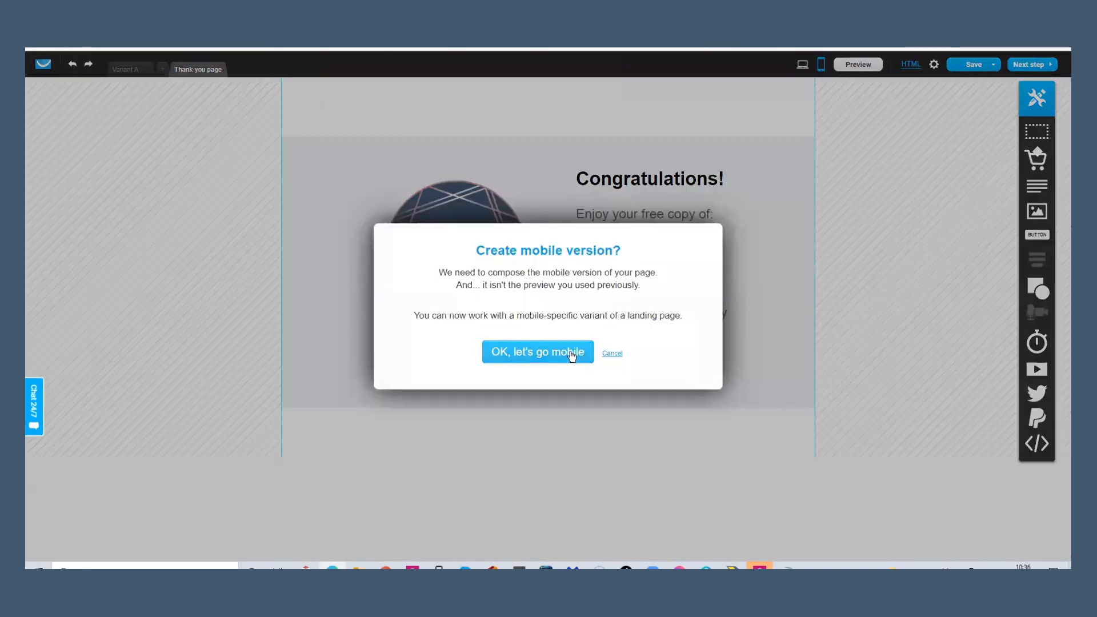
pyautogui.click(570, 351)
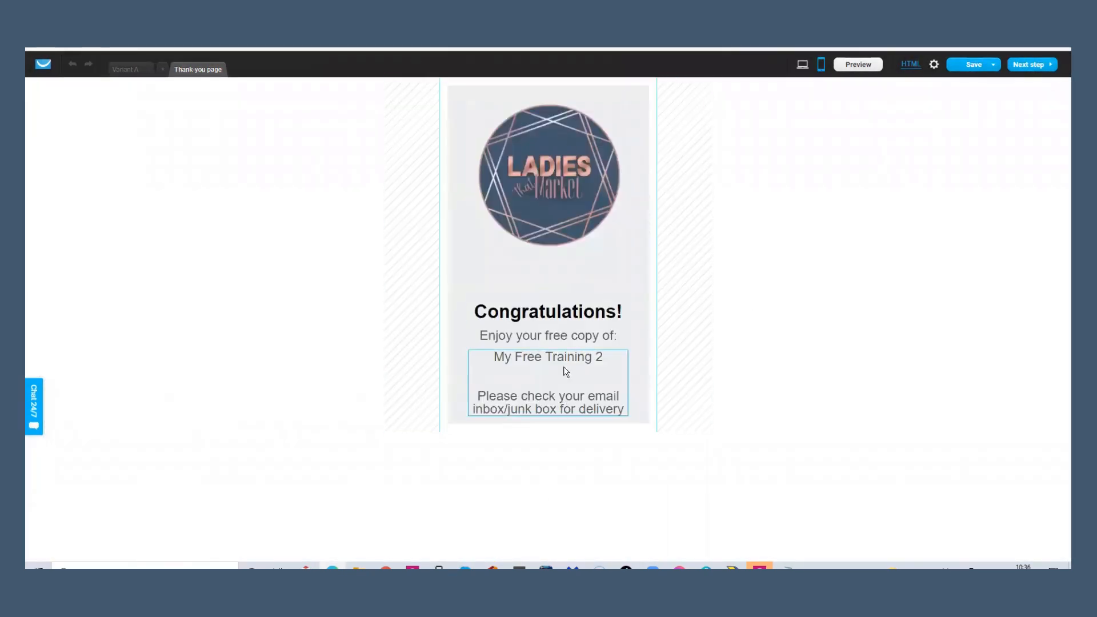
pyautogui.click(569, 391)
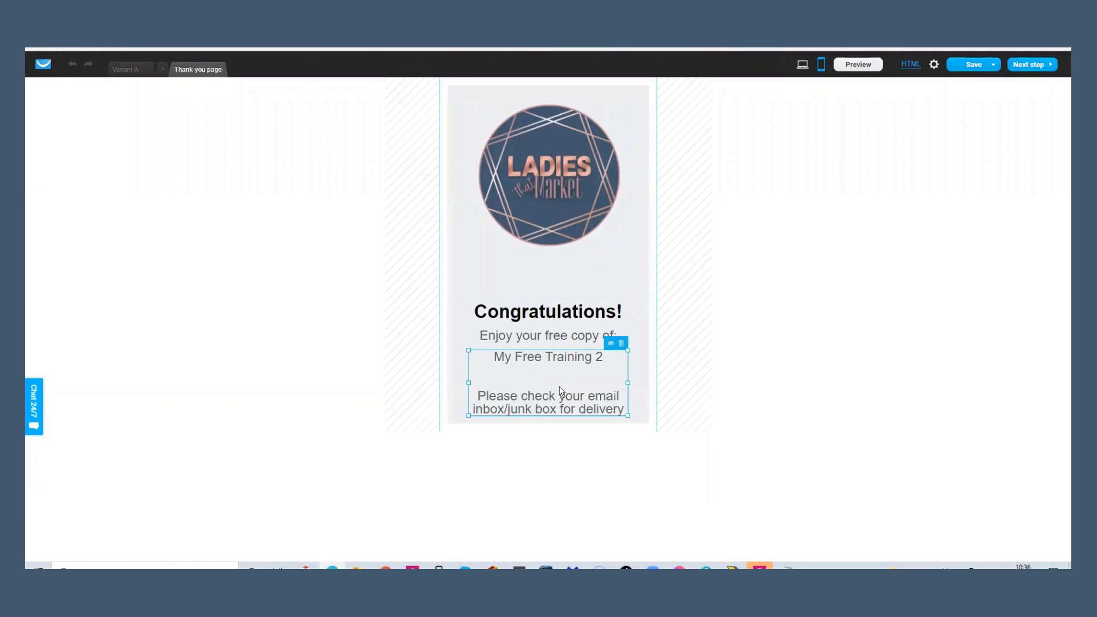
pyautogui.doubleClick(480, 394)
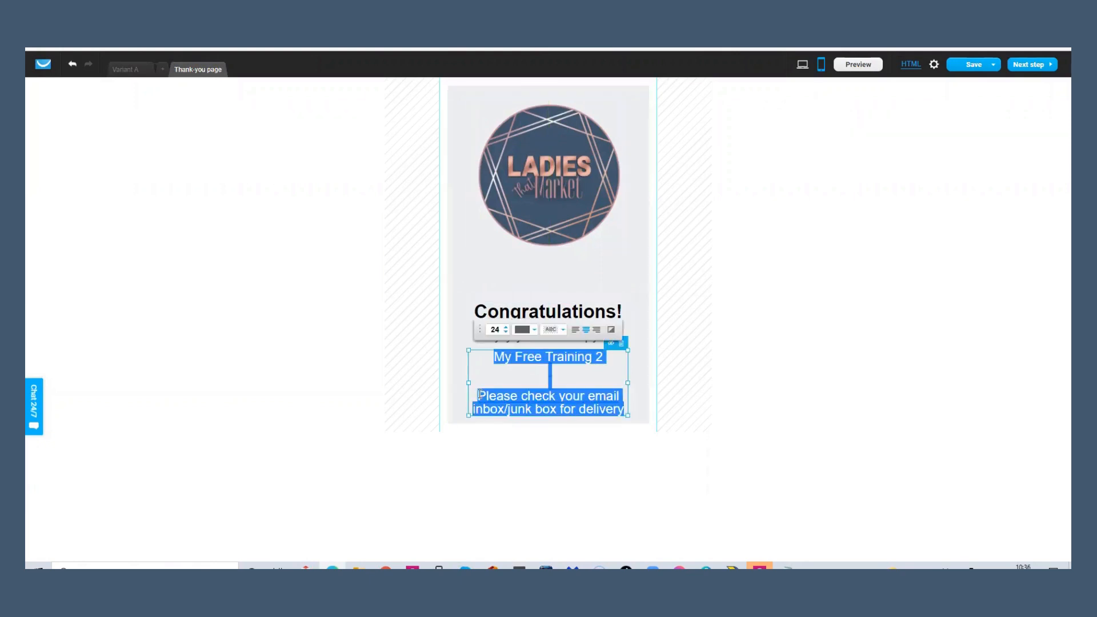
pyautogui.click(479, 395)
pyautogui.press('BackSpace')
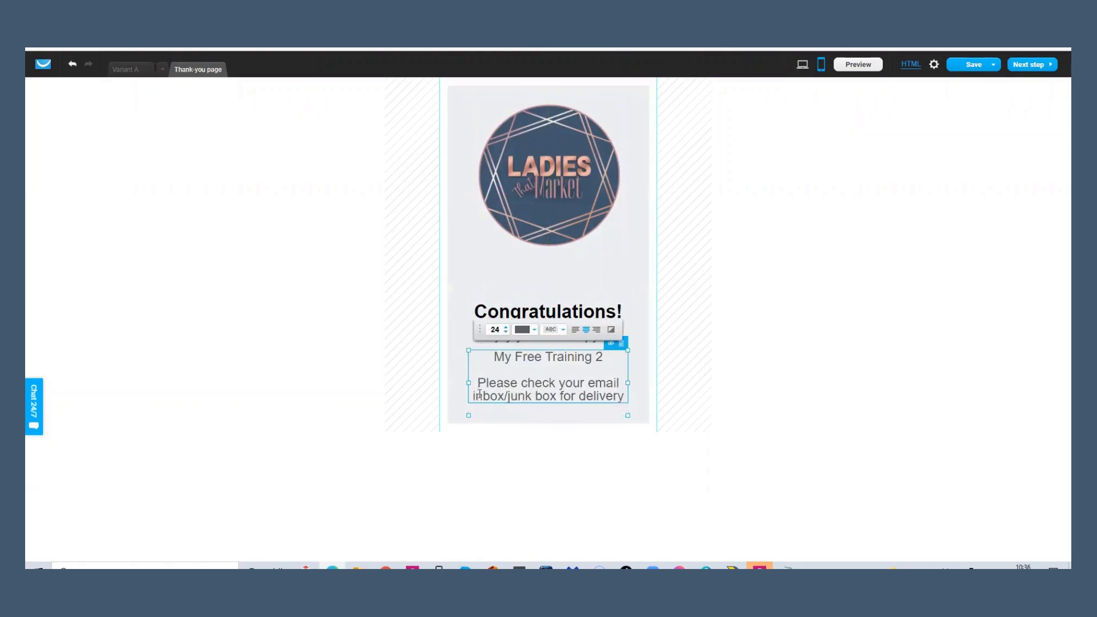
# Step: Save the thank-you page in its desktop version and continue to the landing page settings
pyautogui.click(975, 65)
pyautogui.click(803, 66)
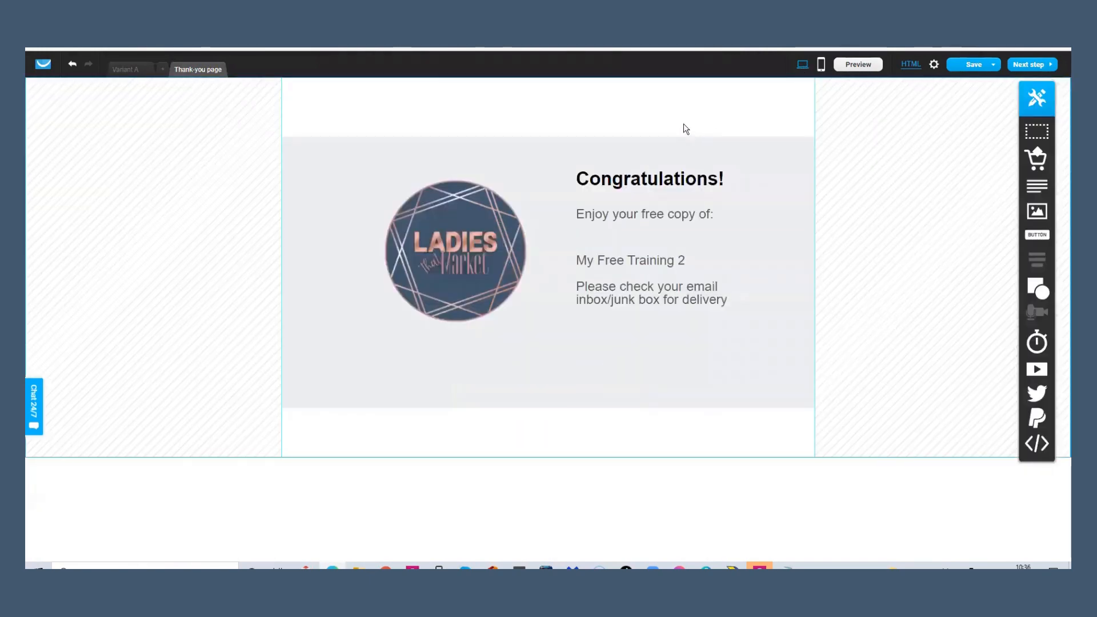
pyautogui.click(1030, 64)
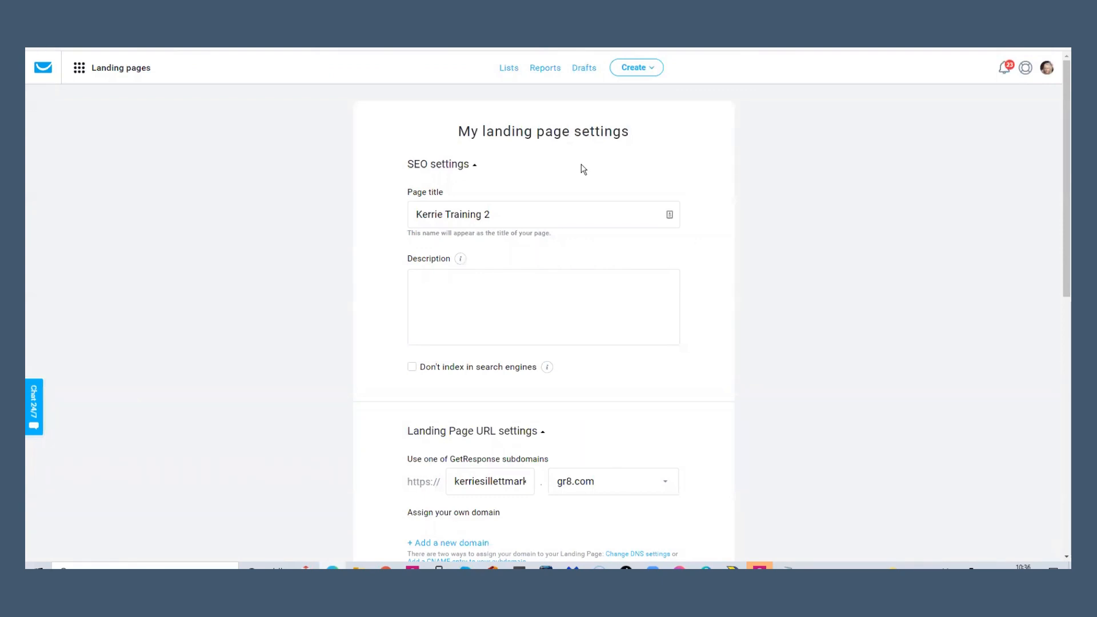
# Step: Assign the new "Training 2" contact list in the subscription settings and turn off Confirmed opt-in
pyautogui.moveTo(463, 264)
pyautogui.scroll(-4, 754, 304)
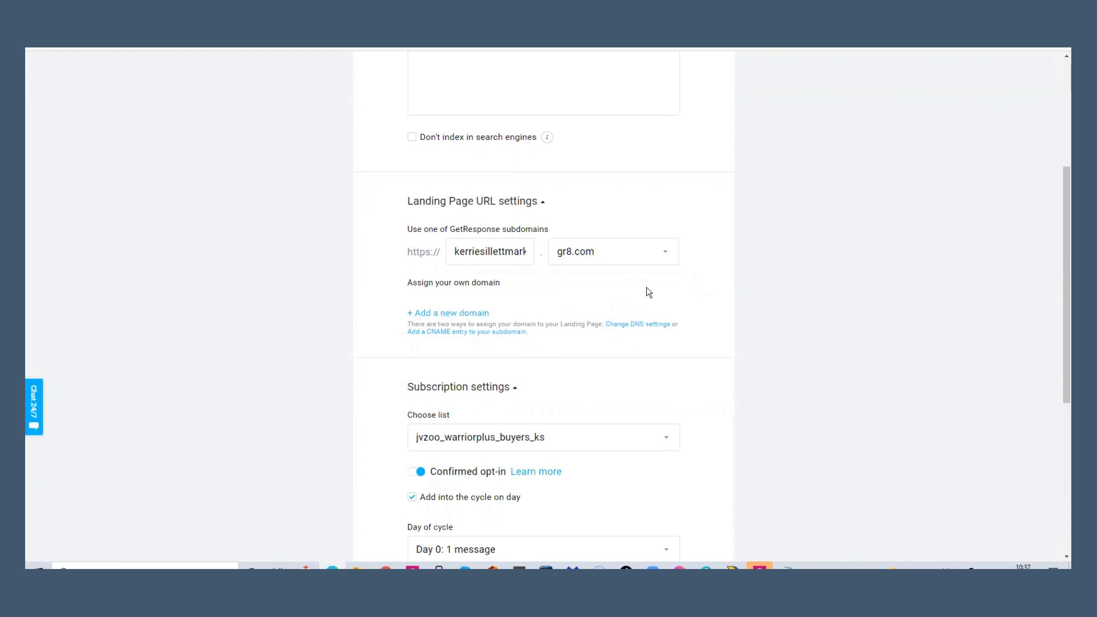
pyautogui.scroll(-4, 646, 286)
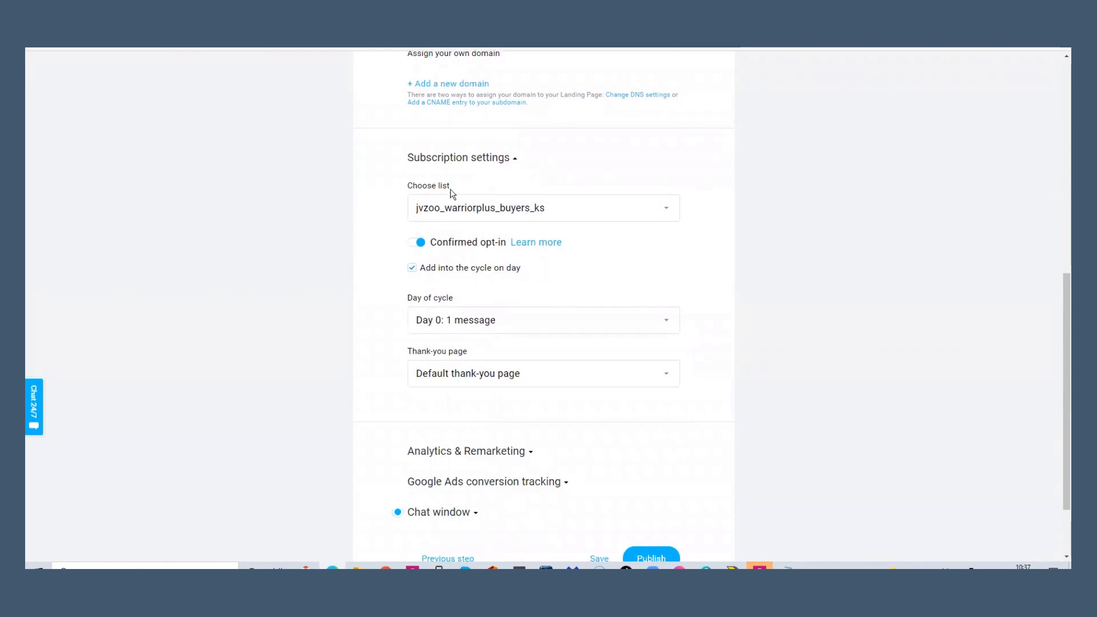
pyautogui.click(675, 212)
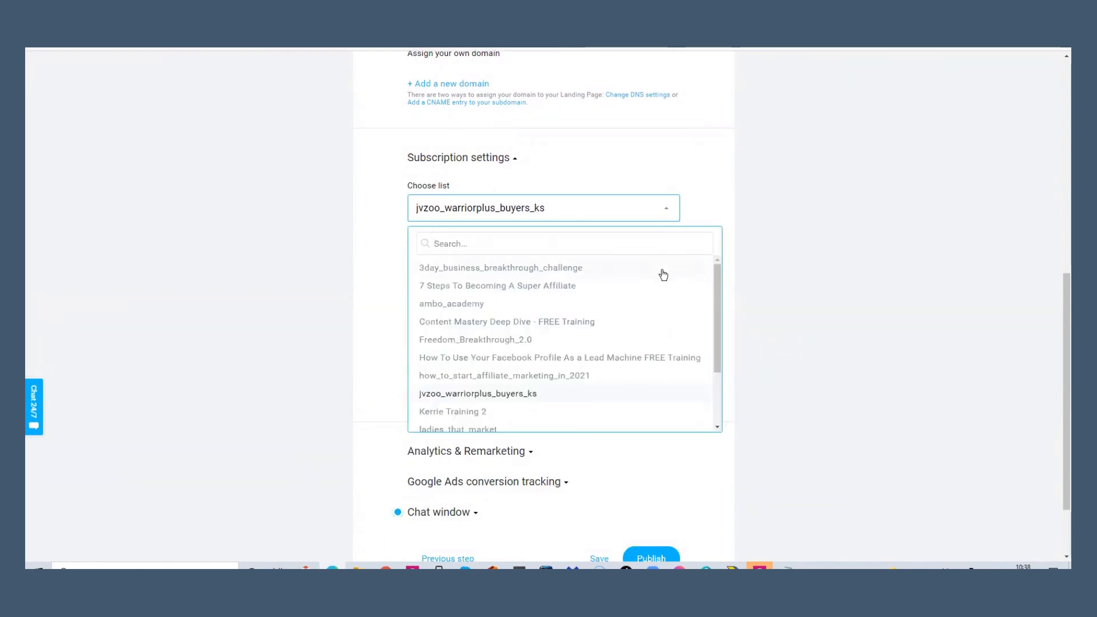
pyautogui.scroll(-1, 662, 275)
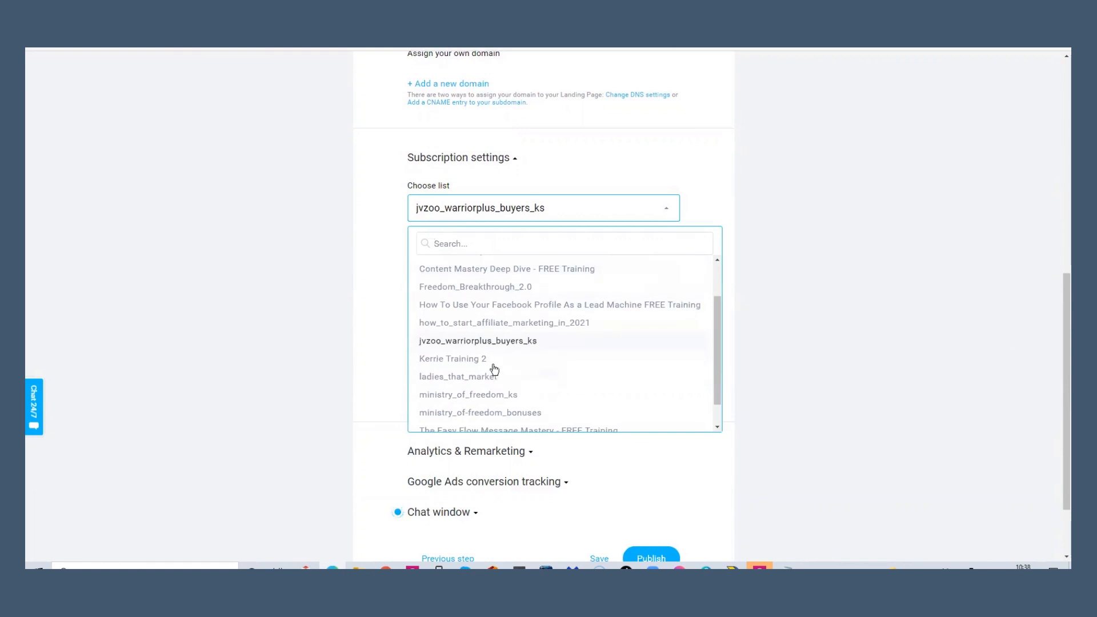
pyautogui.click(454, 360)
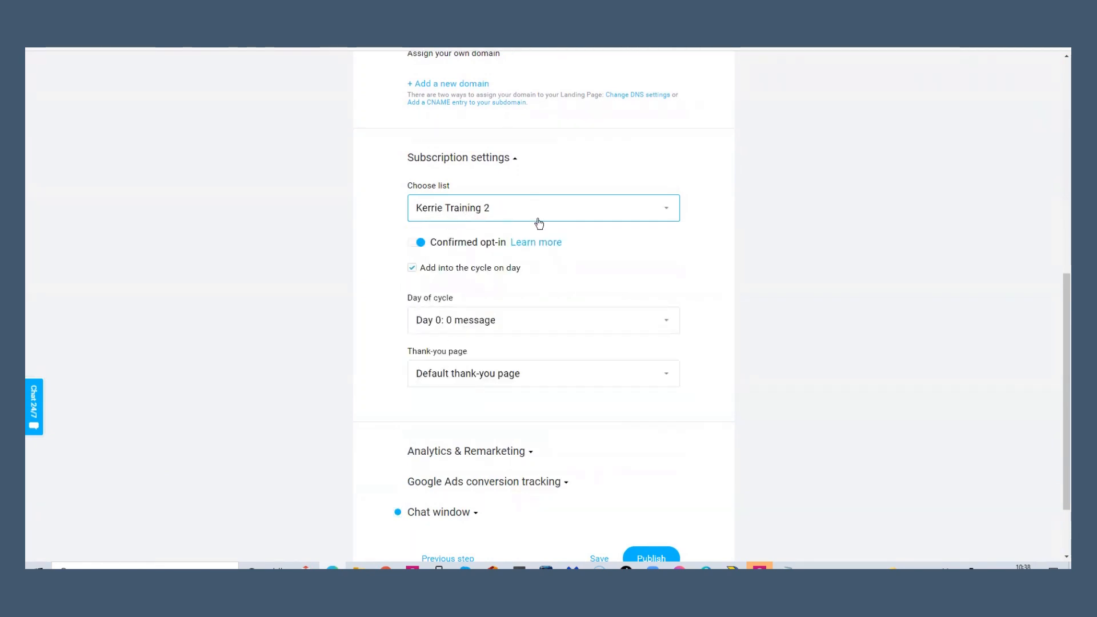
pyautogui.click(417, 244)
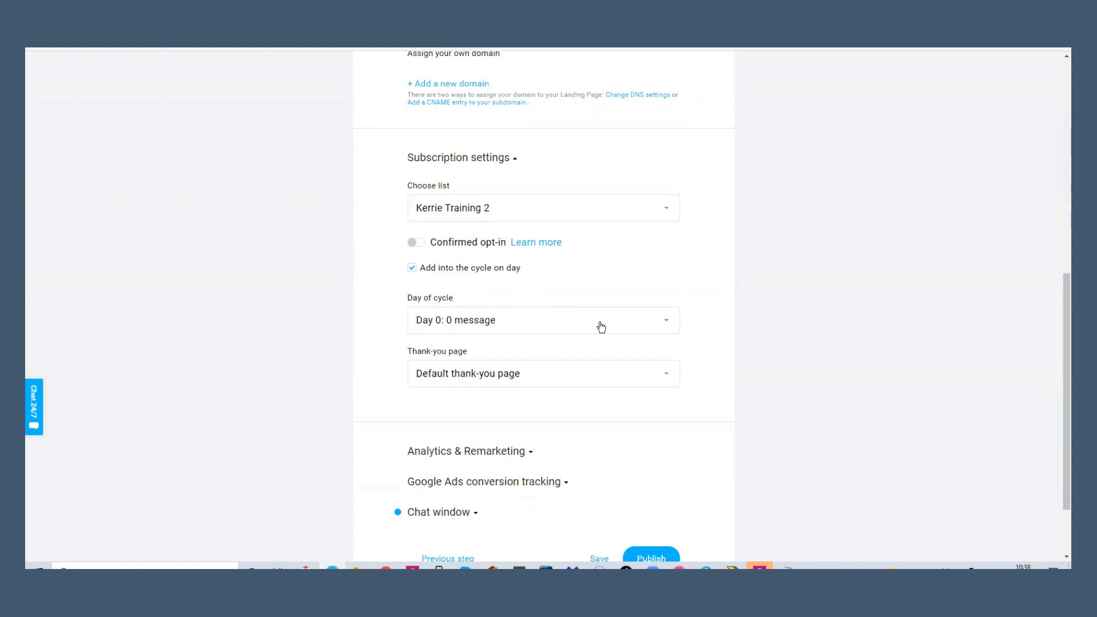
pyautogui.scroll(-2, 586, 302)
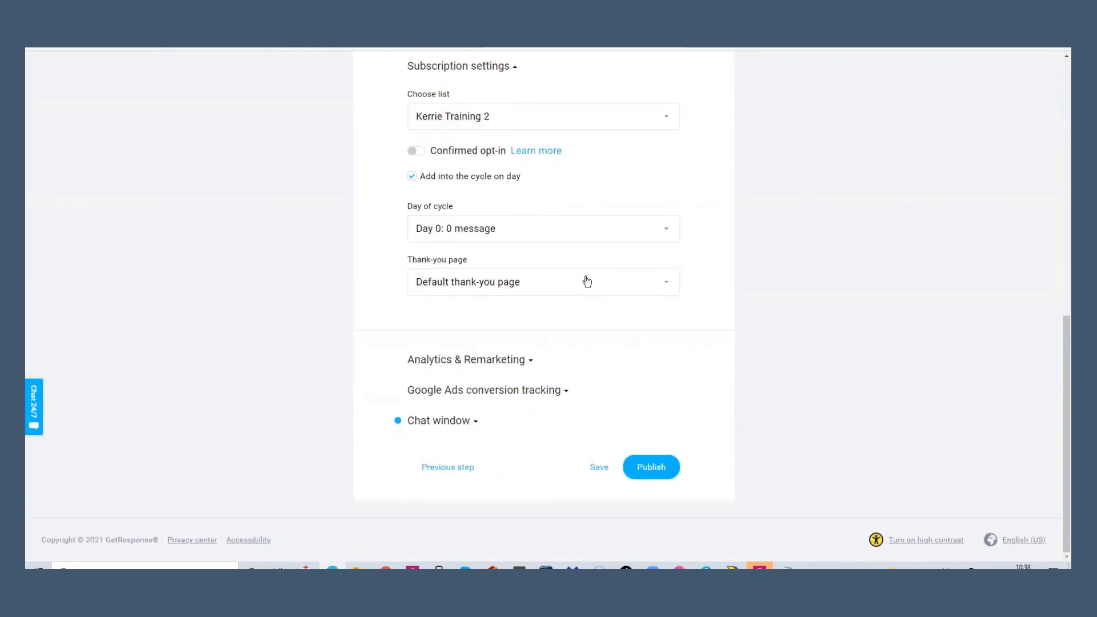
pyautogui.click(658, 291)
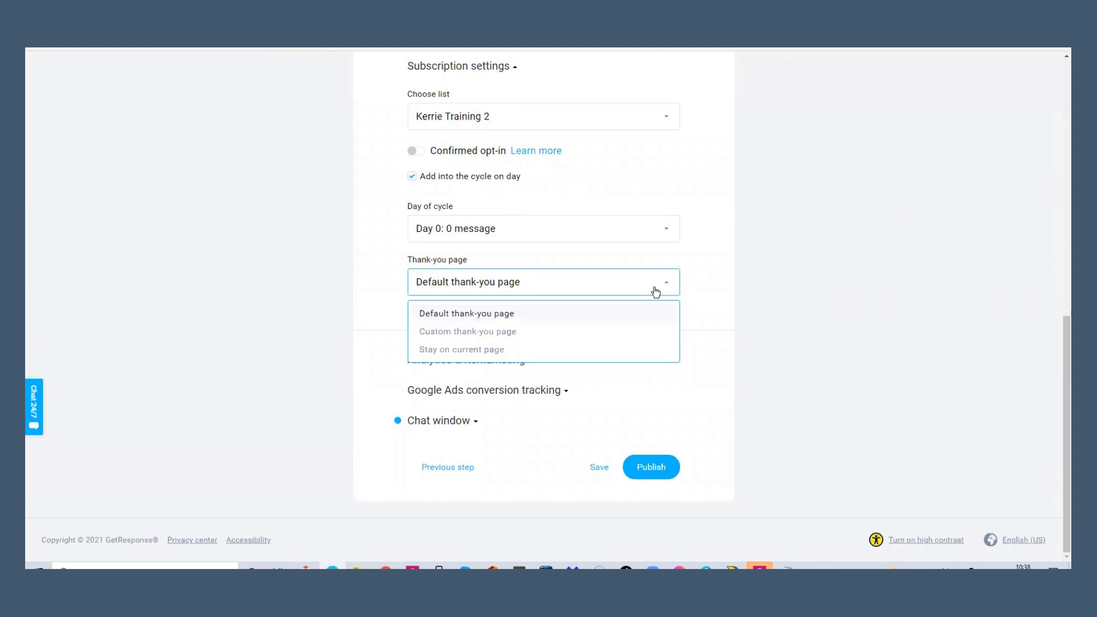
pyautogui.click(498, 332)
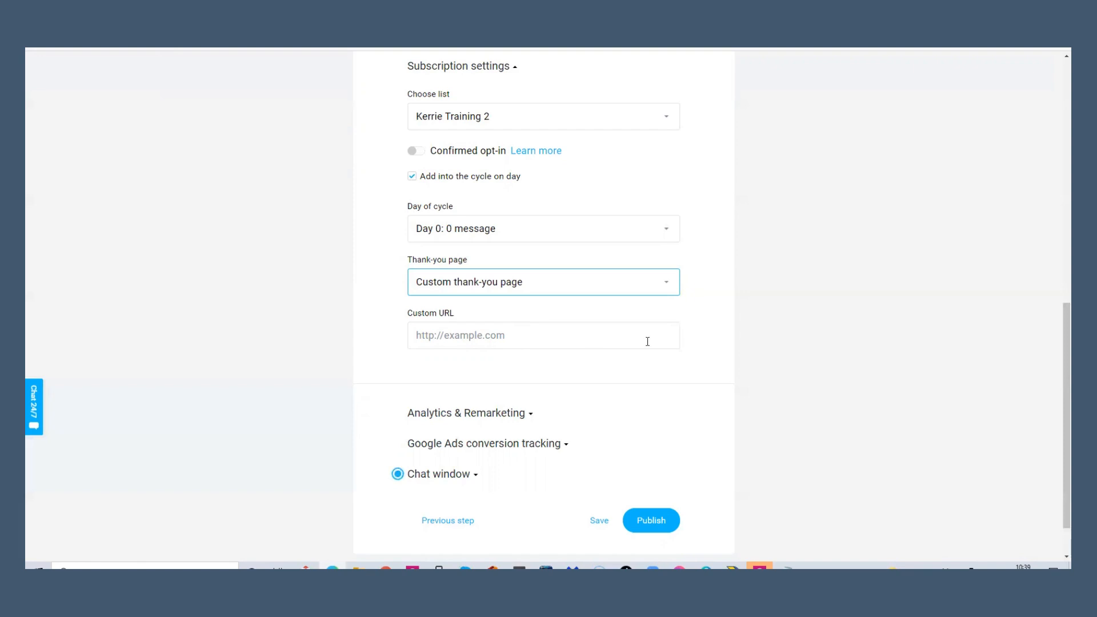
pyautogui.click(655, 287)
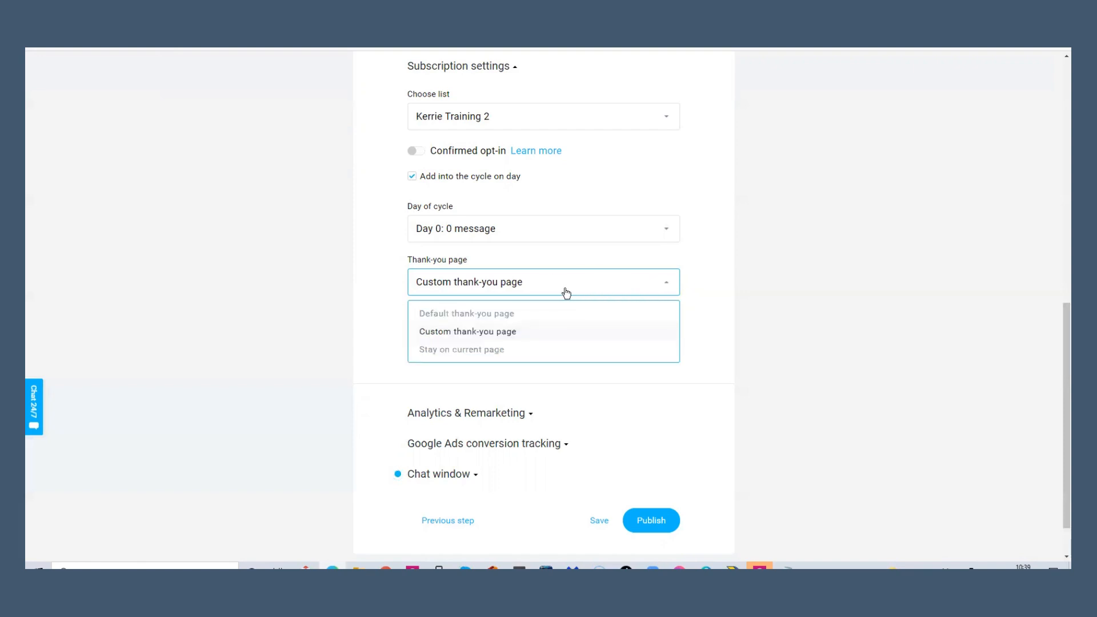
pyautogui.click(486, 314)
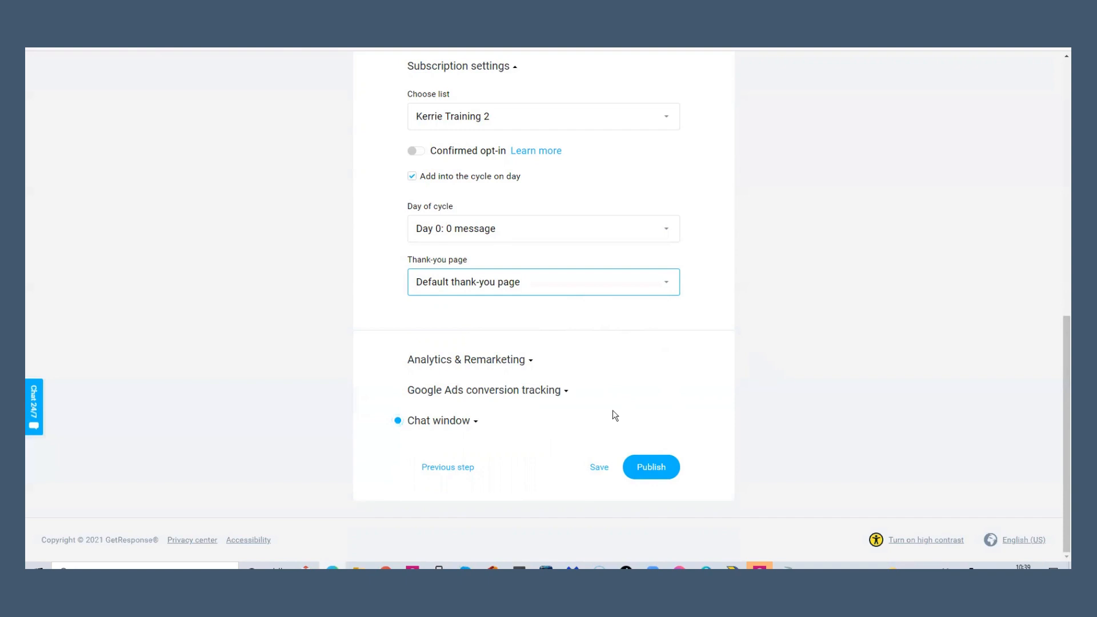
# Step: Publish the landing page with the default thank-you page and copy its public URL
pyautogui.click(648, 470)
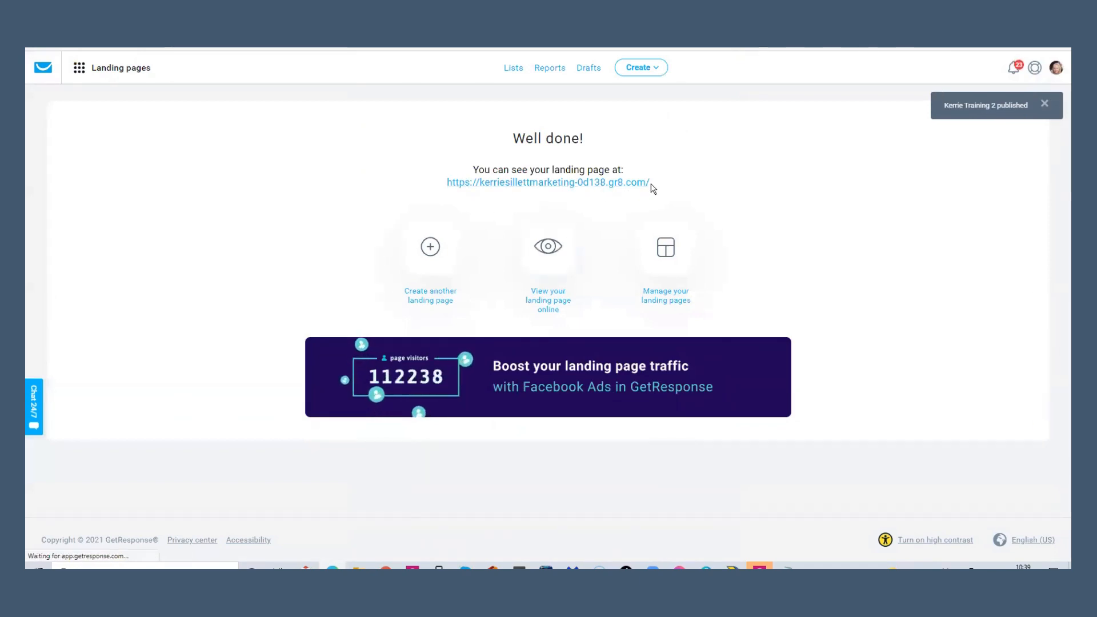
pyautogui.moveTo(650, 183); pyautogui.dragTo(446, 182)
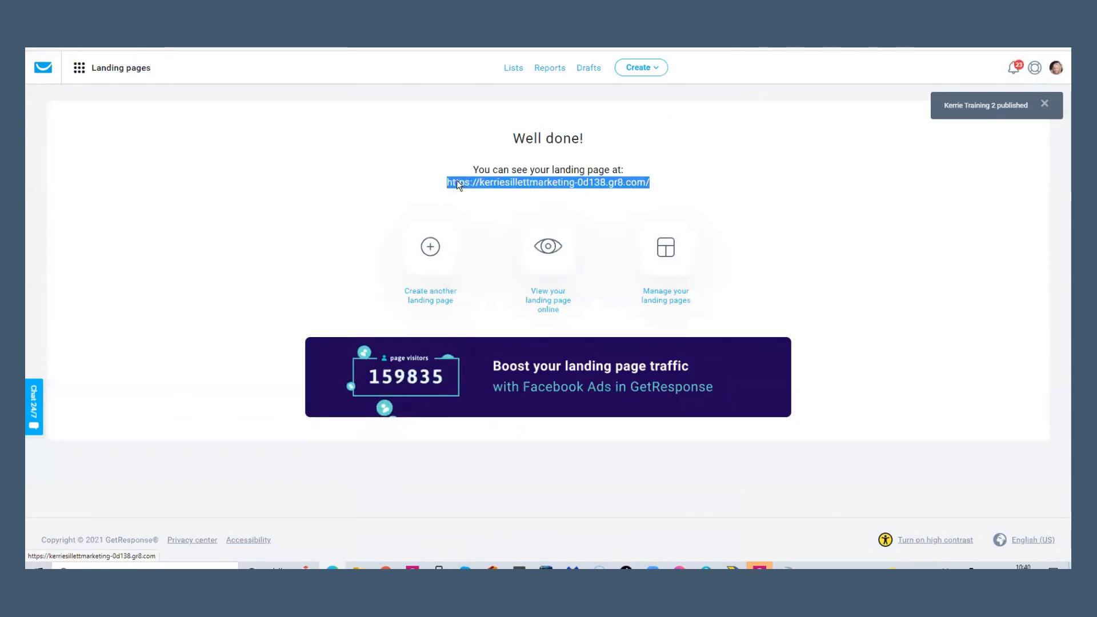
pyautogui.rightClick(457, 184)
pyautogui.click(480, 270)
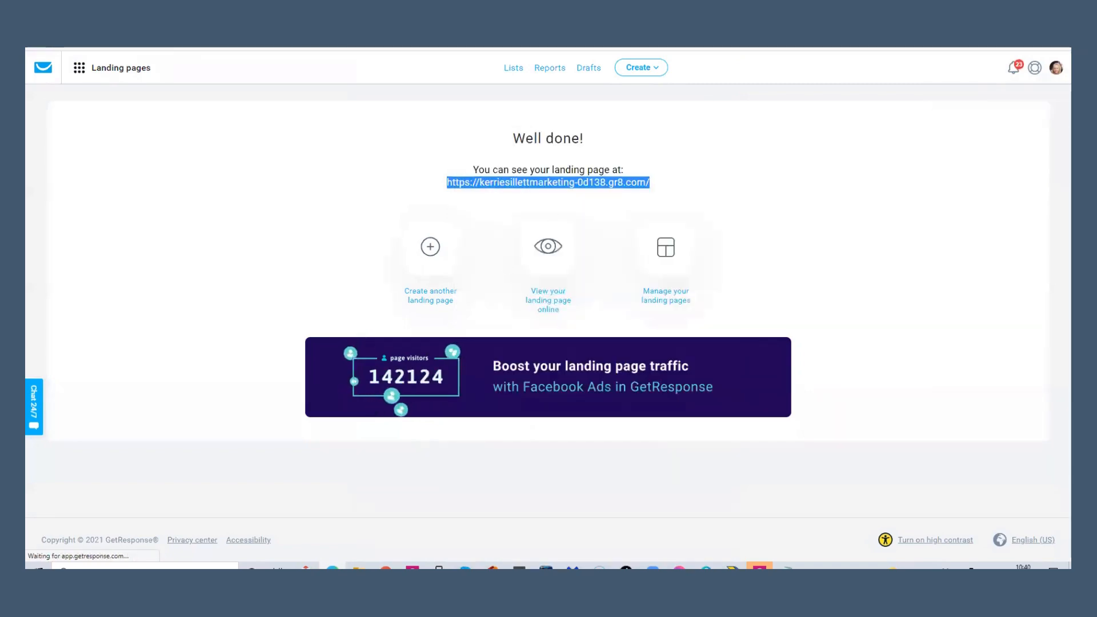
# Step: Open the published landing page in a new browser tab and check its sign-up form
pyautogui.hotkey('ctrl', 't')
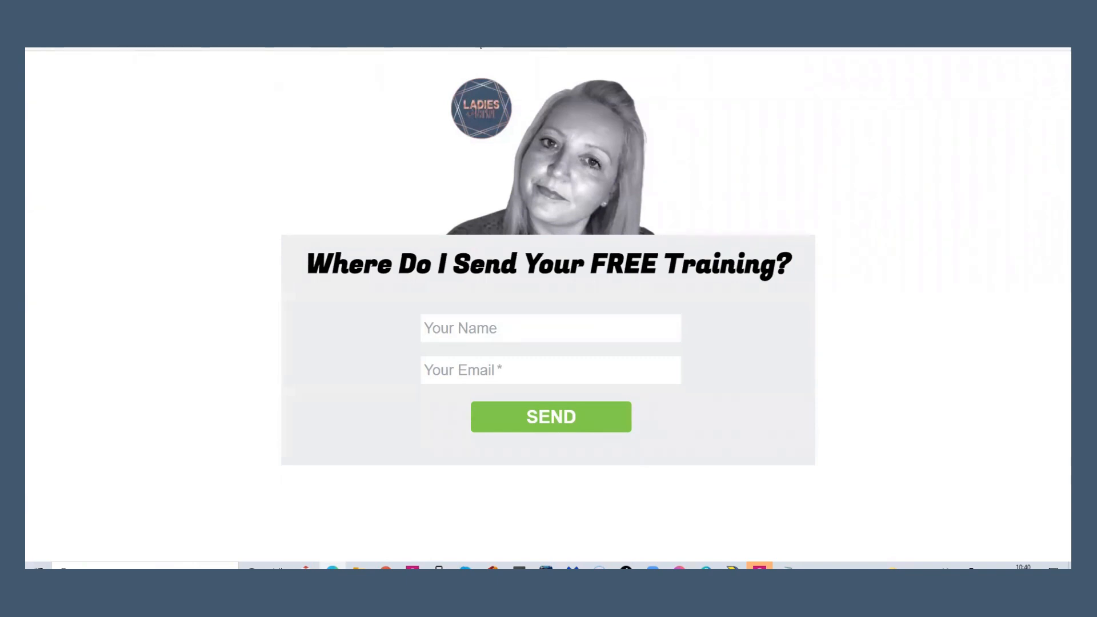
pyautogui.click(538, 327)
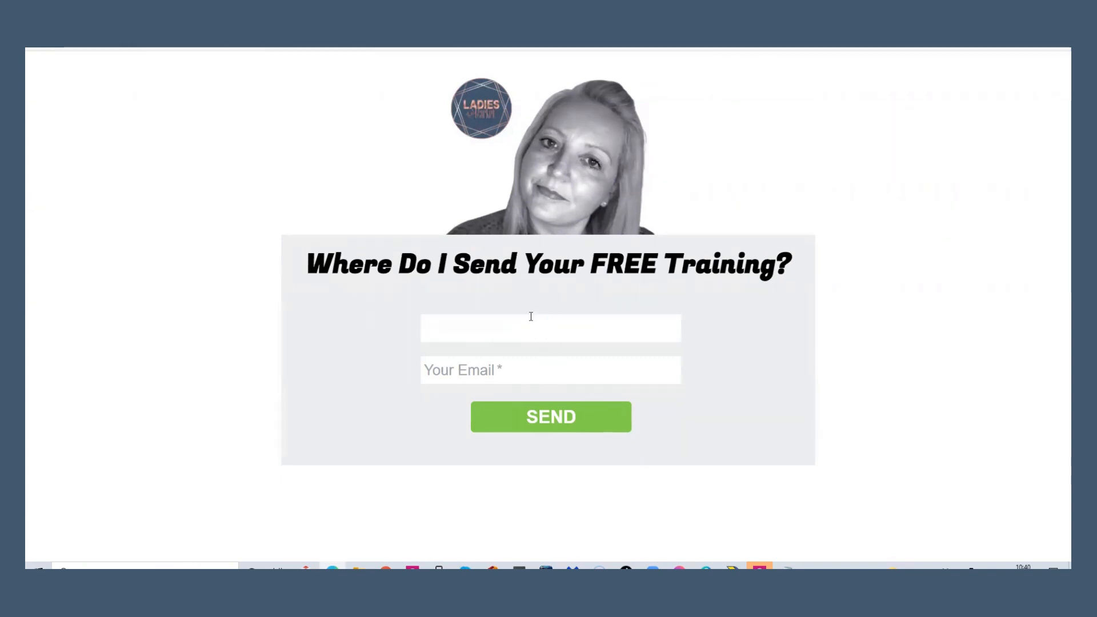
pyautogui.click(530, 294)
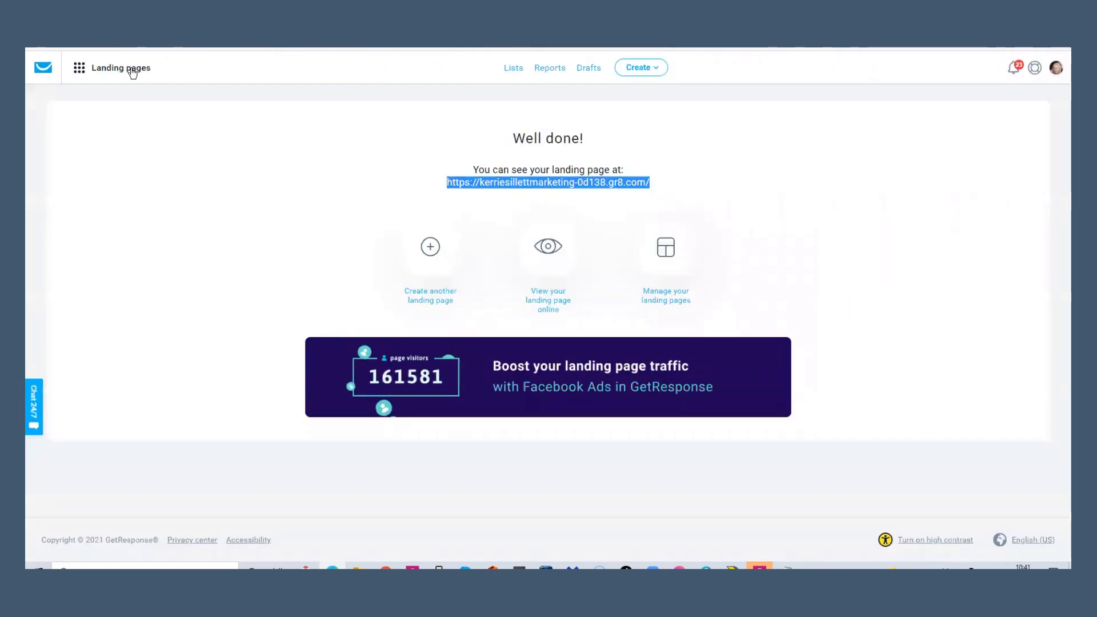
# Step: Open the autoresponders overview, set its filter to All lists and look through the existing autoresponders
pyautogui.click(132, 73)
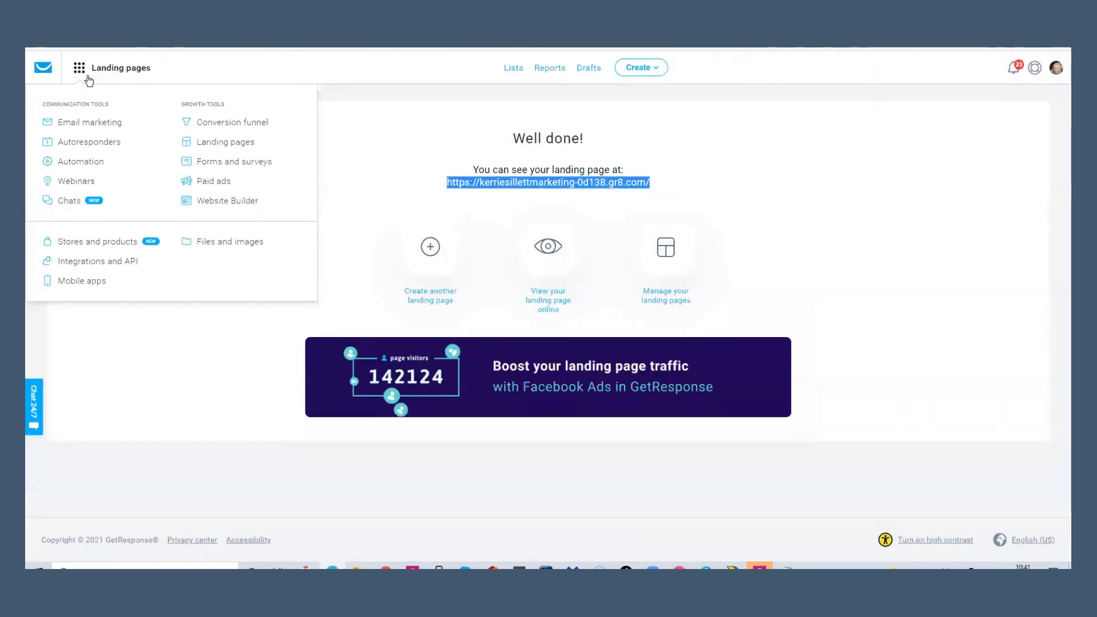
pyautogui.click(97, 143)
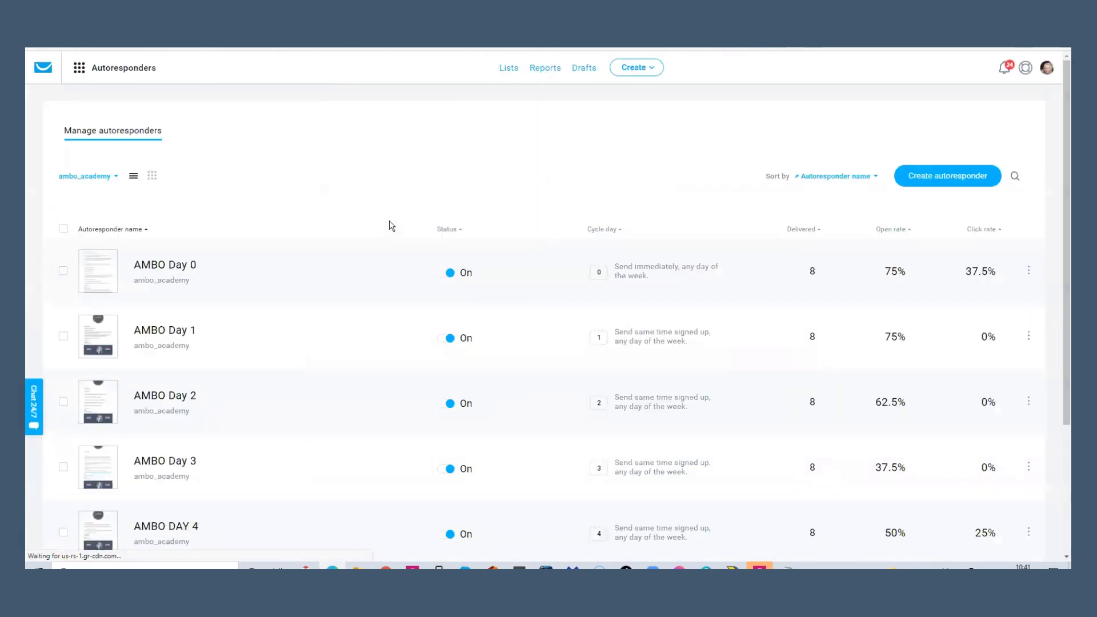
pyautogui.scroll(-2, 127, 184)
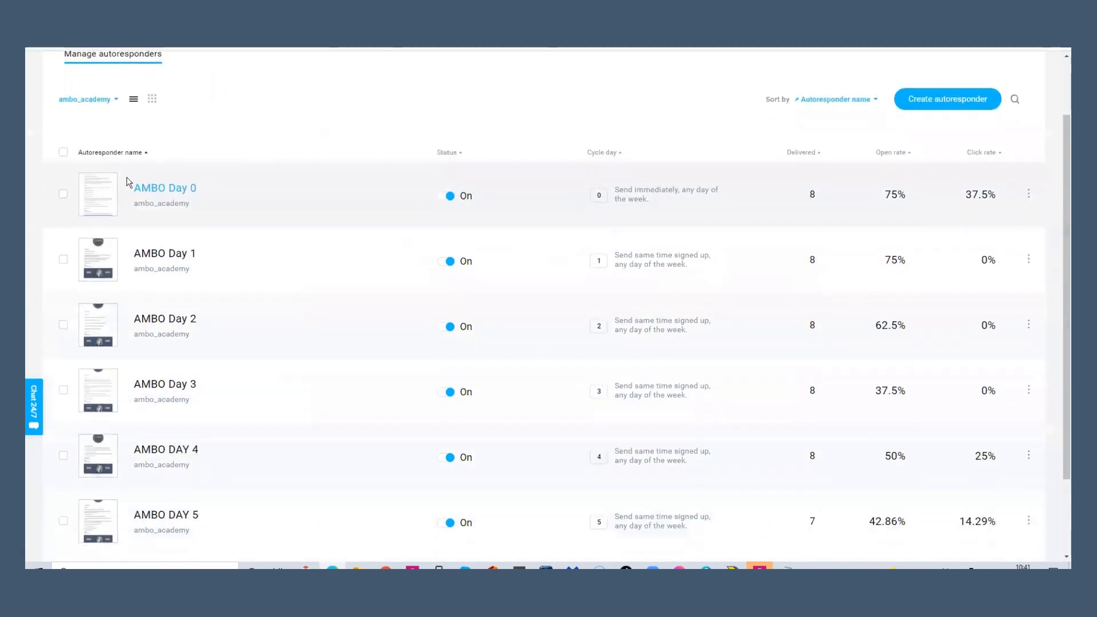
pyautogui.click(117, 101)
pyautogui.click(72, 141)
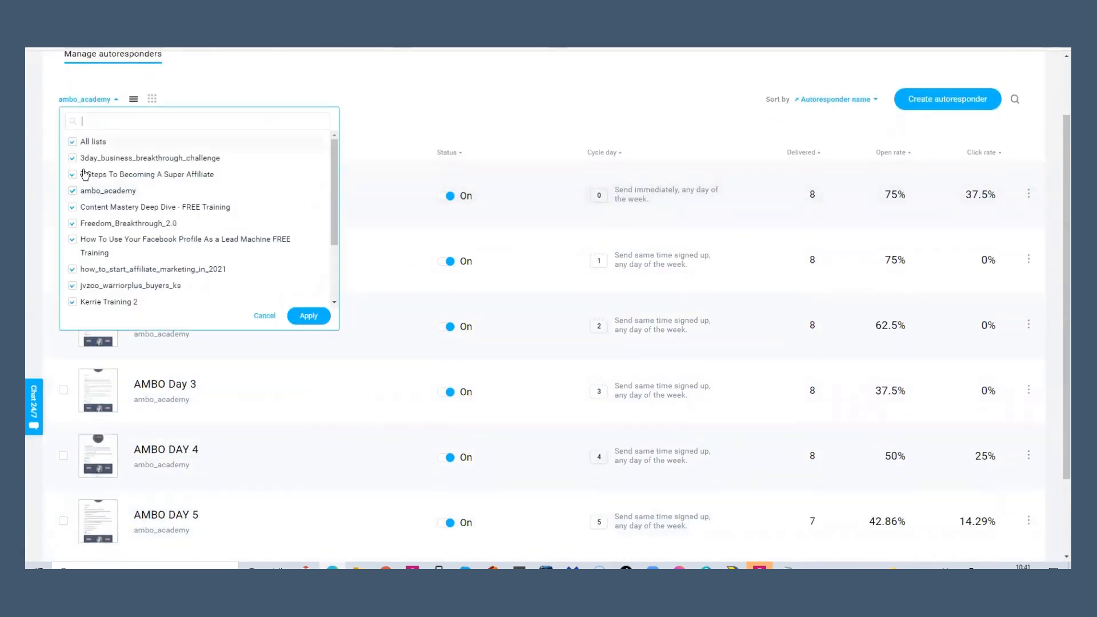
pyautogui.click(309, 316)
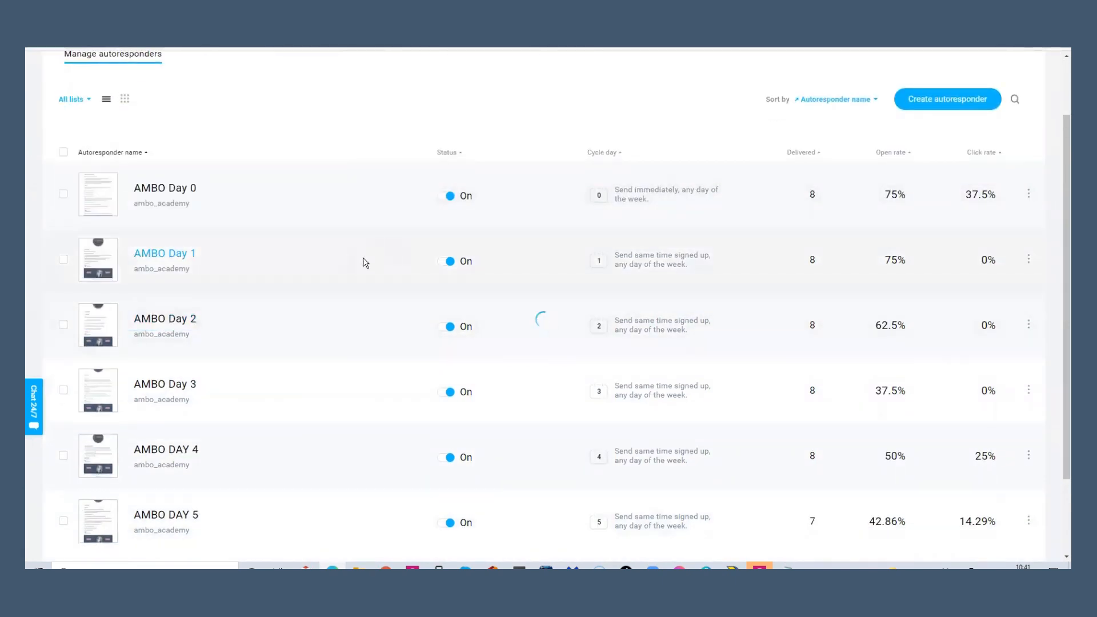
pyautogui.scroll(-10, 636, 255)
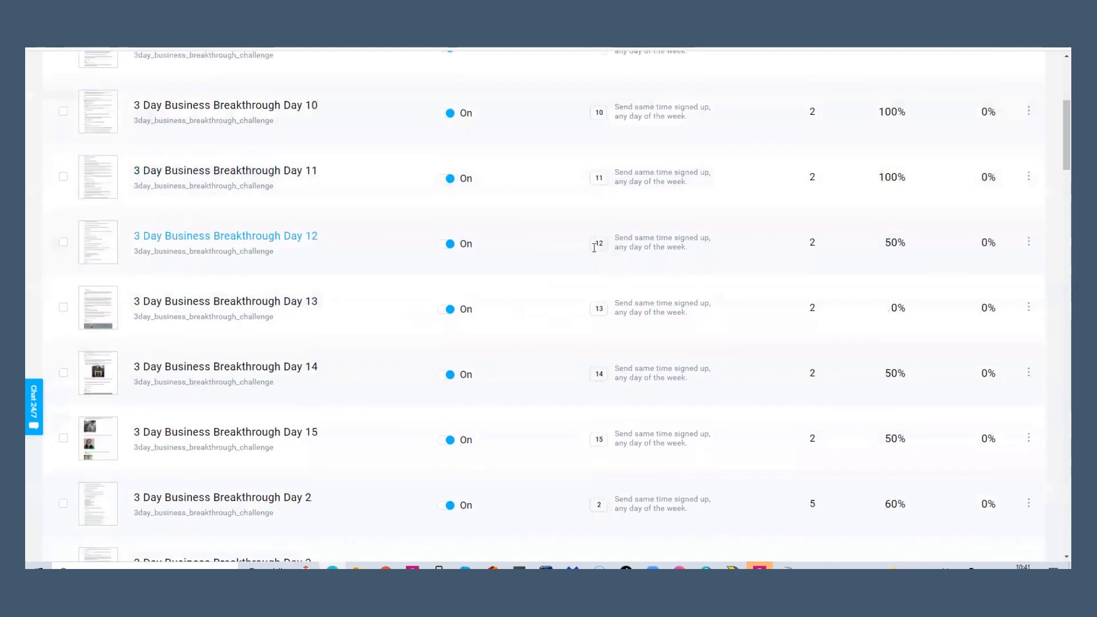
pyautogui.scroll(-20, 635, 255)
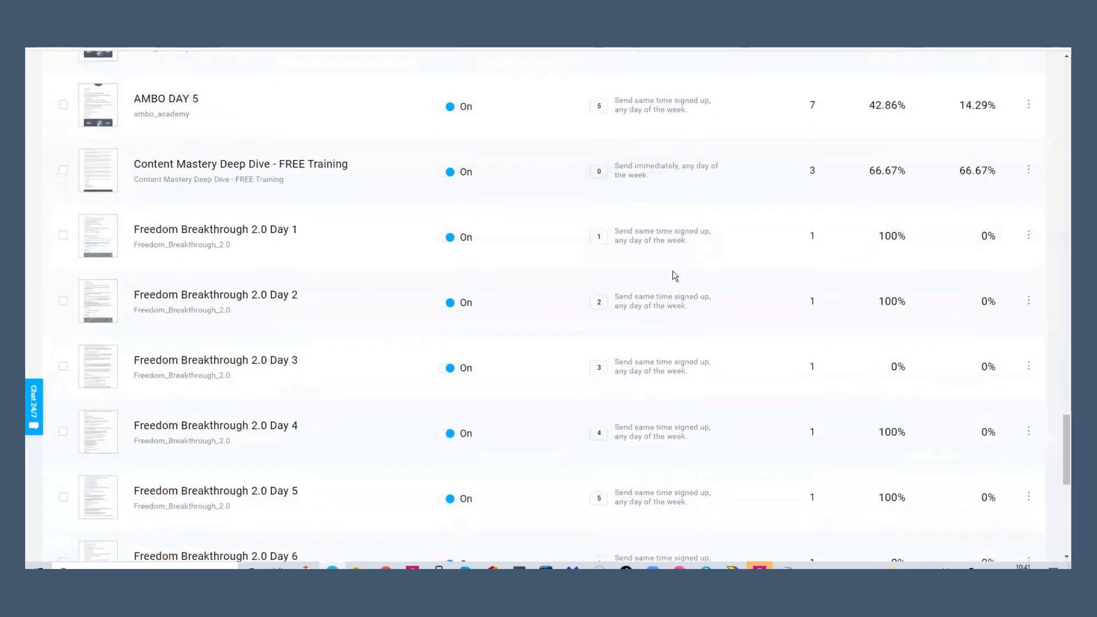
pyautogui.scroll(20, 676, 270)
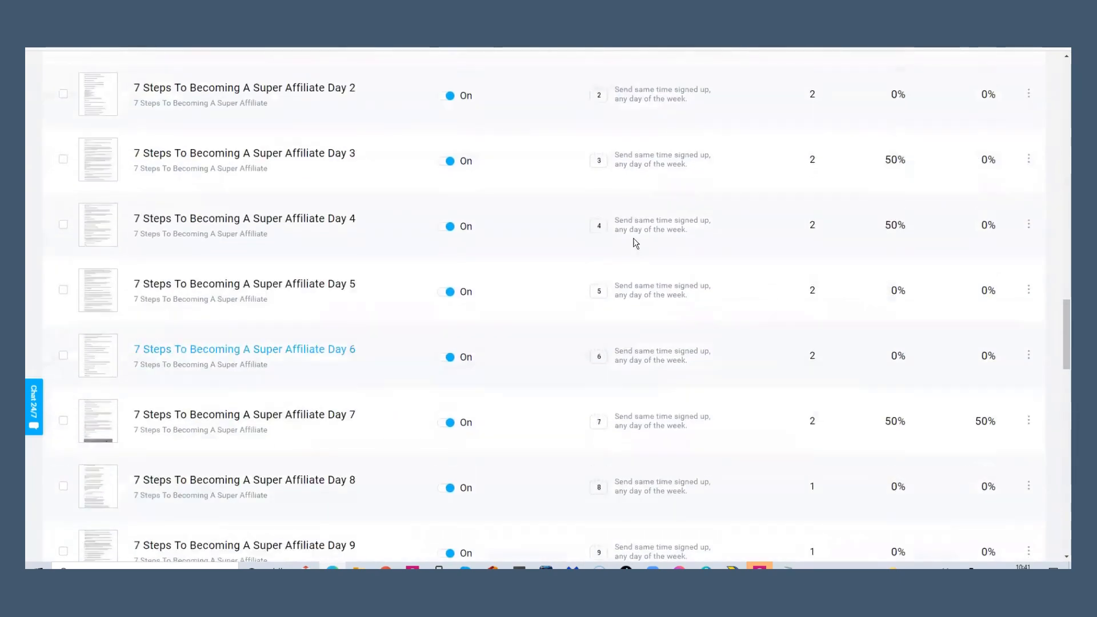
pyautogui.scroll(10, 658, 257)
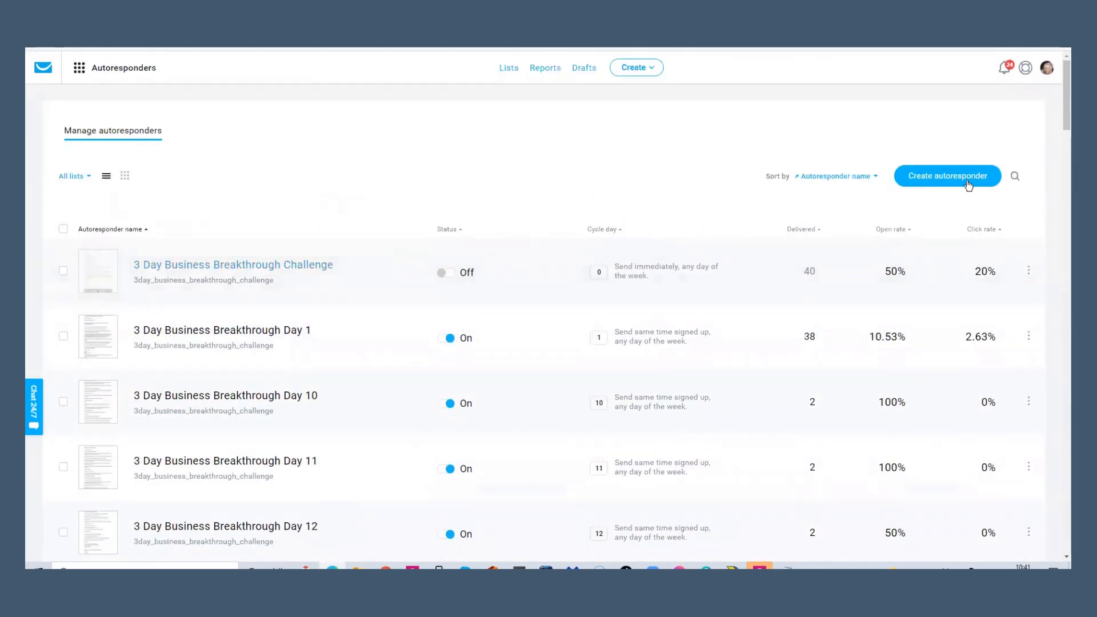
# Step: Create a new autoresponder and name it with the owner's first name followed by "Training 2 Day 0"
pyautogui.click(944, 178)
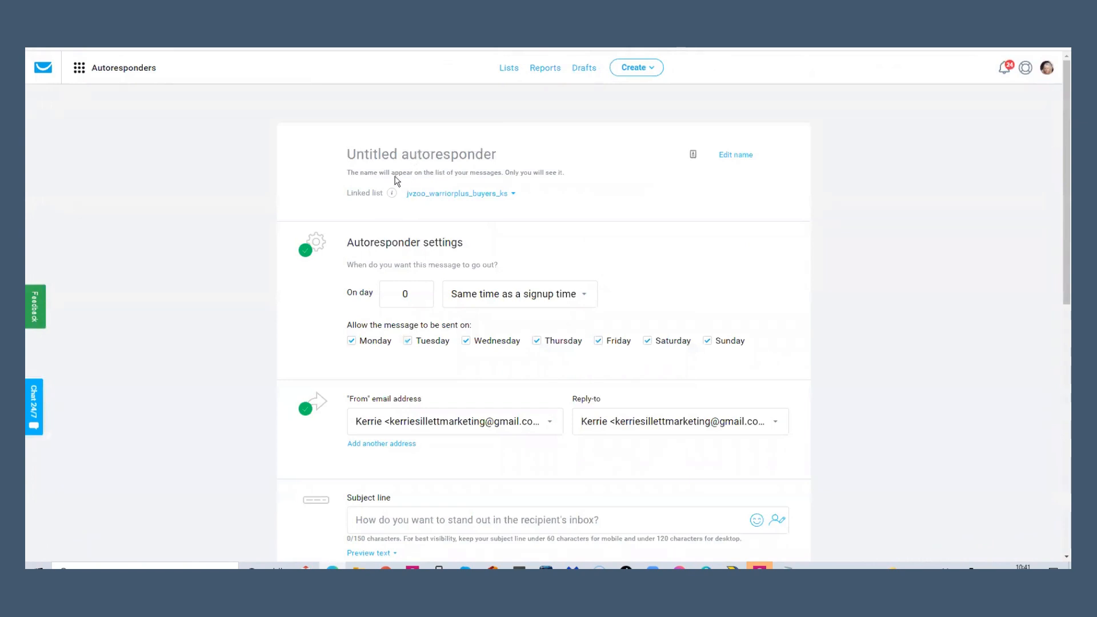
pyautogui.click(365, 160)
pyautogui.write('Kerrie ')
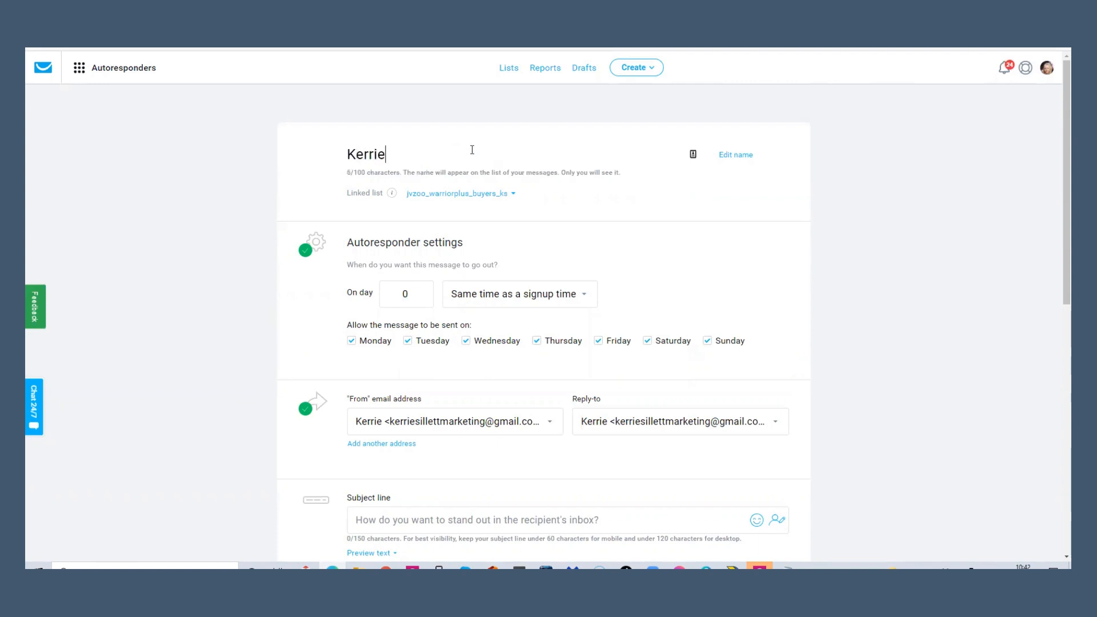
pyautogui.write('Training')
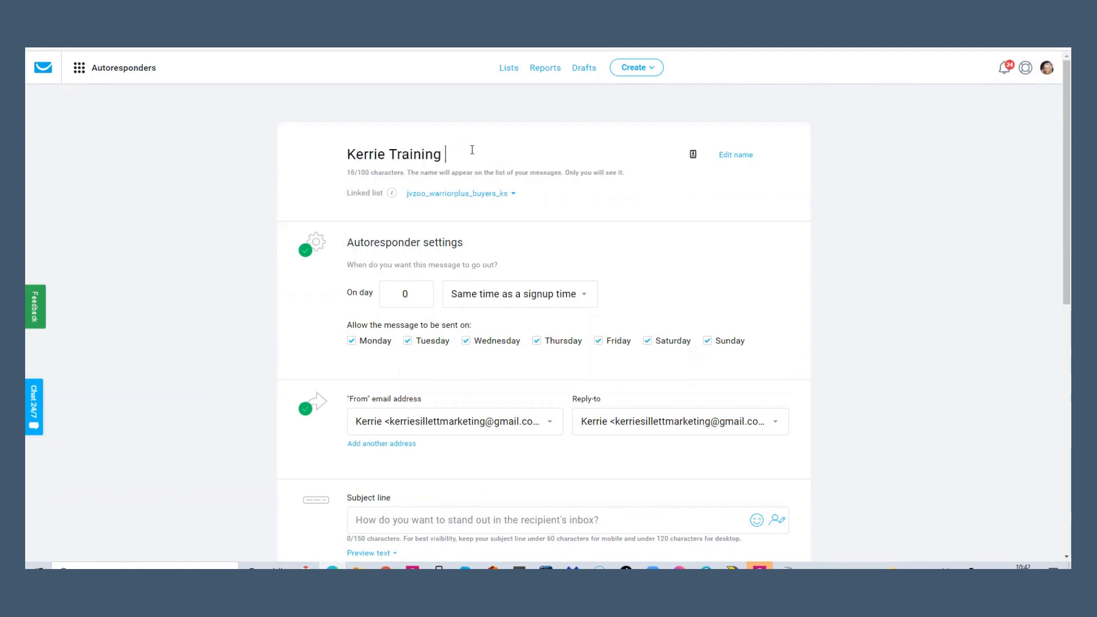
pyautogui.write(' 2 Day 1')
pyautogui.press('BackSpace')
pyautogui.write('0')
# Step: Set both the "From" and Reply-to addresses of the autoresponder to the ladiesthatmarket.com sender
pyautogui.scroll(-1, 653, 205)
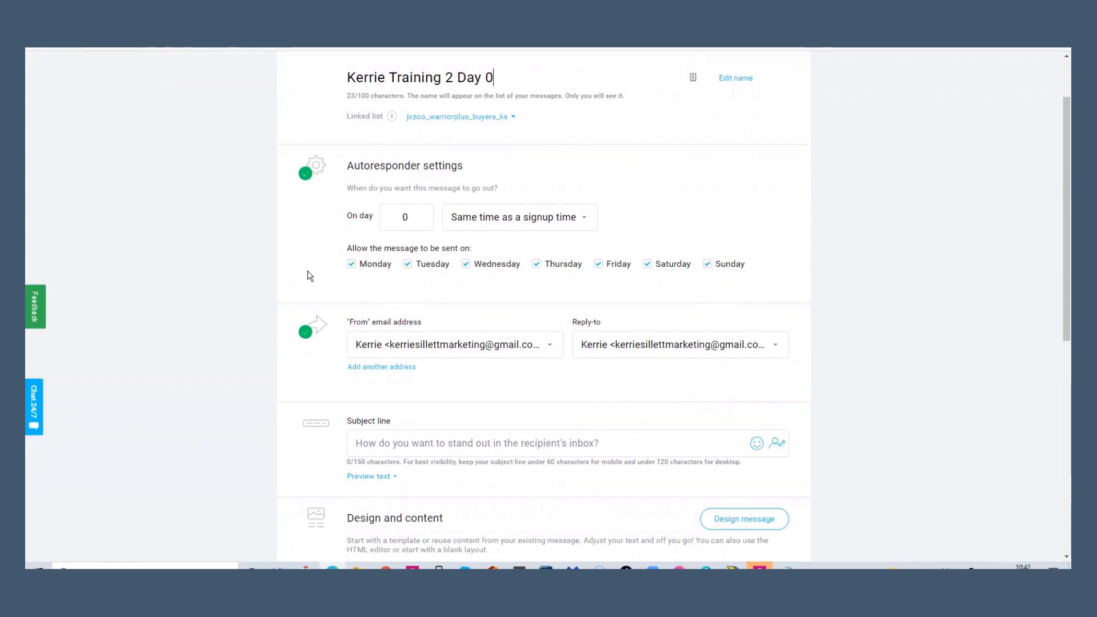
pyautogui.scroll(-3, 719, 282)
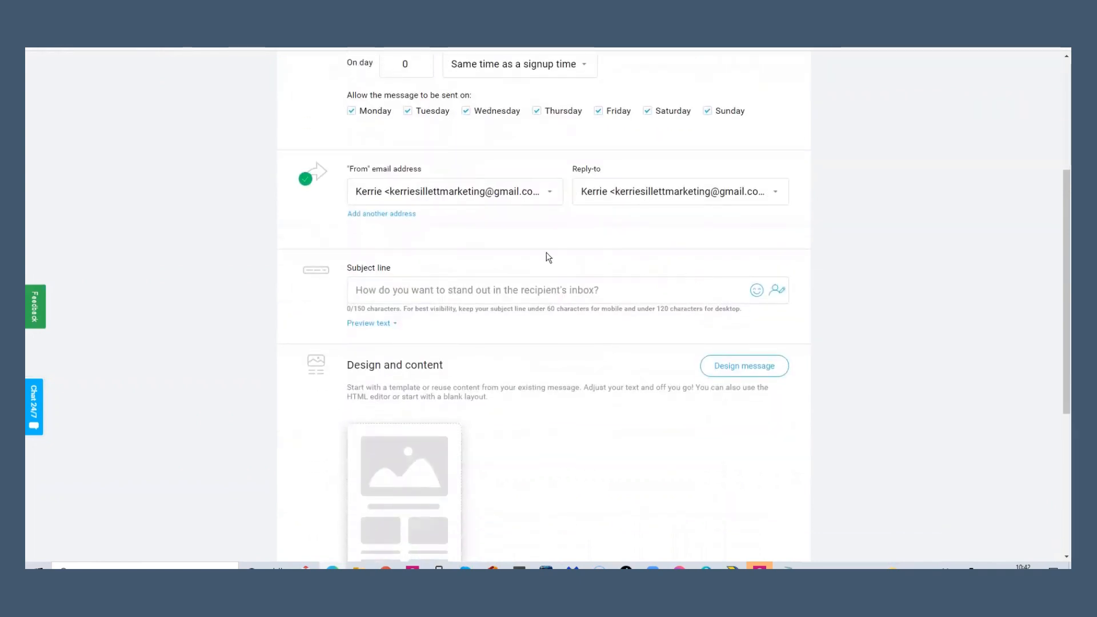
pyautogui.click(550, 199)
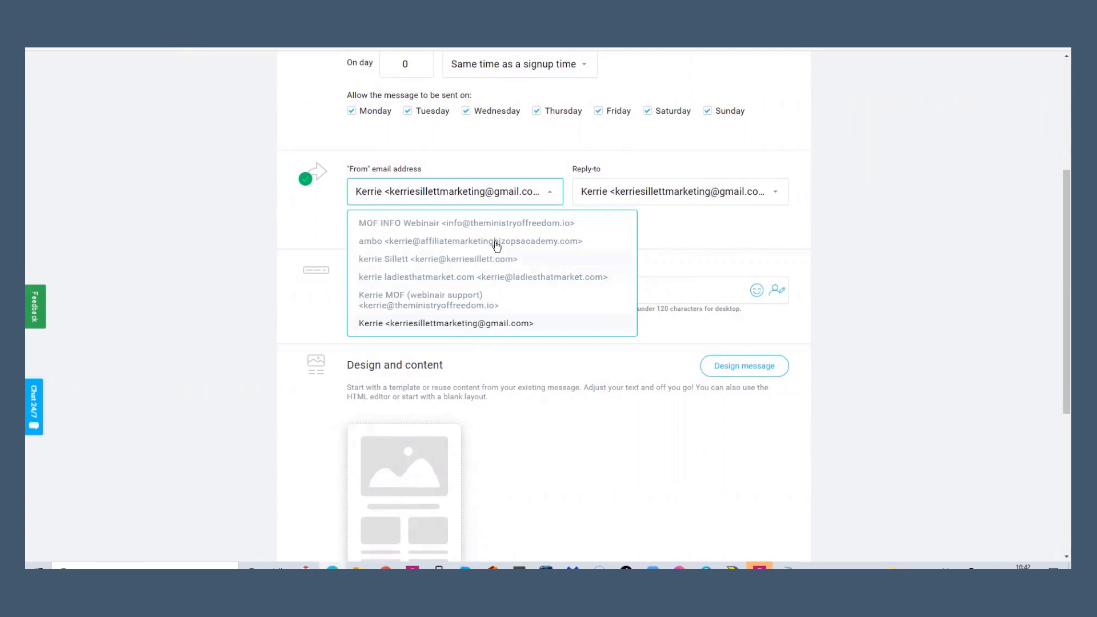
pyautogui.click(537, 279)
pyautogui.click(645, 192)
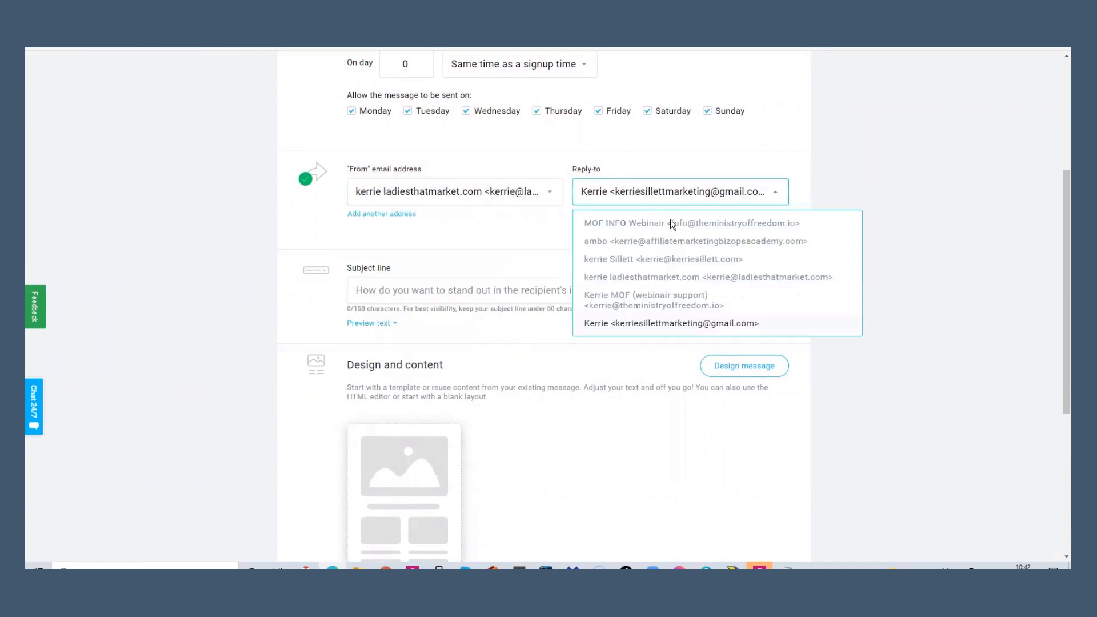
pyautogui.click(760, 279)
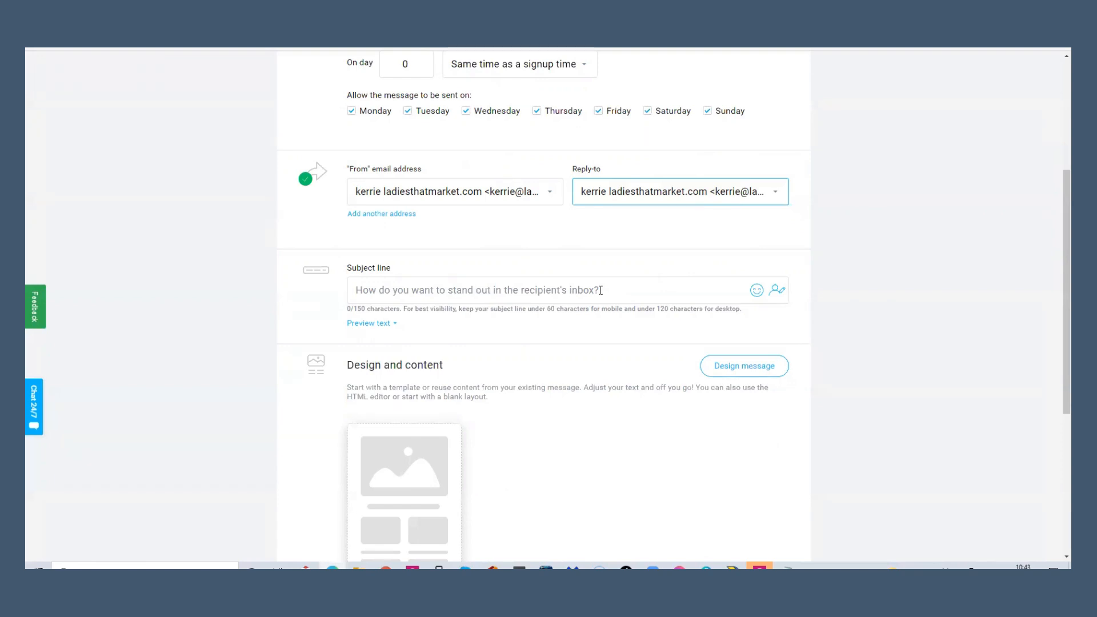
# Step: Begin the subject line with "[video] Hi" followed by a space and the [[firstname]] personalization field
pyautogui.click(601, 290)
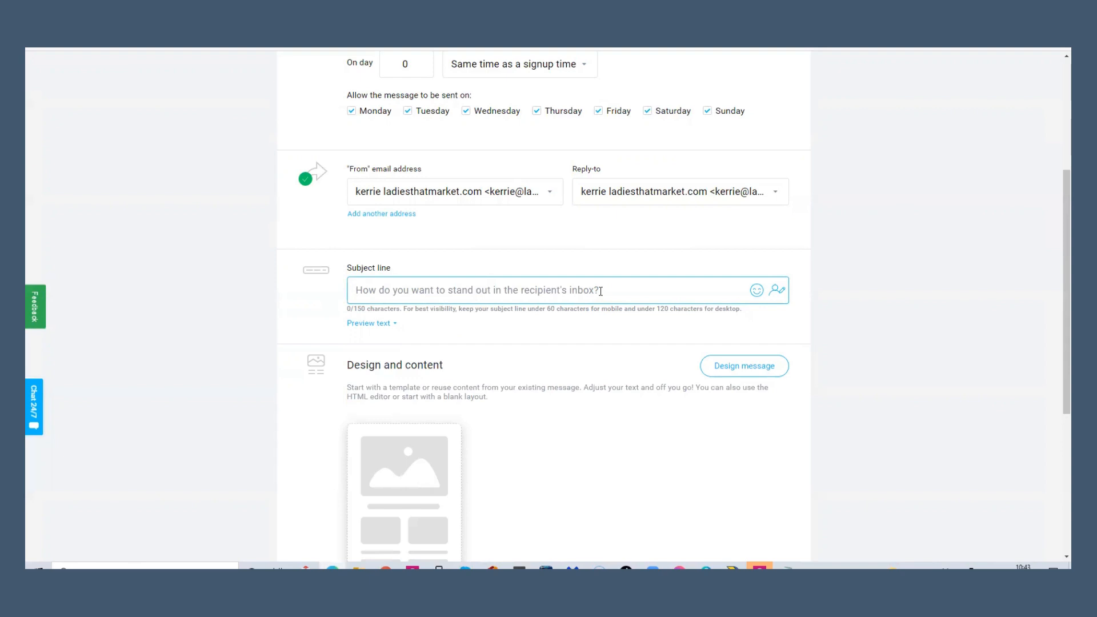
pyautogui.write('I')
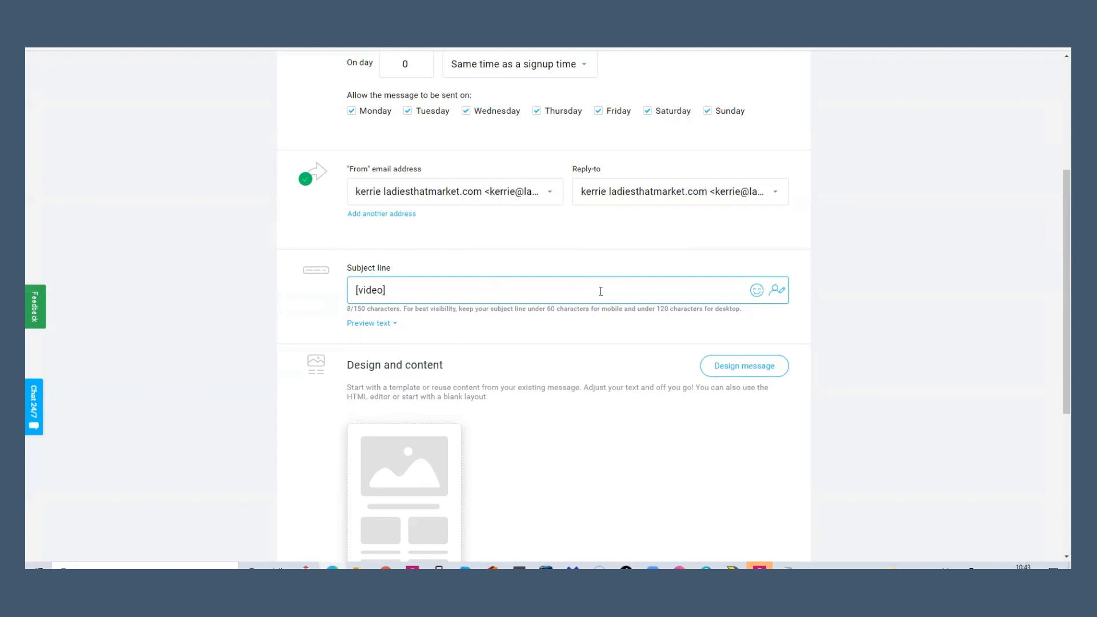
pyautogui.write('Hi')
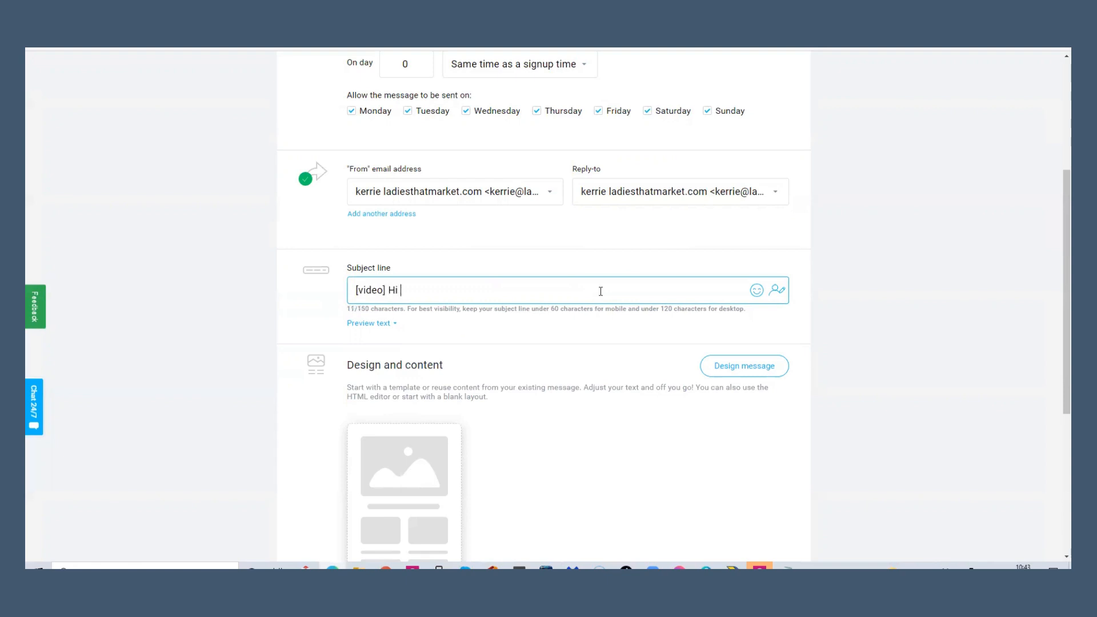
pyautogui.click(778, 293)
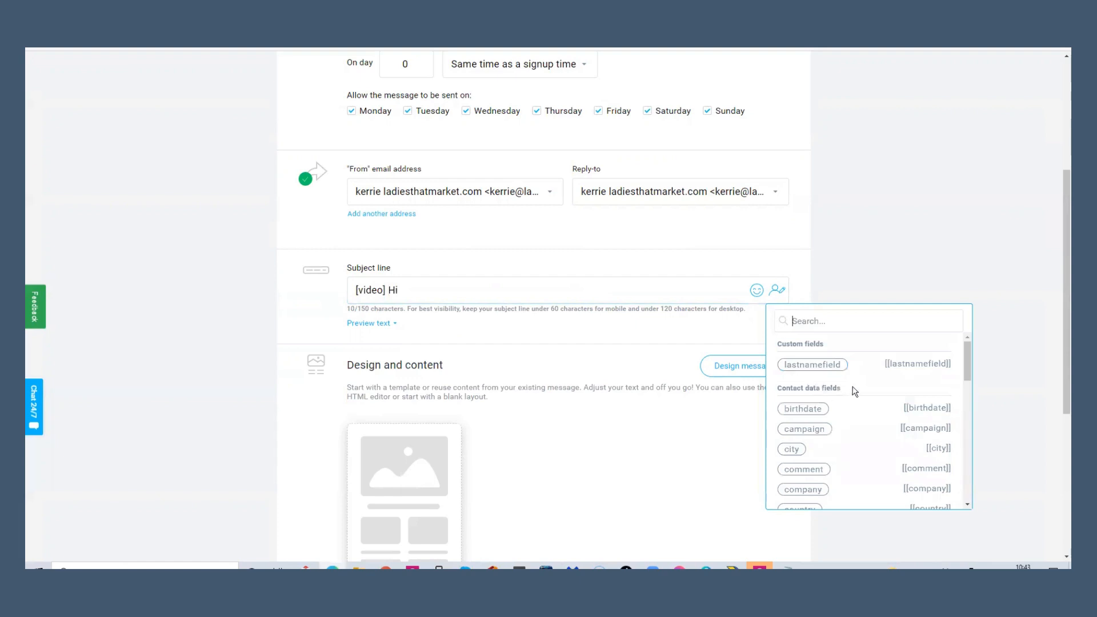
pyautogui.scroll(-1, 832, 367)
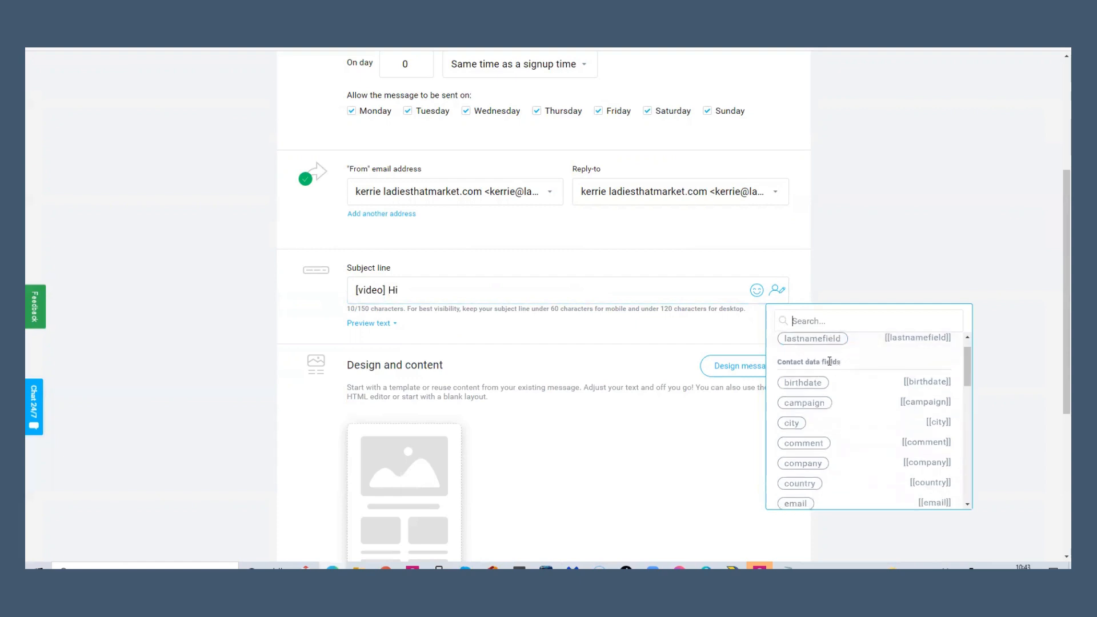
pyautogui.scroll(-2, 830, 363)
pyautogui.scroll(-3, 830, 365)
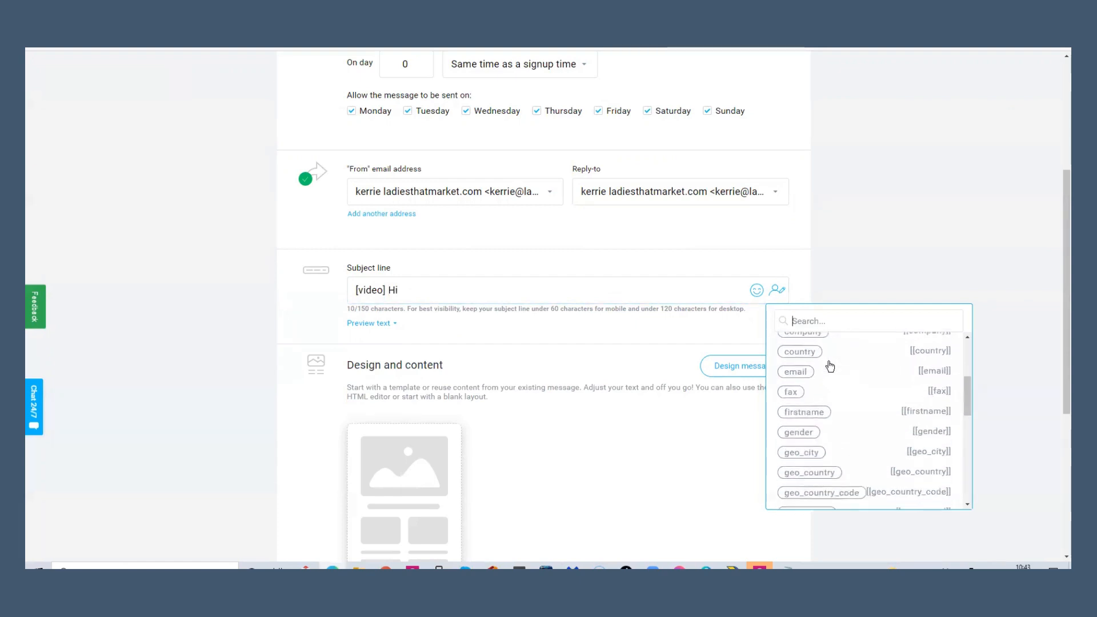
pyautogui.scroll(-1, 829, 366)
pyautogui.click(824, 390)
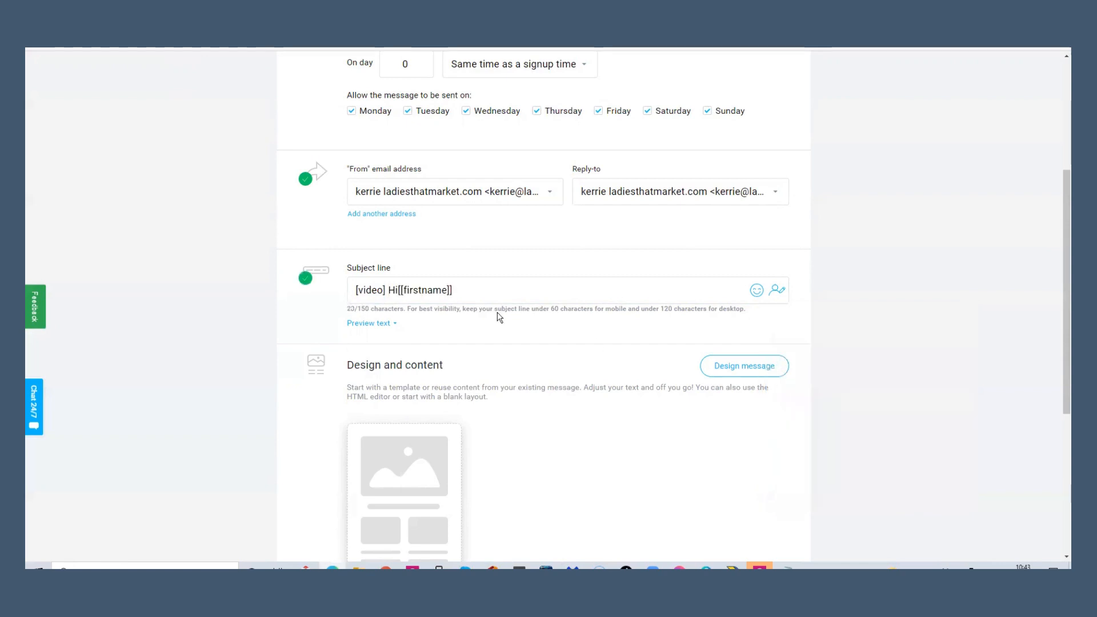
pyautogui.click(398, 290)
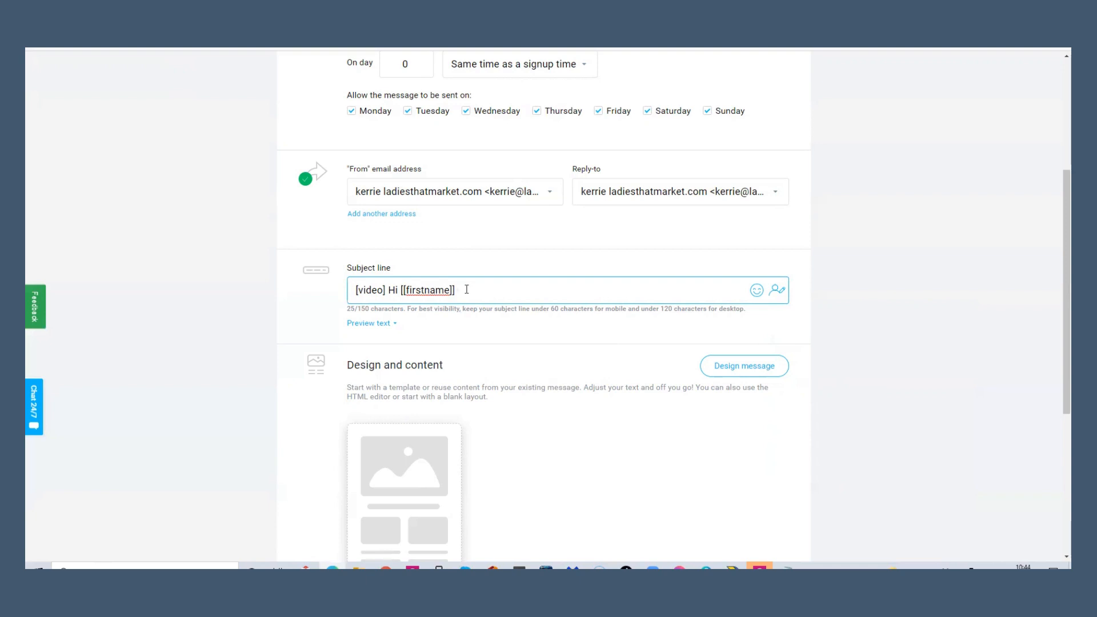
# Step: Complete the subject line after the first-name field with "Thank you [FREE TRAINING]"
pyautogui.write('Pleas')
pyautogui.press('BackSpace')
pyautogui.press('BackSpace')
pyautogui.press('BackSpace')
pyautogui.press('BackSpace')
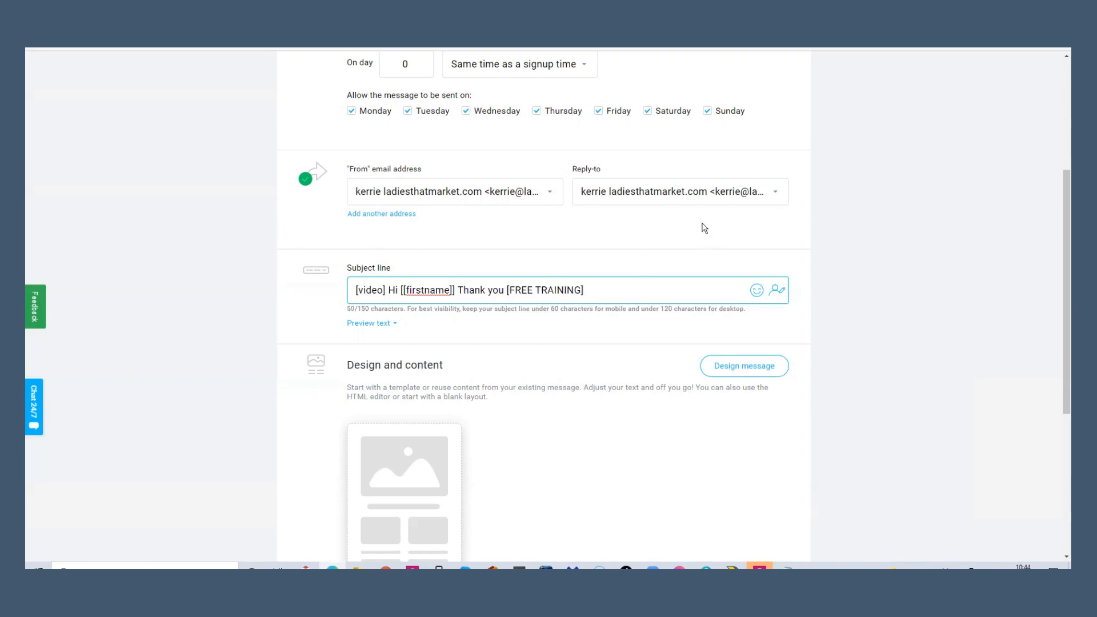
# Step: Start designing the message and look through the gallery of predesigned email templates
pyautogui.scroll(-4, 706, 228)
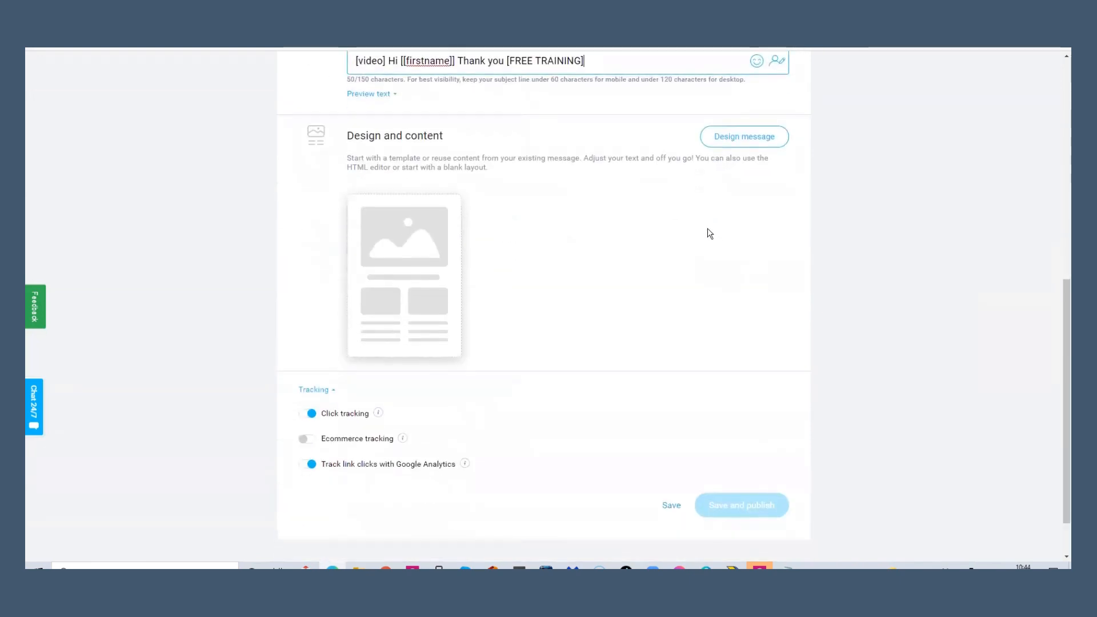
pyautogui.click(778, 141)
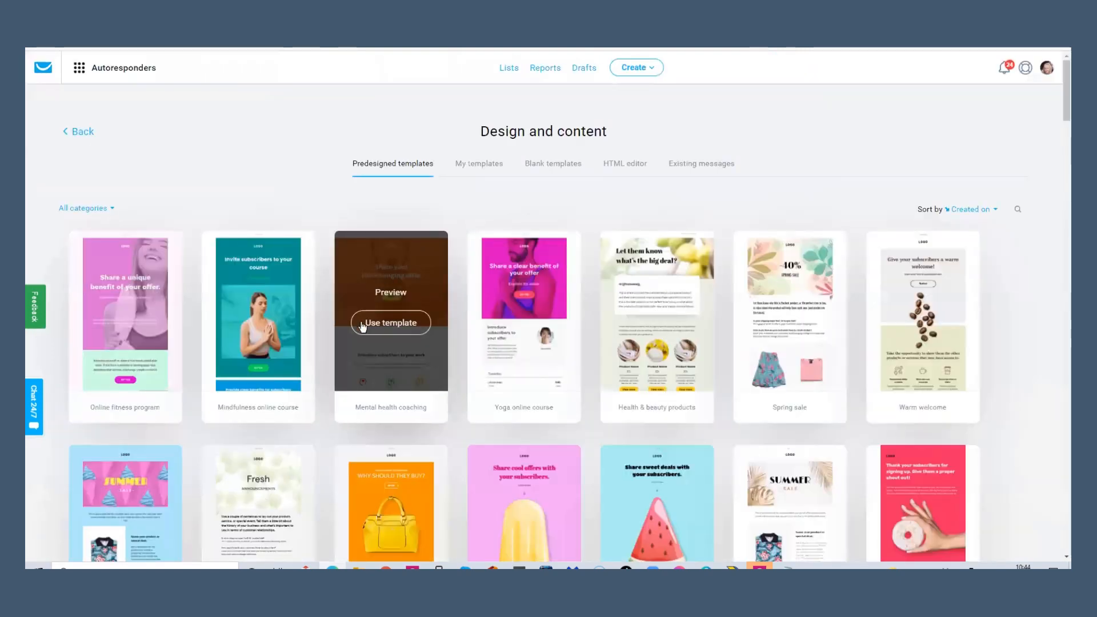
pyautogui.scroll(-1, 770, 284)
pyautogui.scroll(-5, 770, 283)
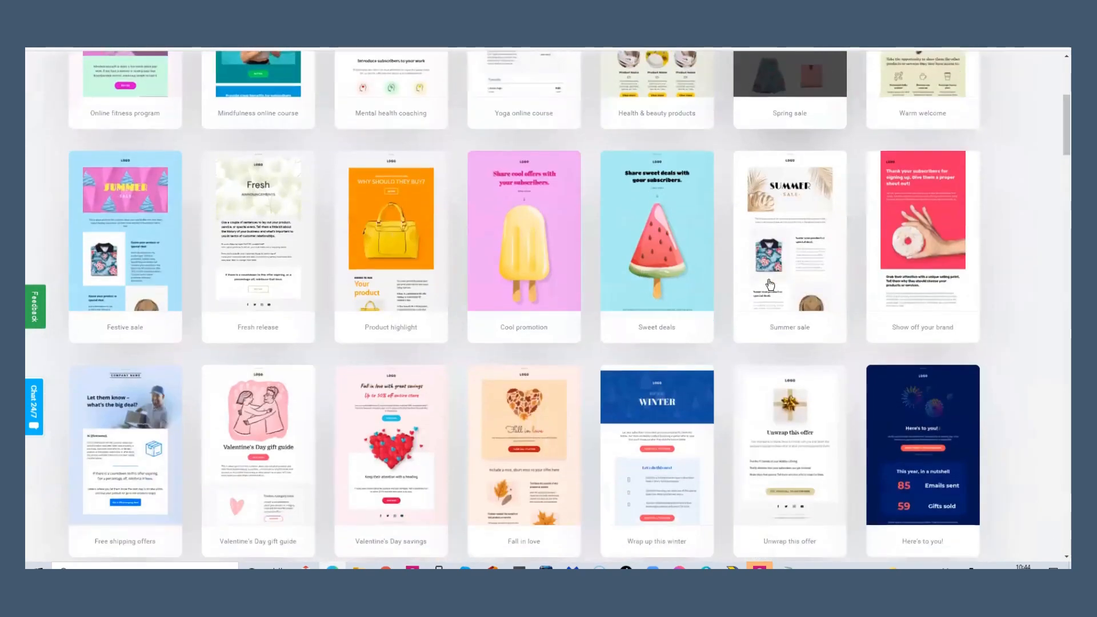
pyautogui.scroll(-8, 776, 283)
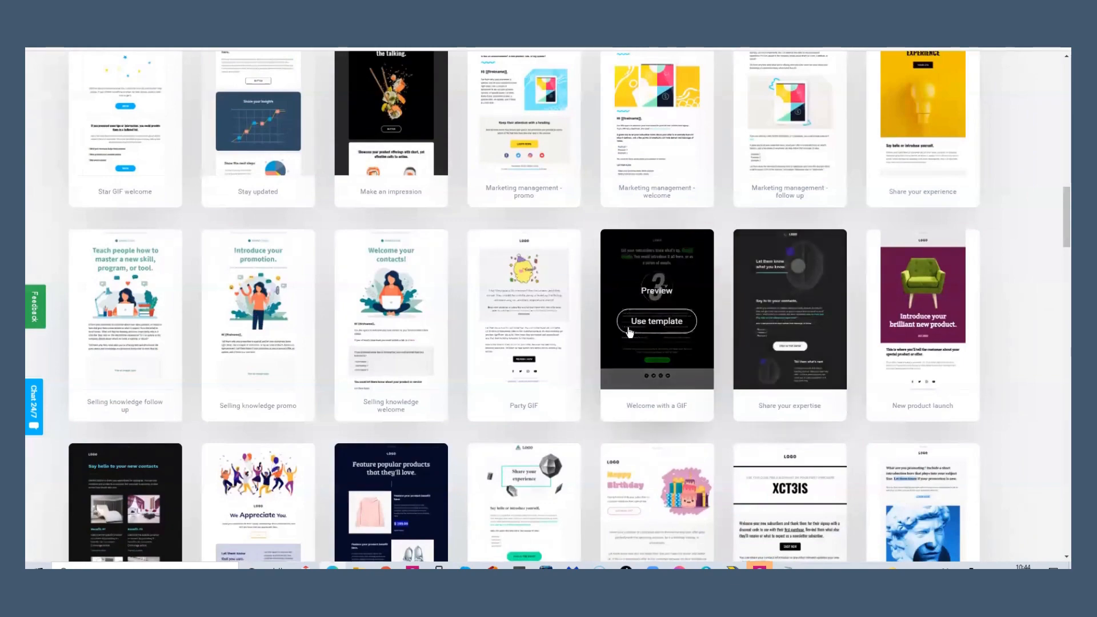
pyautogui.scroll(-12, 629, 332)
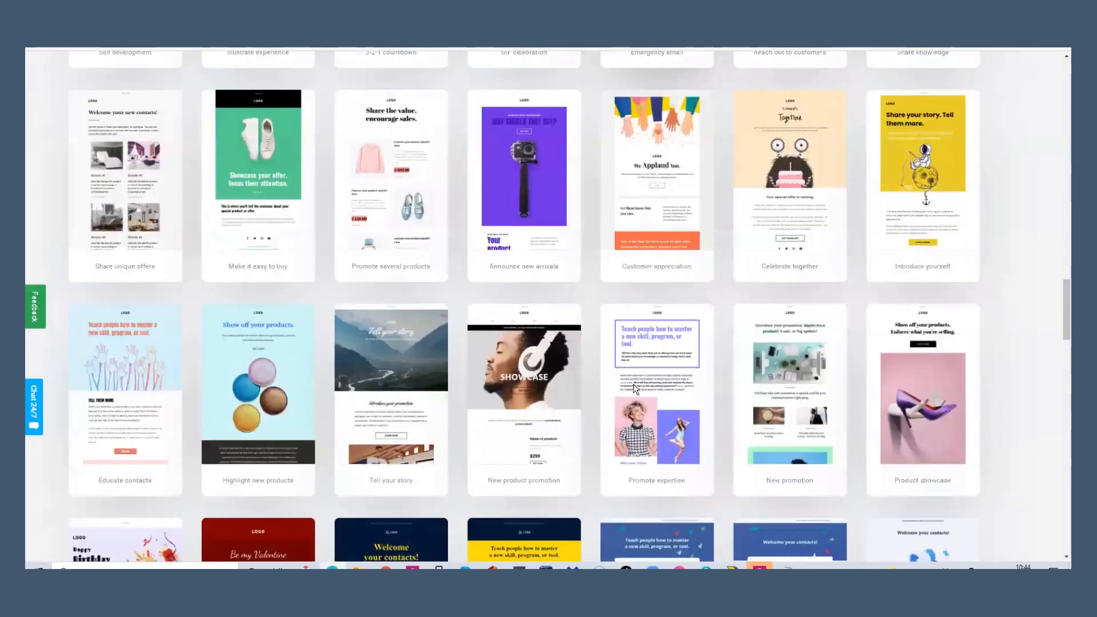
pyautogui.scroll(15, 694, 396)
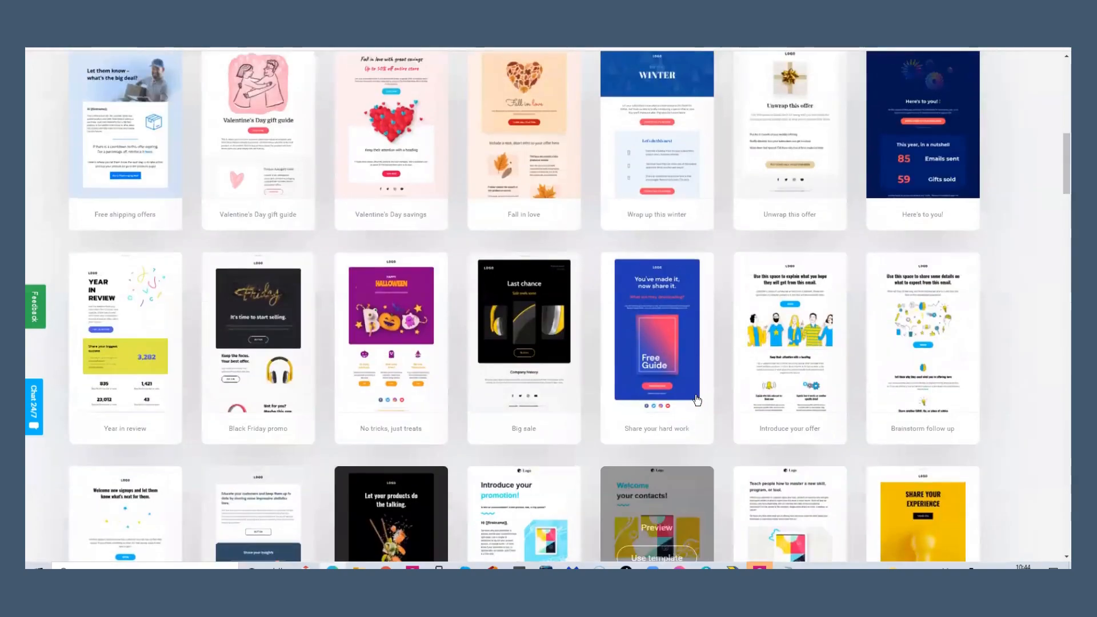
pyautogui.scroll(5, 447, 252)
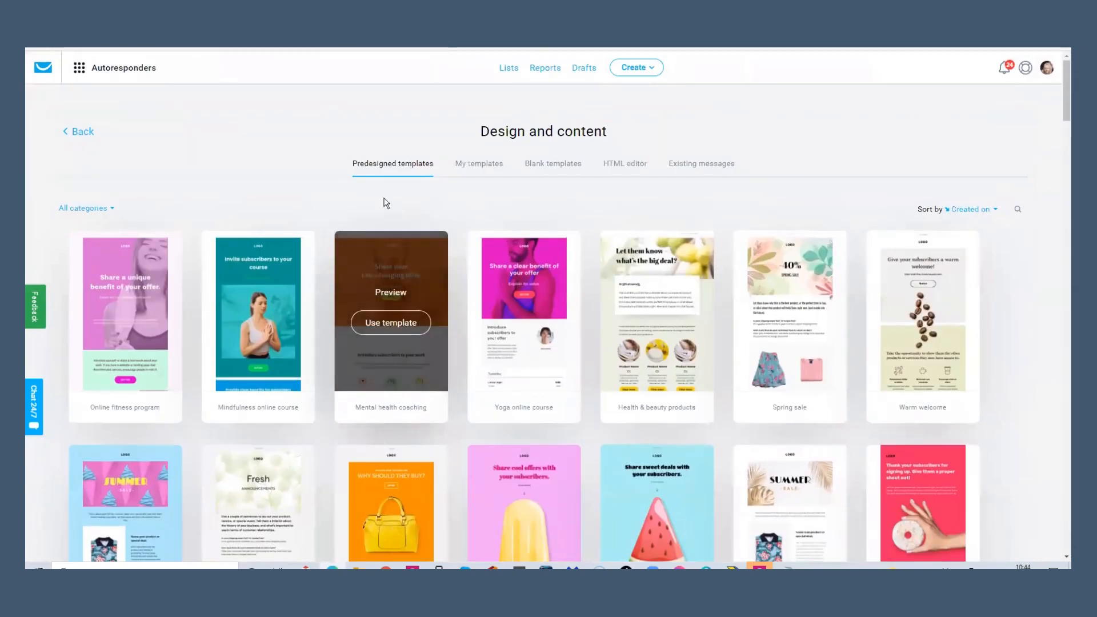
# Step: Choose the empty "Blank template" from the blank templates as the layout for the message
pyautogui.click(571, 170)
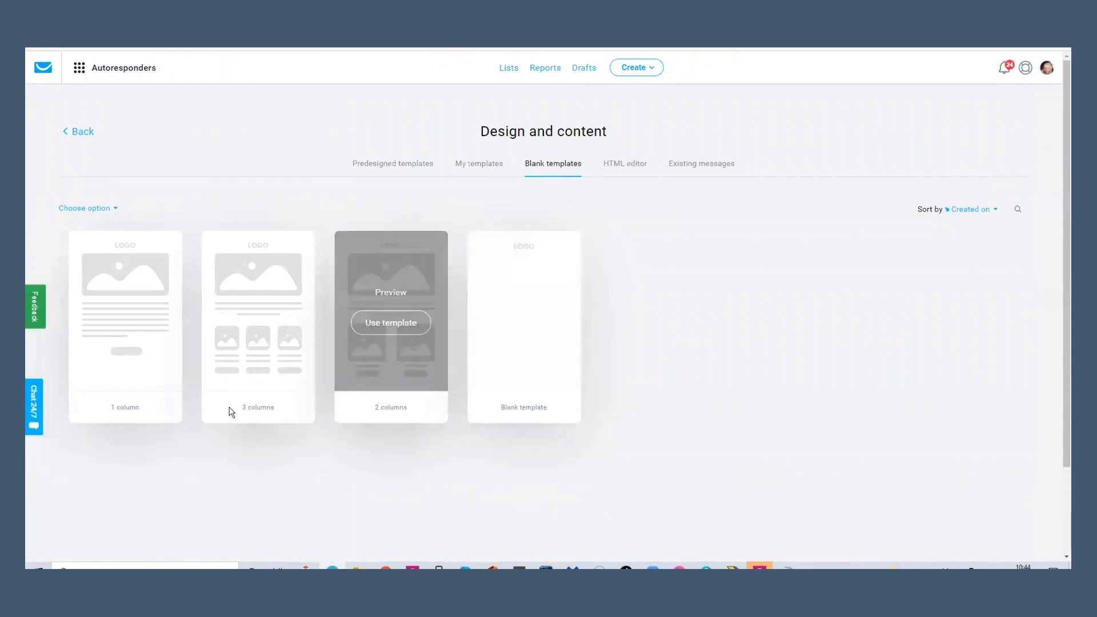
pyautogui.moveTo(148, 283)
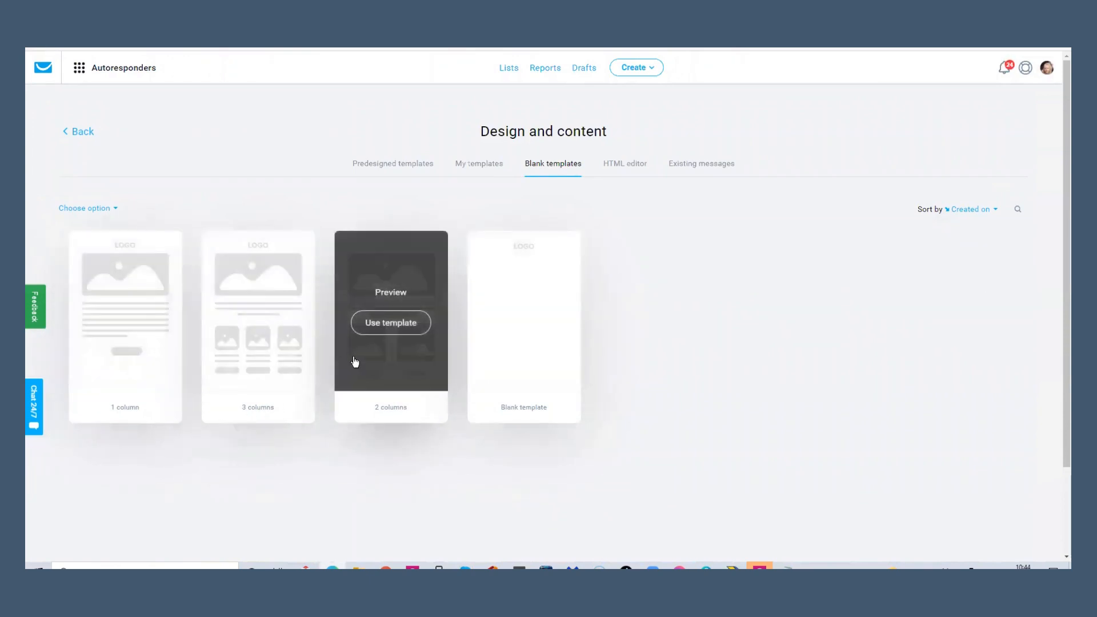
pyautogui.moveTo(212, 319)
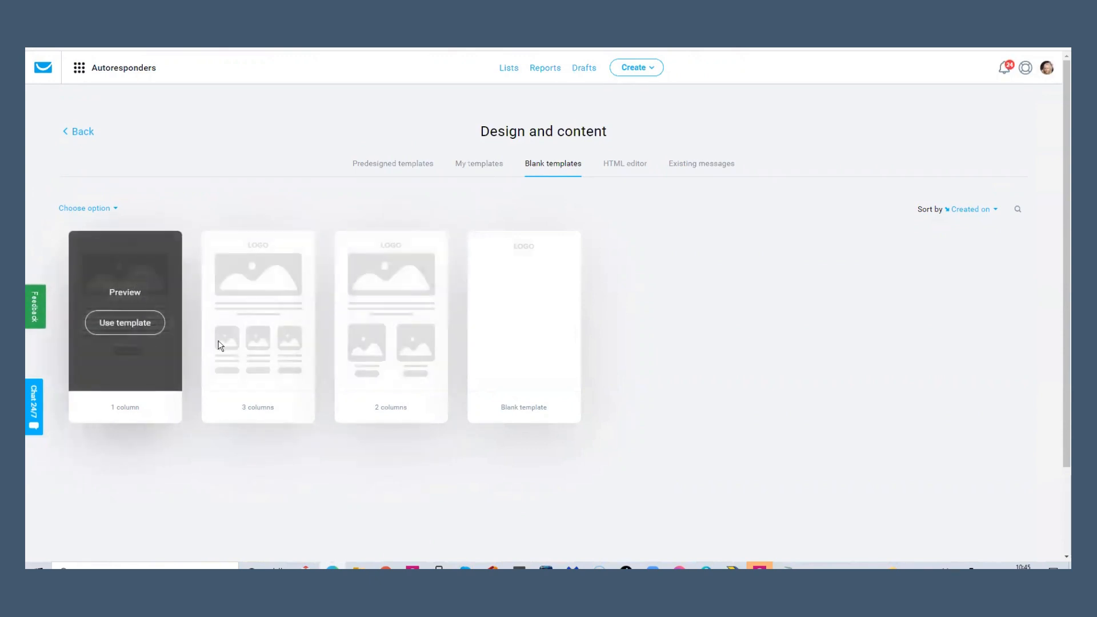
pyautogui.click(521, 323)
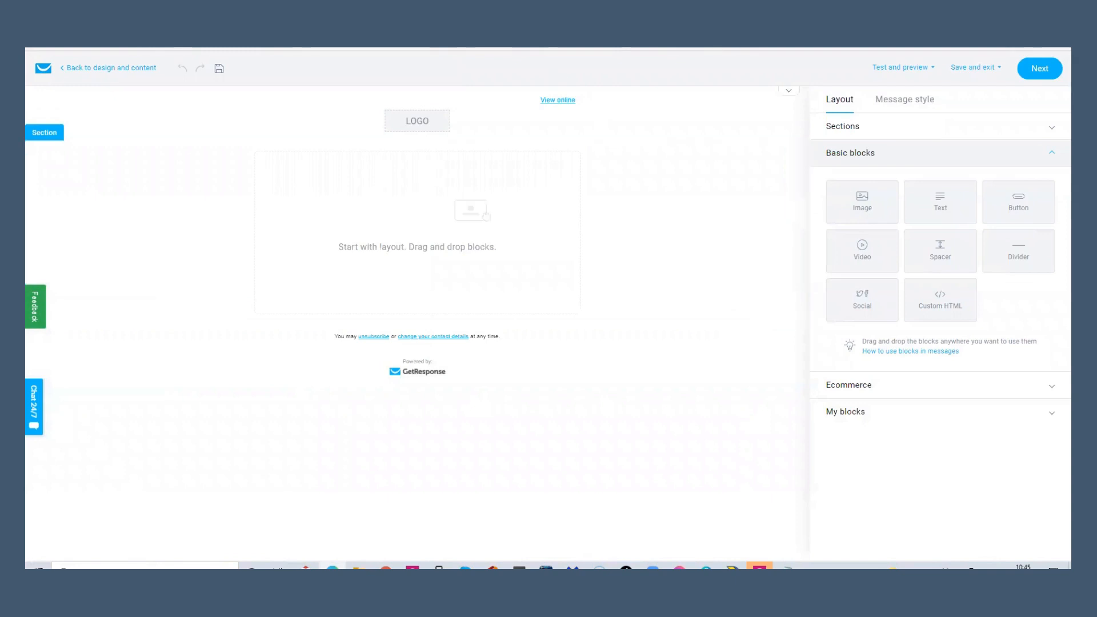
# Step: Add the round LADIES That Market logo from the stored files as the logo image in the message header
pyautogui.click(420, 118)
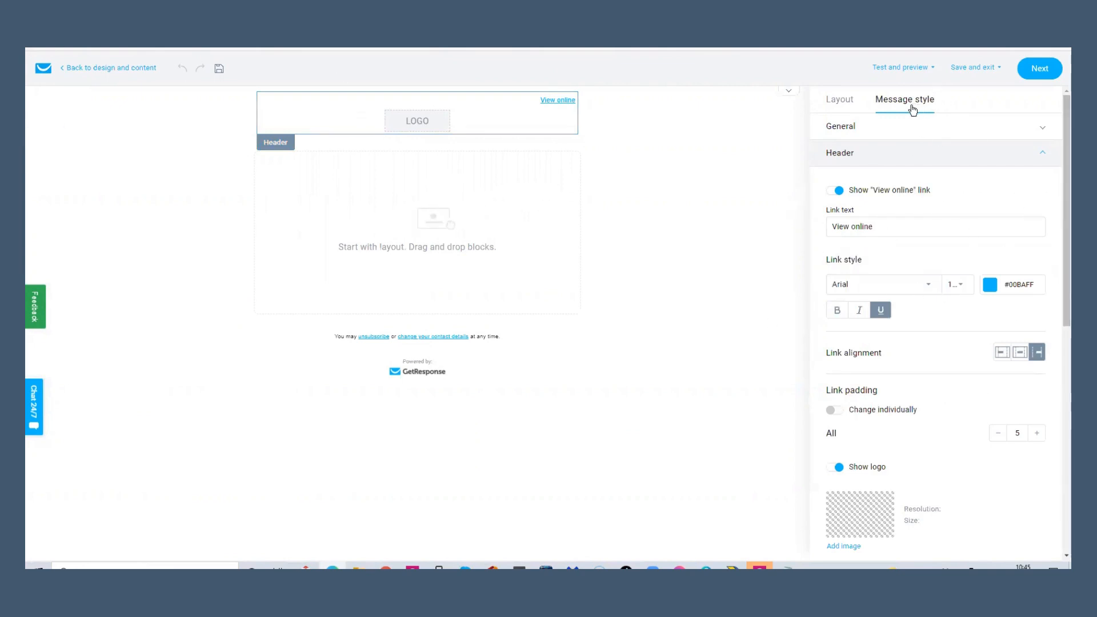
pyautogui.click(844, 108)
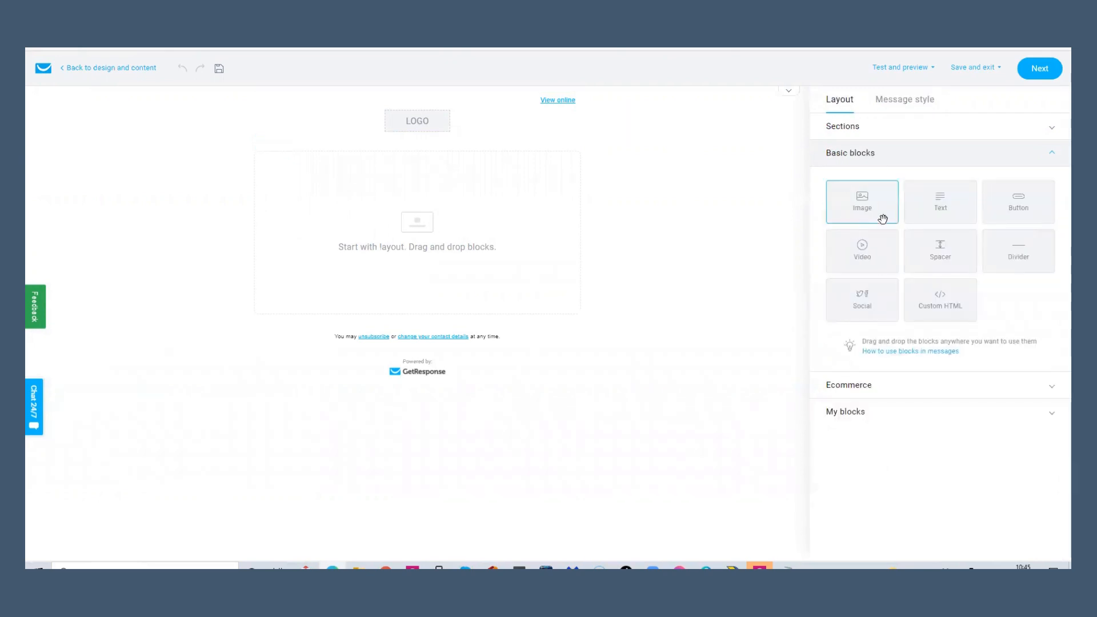
pyautogui.click(423, 119)
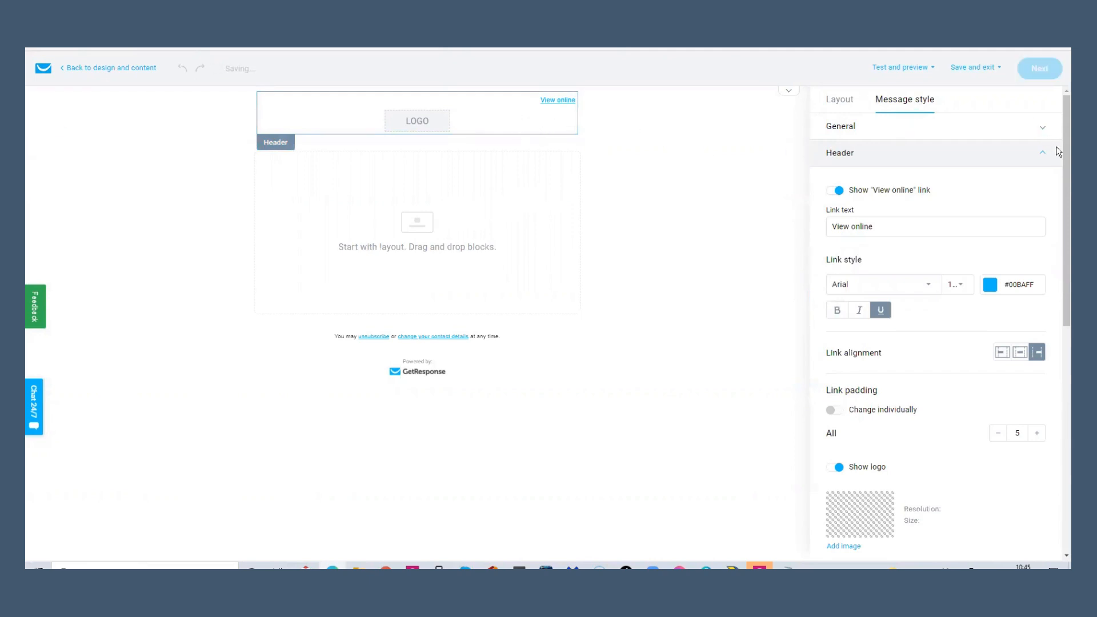
pyautogui.scroll(-4, 1059, 160)
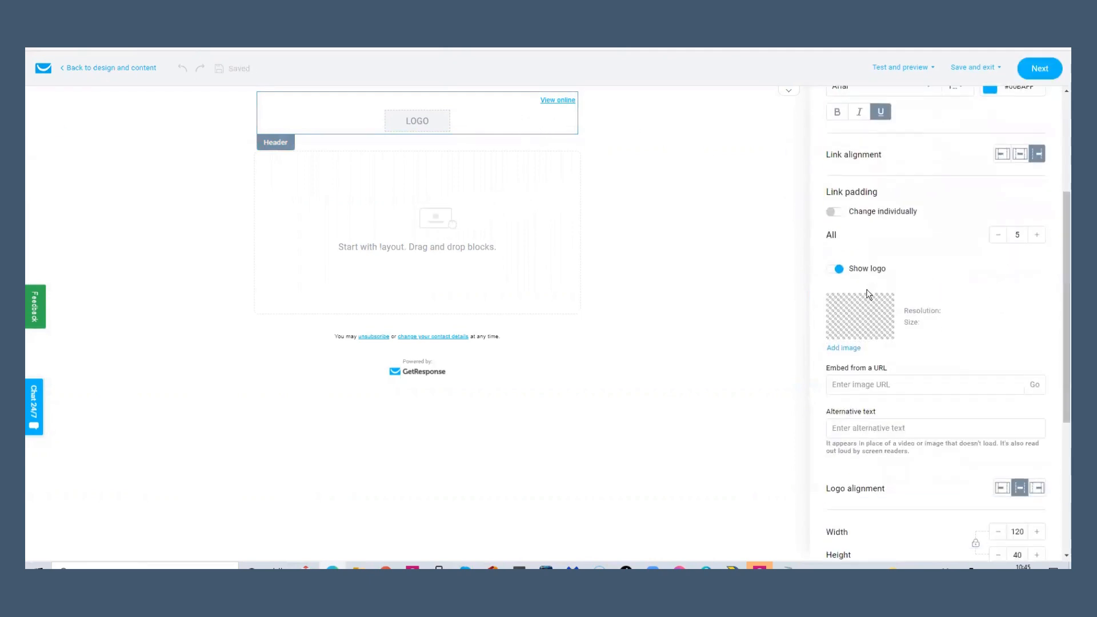
pyautogui.click(855, 349)
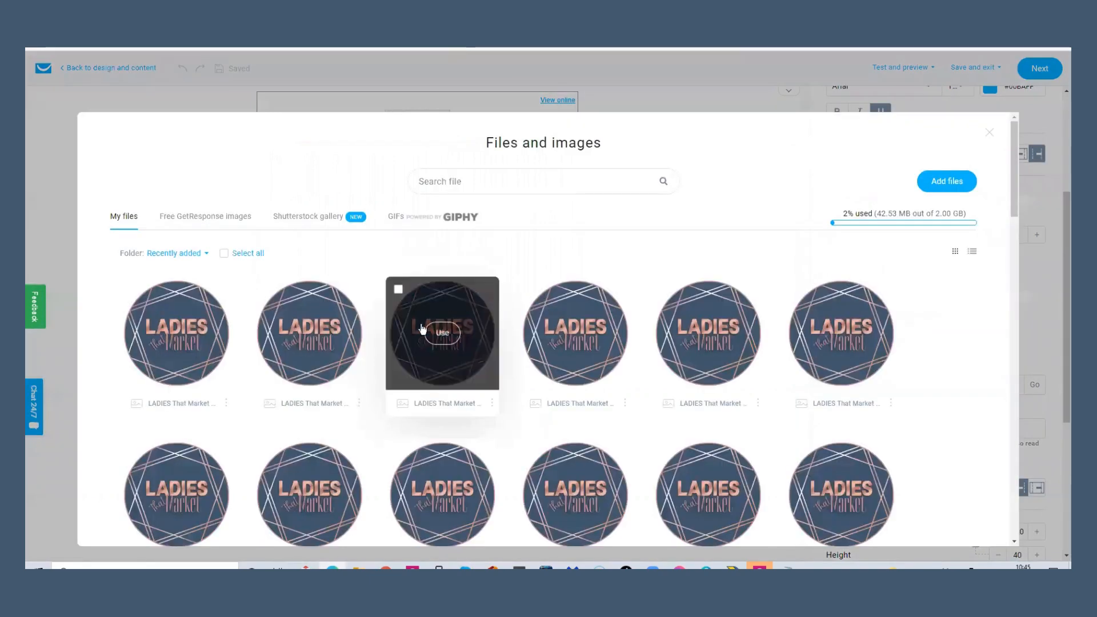
pyautogui.click(175, 332)
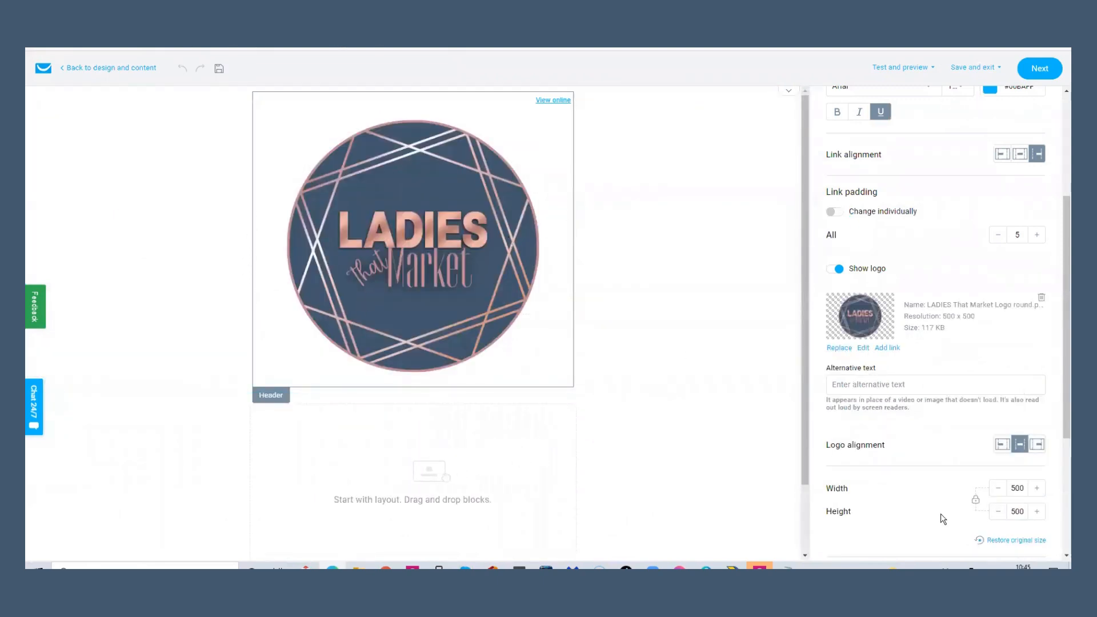
pyautogui.scroll(-4, 1051, 315)
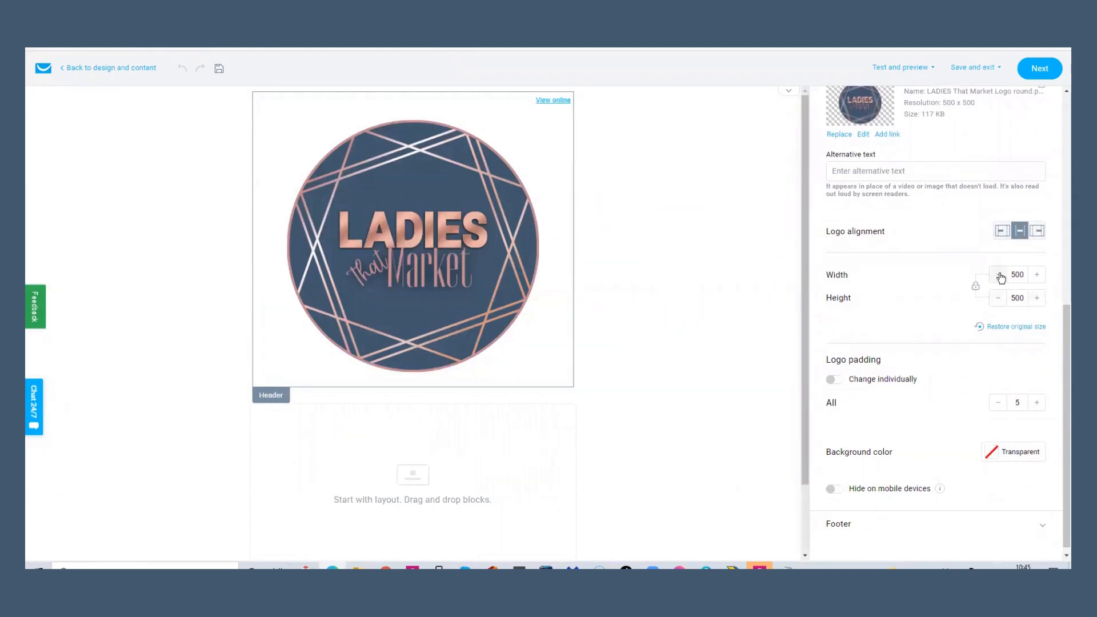
# Step: Reduce the header logo to a width and height of 240 and return to the message layout options
pyautogui.click(1000, 277)
pyautogui.click(1000, 276)
pyautogui.click(1000, 277)
pyautogui.click(1000, 276)
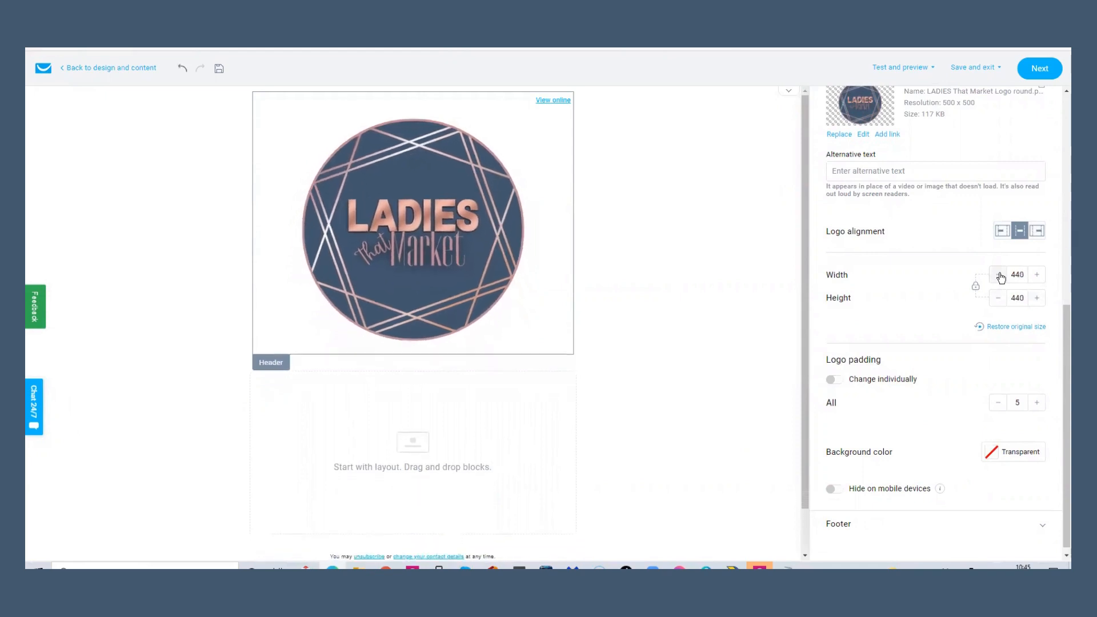
pyautogui.click(1000, 276)
pyautogui.click(1000, 277)
pyautogui.click(1000, 276)
pyautogui.click(1000, 276)
pyautogui.click(1000, 277)
pyautogui.click(999, 277)
pyautogui.click(1000, 277)
pyautogui.click(1000, 276)
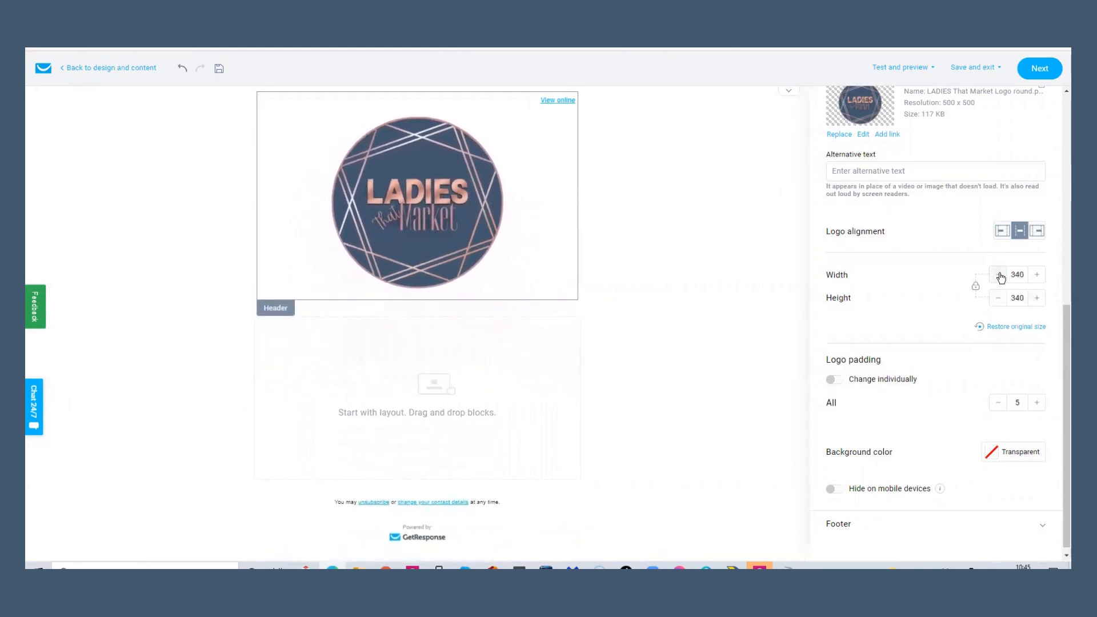
pyautogui.click(1000, 276)
pyautogui.click(999, 277)
pyautogui.click(1000, 276)
pyautogui.click(999, 276)
pyautogui.click(1000, 277)
pyautogui.click(1000, 276)
pyautogui.click(1000, 276)
pyautogui.click(1000, 276)
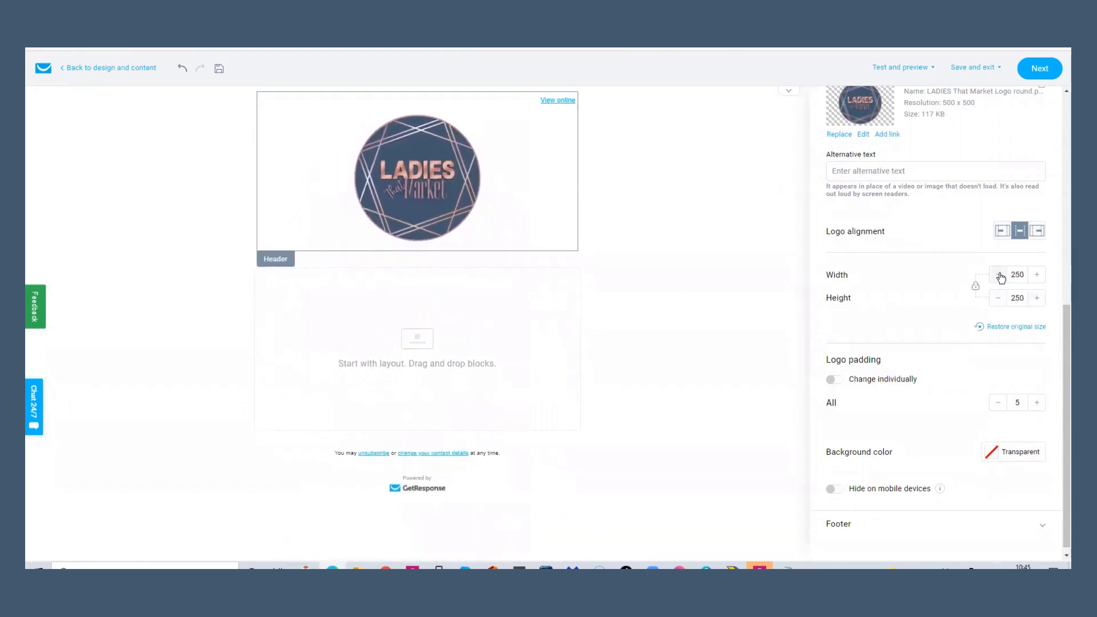
pyautogui.click(1000, 276)
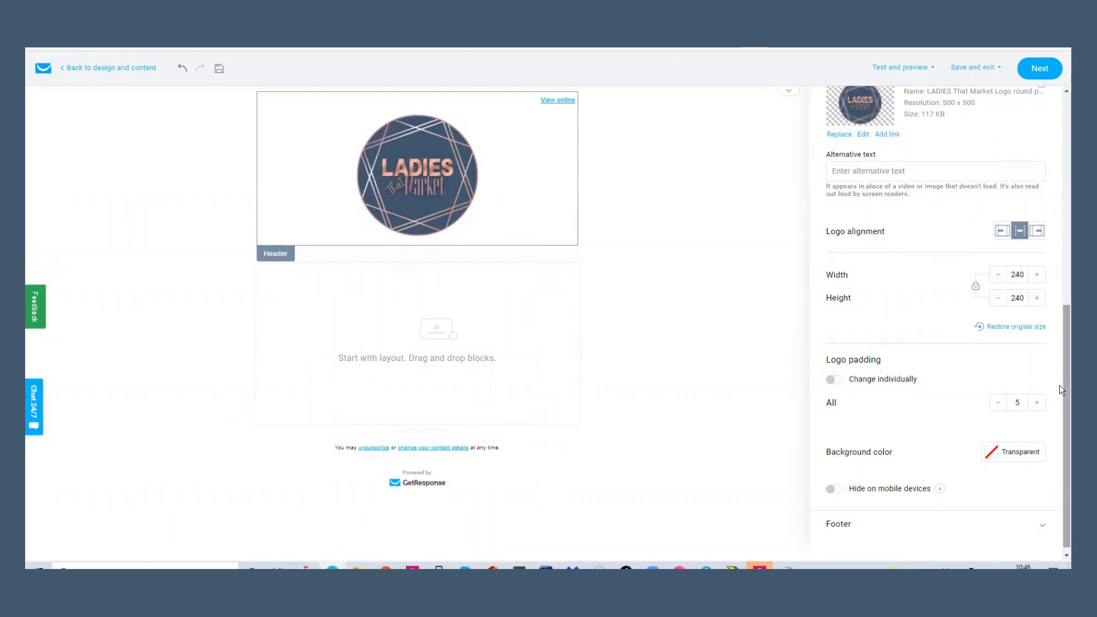
pyautogui.moveTo(1059, 390); pyautogui.dragTo(1060, 120)
pyautogui.click(836, 103)
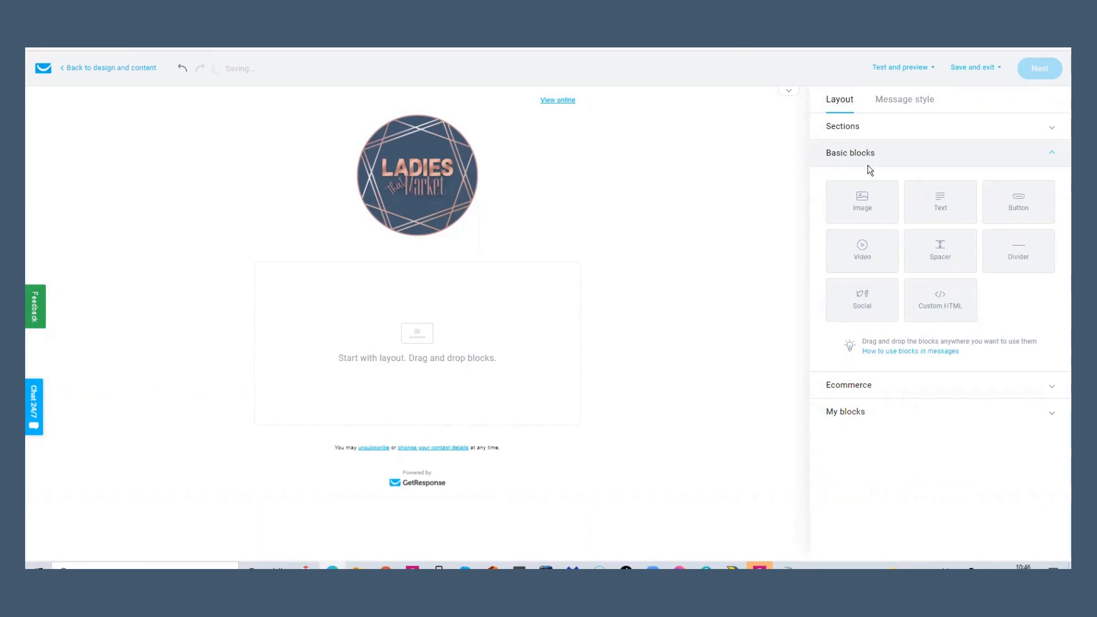
# Step: Look over the column section layouts and add a Text block to the empty message body below the logo
pyautogui.click(1045, 132)
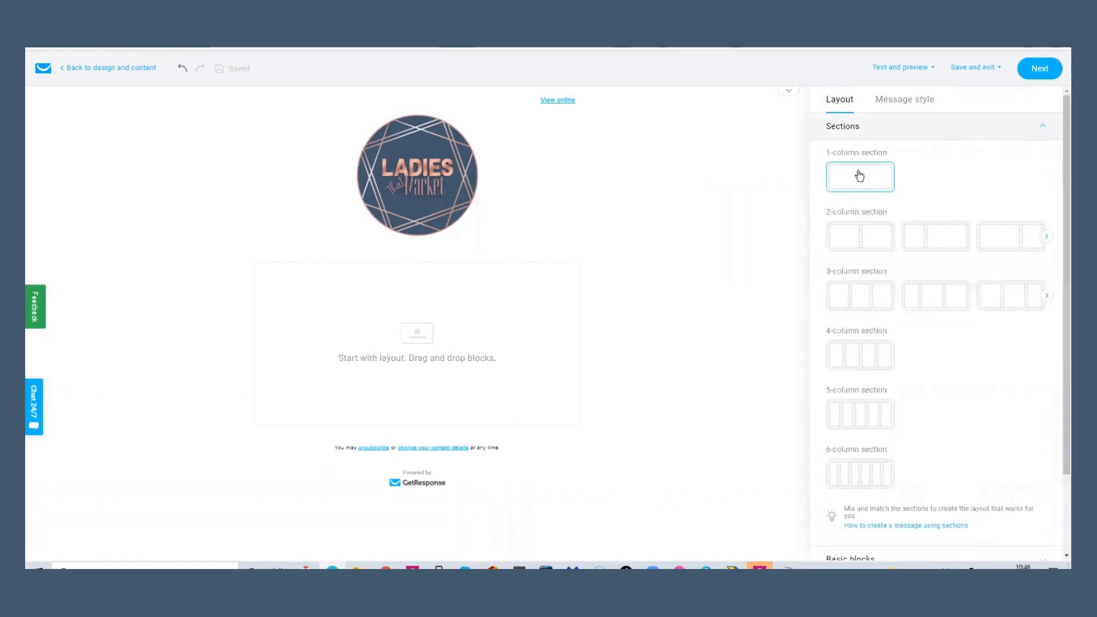
pyautogui.moveTo(860, 175); pyautogui.dragTo(416, 321)
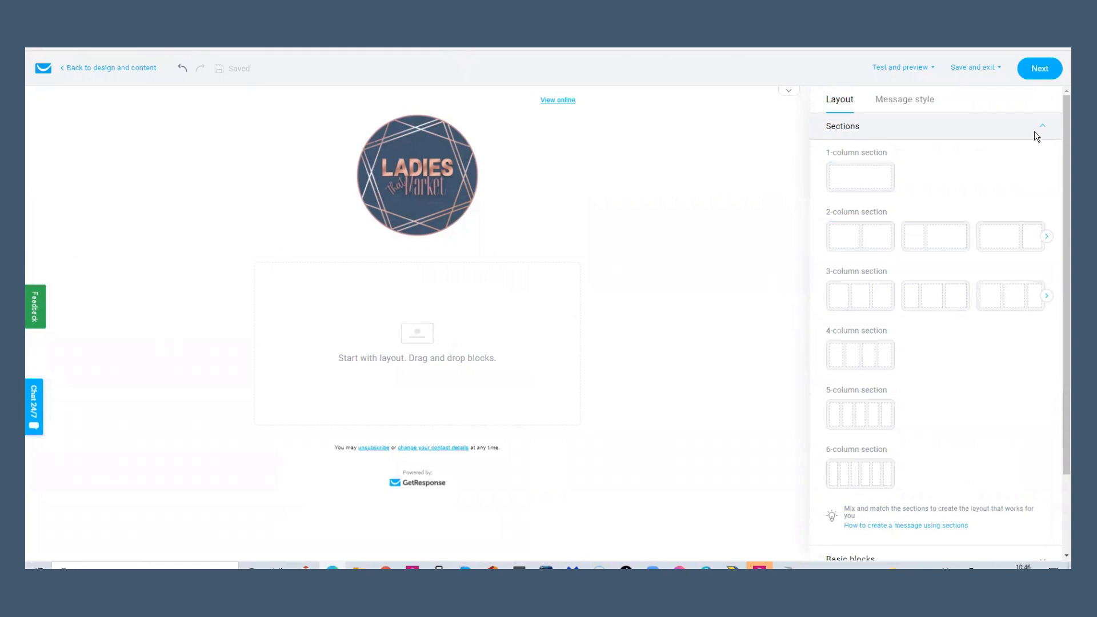
pyautogui.scroll(-3, 999, 328)
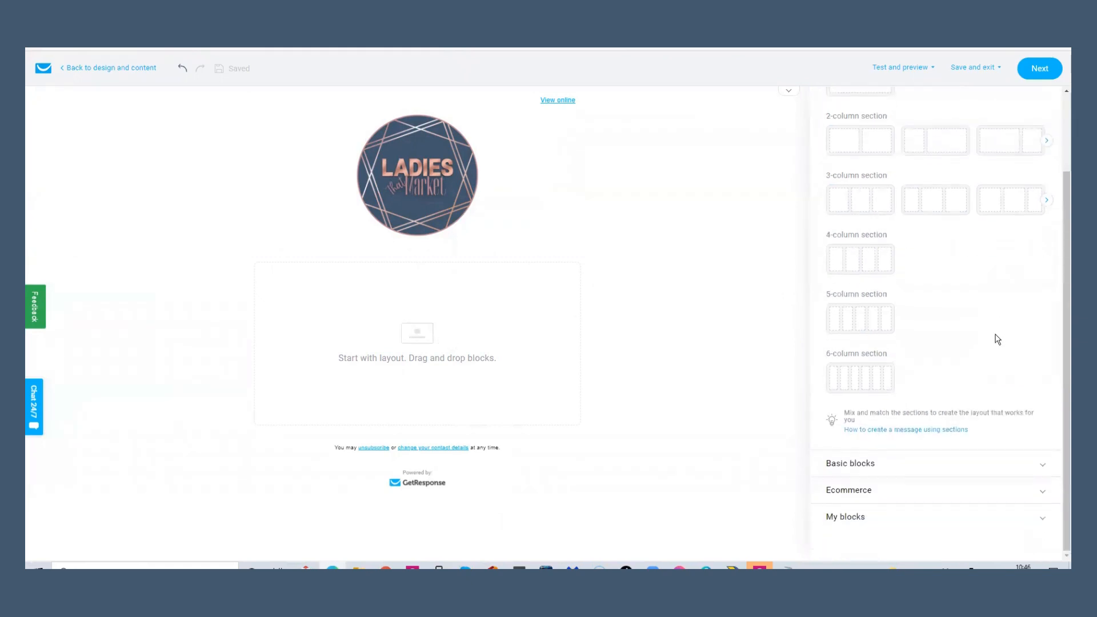
pyautogui.click(1040, 465)
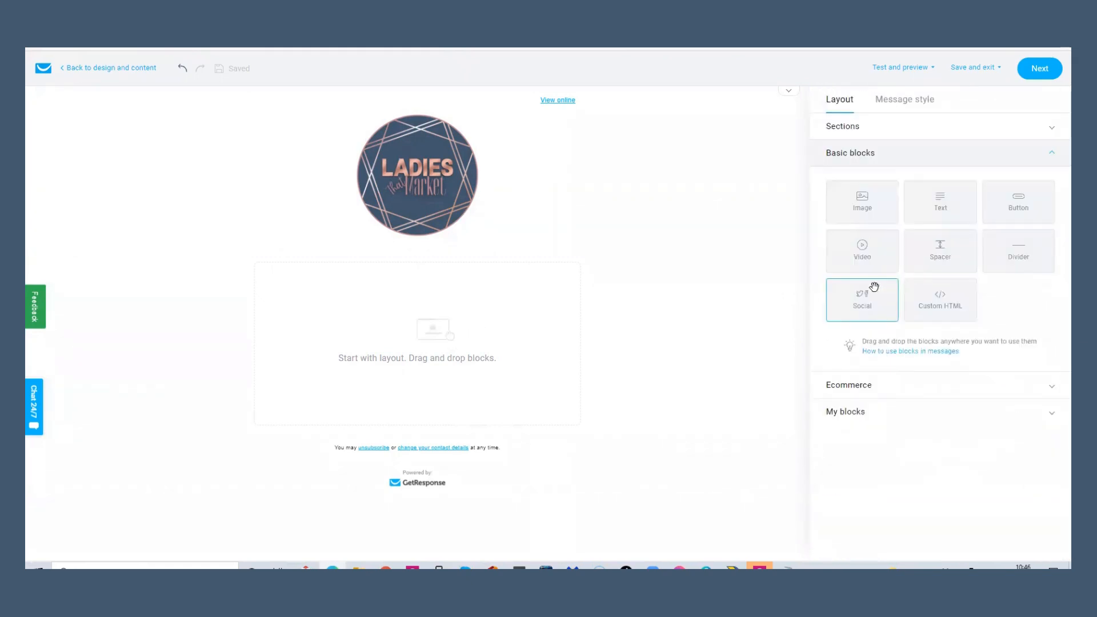
pyautogui.moveTo(935, 209); pyautogui.dragTo(410, 306)
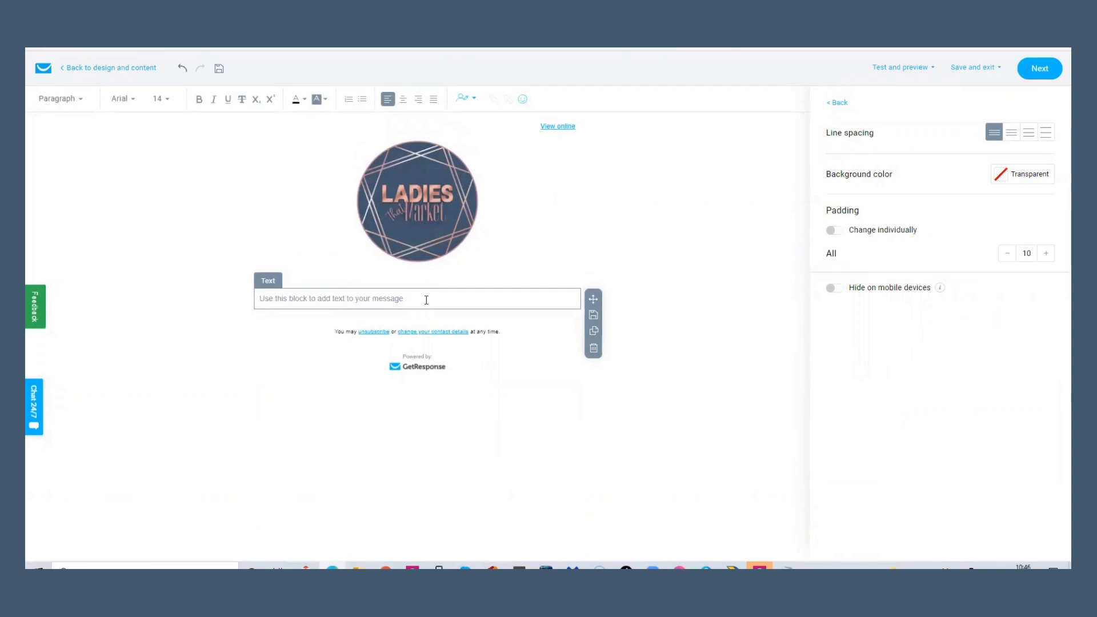
# Step: Enter the greeting "Hi," in the text block, followed by the firstname personalization field
pyautogui.write('Hi')
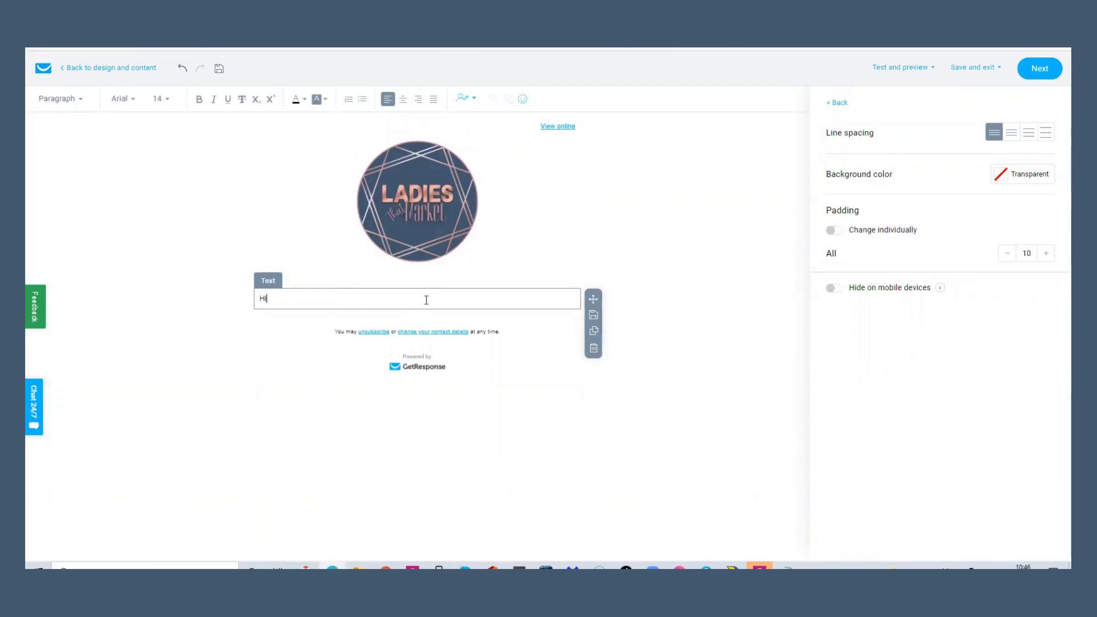
pyautogui.write(',')
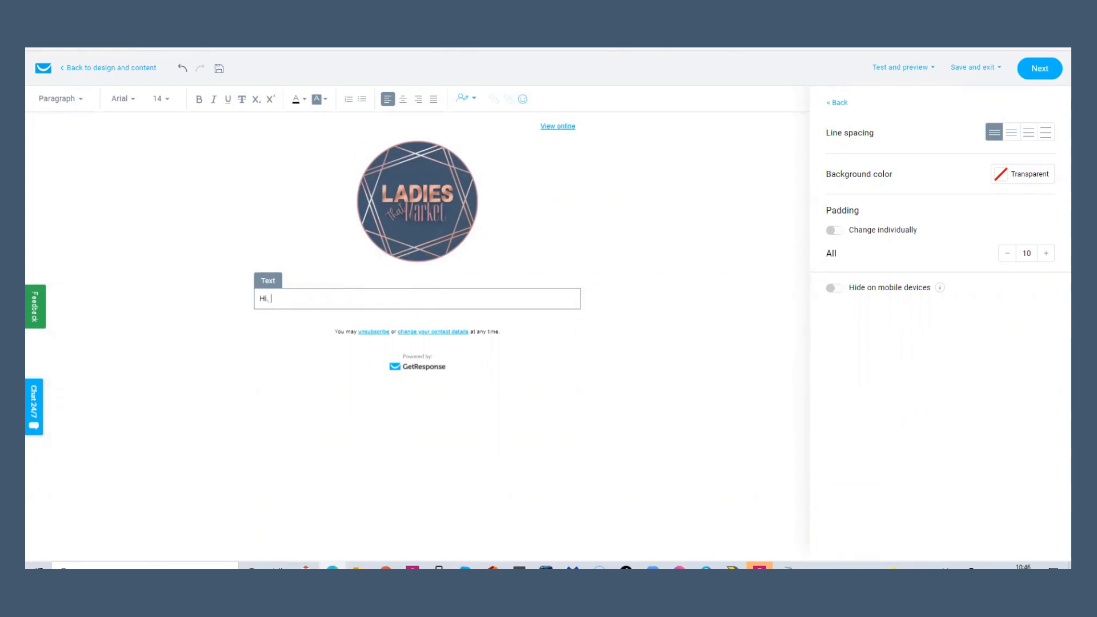
pyautogui.click(466, 98)
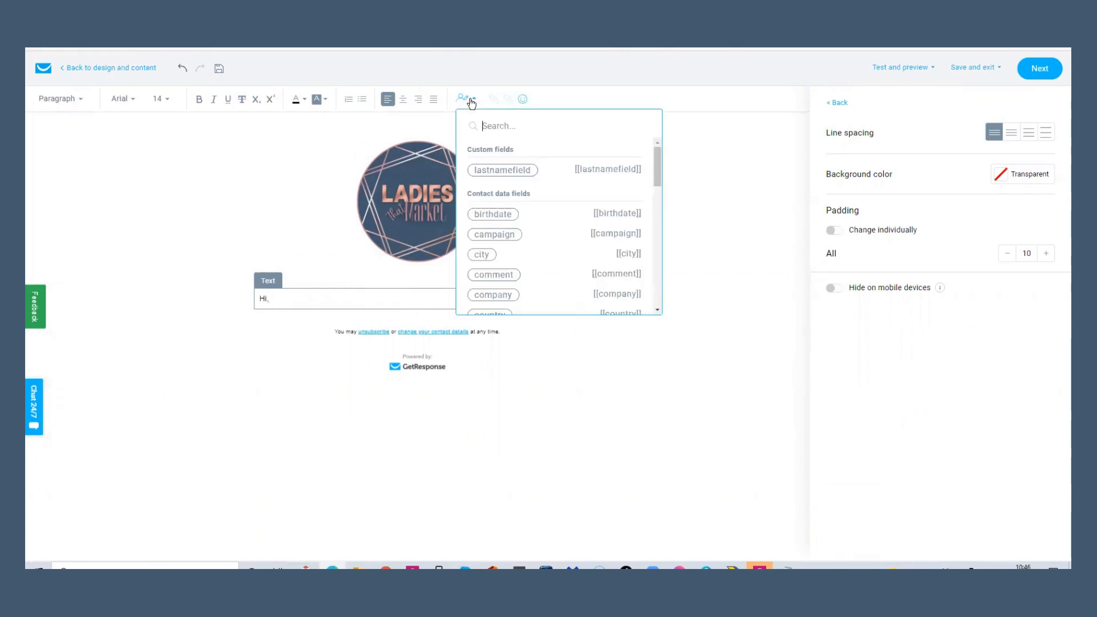
pyautogui.moveTo(659, 171); pyautogui.dragTo(653, 253)
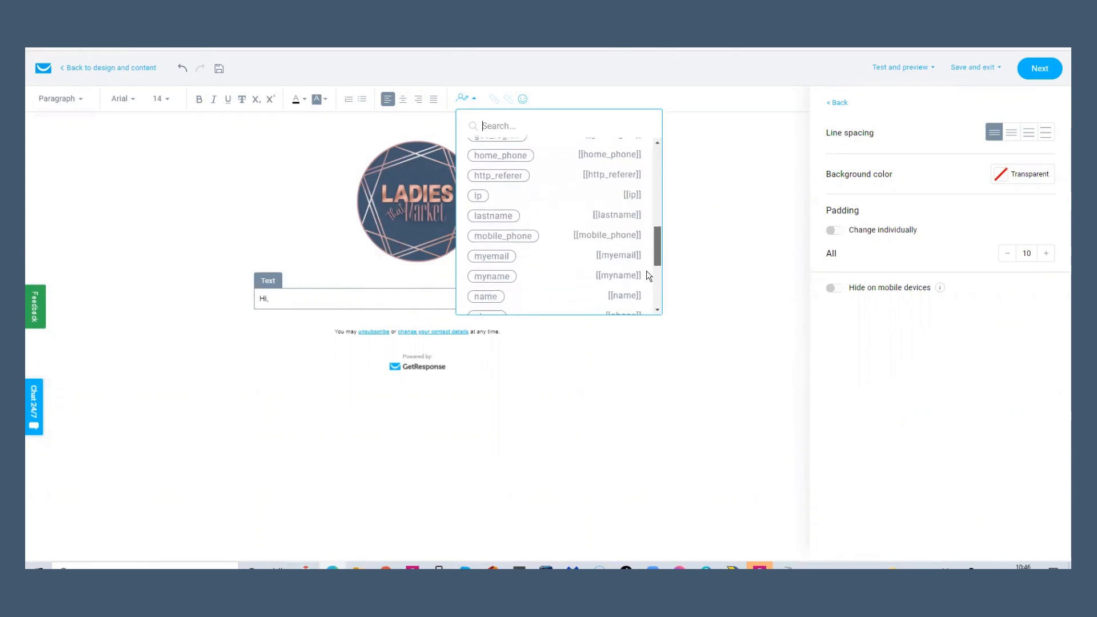
pyautogui.scroll(-2, 647, 276)
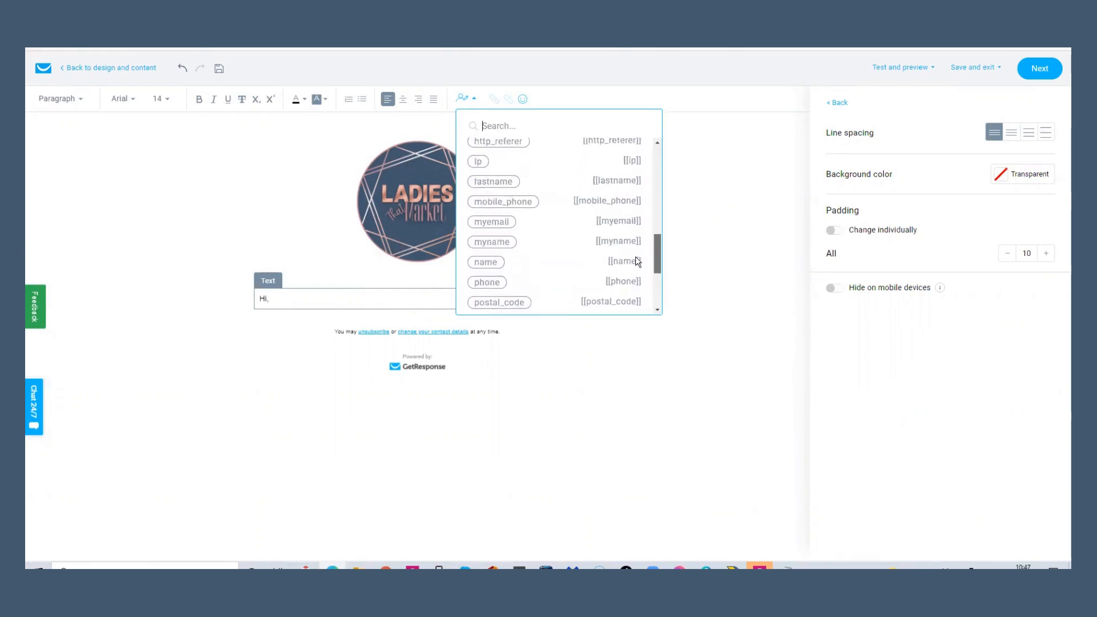
pyautogui.scroll(4, 637, 261)
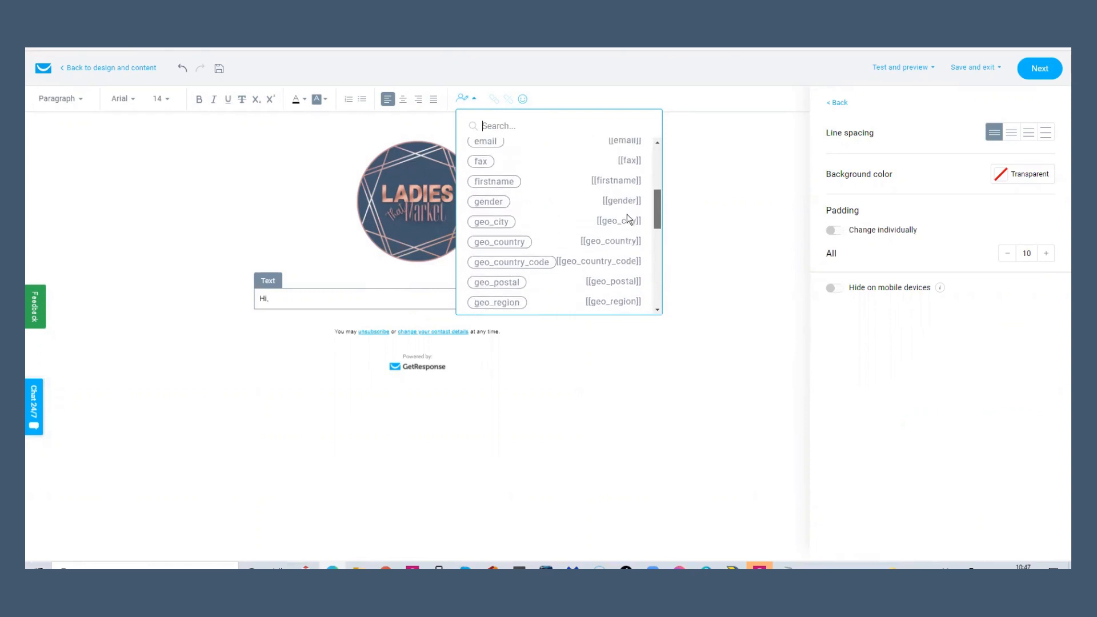
pyautogui.click(494, 181)
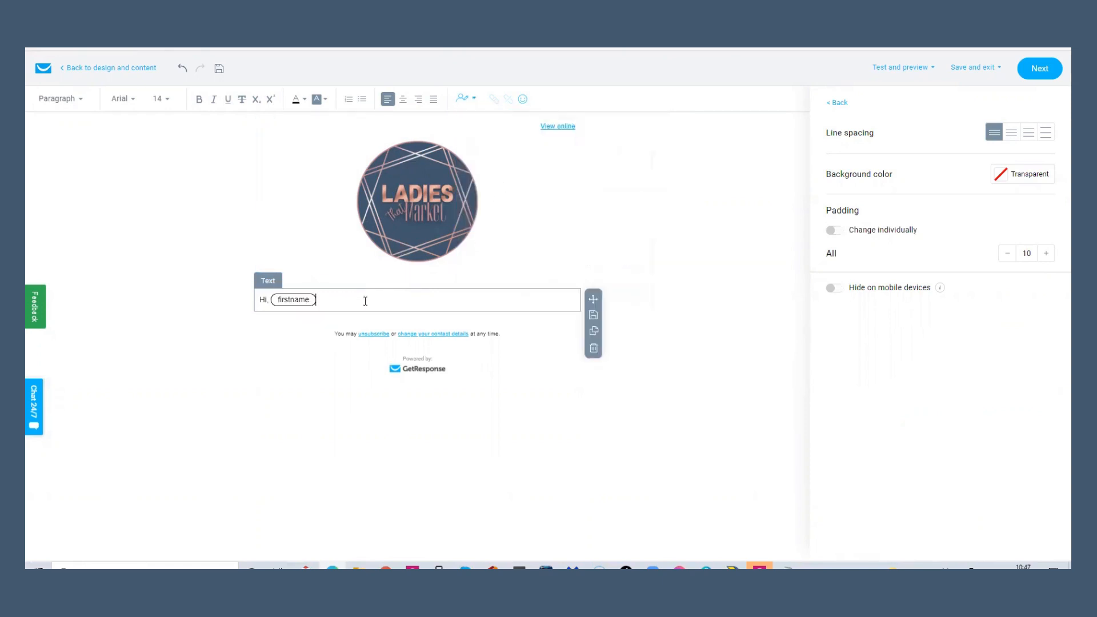
# Step: Add the line "Thanks so much for requesting my FREE Training." below the greeting
pyautogui.press('Return')
pyautogui.write('Thank')
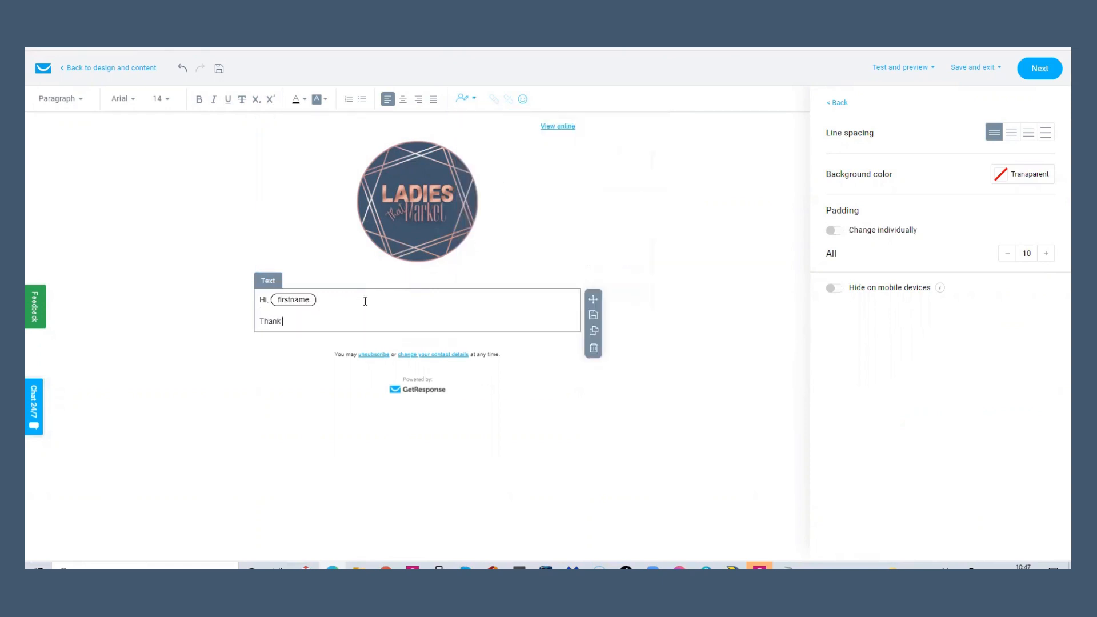
pyautogui.write('s so ,uch')
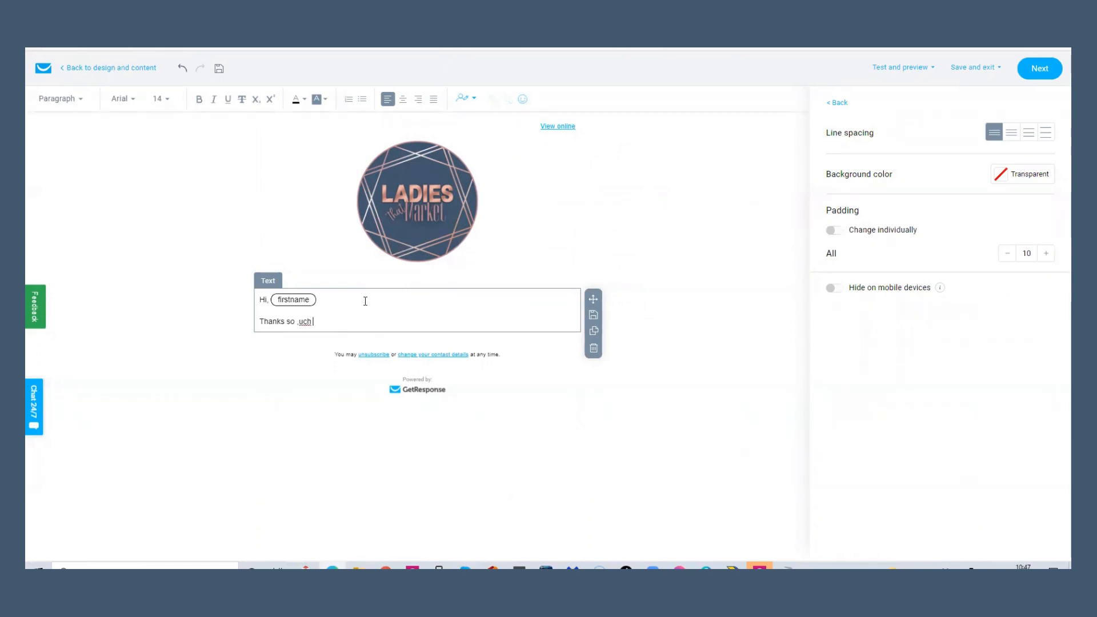
pyautogui.press('BackSpace')
pyautogui.press('BackSpace')
pyautogui.press('BackSpace')
pyautogui.press('BackSpace')
pyautogui.write('much for reque')
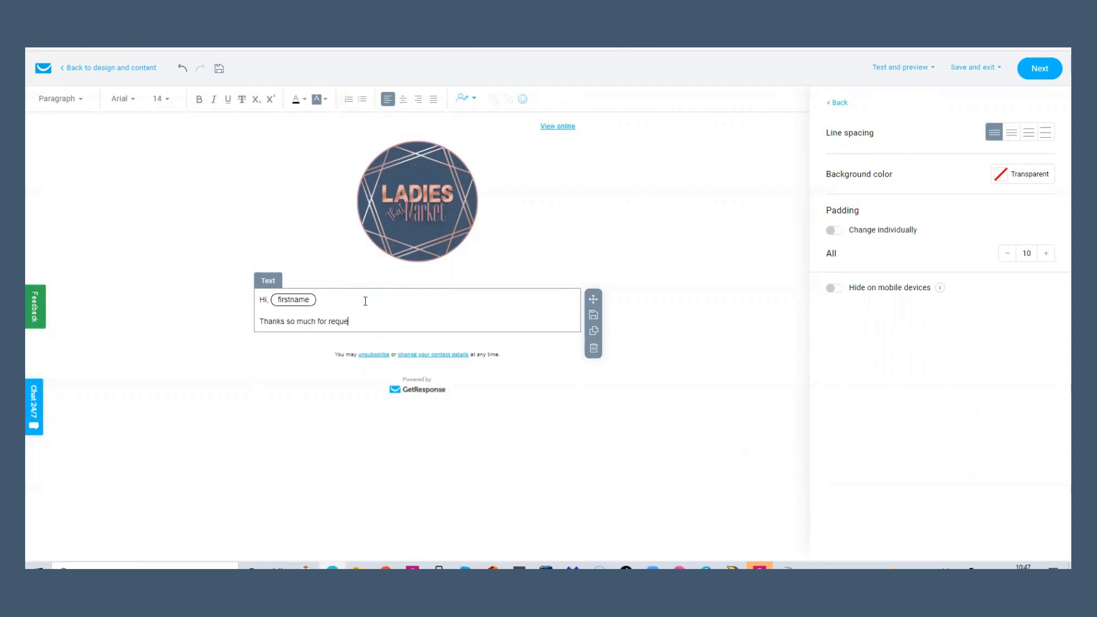
pyautogui.write('sting my FREE Training')
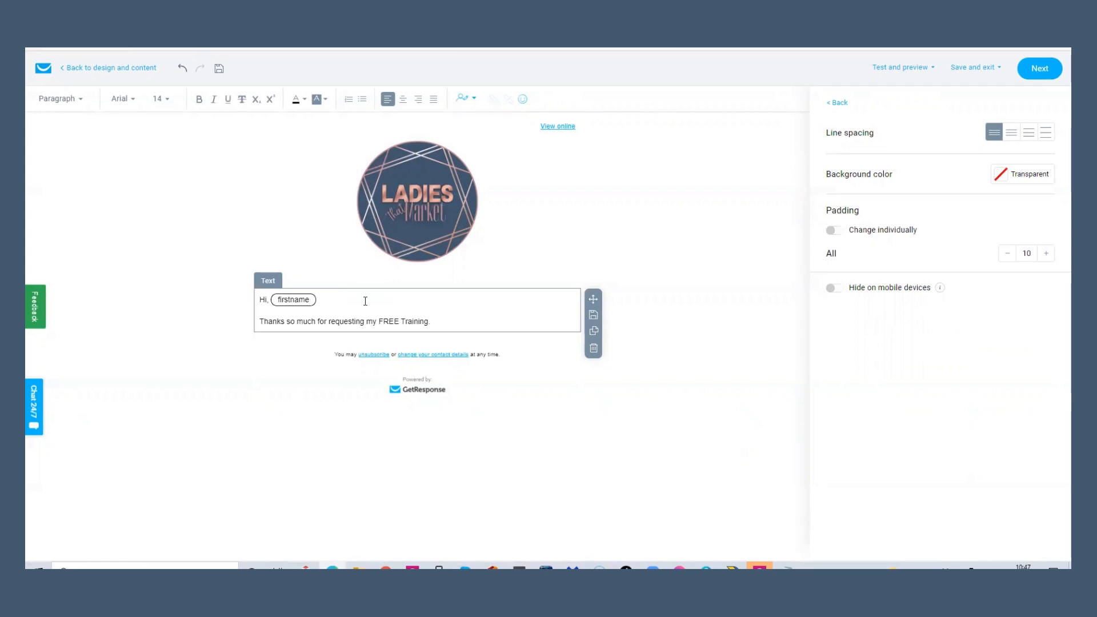
pyautogui.write('.')
# Step: Add a new paragraph reading "You can download this by >>> Clicking Here"
pyautogui.press('Return')
pyautogui.write('You c')
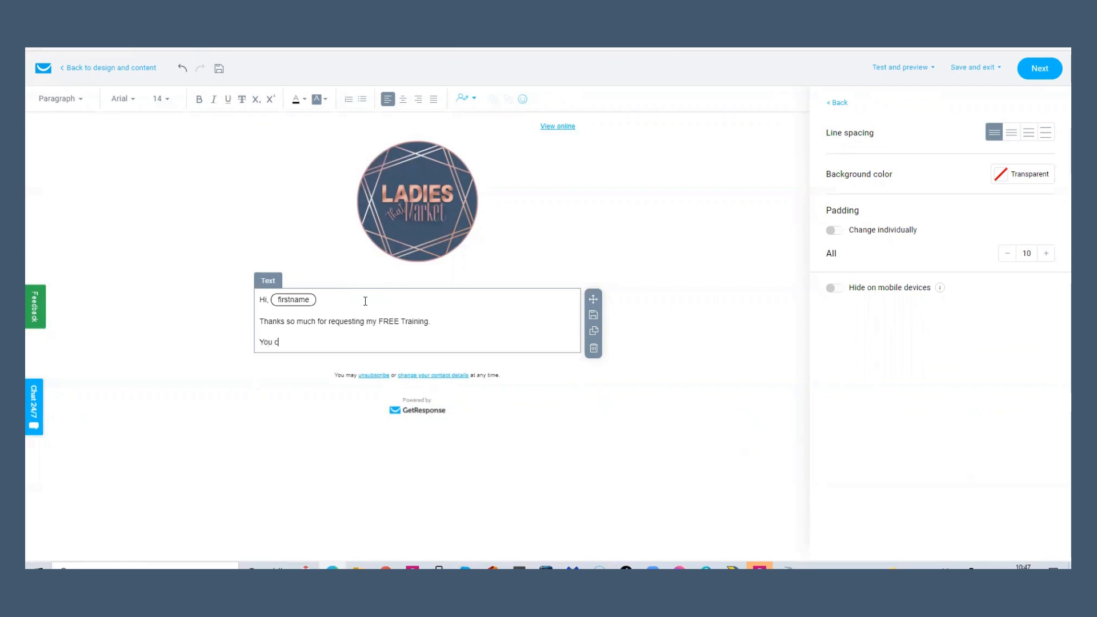
pyautogui.write('an download this by >>> Clickin')
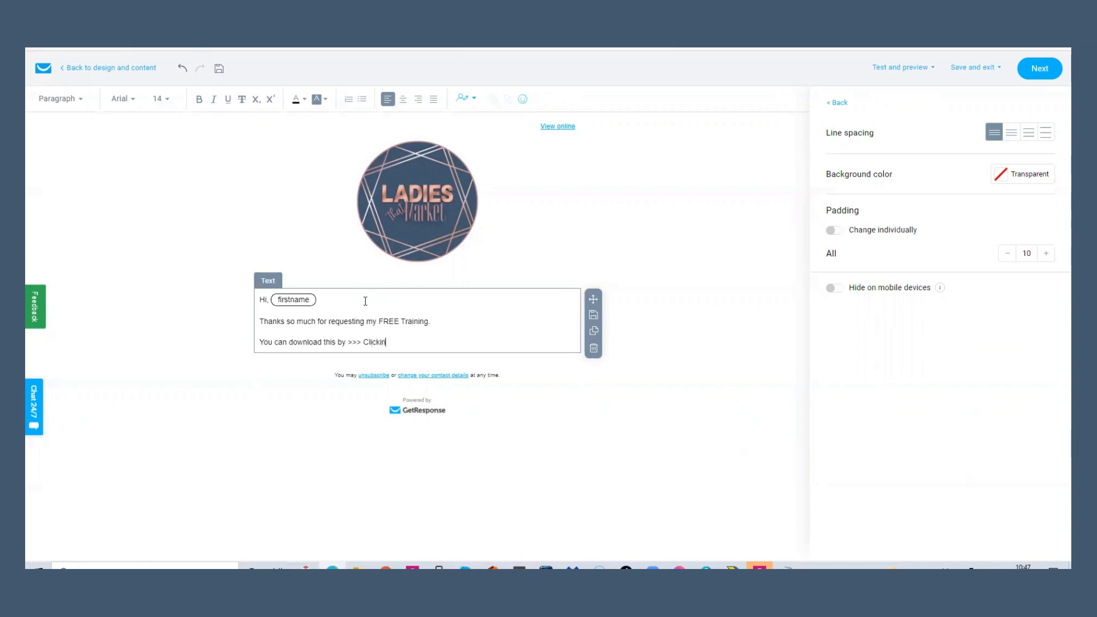
pyautogui.write('g Here')
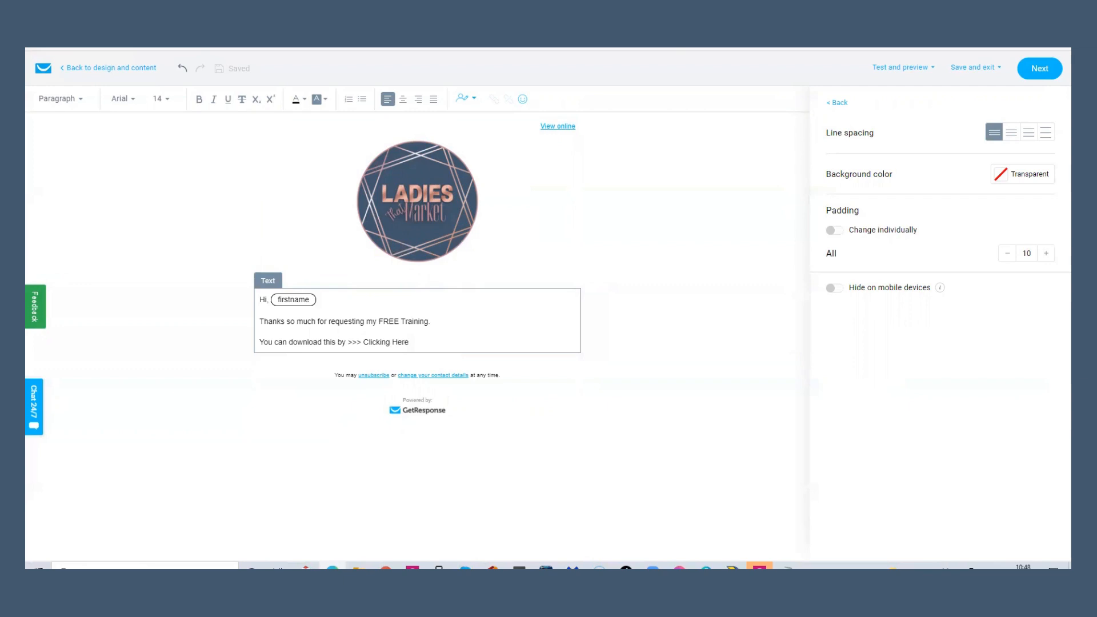
# Step: Switch to the "All My Links" document in Google Docs and look through the lead magnet links for the one to use
pyautogui.click(372, 49)
pyautogui.scroll(10, 519, 453)
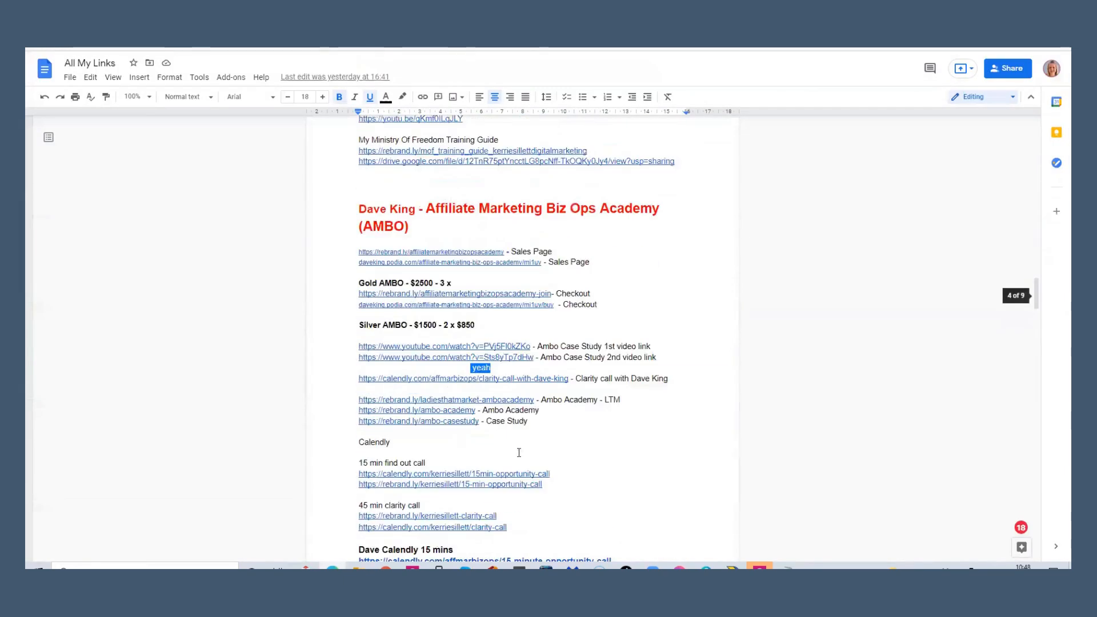
pyautogui.scroll(15, 519, 453)
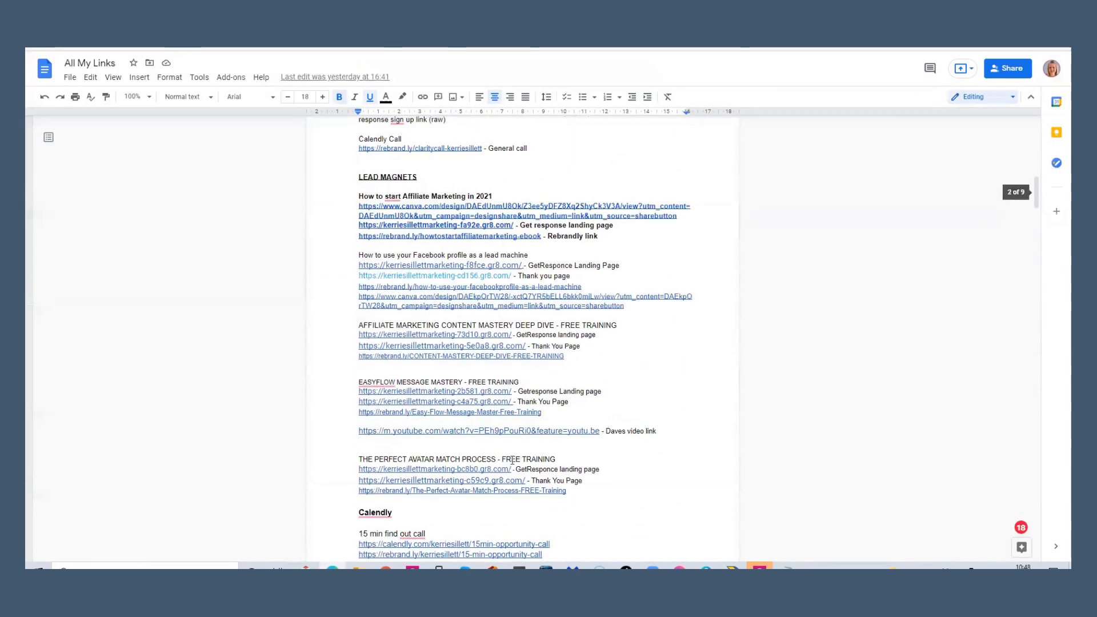
pyautogui.moveTo(550, 403); pyautogui.dragTo(364, 412)
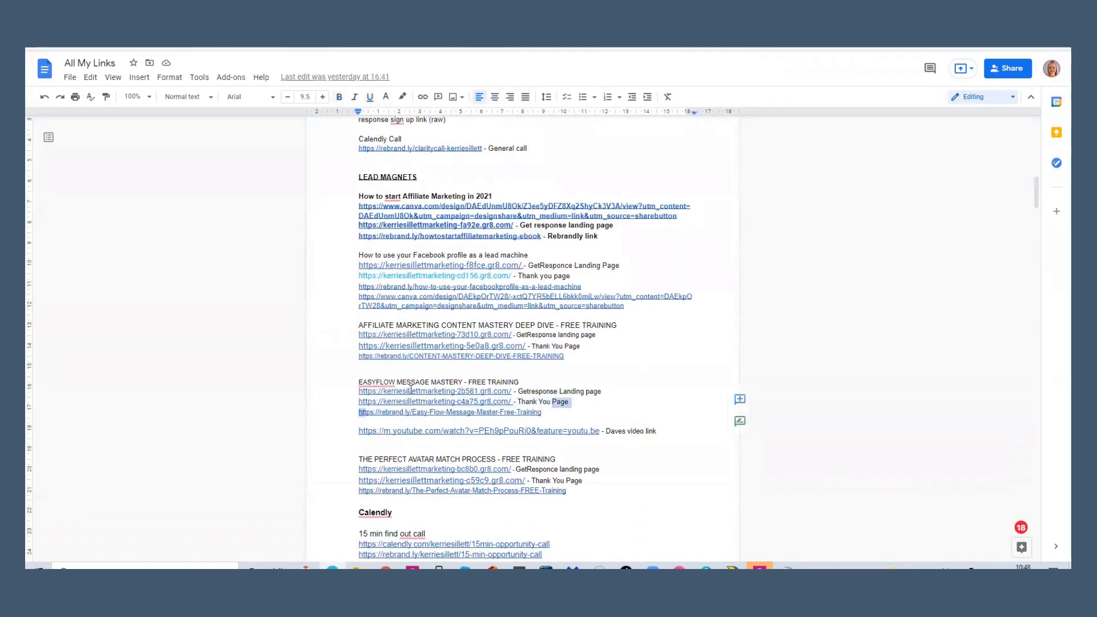
pyautogui.scroll(-5, 545, 393)
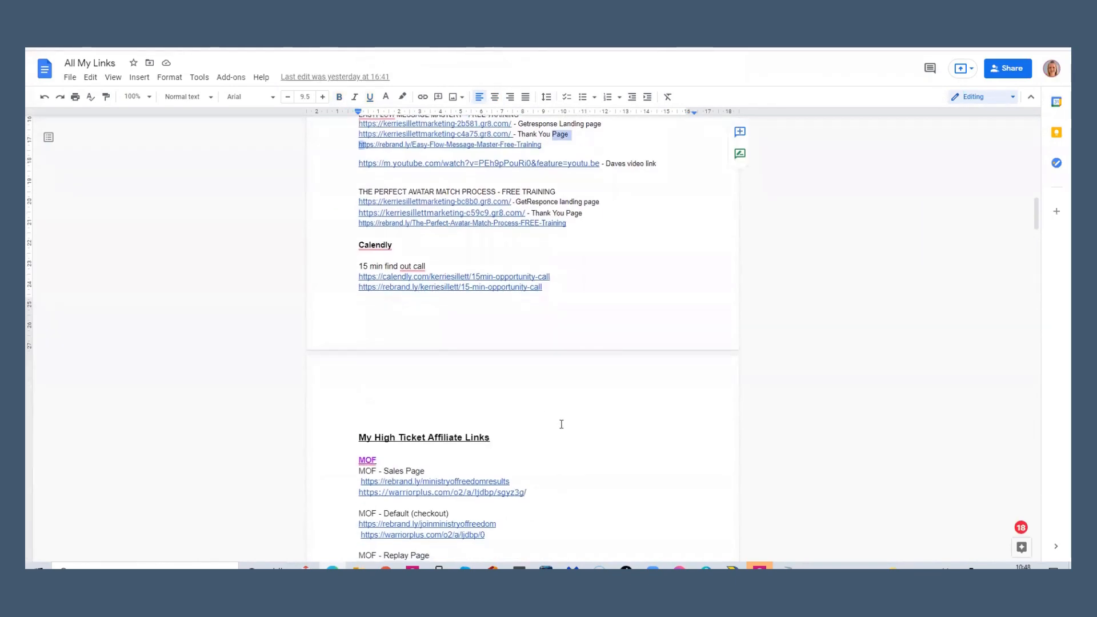
pyautogui.scroll(7, 559, 424)
pyautogui.scroll(5, 546, 385)
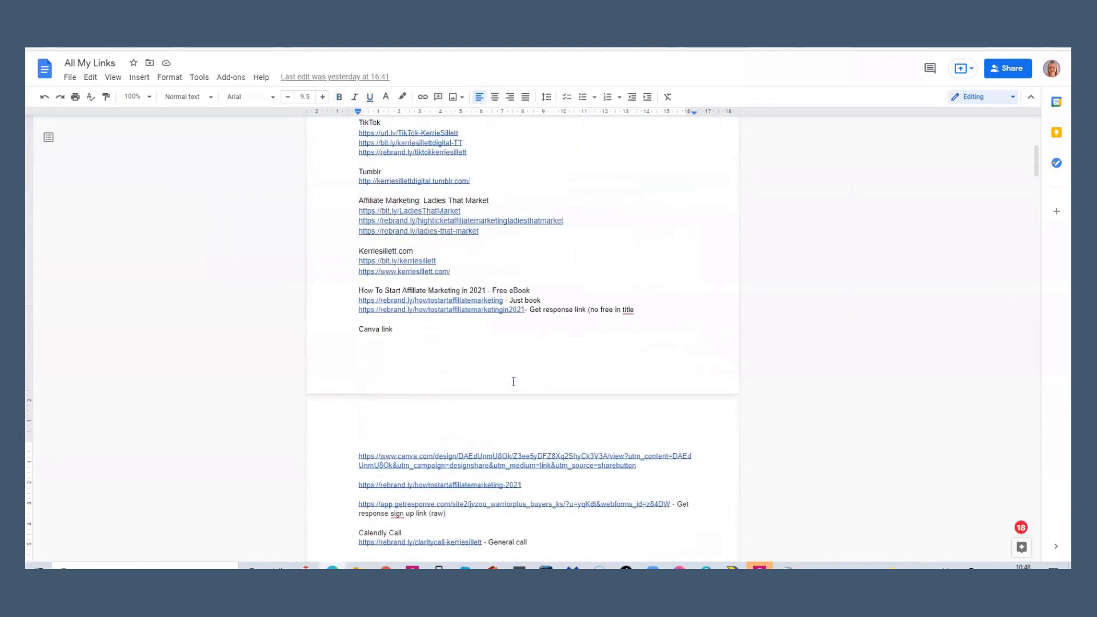
pyautogui.scroll(-3, 512, 380)
pyautogui.scroll(-4, 466, 402)
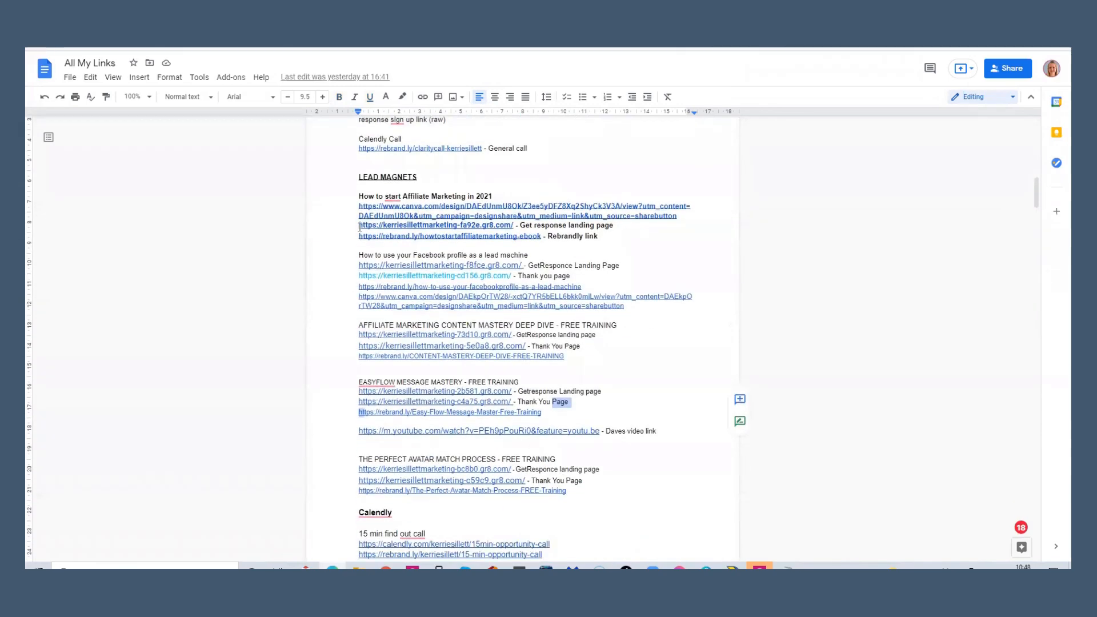
pyautogui.scroll(-4, 573, 220)
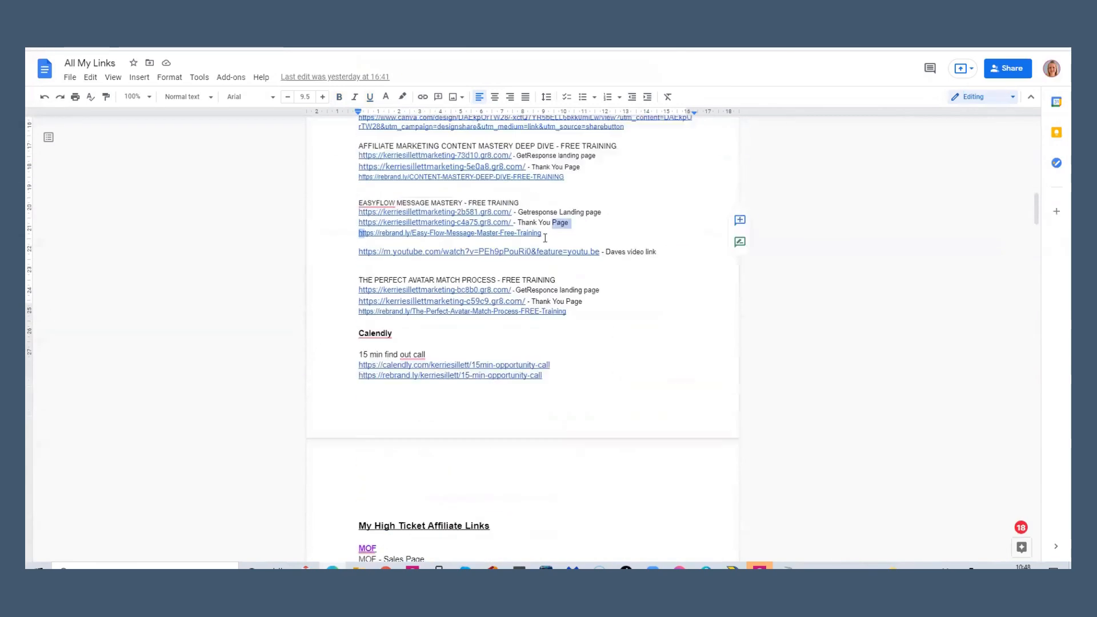
pyautogui.scroll(5, 649, 316)
pyautogui.scroll(3, 648, 316)
pyautogui.scroll(-4, 647, 316)
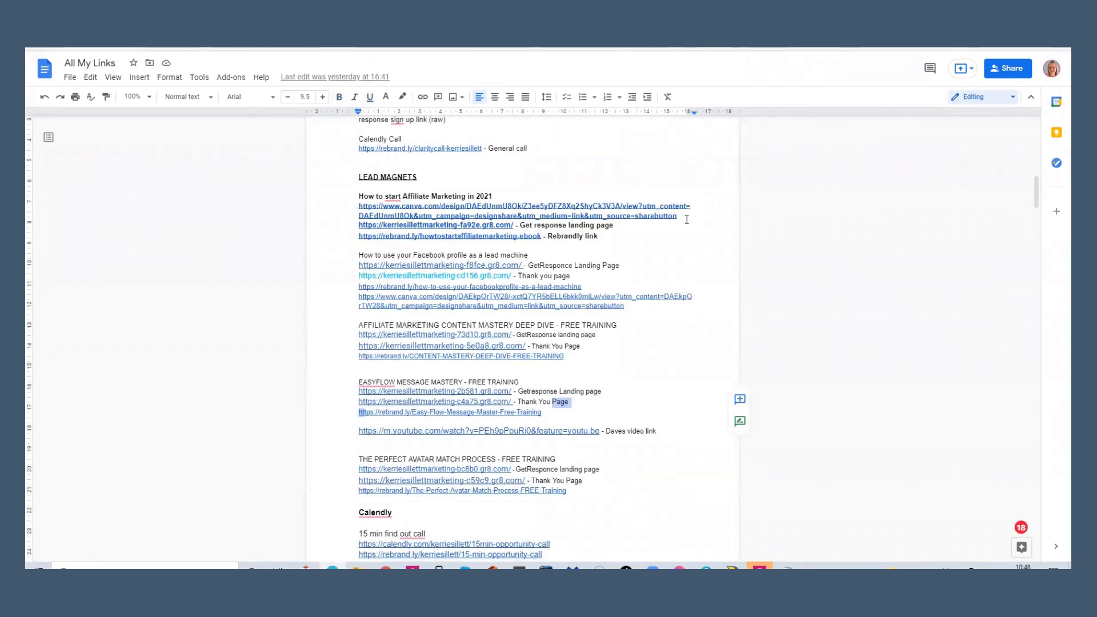
# Step: Copy the Canva link under "How to start Affiliate Marketing in 2021" and return to the end of "Clicking Here" in the GetResponse message
pyautogui.moveTo(678, 216); pyautogui.dragTo(360, 207)
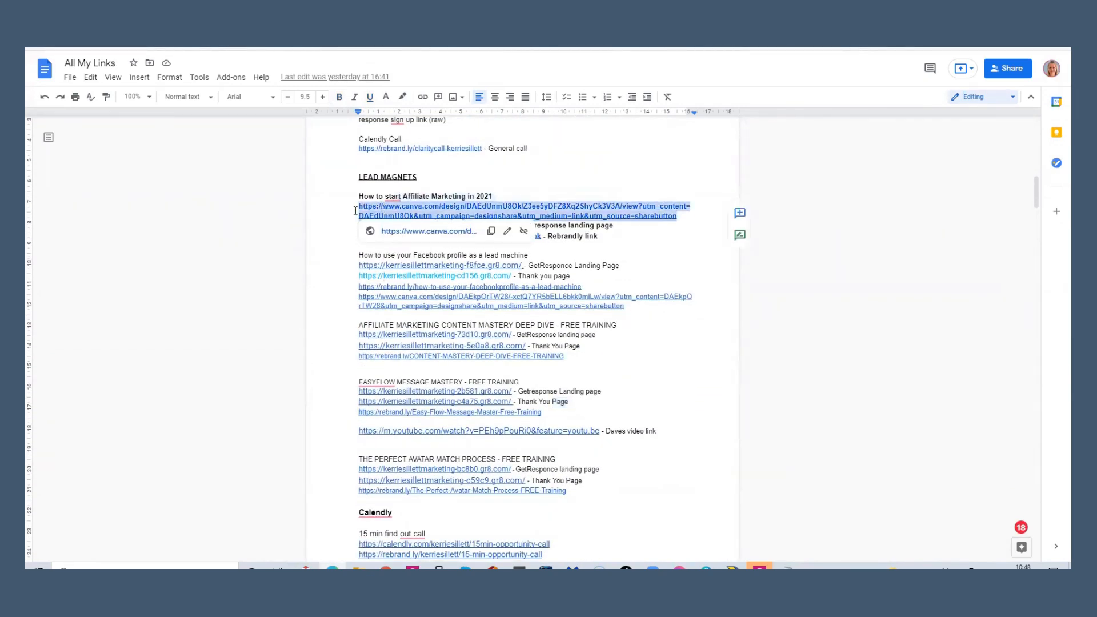
pyautogui.rightClick(507, 209)
pyautogui.click(528, 212)
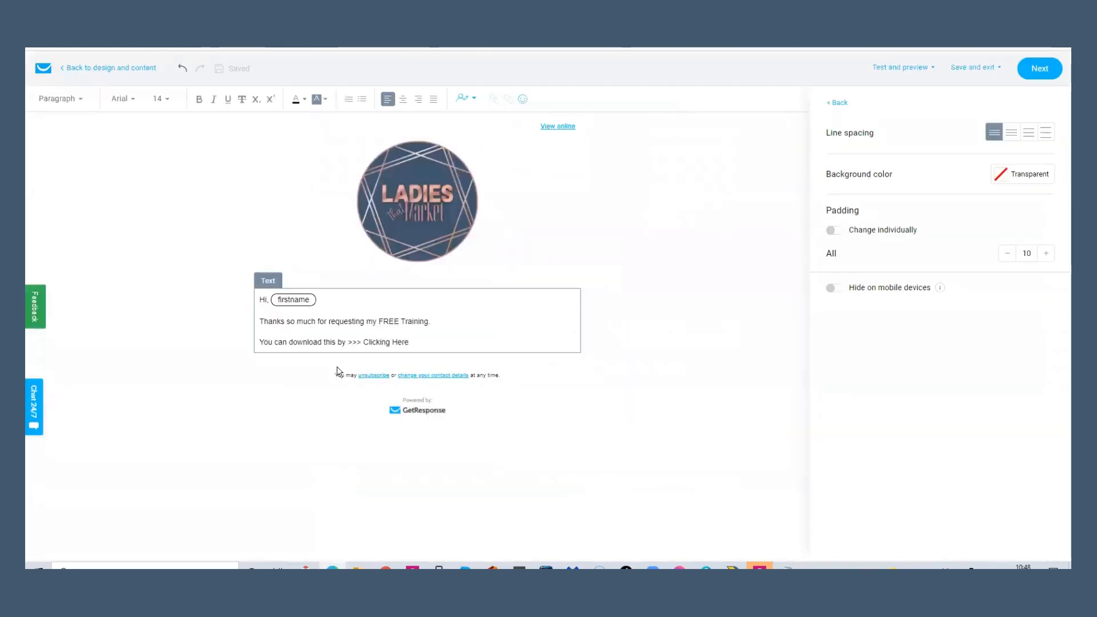
pyautogui.click(414, 338)
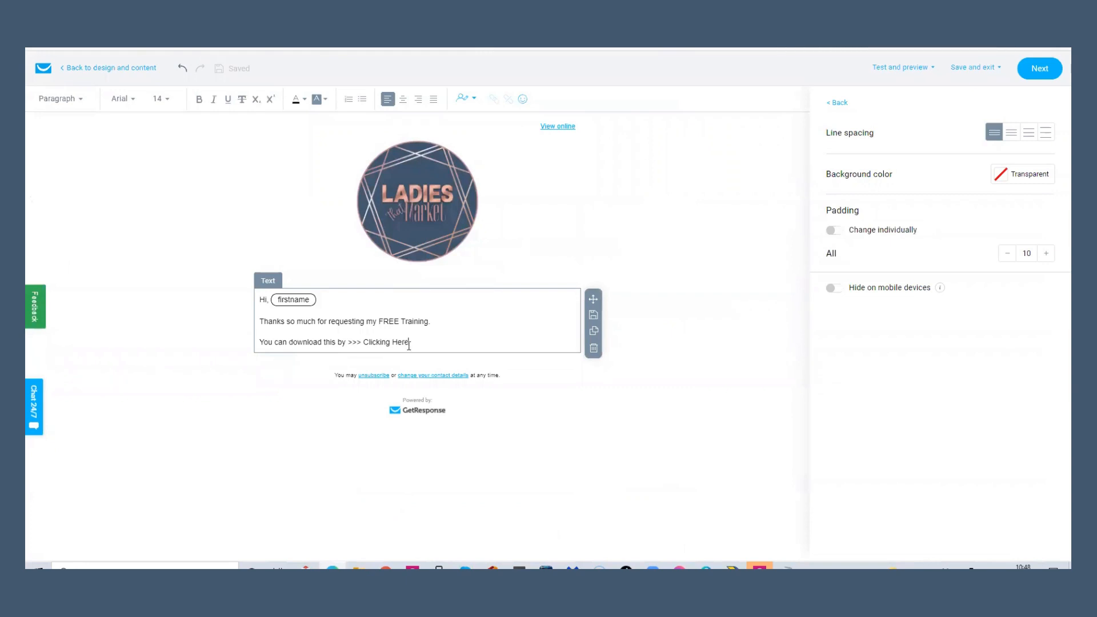
# Step: Turn ">>> Clicking Here" into a web address link that uses the copied Canva URL
pyautogui.moveTo(349, 343); pyautogui.dragTo(409, 342)
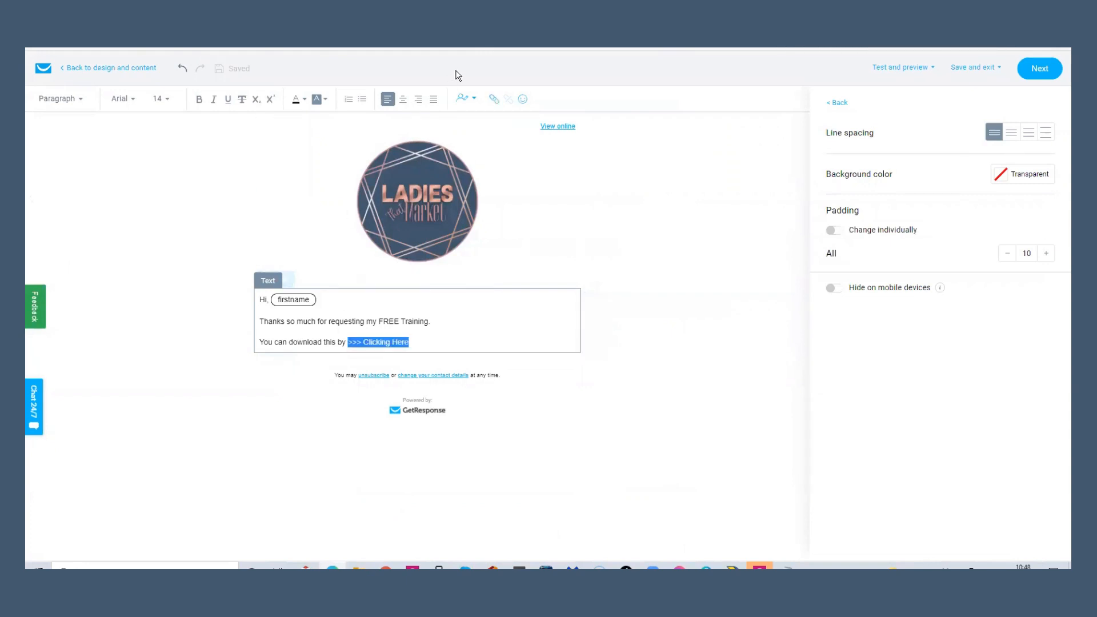
pyautogui.click(494, 99)
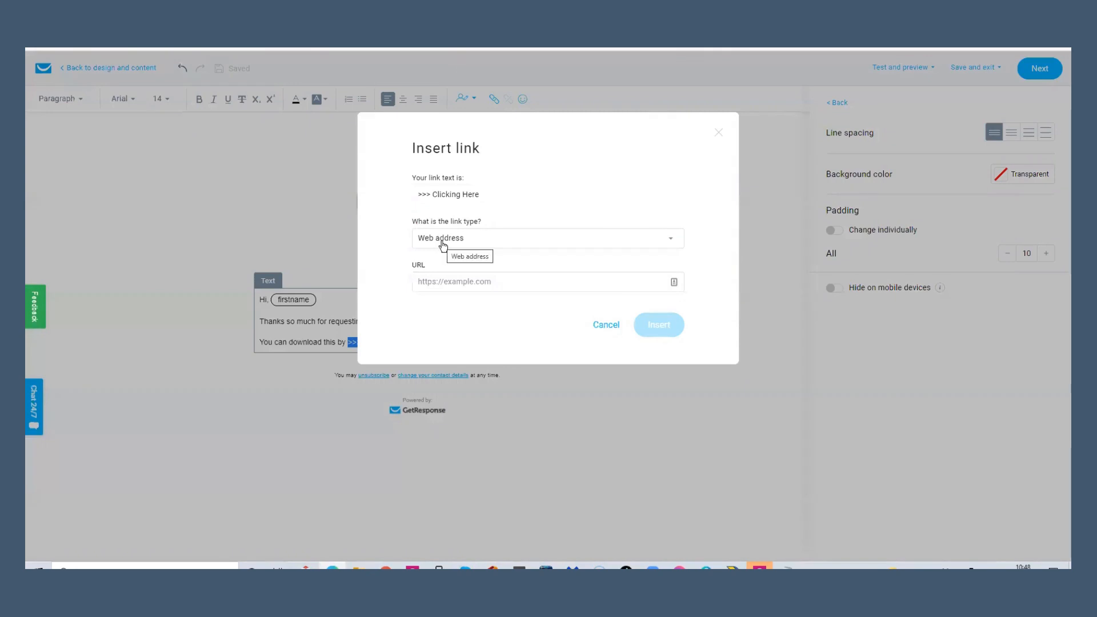
pyautogui.click(443, 284)
pyautogui.hotkey('ctrl', 'v')
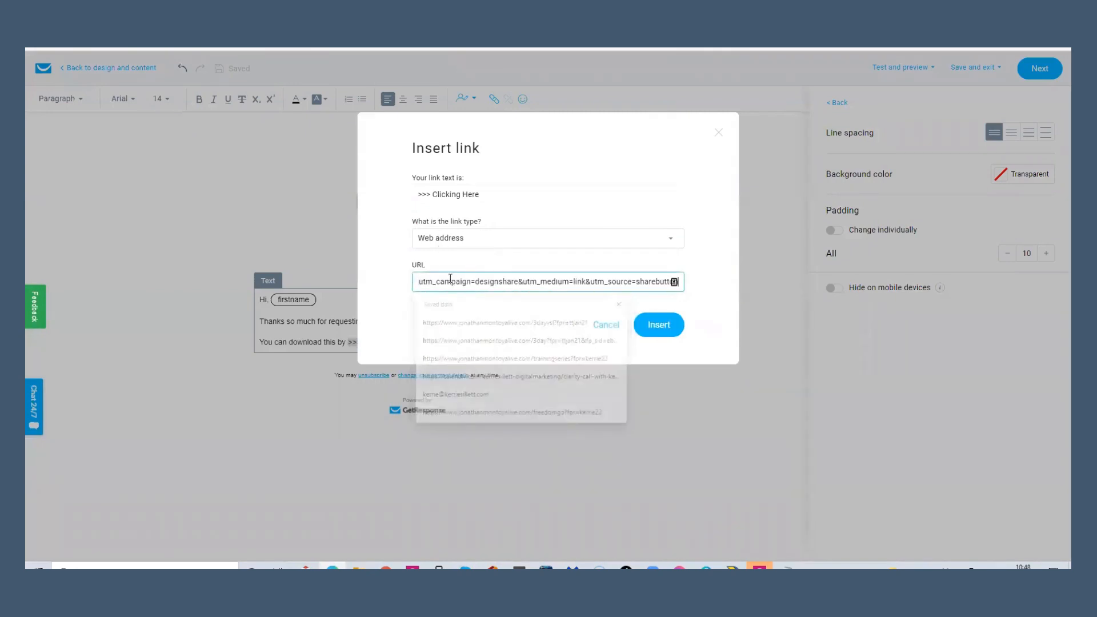
pyautogui.click(657, 325)
pyautogui.click(454, 333)
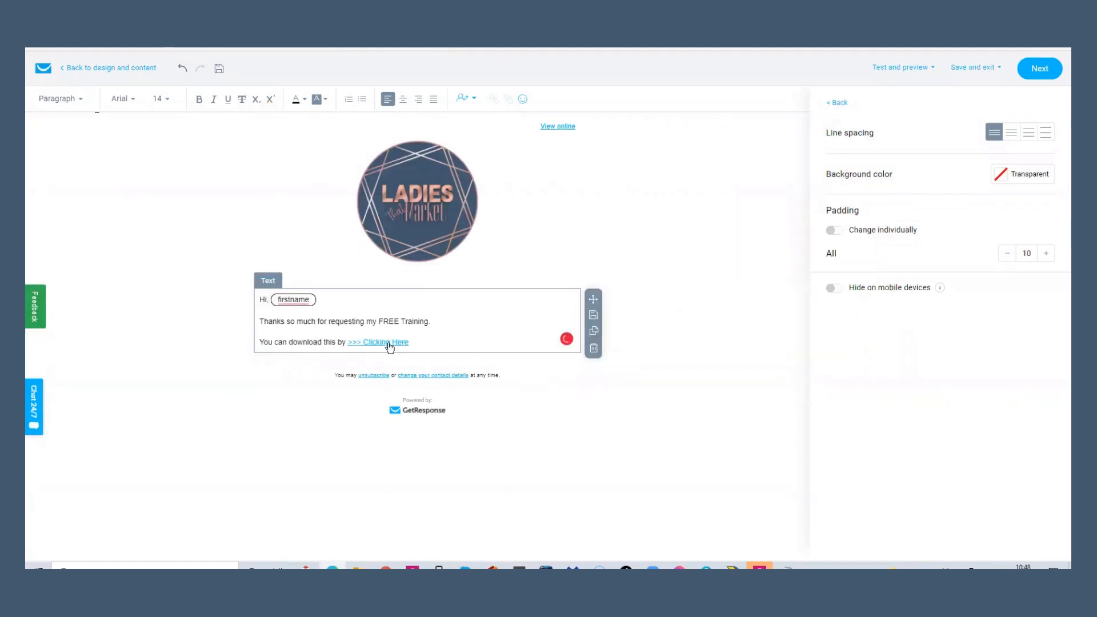
# Step: Start a new line below the download link and clear the link-styled text from it
pyautogui.click(420, 341)
pyautogui.press('Return')
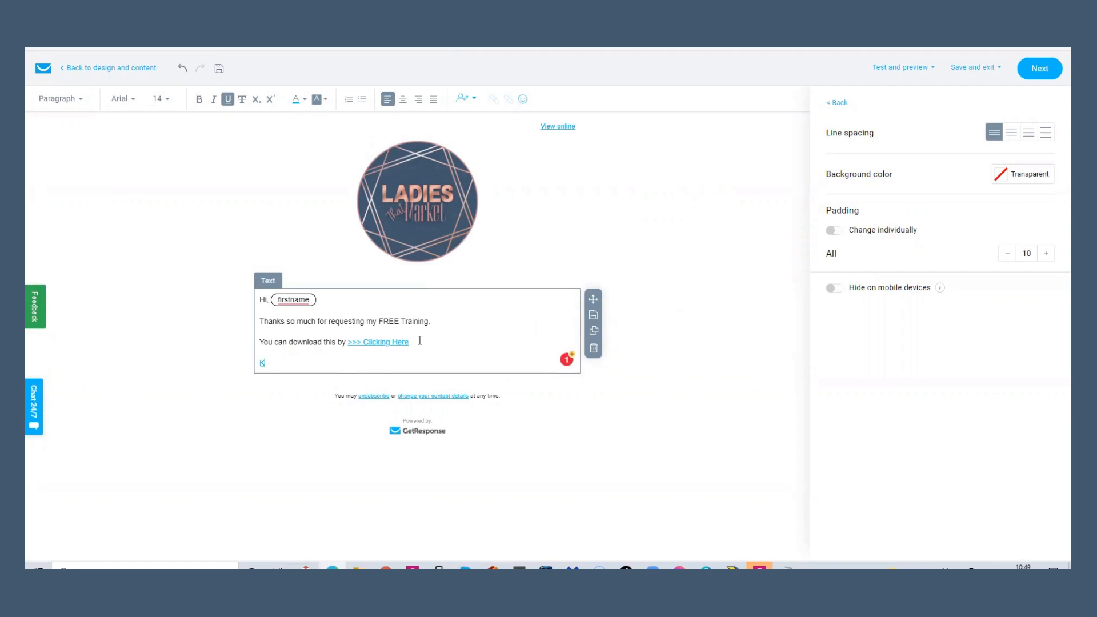
pyautogui.press('BackSpace')
pyautogui.write('Sp')
pyautogui.moveTo(273, 363); pyautogui.dragTo(261, 366)
pyautogui.moveTo(273, 363); pyautogui.dragTo(262, 353)
pyautogui.press('BackSpace')
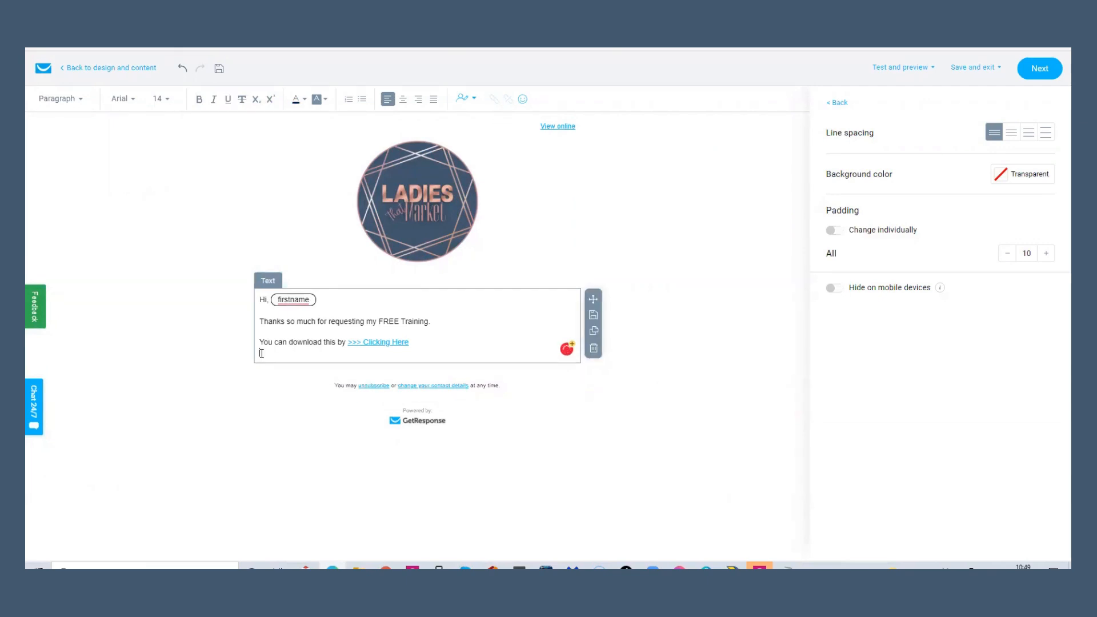
# Step: Add the sign-off "Speak Soon" with the sender's first name beneath it, and remove two surplus blank lines above
pyautogui.press('Return')
pyautogui.press('Return')
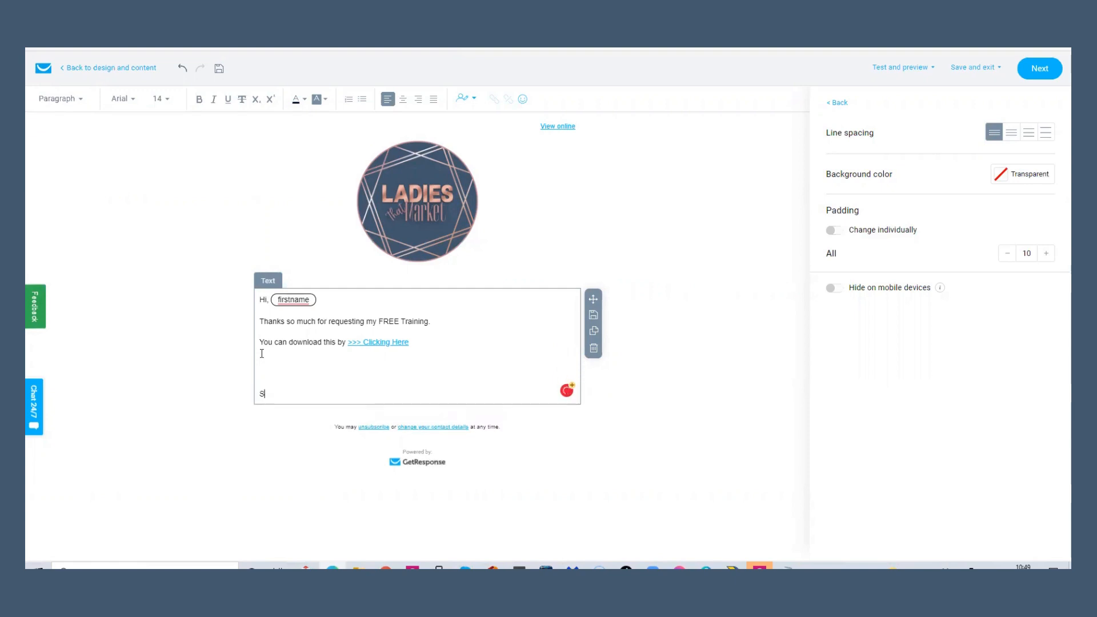
pyautogui.write('Speak Soon')
pyautogui.press('Return')
pyautogui.write('Kerrie')
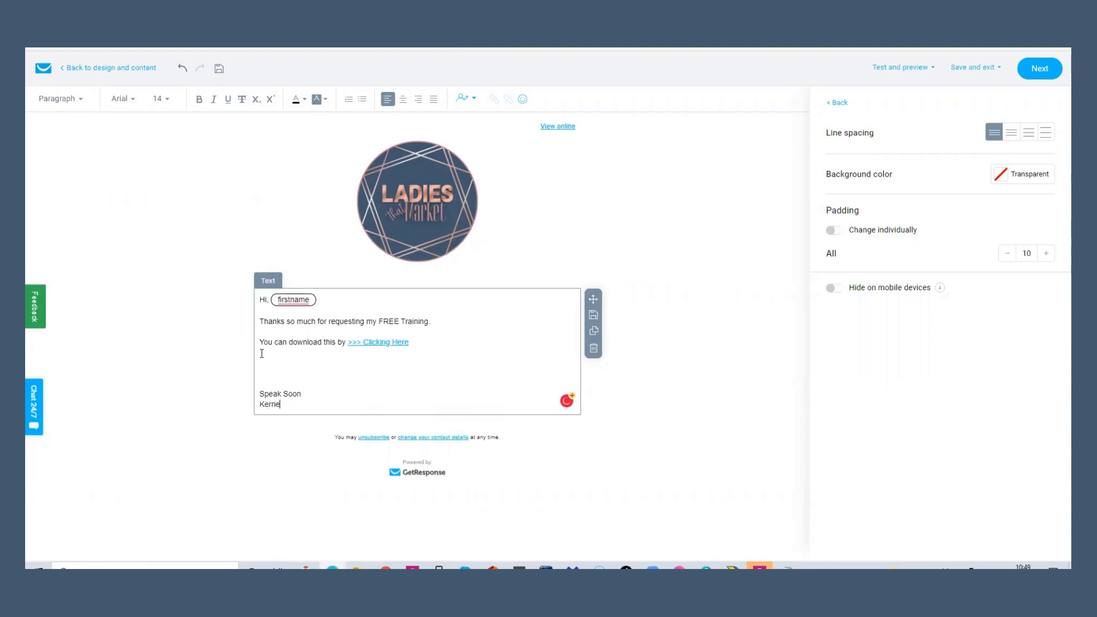
pyautogui.press('Return')
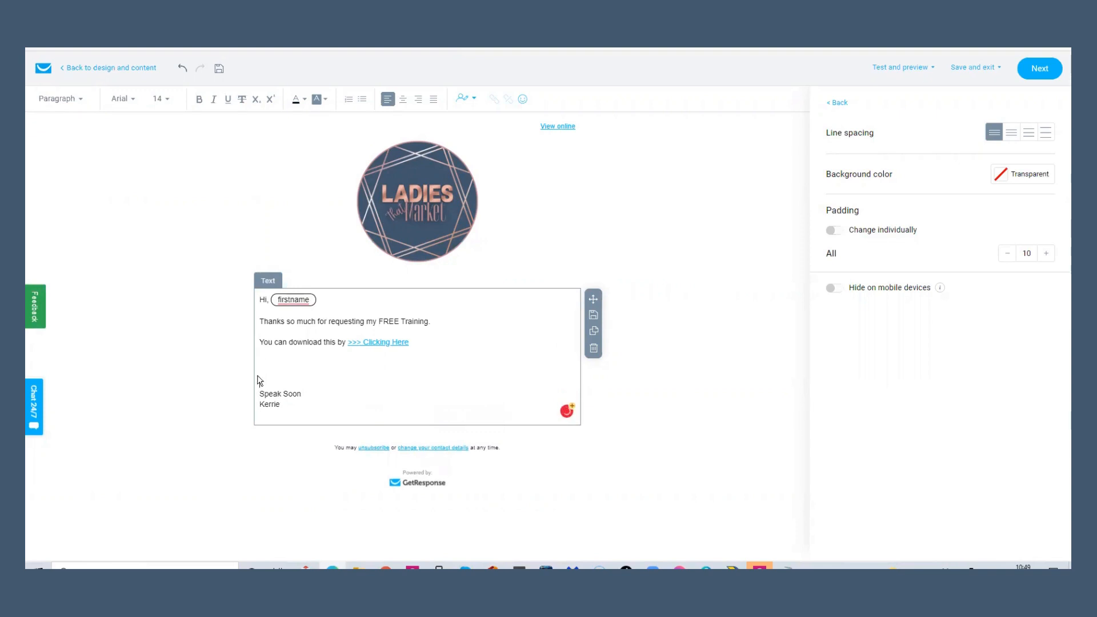
pyautogui.click(260, 380)
pyautogui.press('BackSpace')
pyautogui.press('BackSpace')
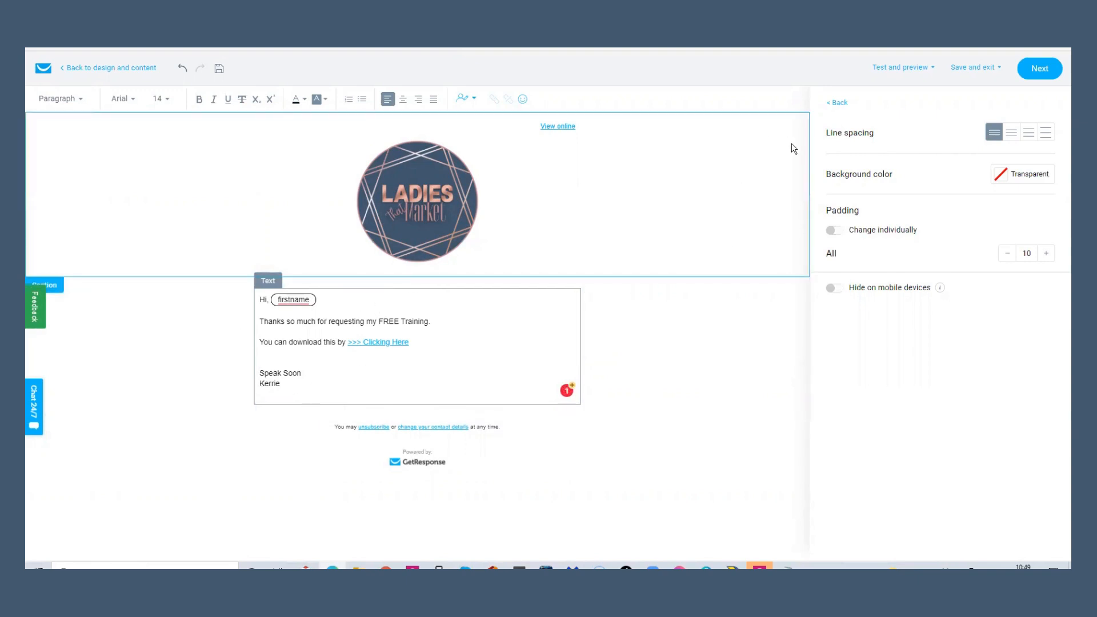
# Step: Try the Times New Roman and Arial Black fonts on the two-line sign-off and return it to Arial
pyautogui.moveTo(294, 377); pyautogui.dragTo(258, 378)
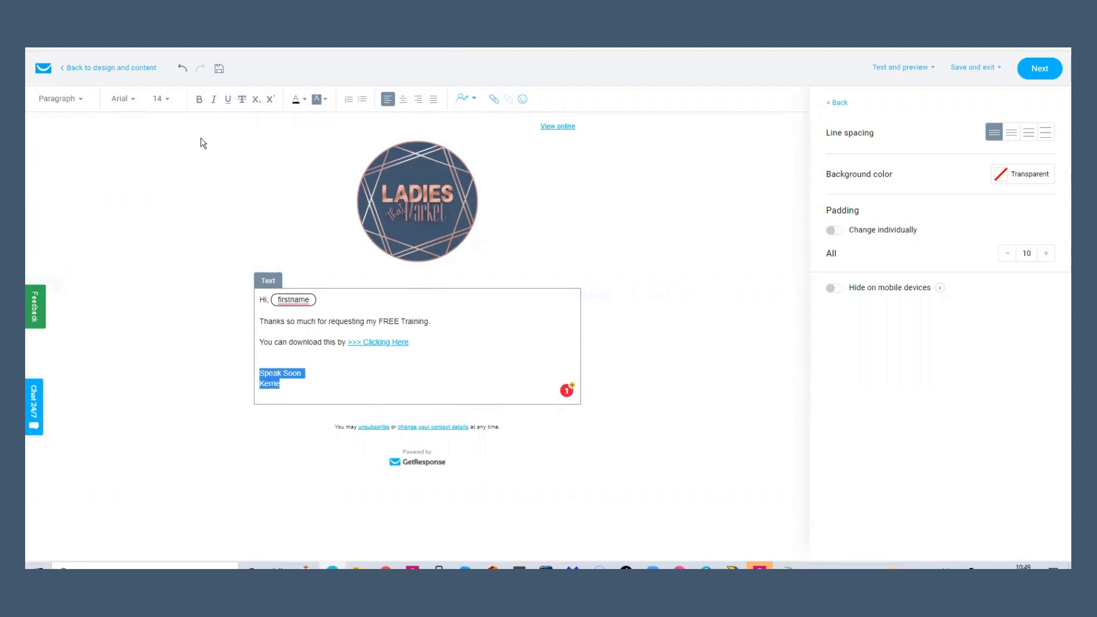
pyautogui.click(82, 103)
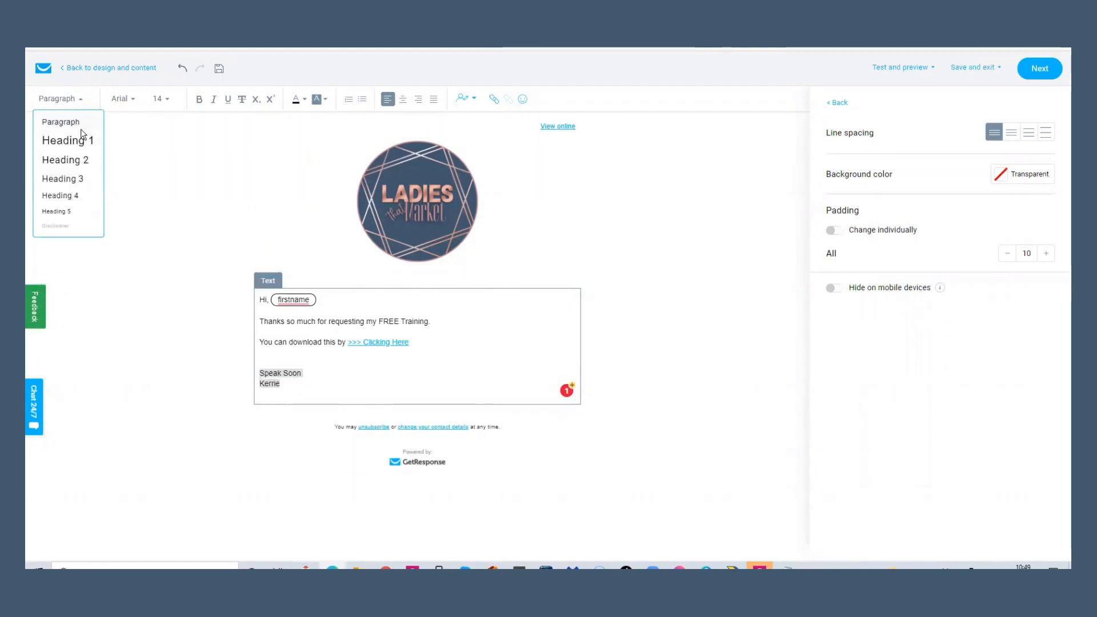
pyautogui.click(135, 107)
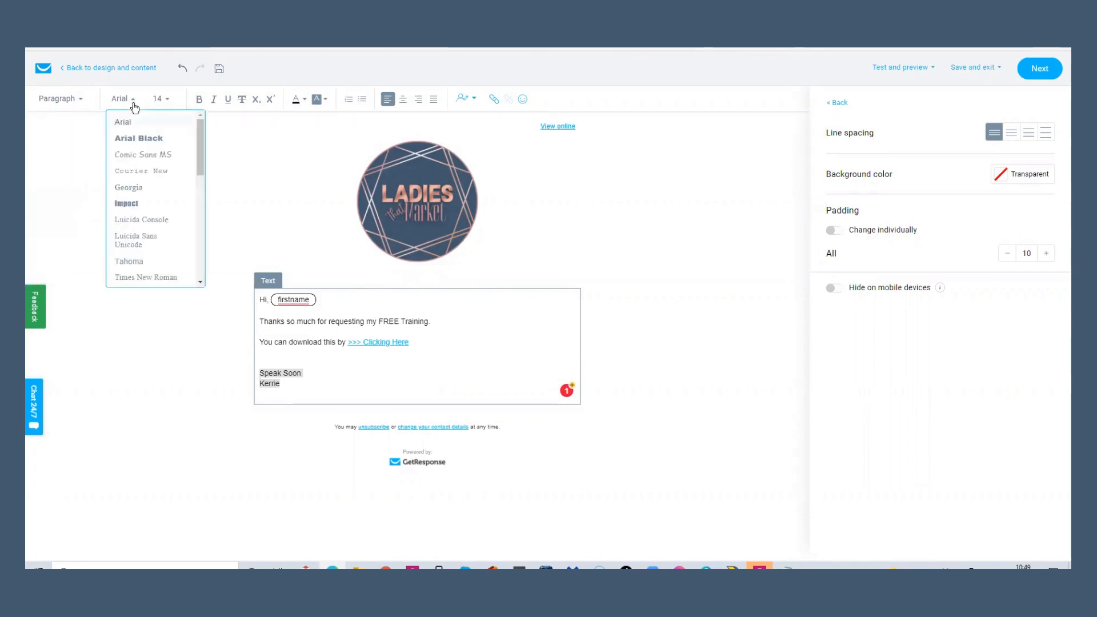
pyautogui.scroll(-2, 150, 217)
pyautogui.click(152, 226)
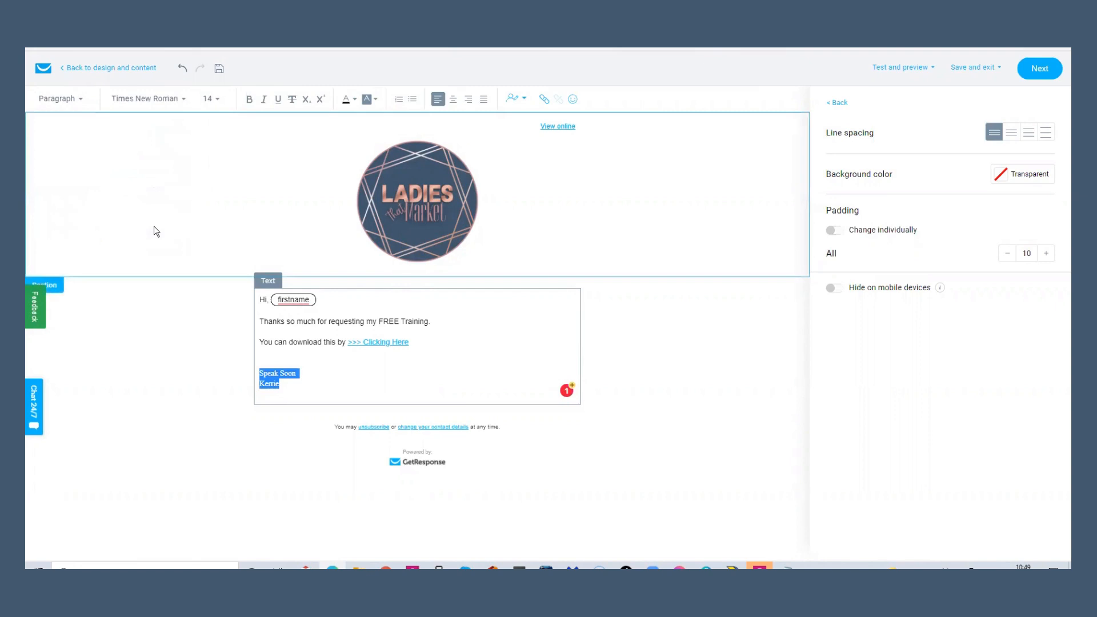
pyautogui.click(184, 100)
pyautogui.click(147, 146)
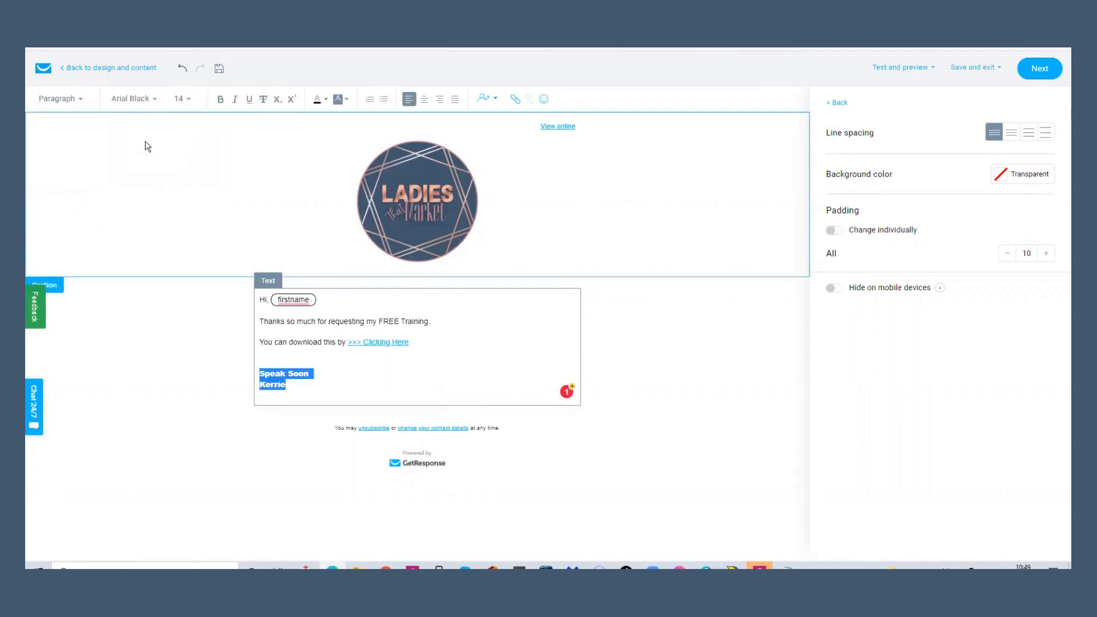
pyautogui.click(154, 104)
pyautogui.click(134, 122)
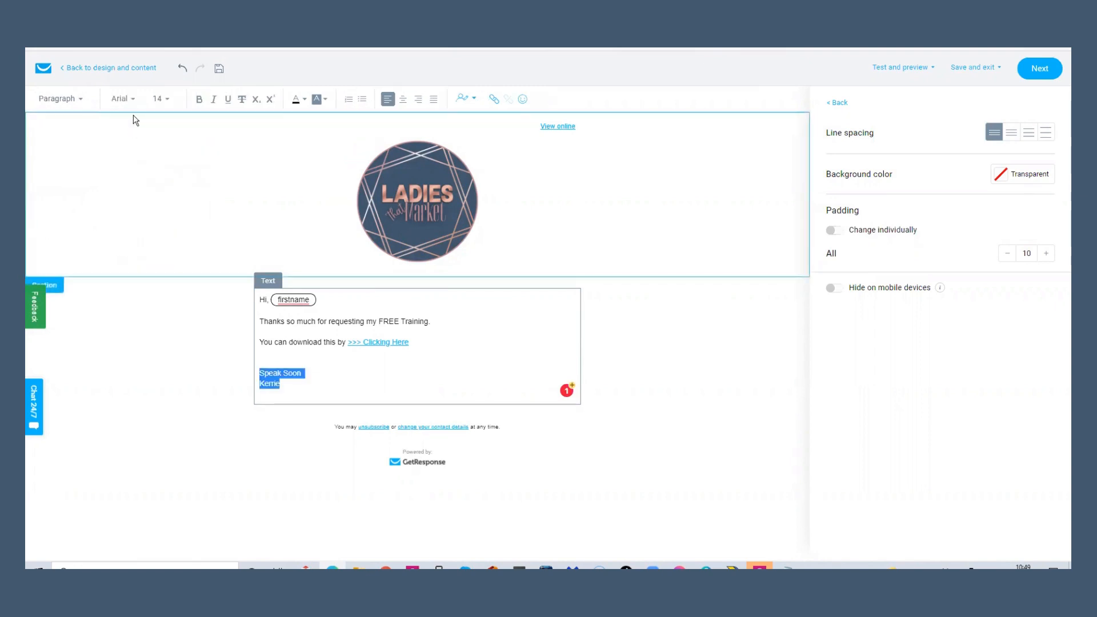
# Step: Set the sign-off's font size to 18 and its text color to dark green
pyautogui.click(162, 102)
pyautogui.click(162, 220)
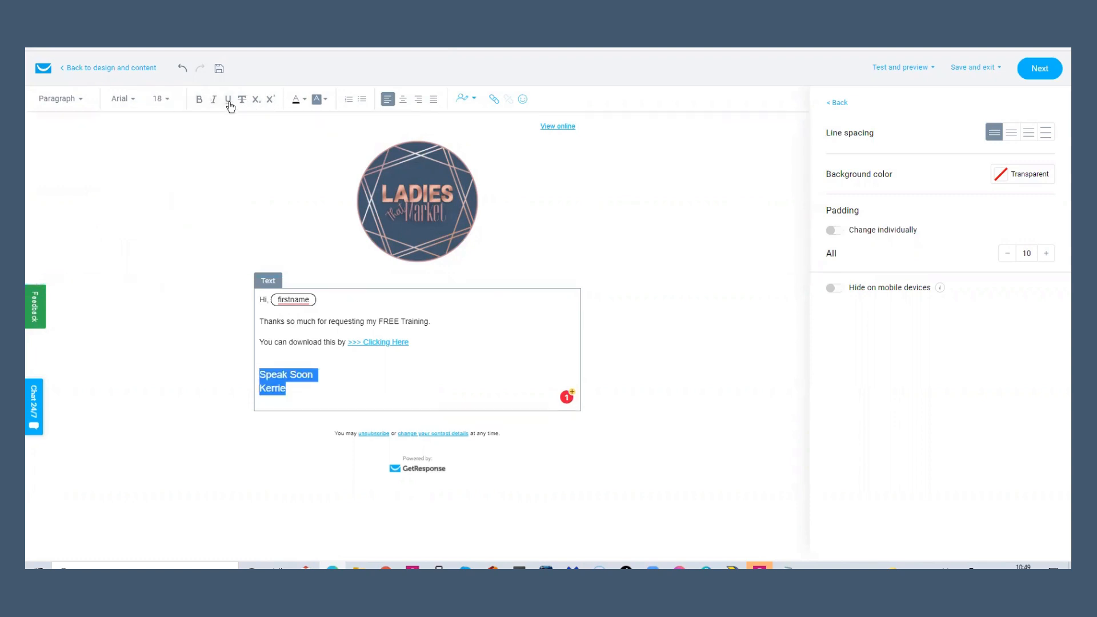
pyautogui.click(302, 103)
pyautogui.click(325, 101)
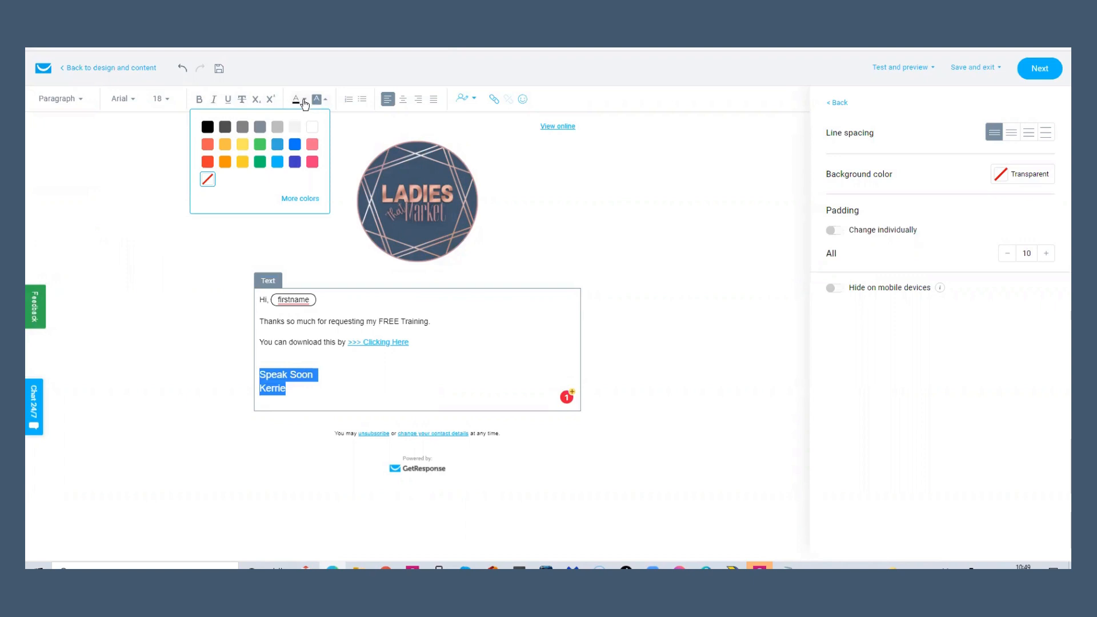
pyautogui.click(305, 101)
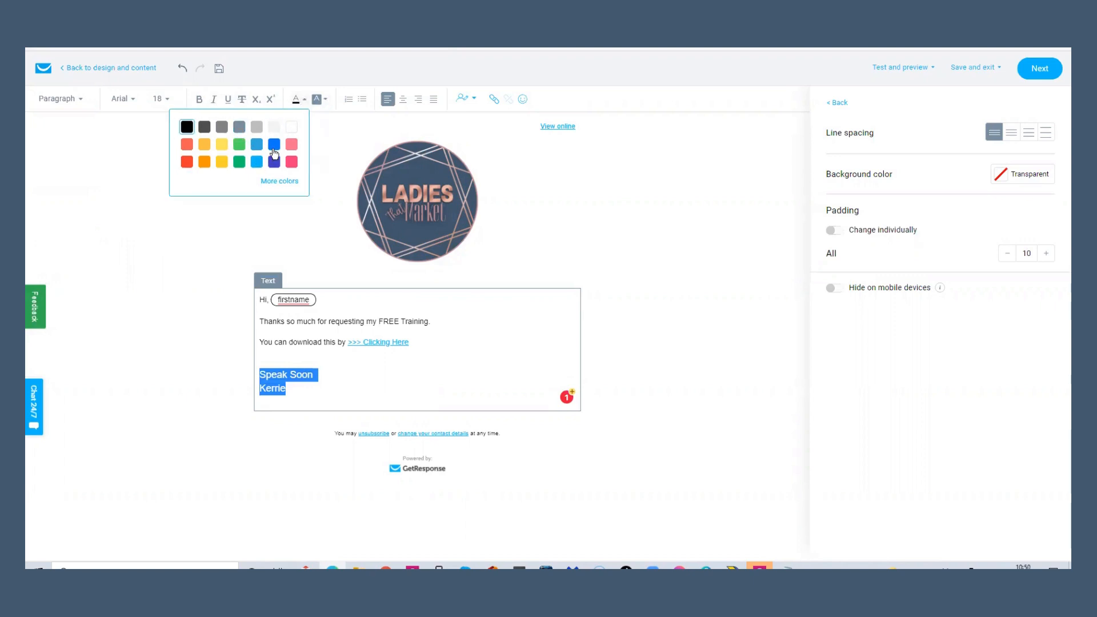
pyautogui.click(240, 162)
pyautogui.click(190, 283)
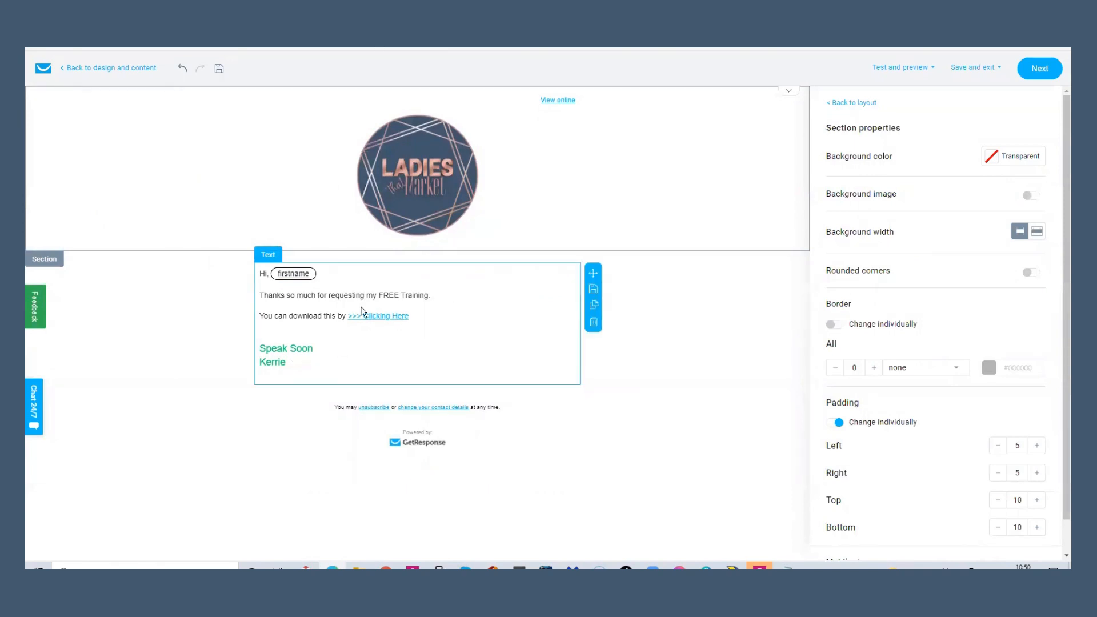
# Step: Insert an equal-width 2-column section between the message text and the unsubscribe footer
pyautogui.click(854, 104)
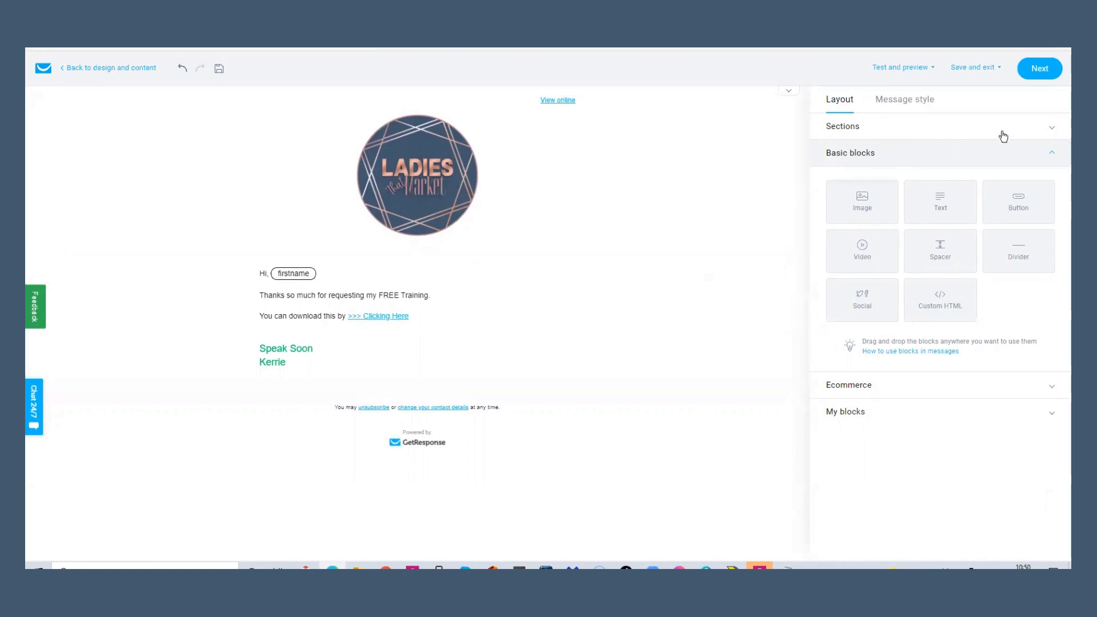
pyautogui.click(1044, 129)
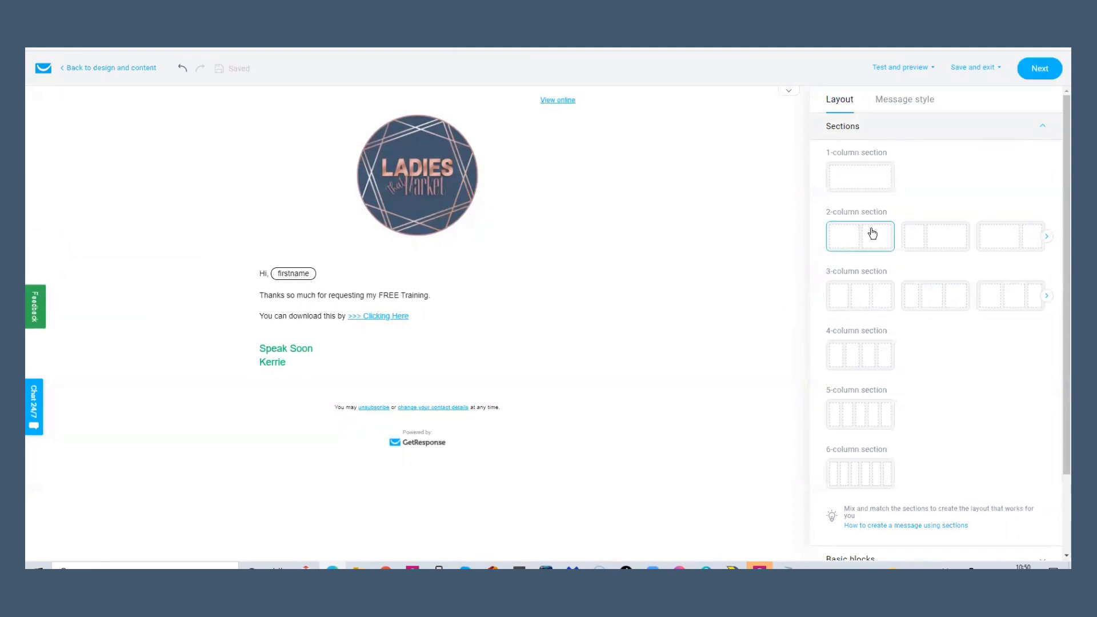
pyautogui.moveTo(874, 235); pyautogui.dragTo(441, 421)
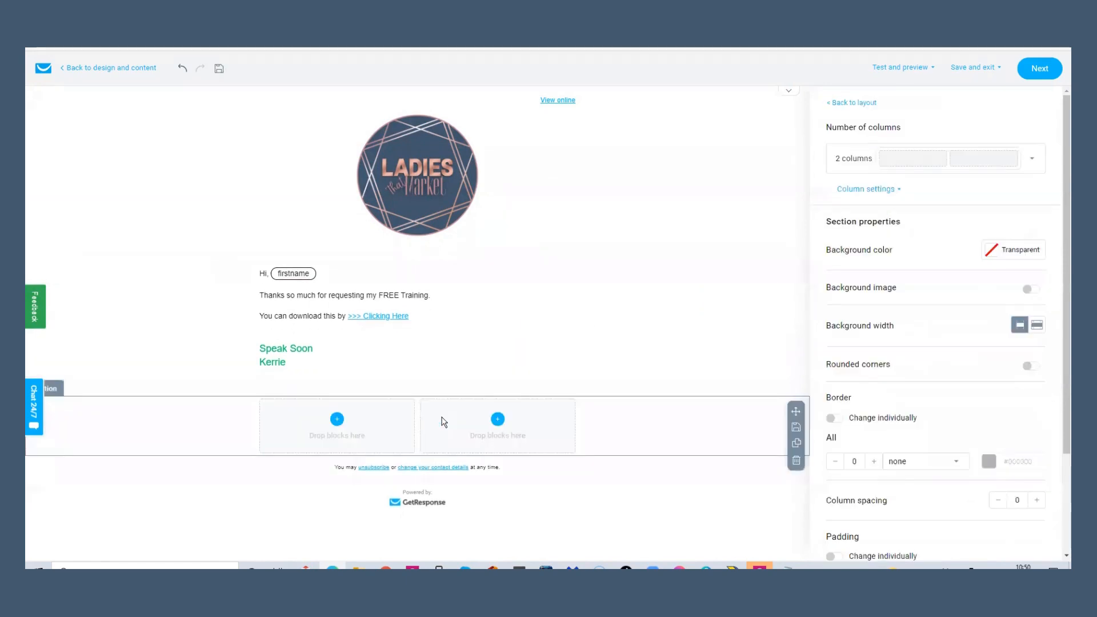
# Step: Place an image block in the section's right column and fill it with the stored portrait photo without the logo
pyautogui.click(860, 106)
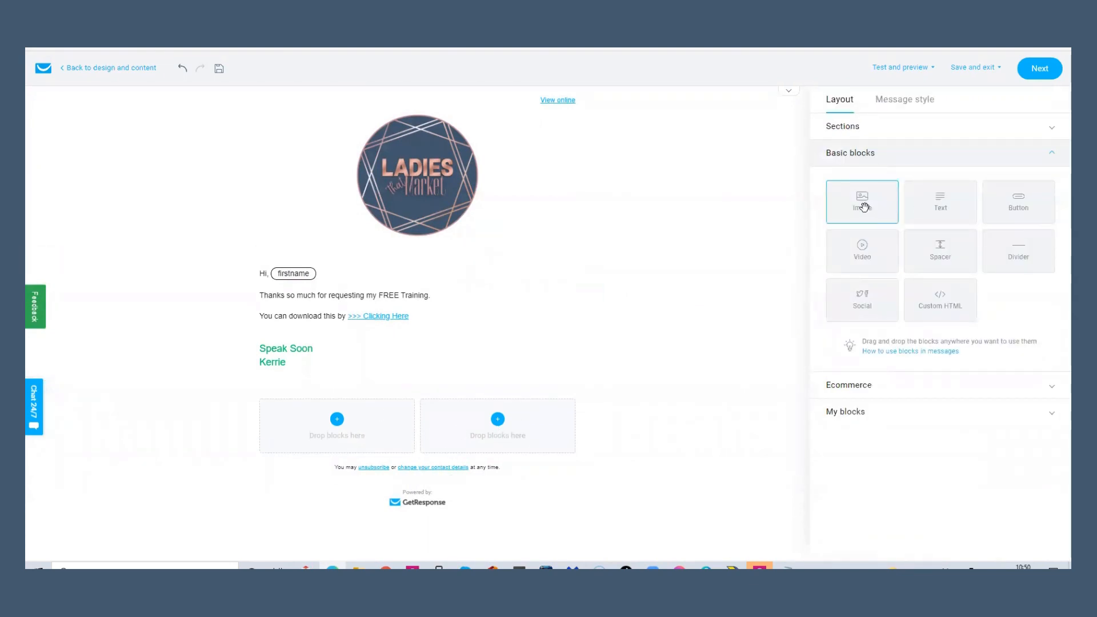
pyautogui.moveTo(864, 207); pyautogui.dragTo(506, 425)
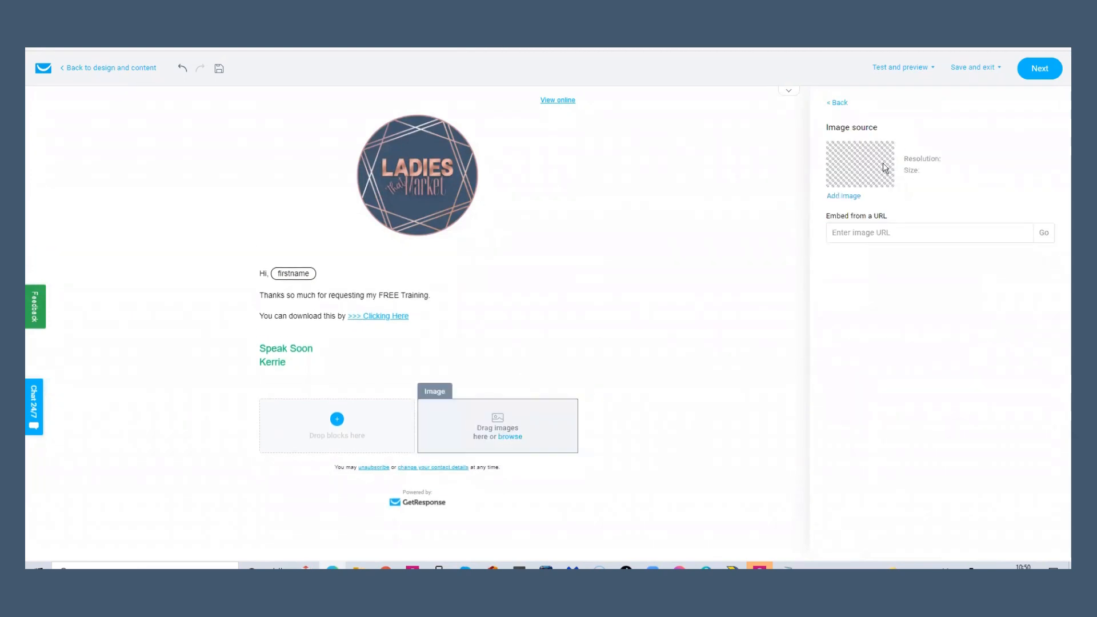
pyautogui.click(850, 197)
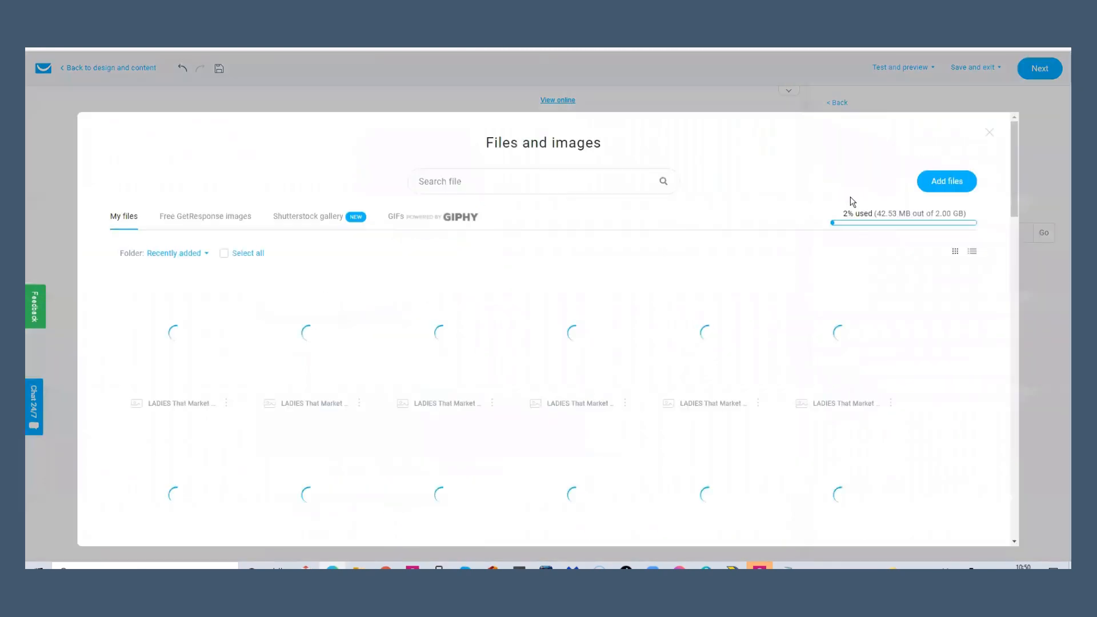
pyautogui.scroll(-6, 623, 374)
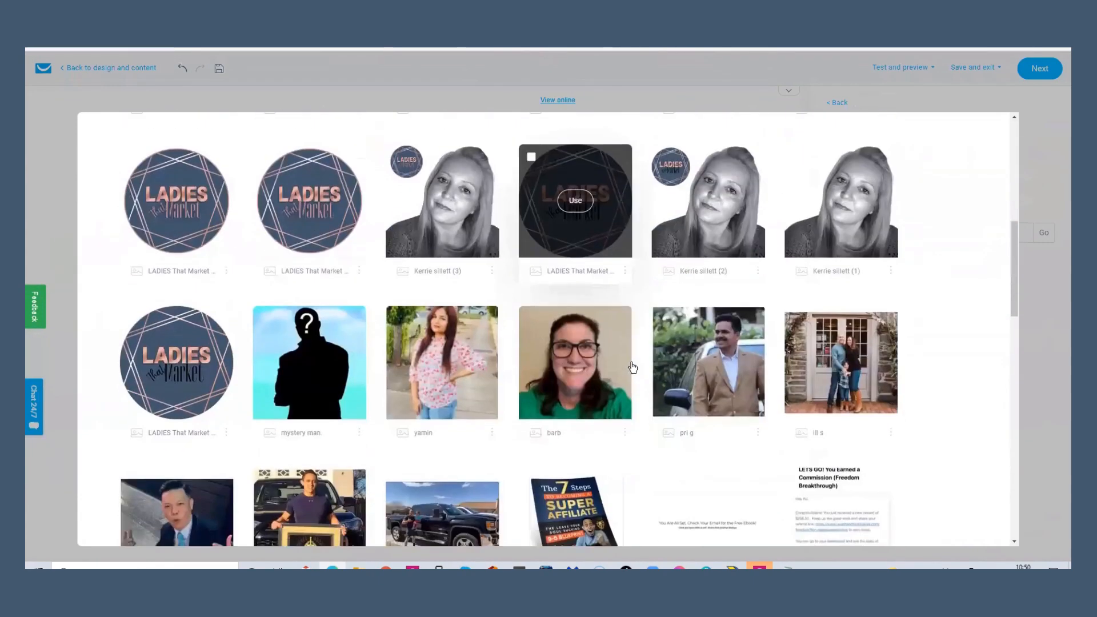
pyautogui.scroll(1, 709, 343)
pyautogui.click(853, 288)
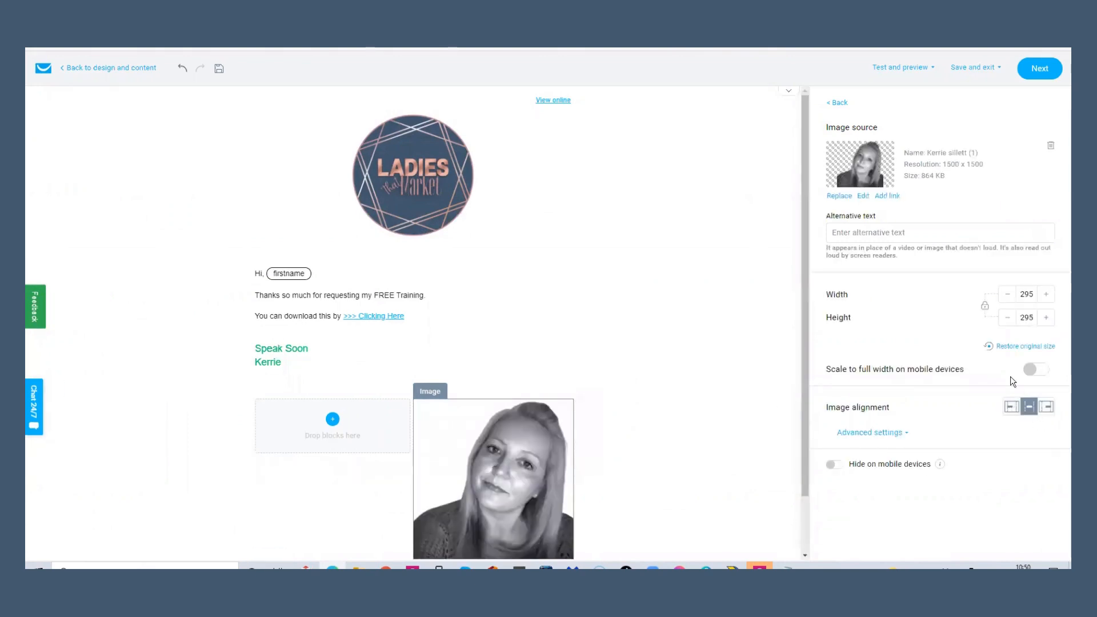
# Step: Reduce the portrait image to a width and height of 100
pyautogui.click(1008, 294)
pyautogui.click(1007, 294)
pyautogui.click(1007, 295)
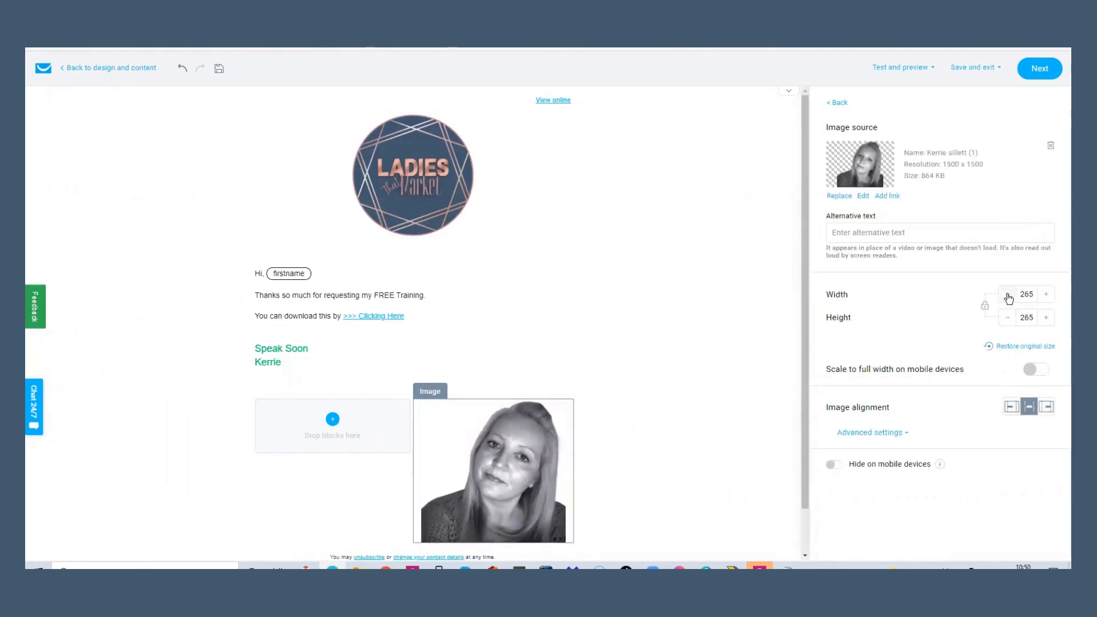
pyautogui.click(1007, 294)
pyautogui.click(1007, 294)
pyautogui.click(1007, 295)
pyautogui.click(1007, 294)
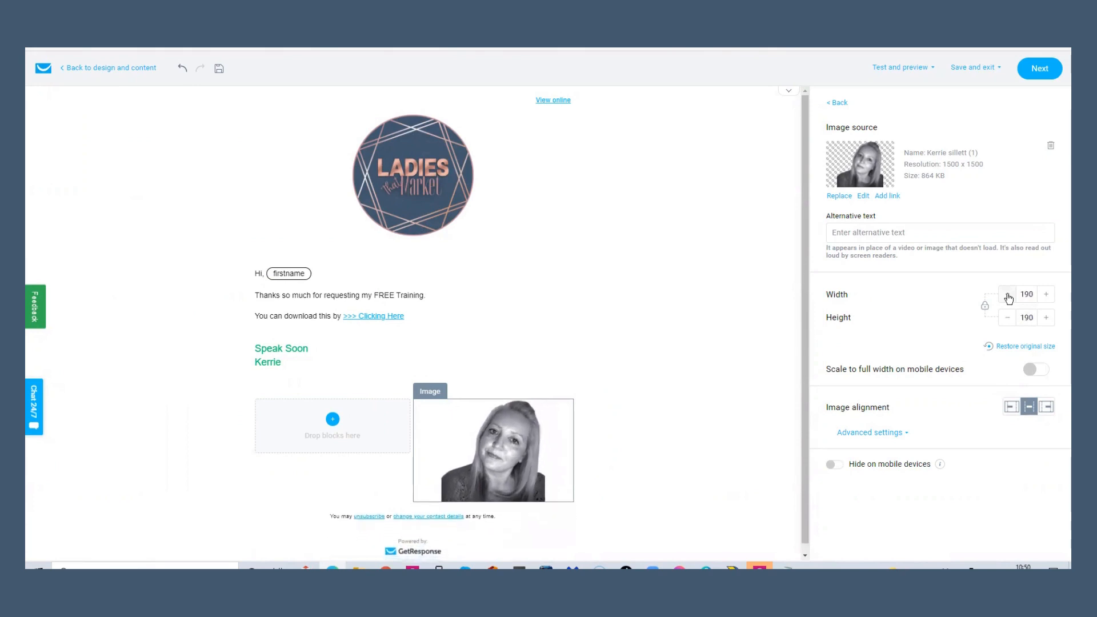
pyautogui.click(1007, 294)
pyautogui.click(1007, 295)
pyautogui.click(1007, 294)
pyautogui.click(1007, 294)
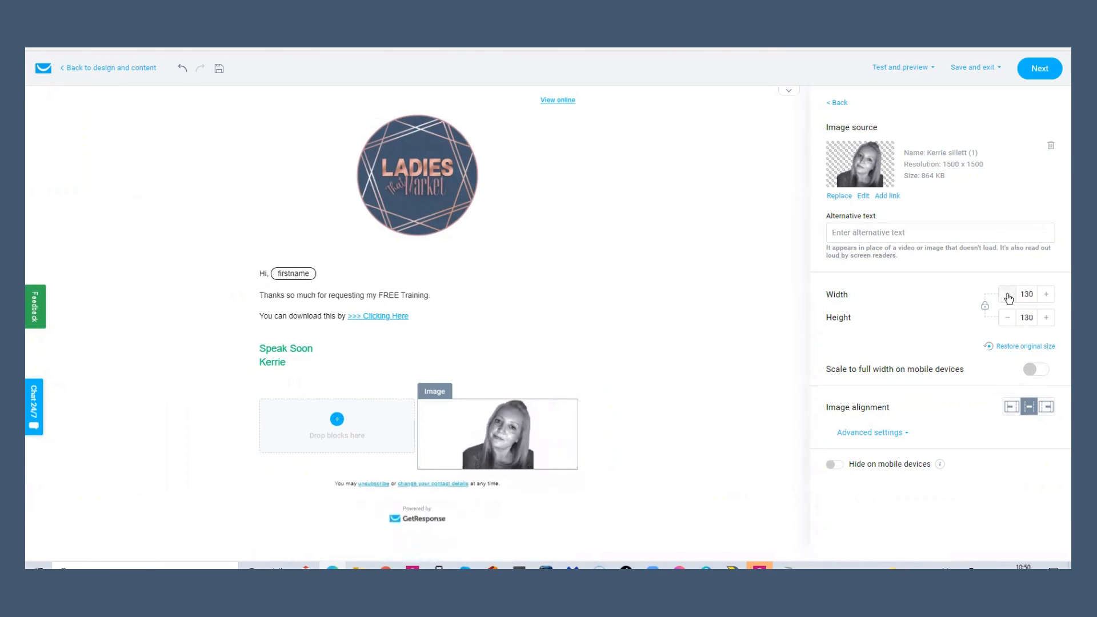
pyautogui.click(1008, 294)
pyautogui.click(1007, 294)
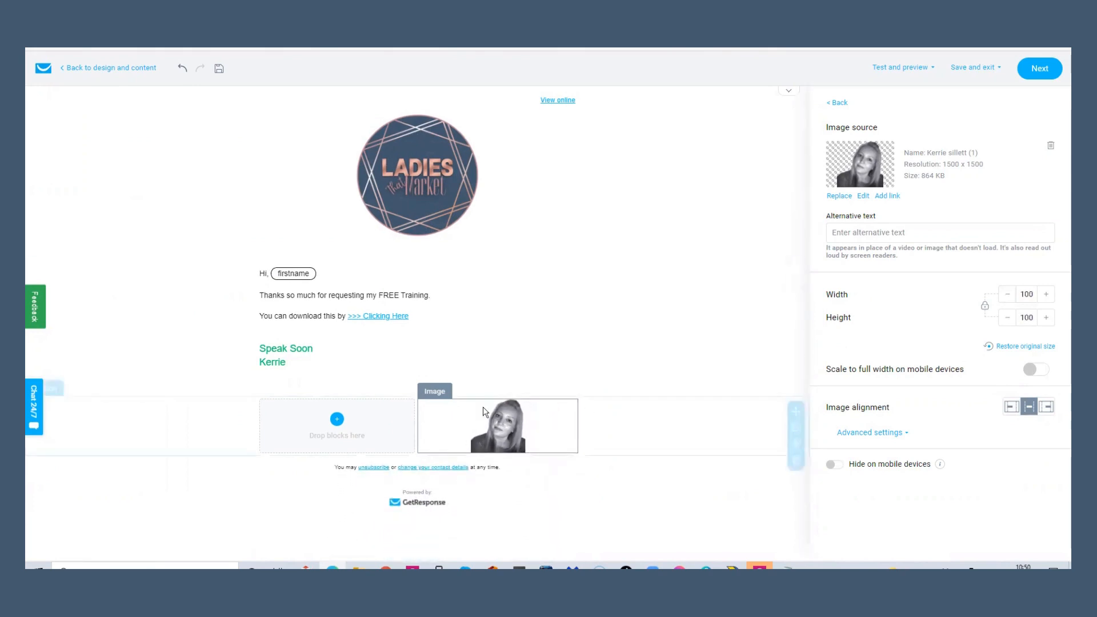
# Step: Add a text block to the section's empty left column reading "Lets Connect on Facebook" and center its text
pyautogui.click(376, 438)
pyautogui.click(840, 104)
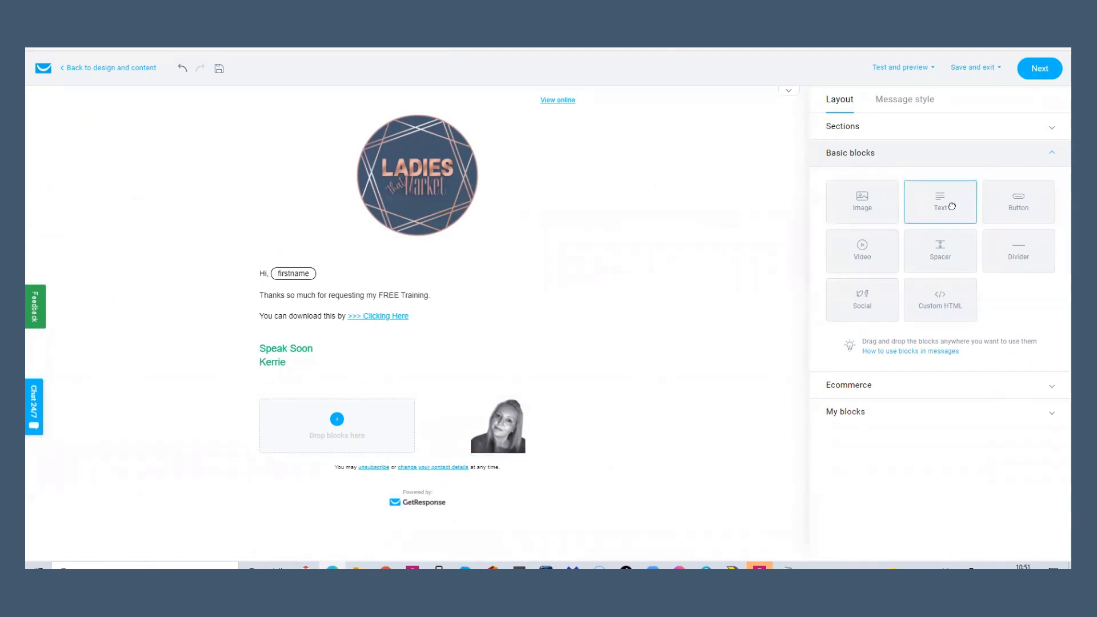
pyautogui.moveTo(943, 206); pyautogui.dragTo(352, 430)
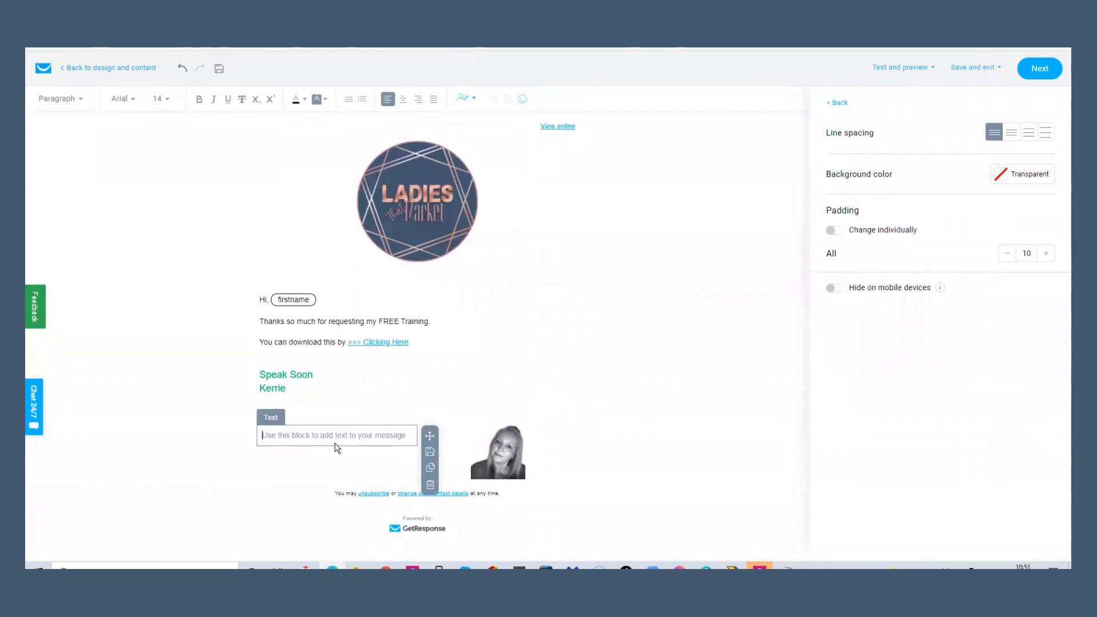
pyautogui.write('Lets')
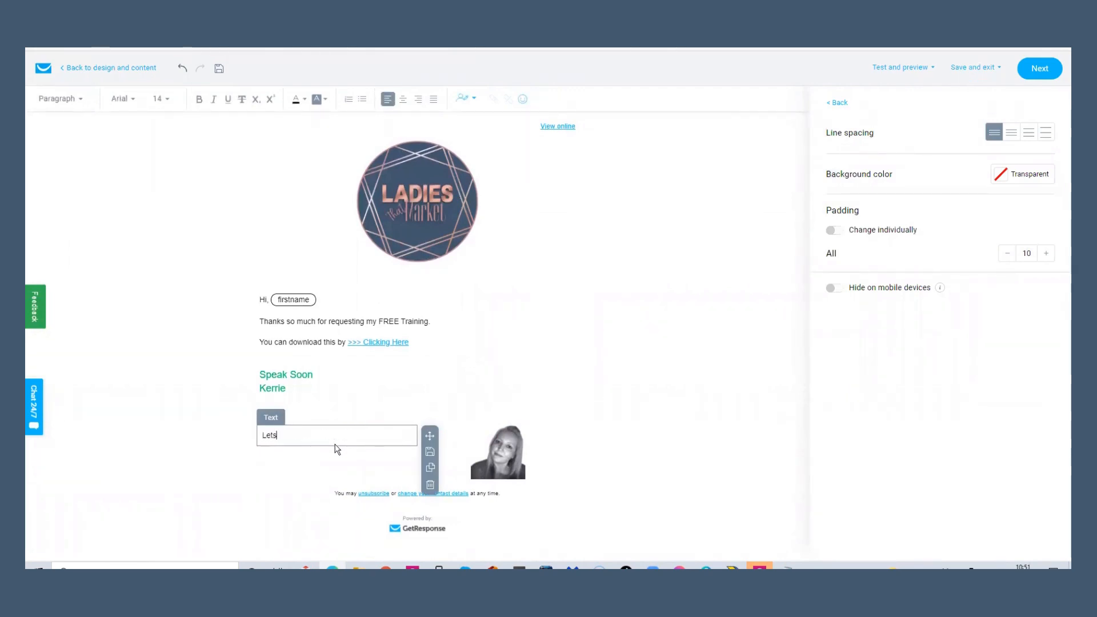
pyautogui.write(' Connect on Facebook')
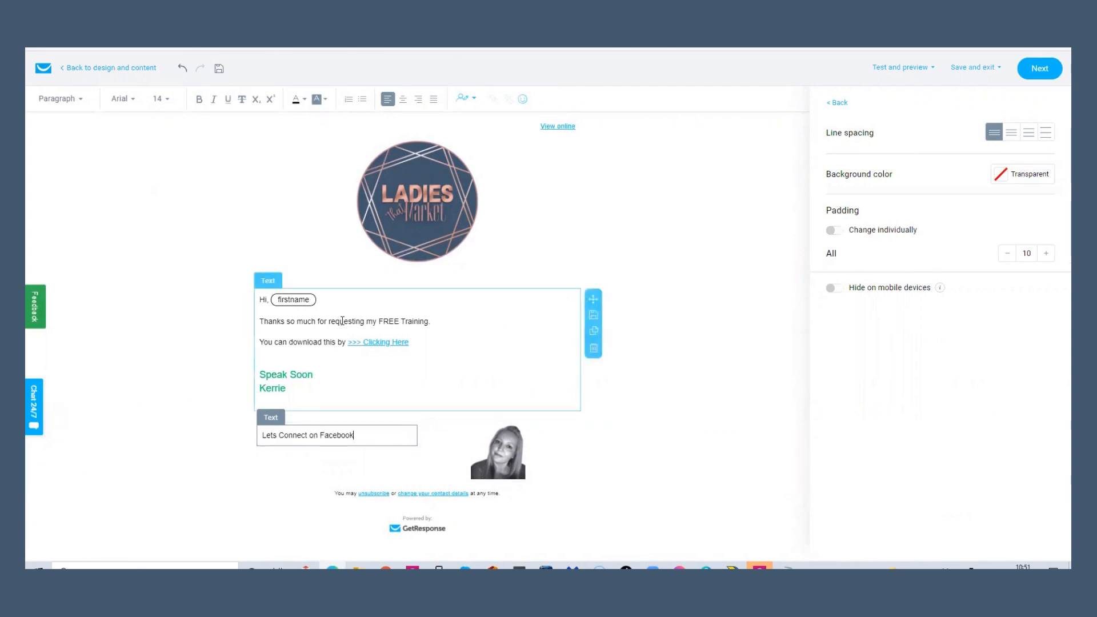
pyautogui.click(404, 101)
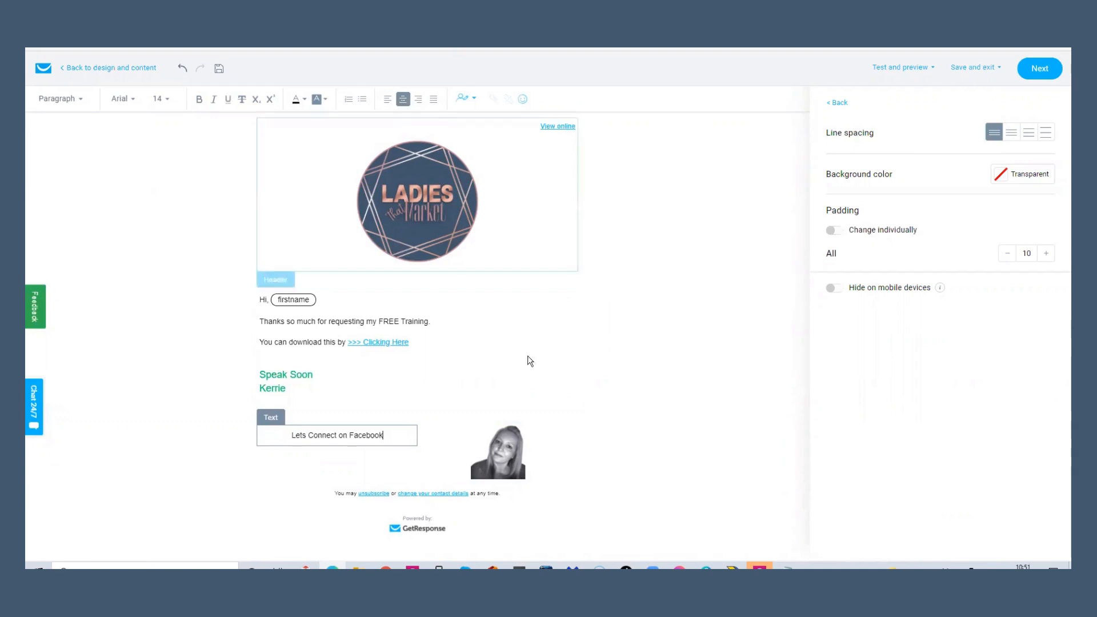
# Step: Place a button block beneath the "Lets Connect on Facebook" text and set its color to pink #F7718D
pyautogui.click(840, 103)
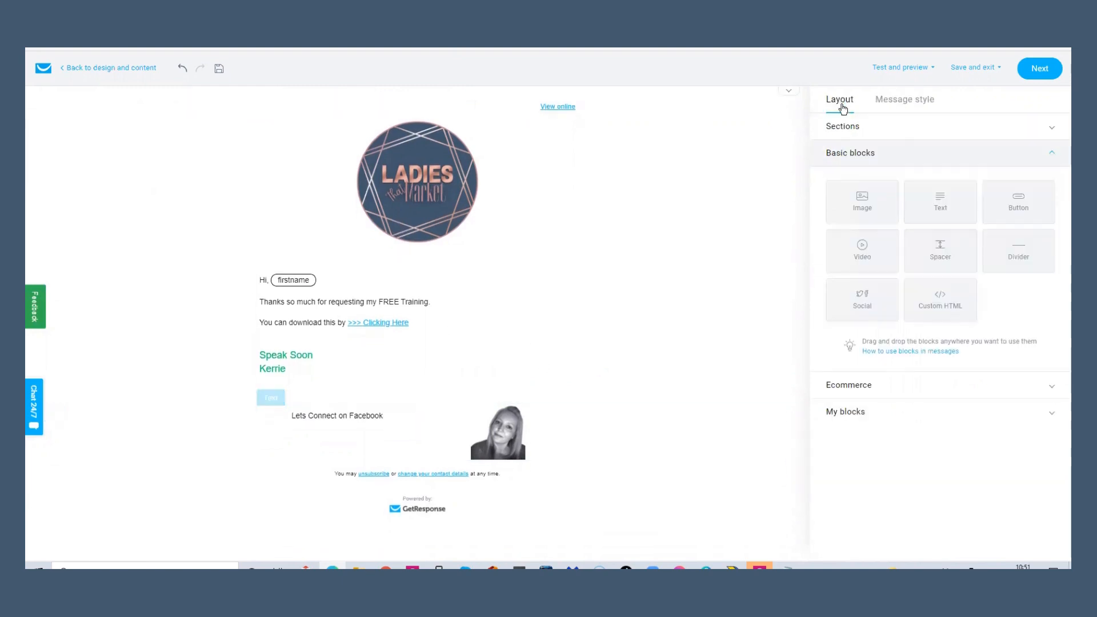
pyautogui.moveTo(1012, 210); pyautogui.dragTo(345, 441)
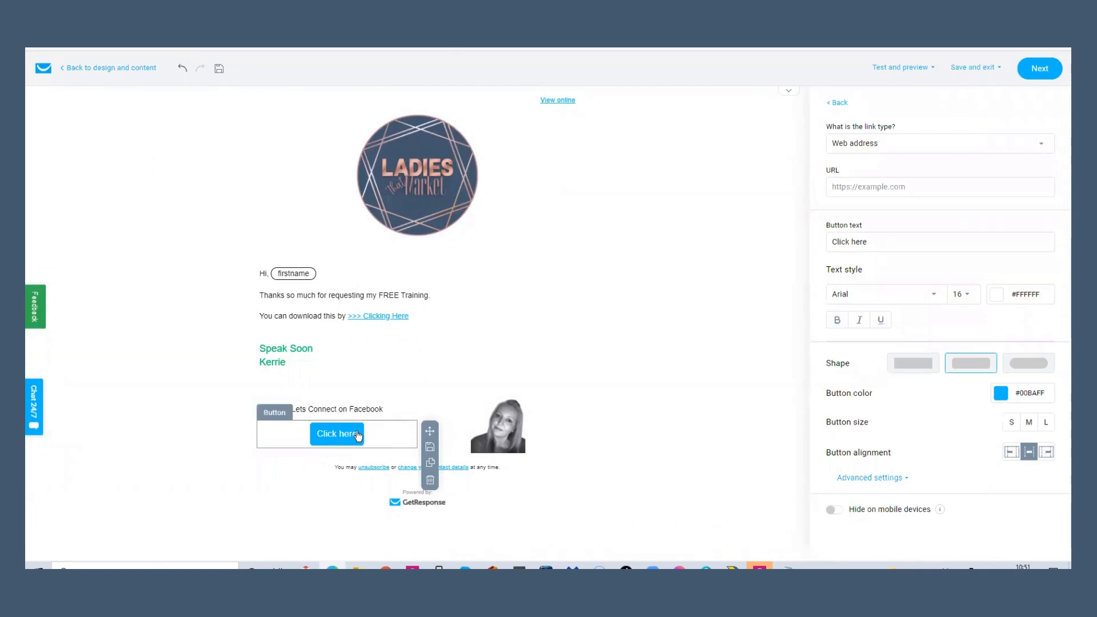
pyautogui.click(875, 243)
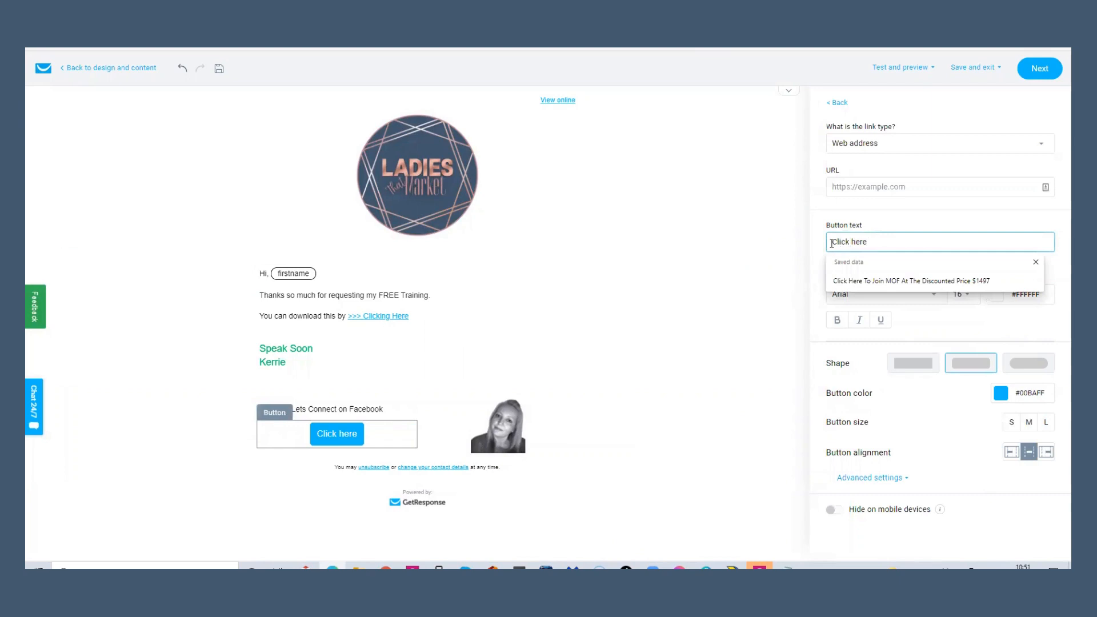
pyautogui.click(866, 187)
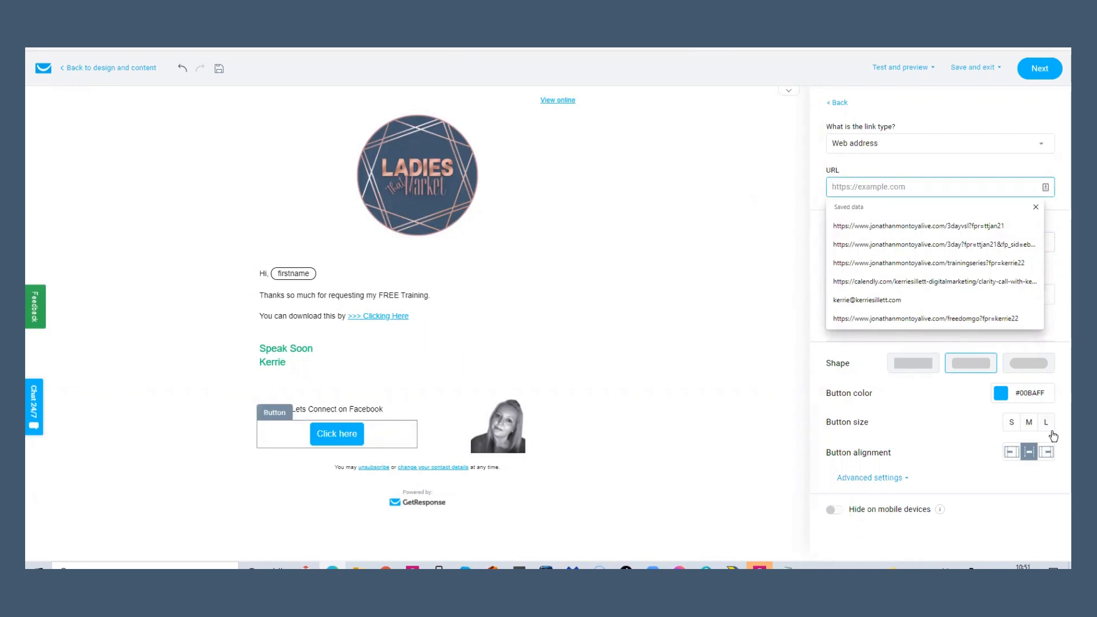
pyautogui.click(1001, 393)
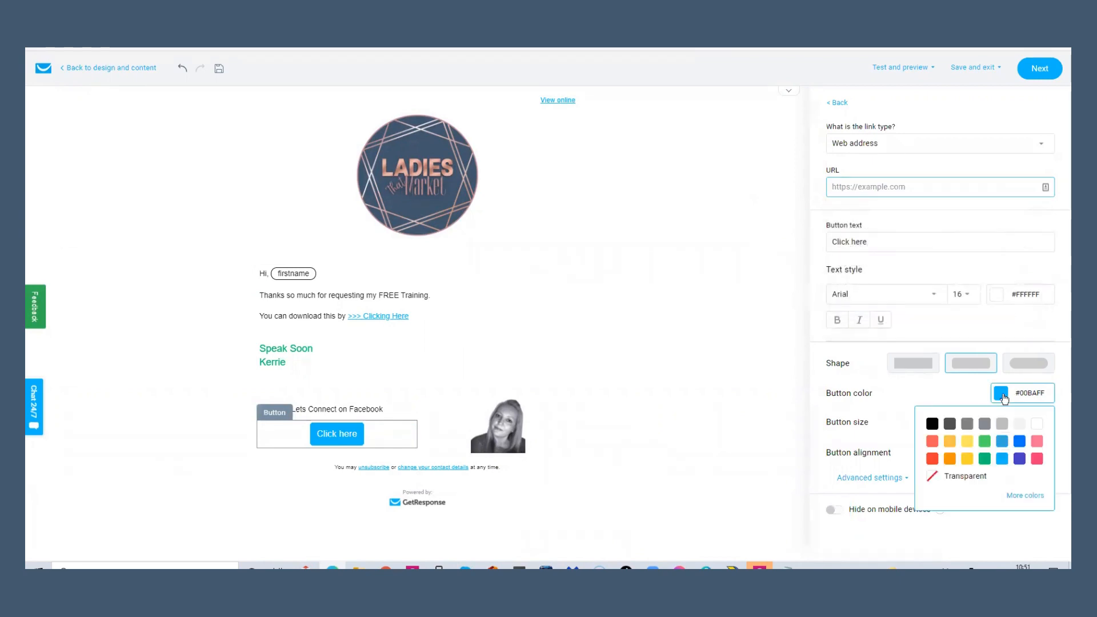
pyautogui.click(1037, 442)
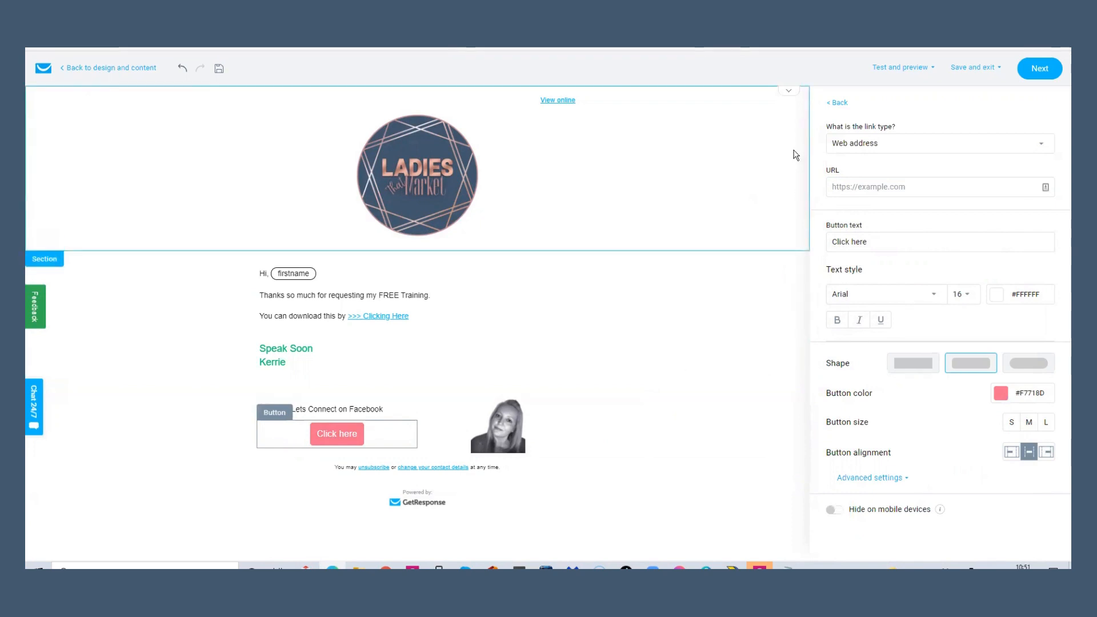
pyautogui.click(836, 103)
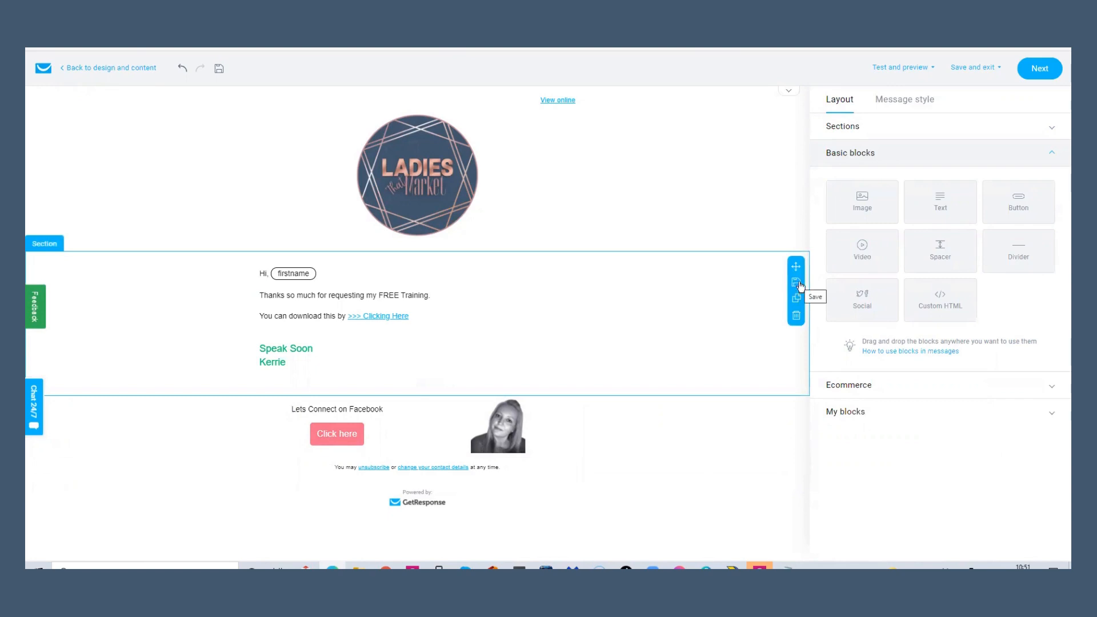
# Step: Examine the saved blocks, ecommerce blocks and section layouts available for the message
pyautogui.click(1054, 417)
pyautogui.scroll(-3, 1054, 422)
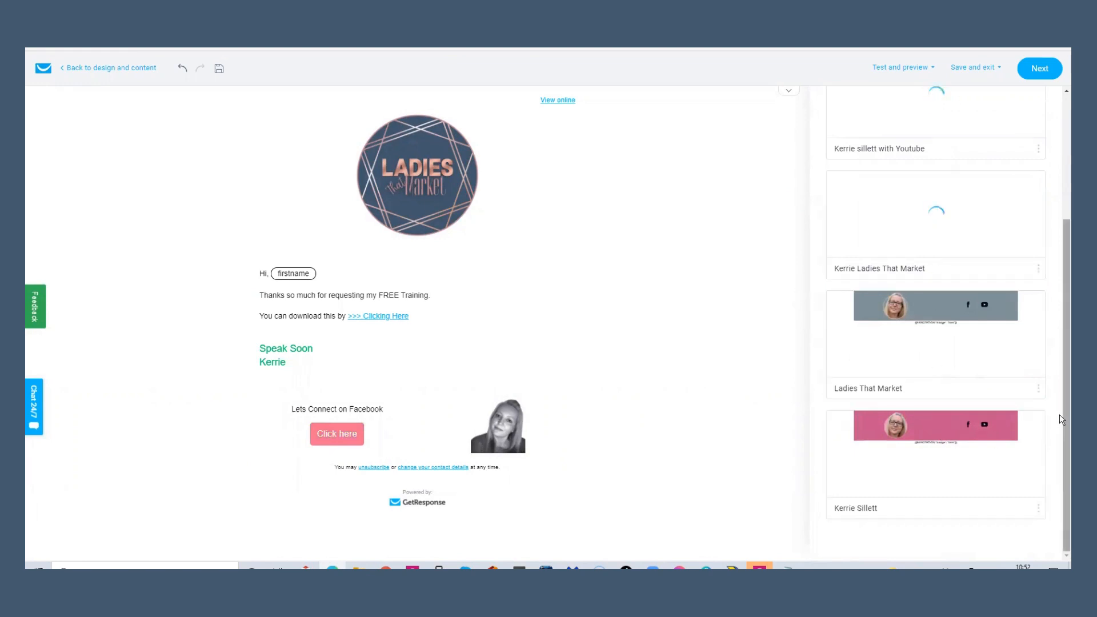
pyautogui.scroll(4, 1059, 414)
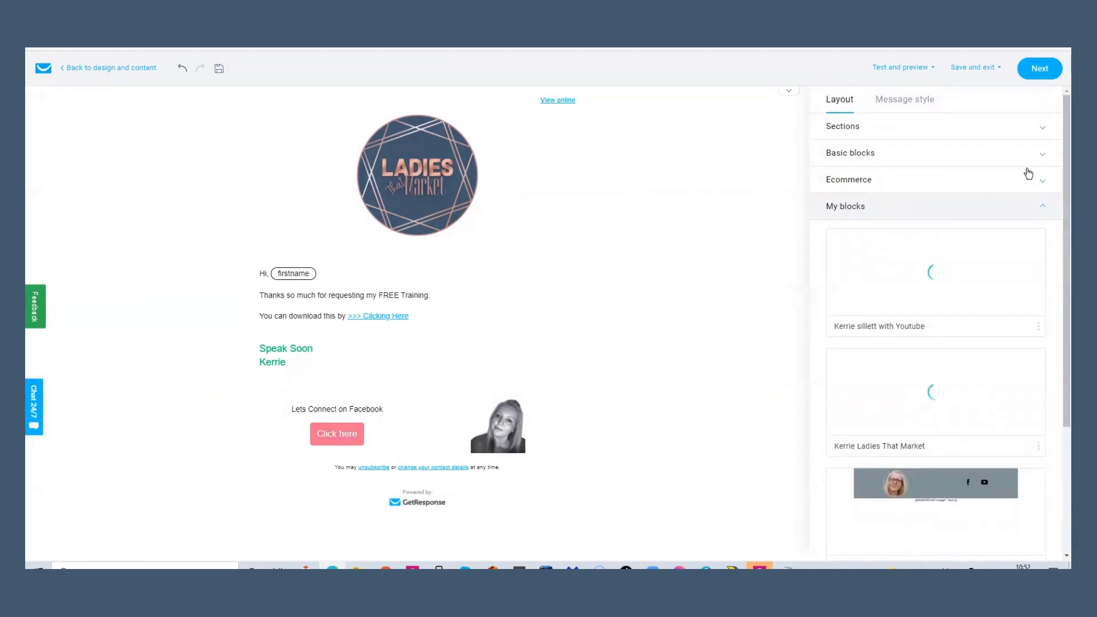
pyautogui.click(1040, 180)
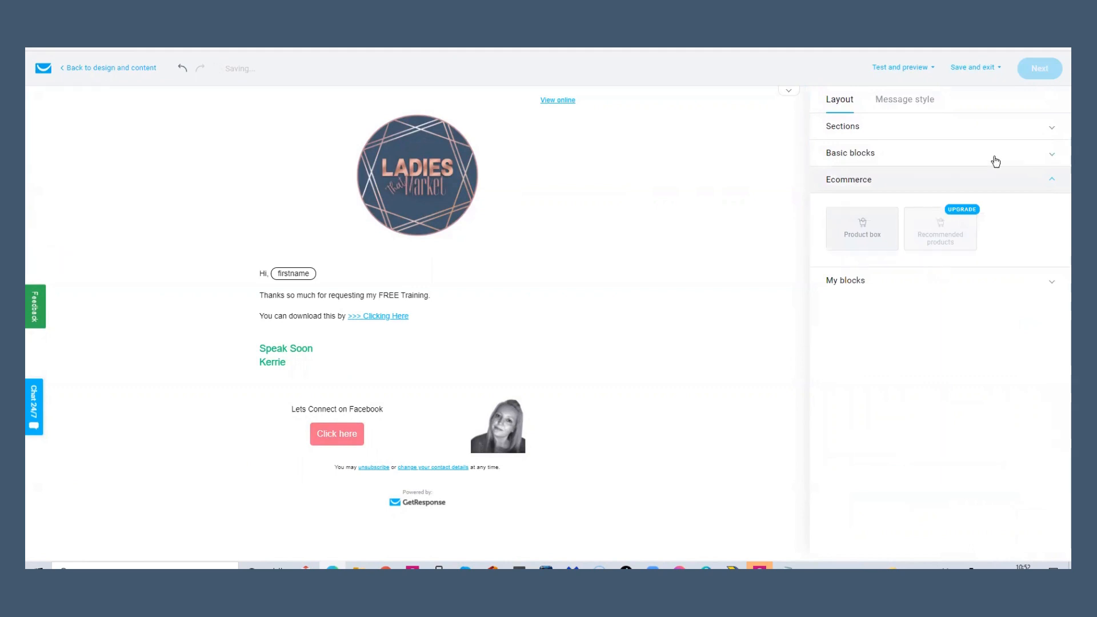
pyautogui.click(1056, 130)
pyautogui.scroll(-2, 1021, 221)
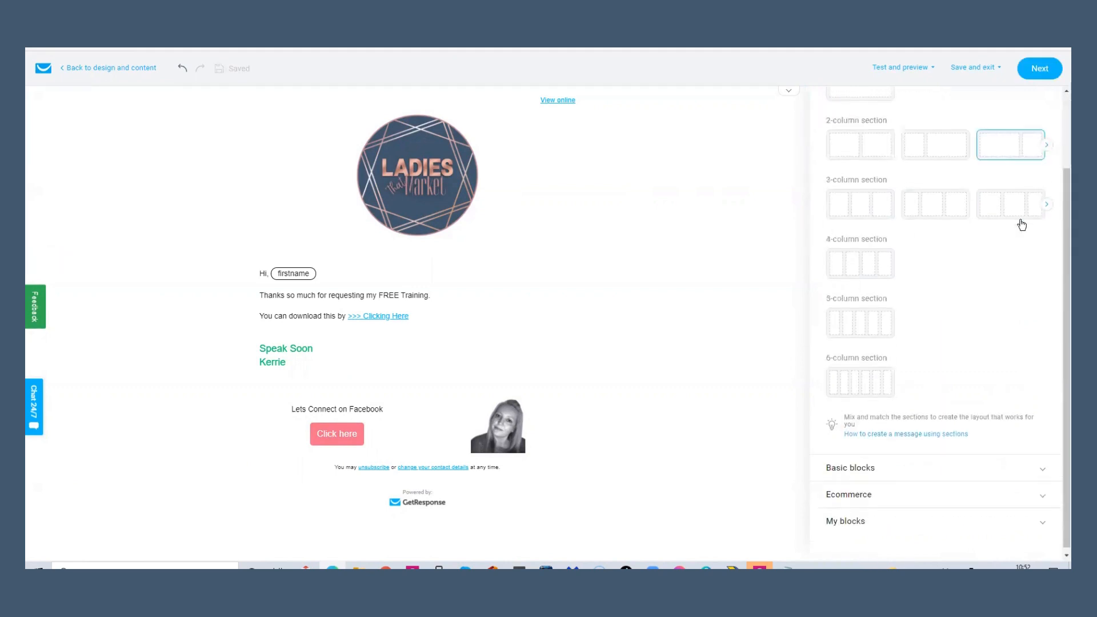
pyautogui.scroll(2, 1017, 262)
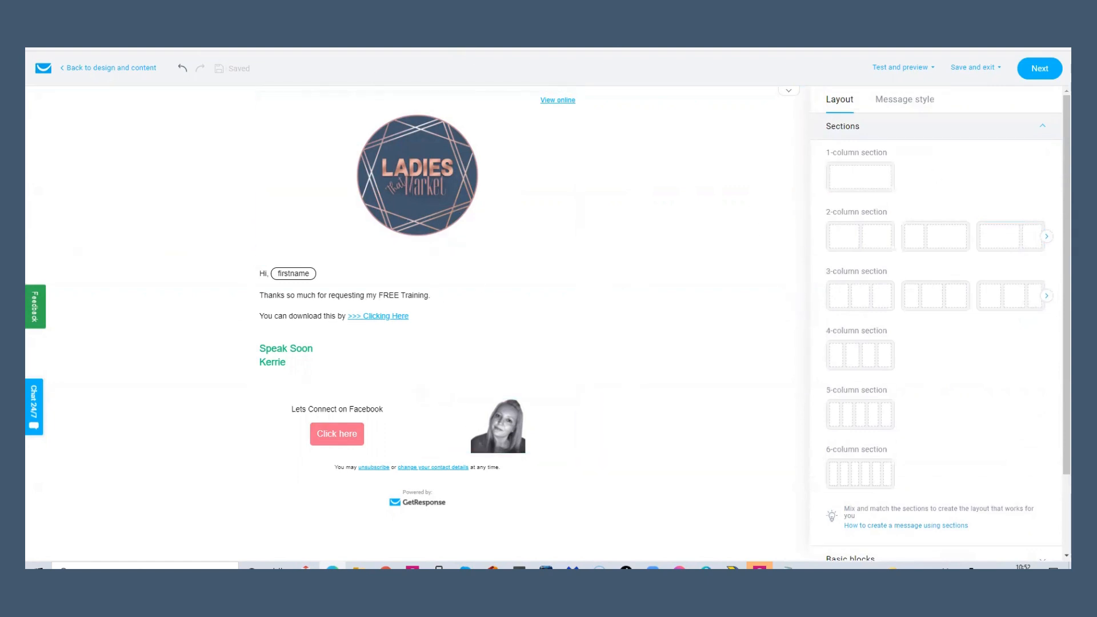
# Step: Finish the message design and link the autoresponder to the contact list that shares its name
pyautogui.click(1041, 69)
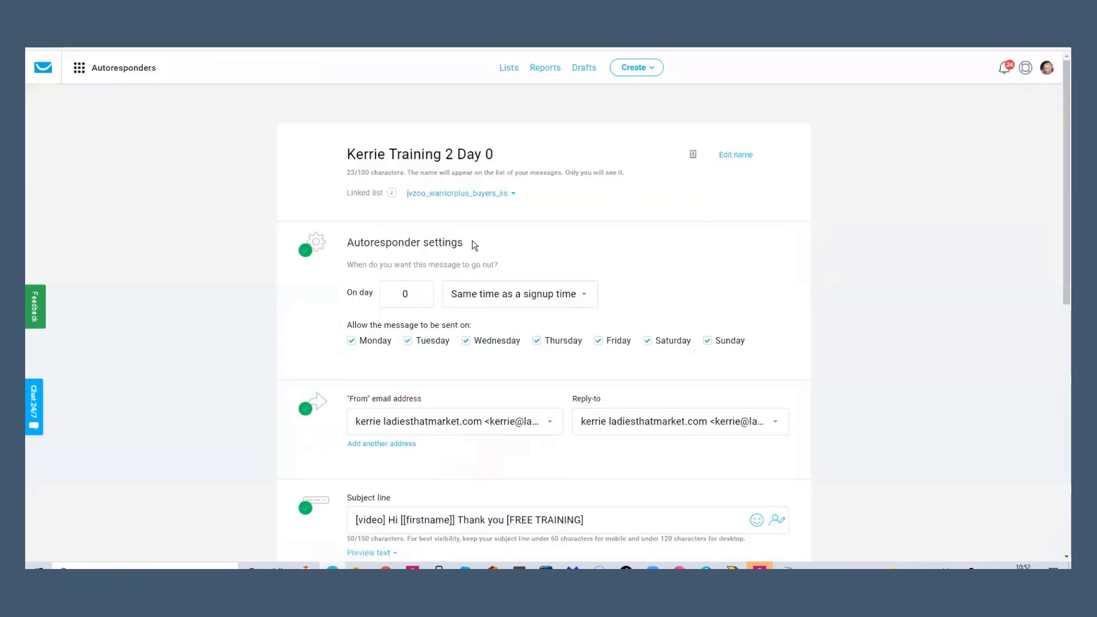
pyautogui.click(515, 194)
pyautogui.scroll(-1, 565, 285)
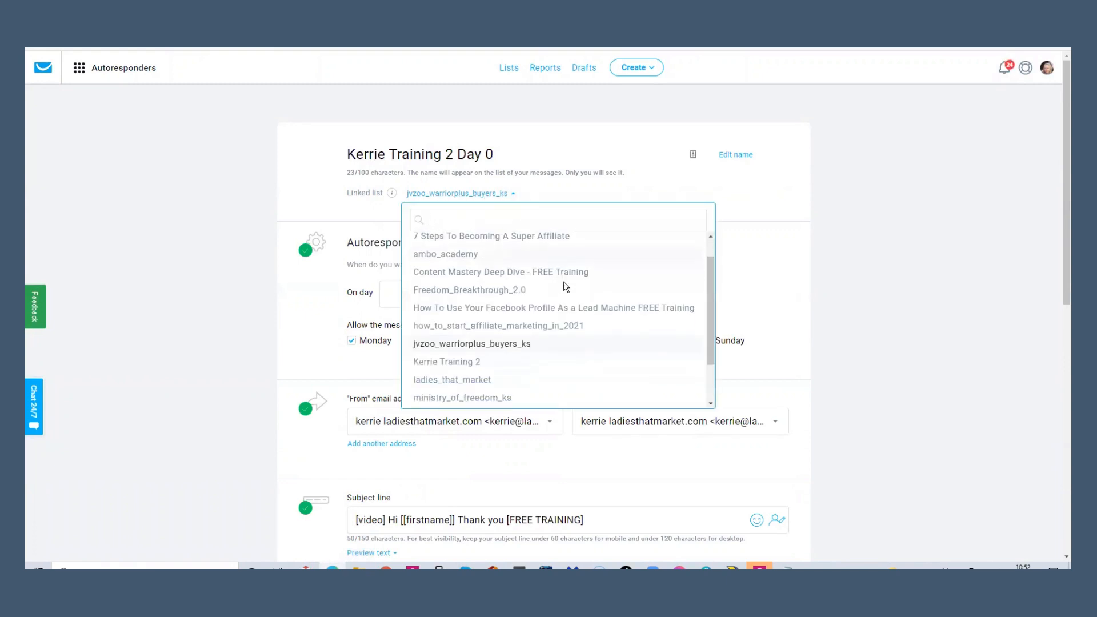
pyautogui.click(478, 361)
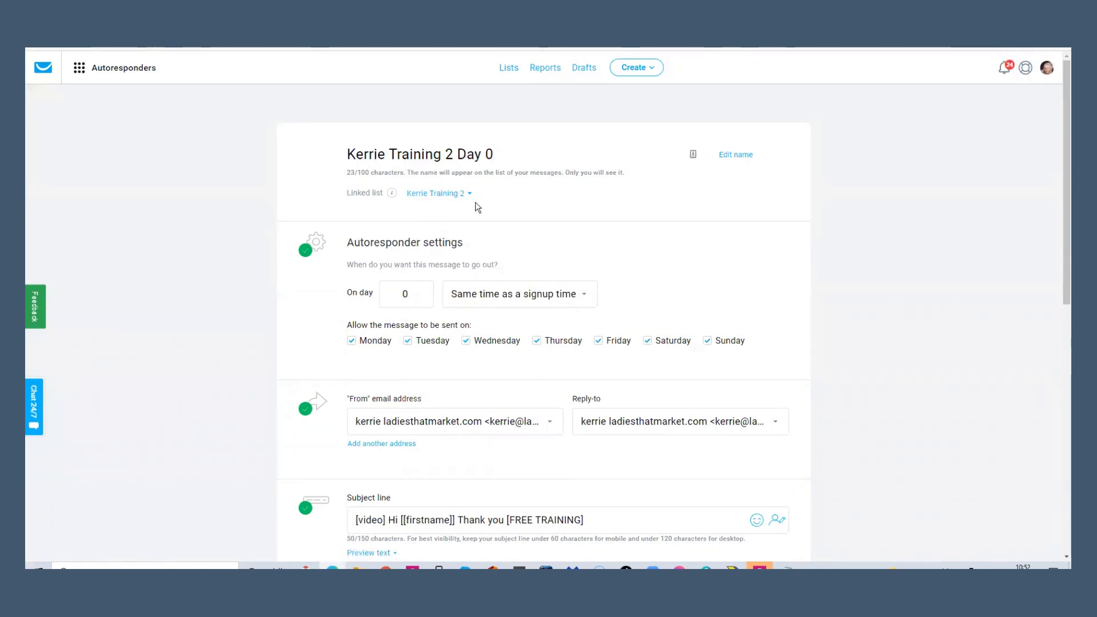
# Step: Review the autoresponder's schedule, subject line, message design and tracking settings, and save and publish it
pyautogui.scroll(-1, 657, 282)
pyautogui.scroll(-5, 660, 284)
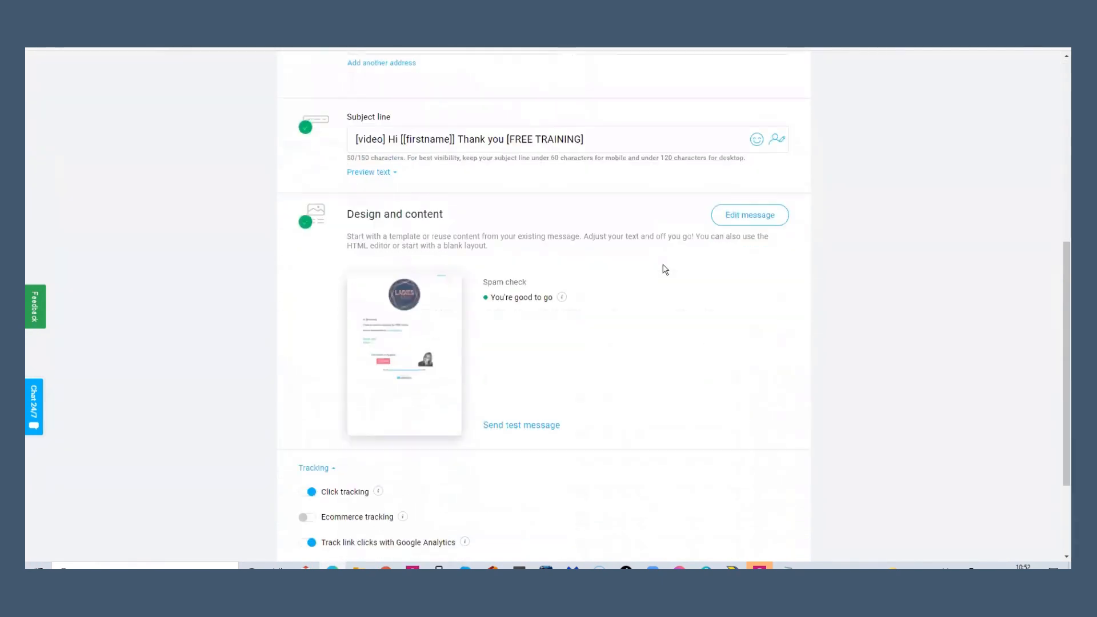
pyautogui.scroll(-2, 661, 269)
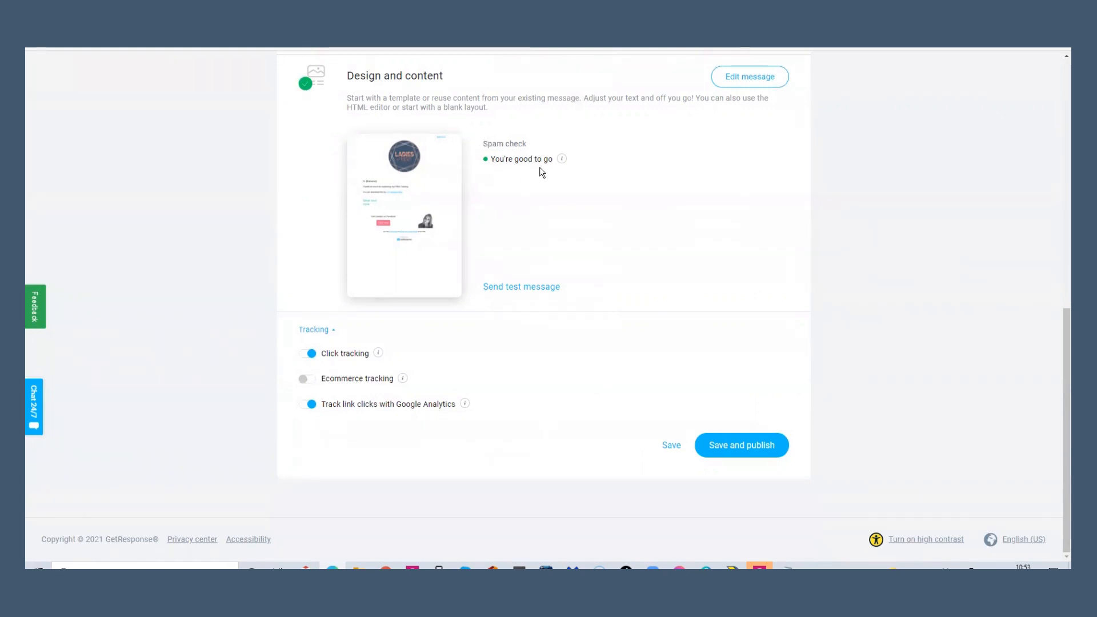
pyautogui.moveTo(437, 213)
pyautogui.scroll(7, 599, 231)
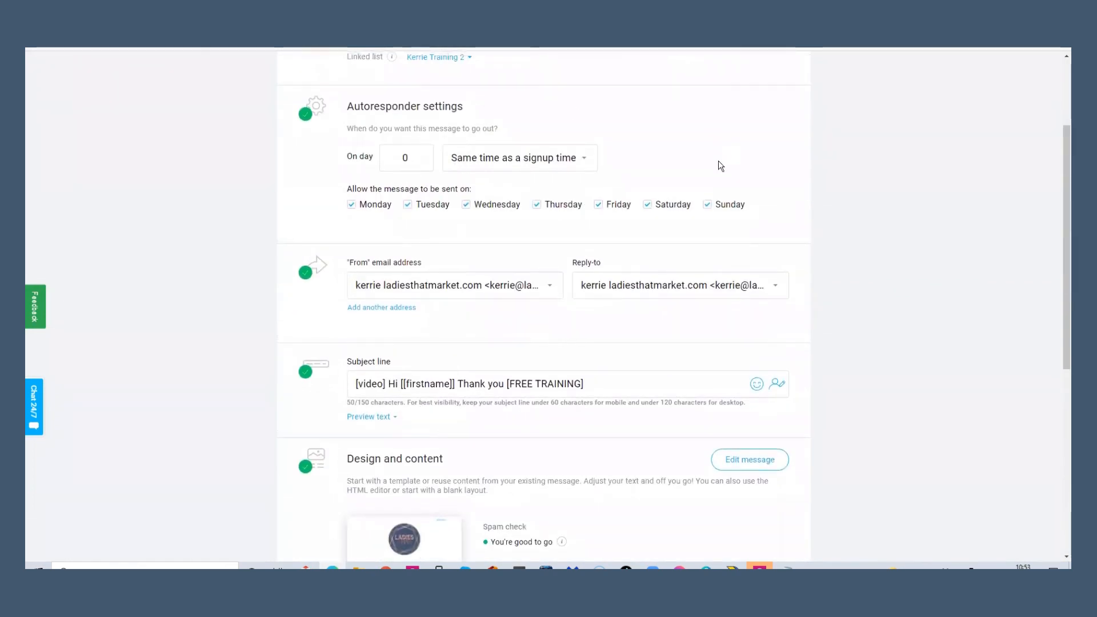
pyautogui.scroll(-7, 714, 171)
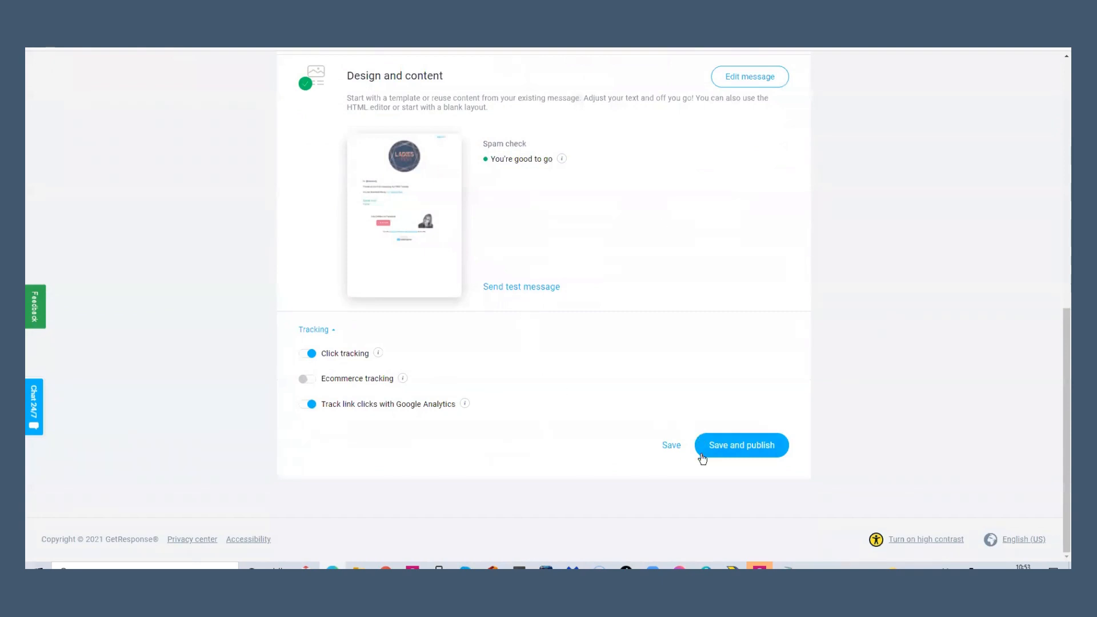
pyautogui.click(736, 451)
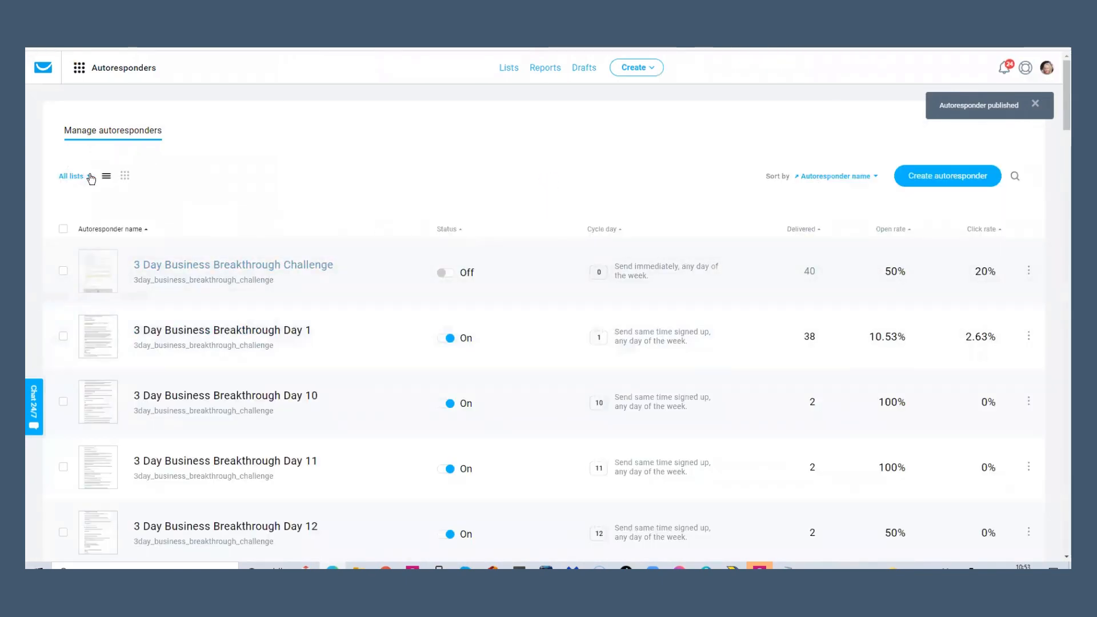
# Step: Filter the autoresponders to the newly linked contact list and open the published Day 0 message's options
pyautogui.click(87, 177)
pyautogui.click(77, 225)
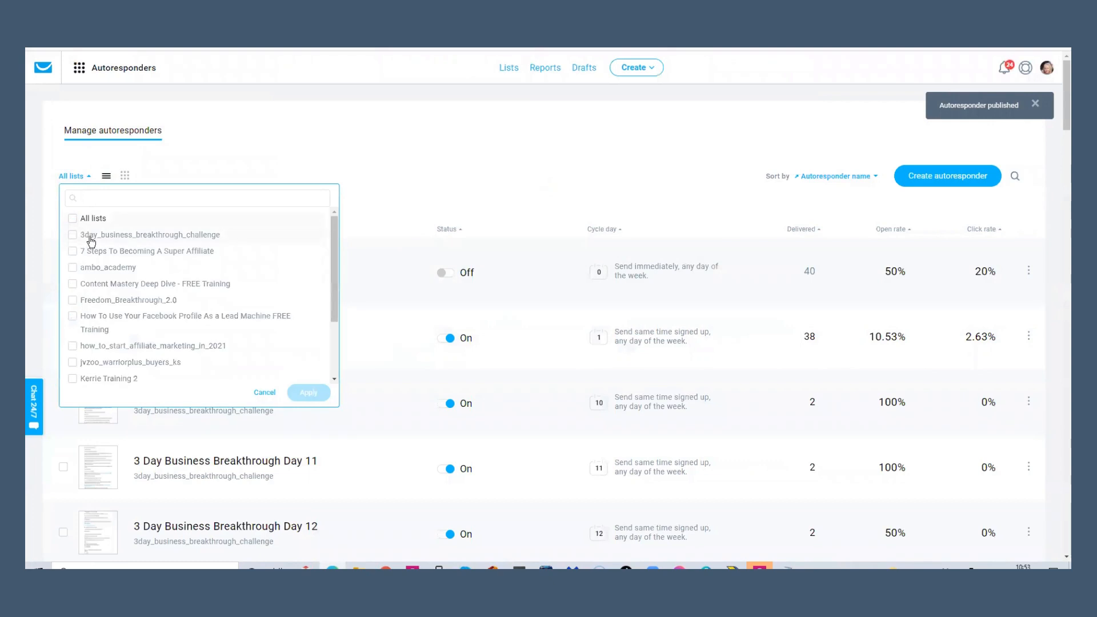
pyautogui.scroll(-1, 86, 286)
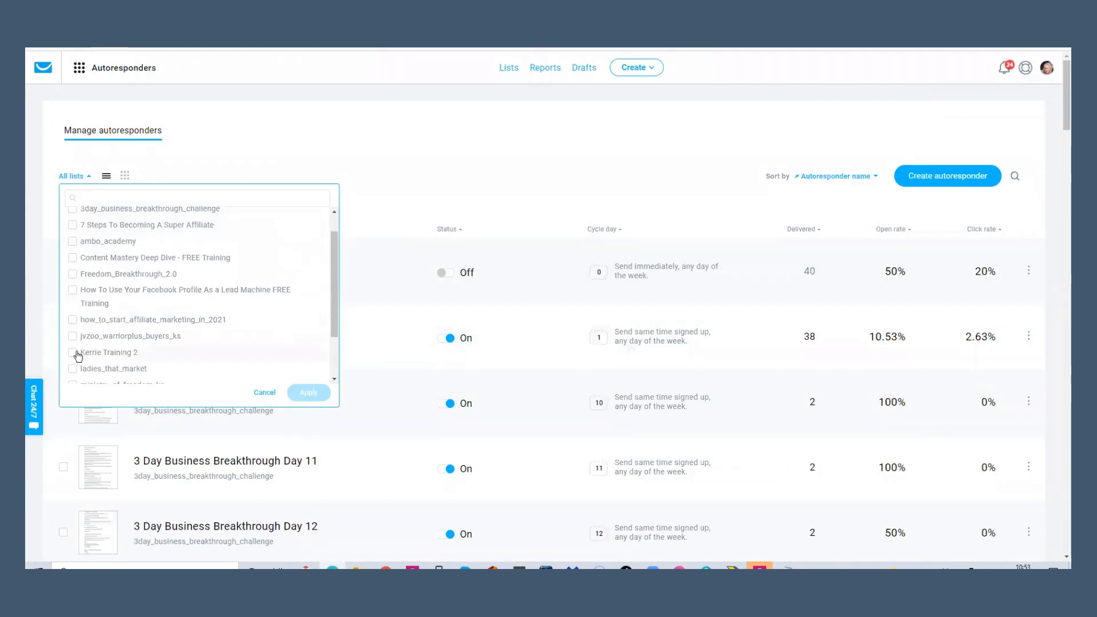
pyautogui.click(79, 353)
pyautogui.click(296, 394)
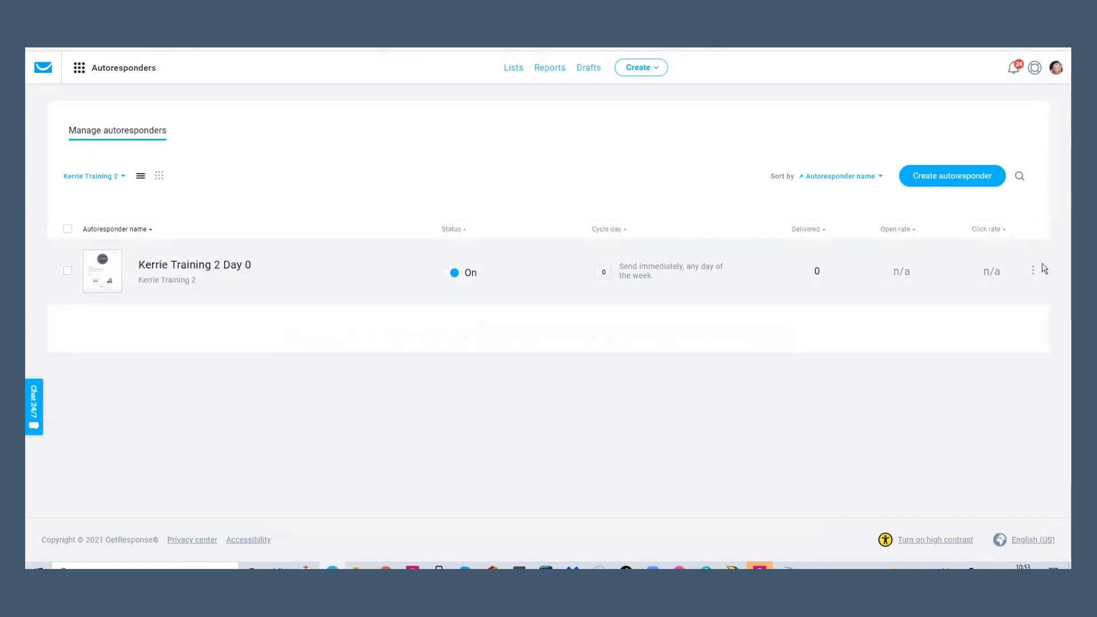
pyautogui.click(1034, 273)
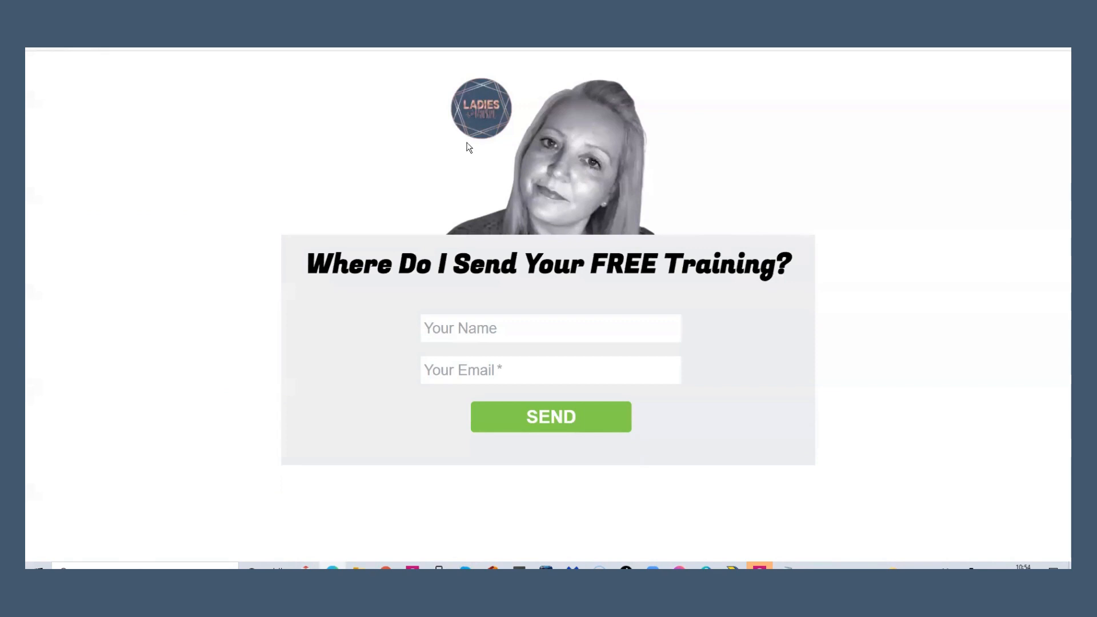
# Step: Test the published opt-in page by filling in a subscriber's name and email and submitting the form
pyautogui.click(512, 328)
pyautogui.write('kerrie jayne sillett')
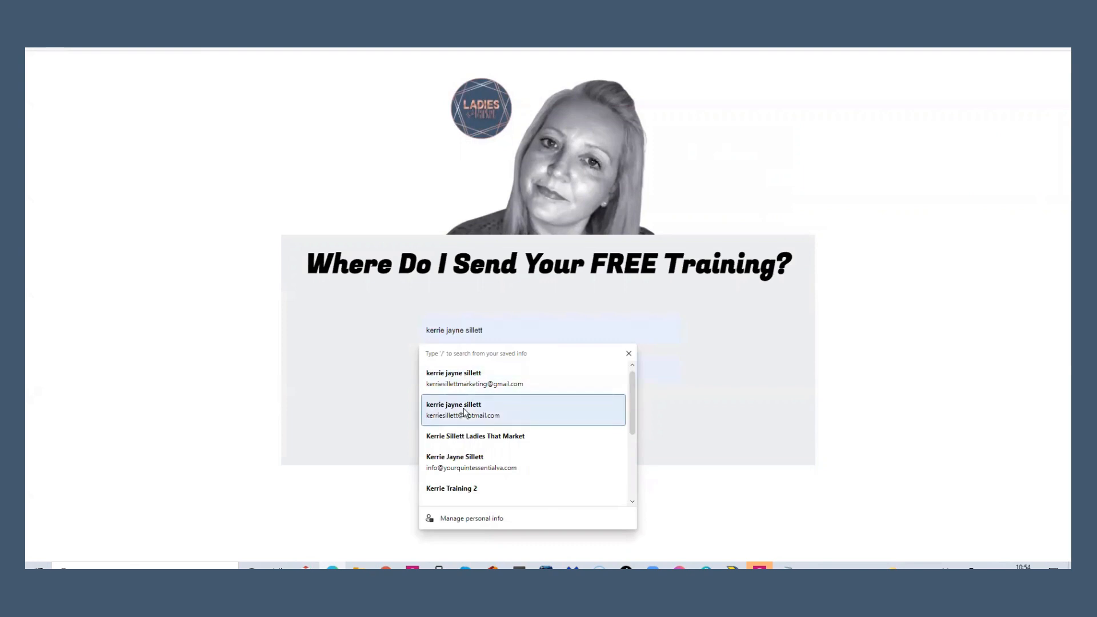
pyautogui.click(480, 382)
pyautogui.click(548, 417)
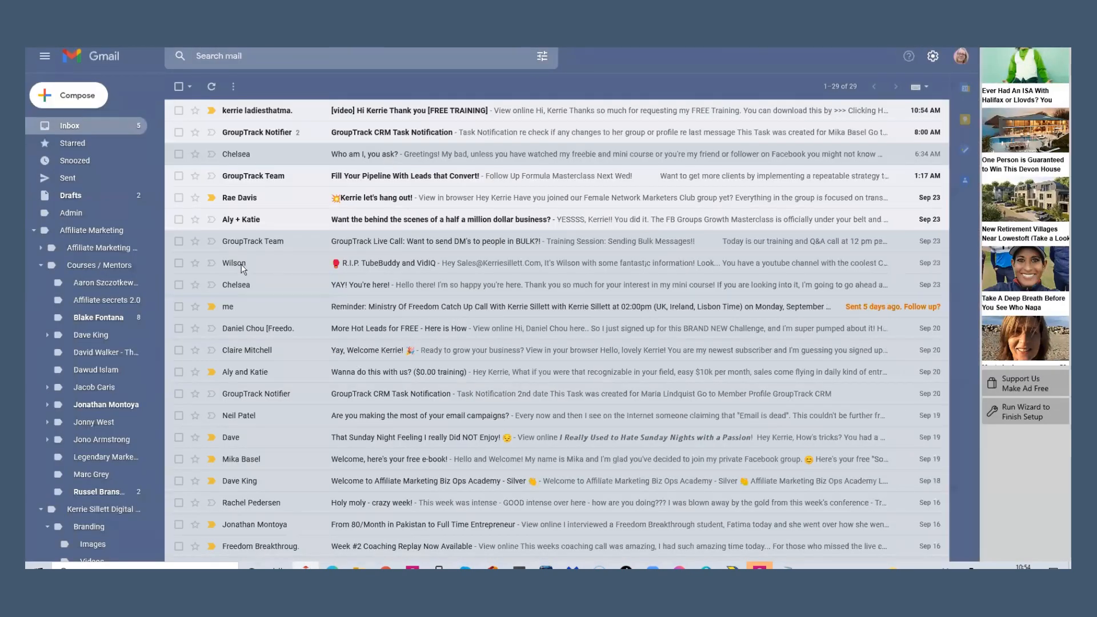
# Step: Open the "Thank you [FREE TRAINING]" email received in Gmail and examine its content down to the footer
pyautogui.click(410, 111)
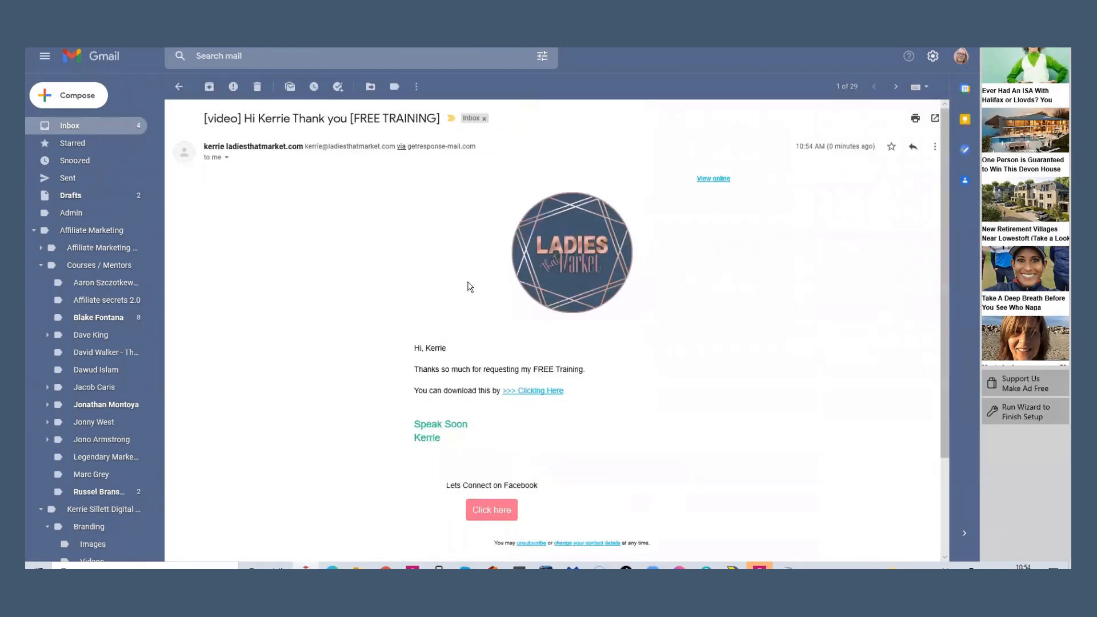
pyautogui.scroll(-2, 790, 346)
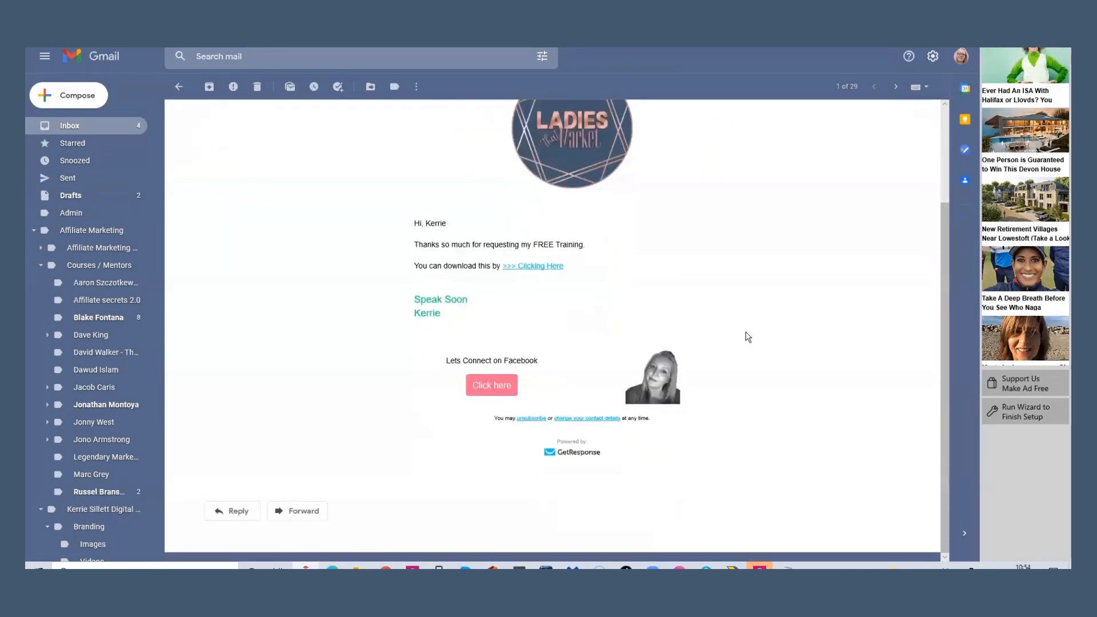
pyautogui.scroll(2, 519, 308)
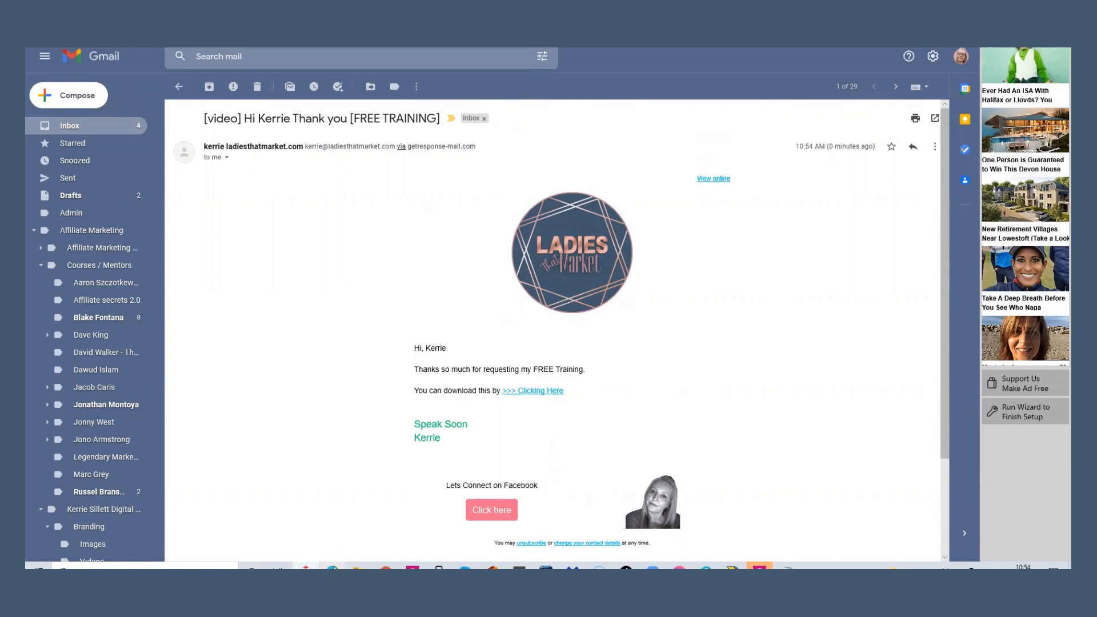
# Step: Switch to the "How To Start Affiliate Marketing in 2021" guide in Canva and page forward and back to the cover
pyautogui.moveTo(332, 565)
pyautogui.click(332, 526)
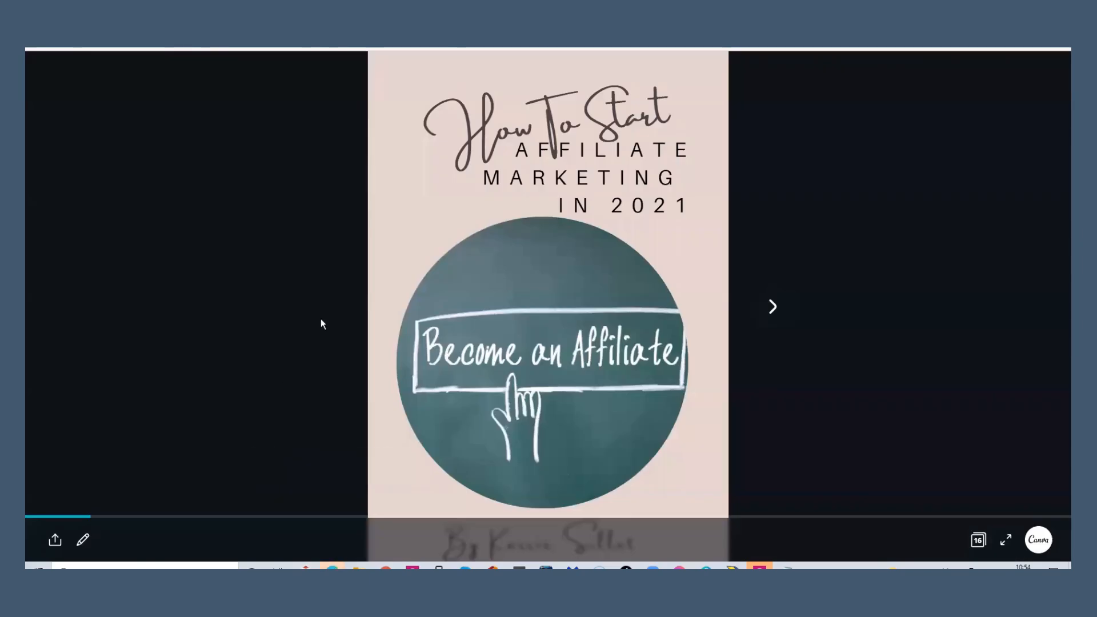
pyautogui.click(772, 308)
pyautogui.click(324, 307)
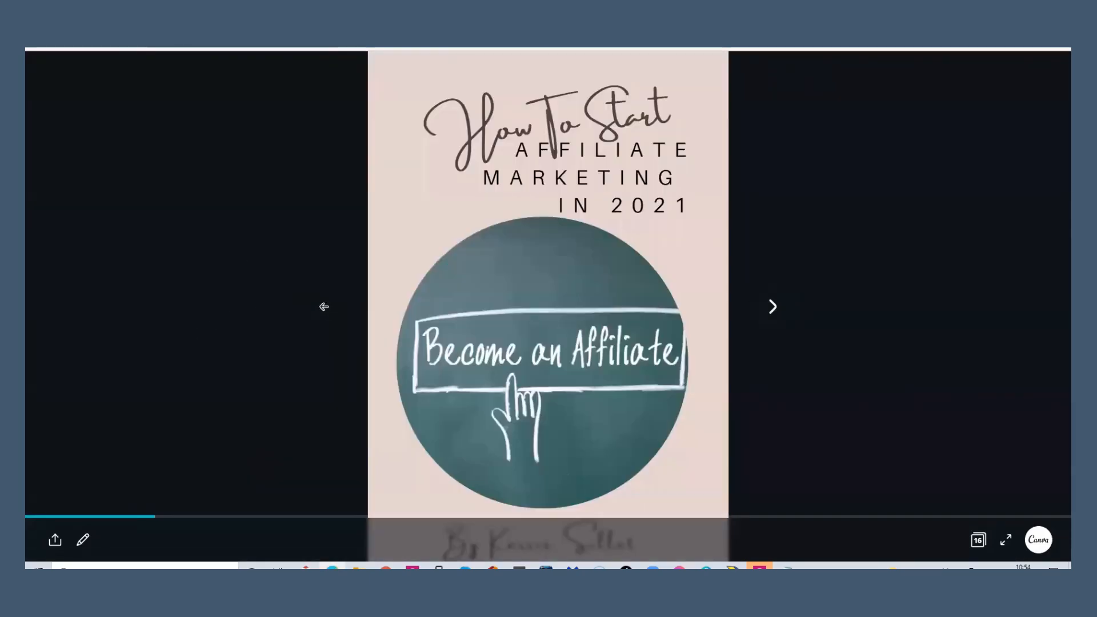